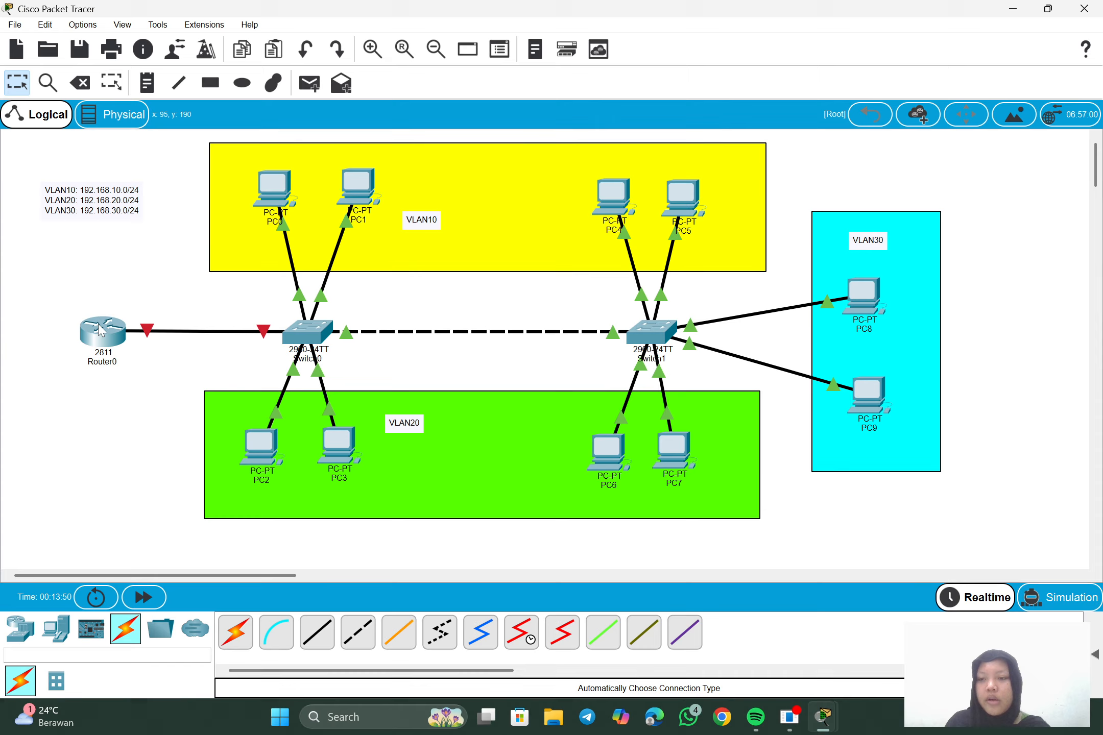
- Open Router0's command line and enable interface FA0/0 with NO SHUTDOWN in interface configuration mode
mouse_move(100, 329)
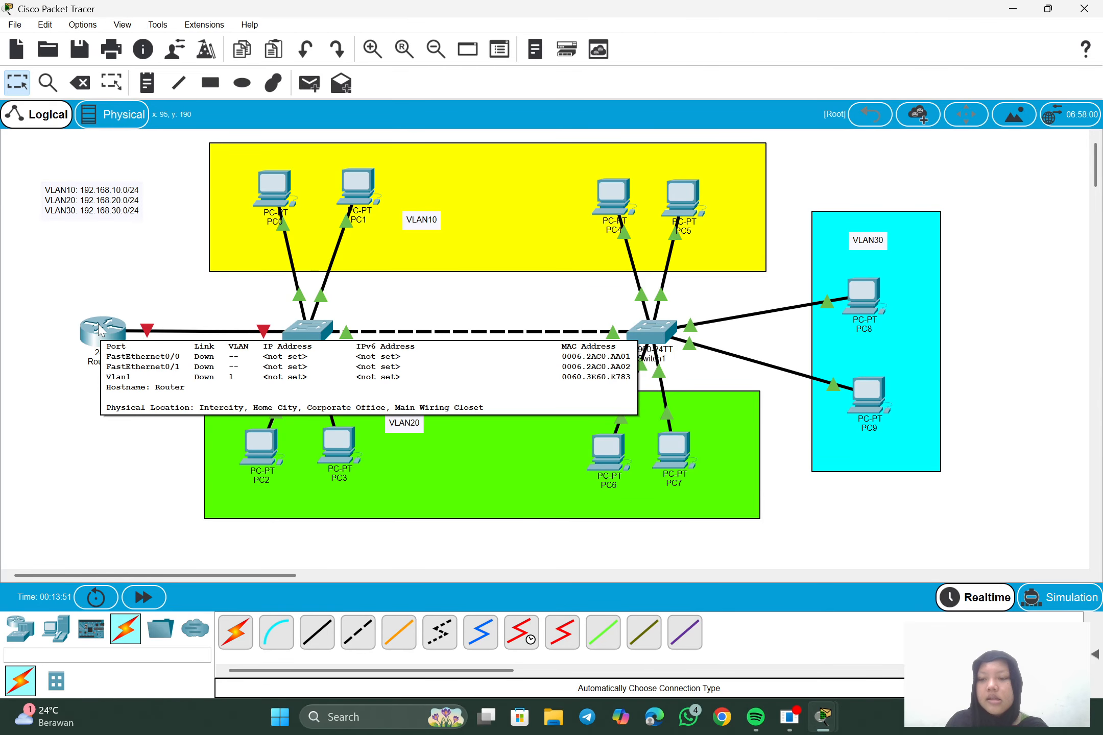
click(100, 329)
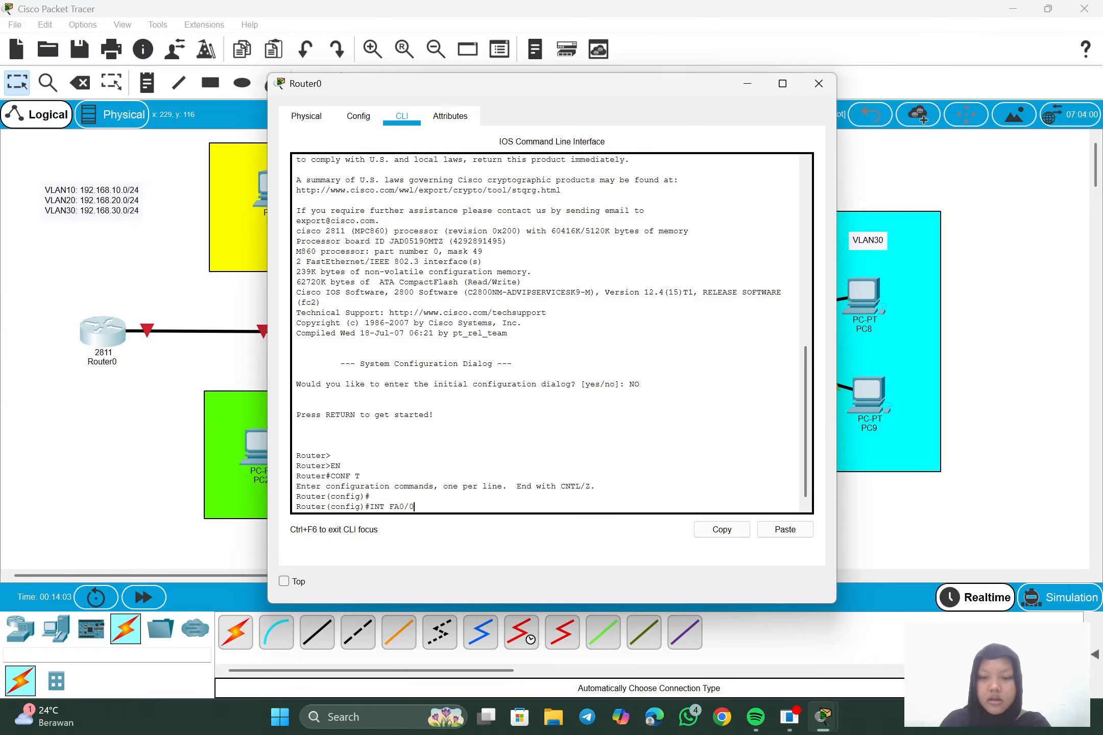
key(Return)
text(N)
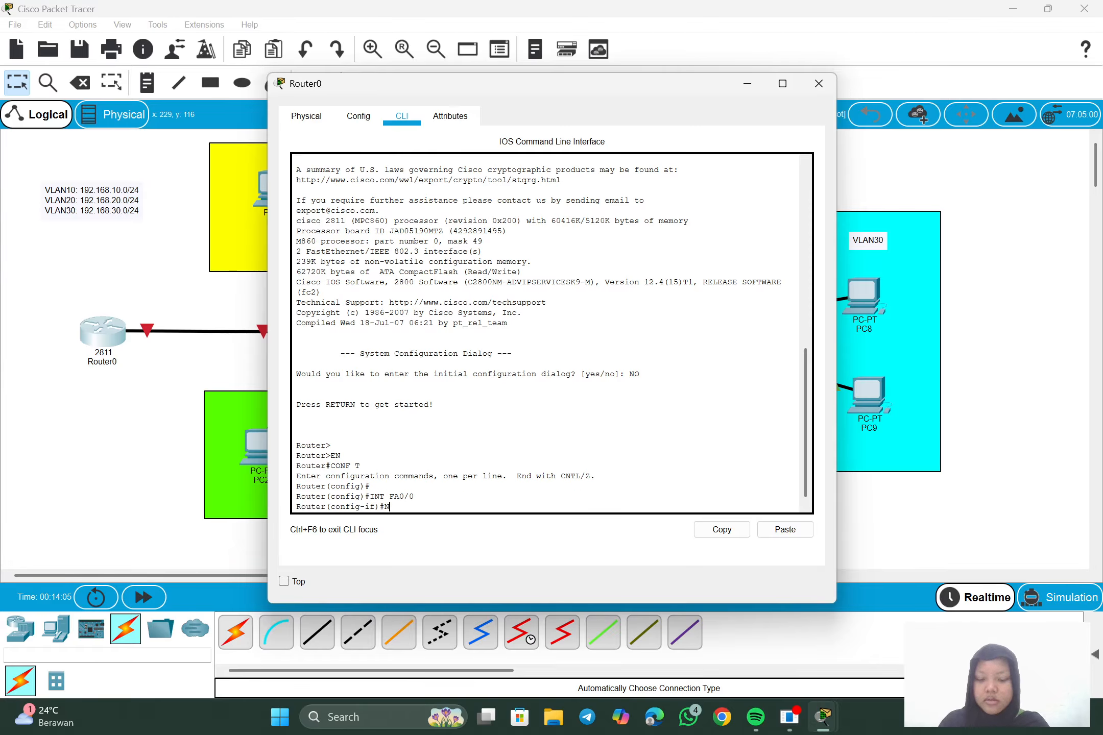
text(O SHUTDOWN)
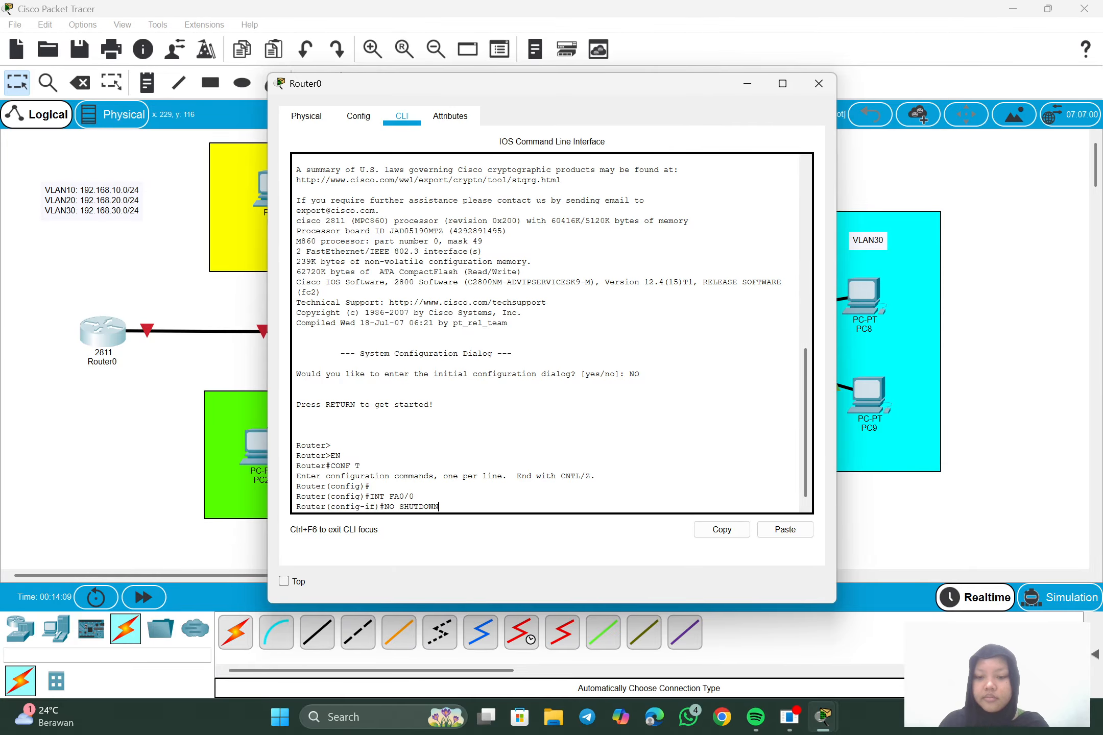
key(Return)
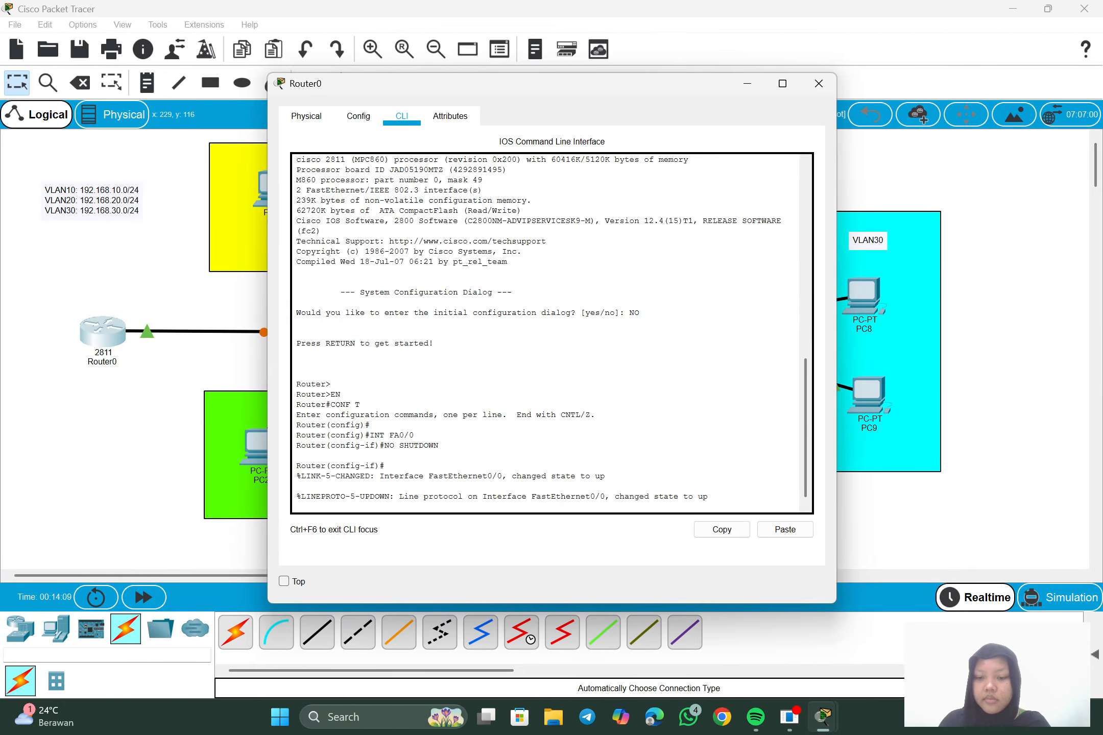
key(Return)
key(Return)
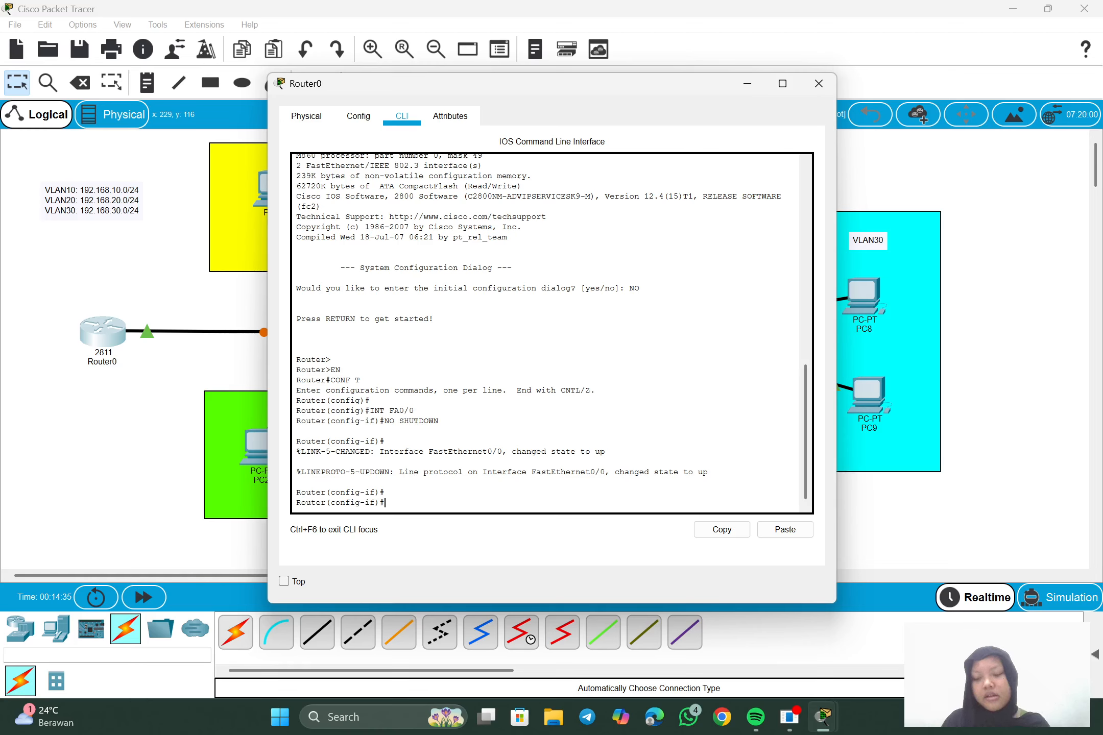
- Create subinterface FA0/0.10 on Router0 and enter its configuration mode
text(INT)
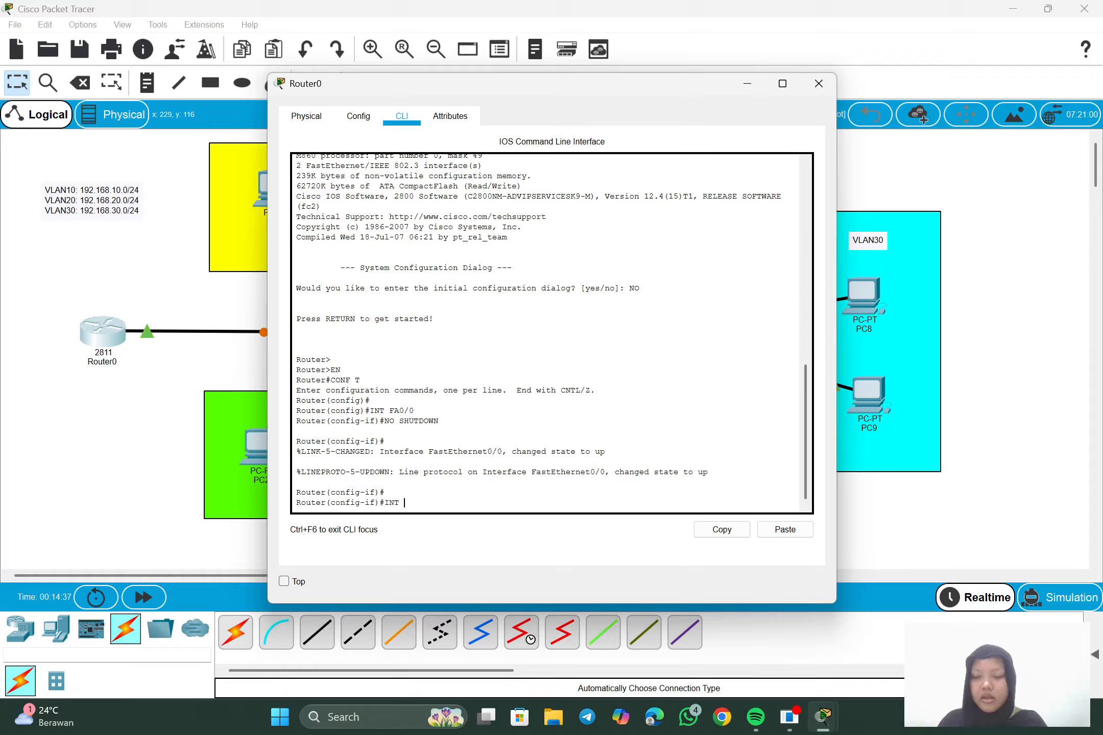
text( FA0/0)
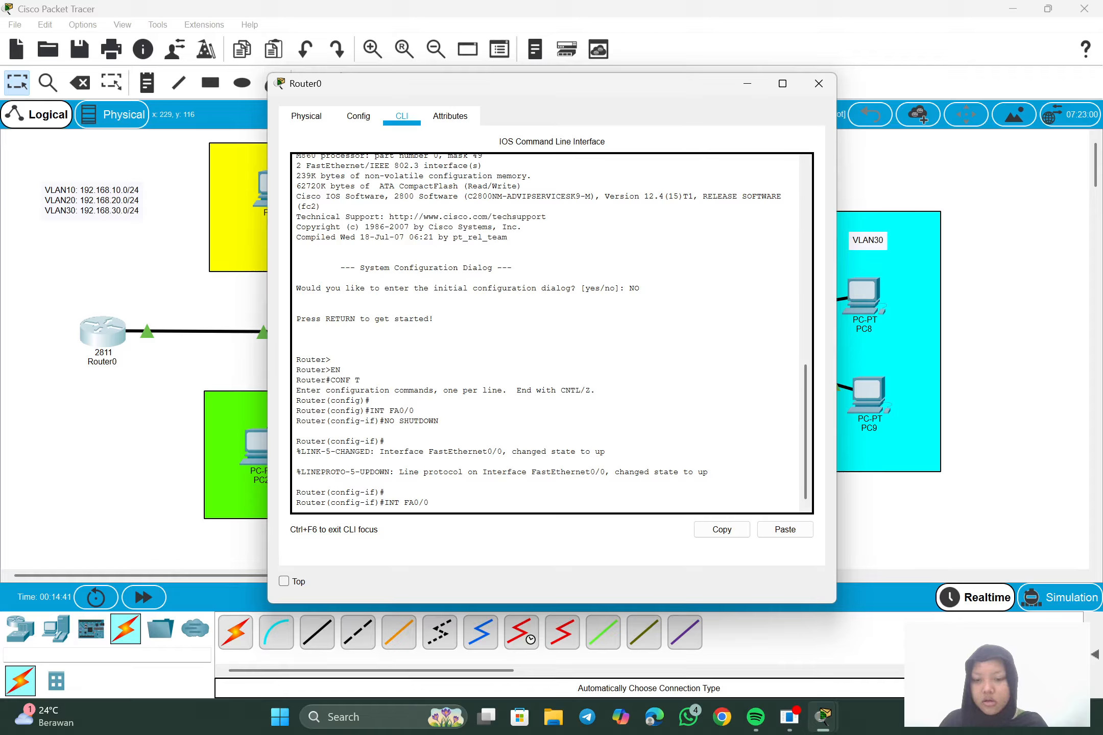
text(.1)
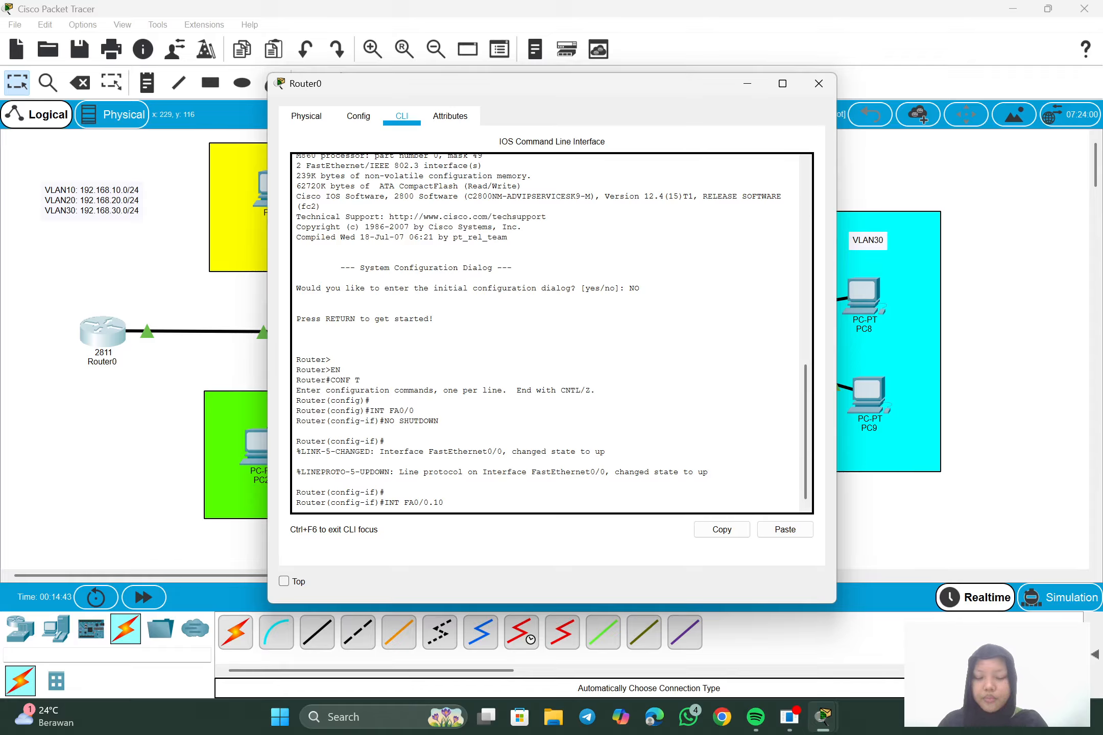
text(0)
key(Return)
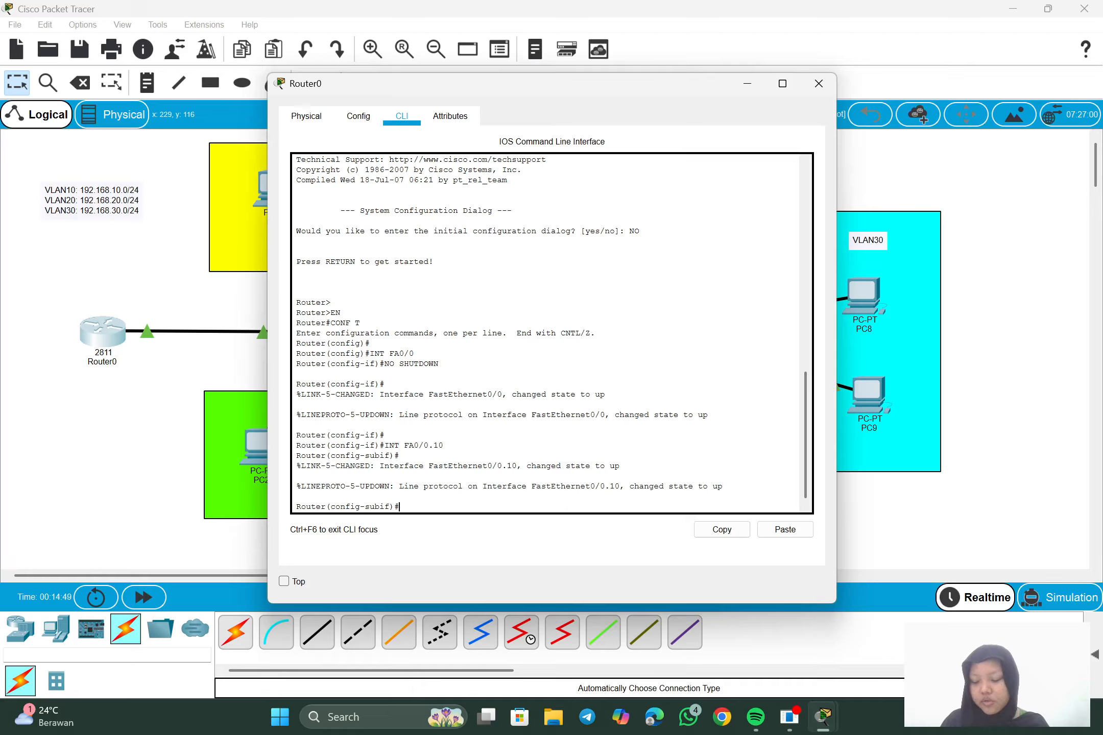
- Set 802.1Q encapsulation for VLAN 10 on subinterface FA0/0.10 with ENCAPSULATION DOT1Q 10
text(EC)
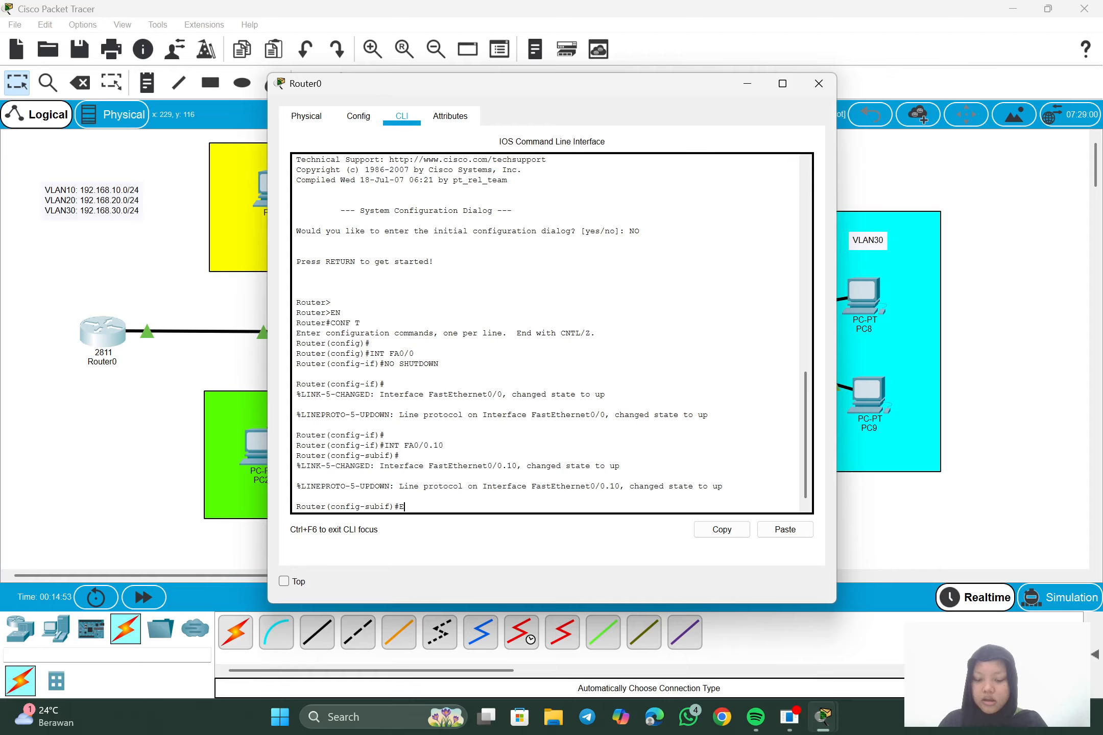
key(BackSpace)
text(NCAP)
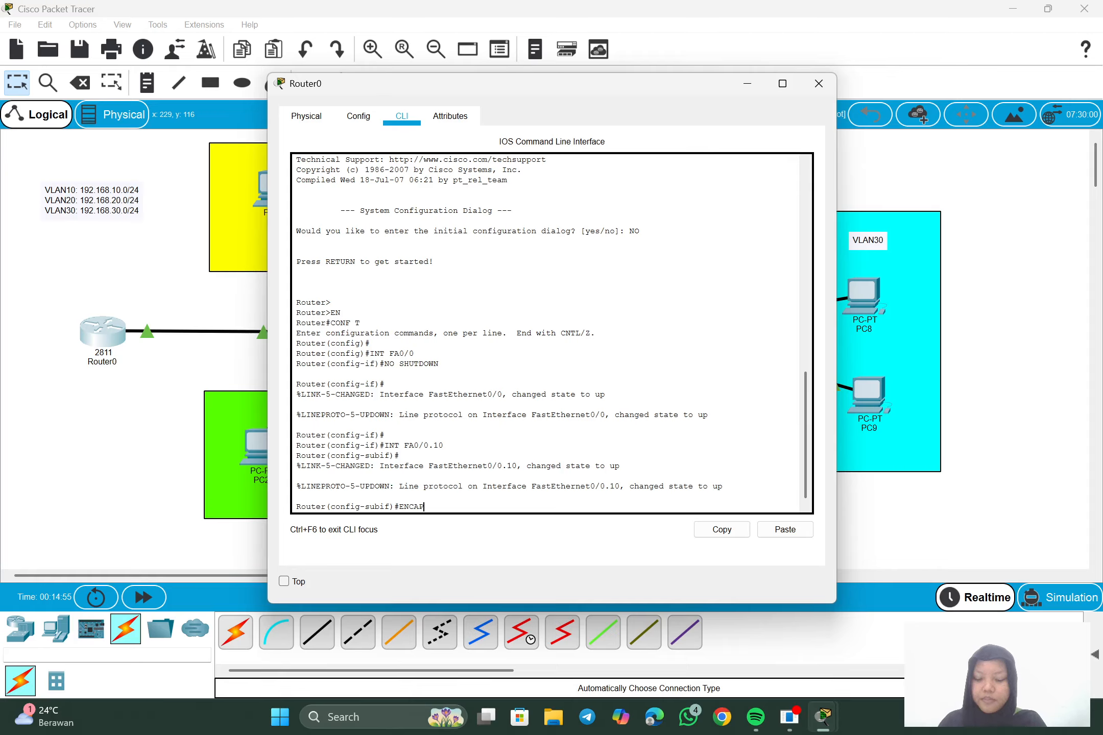
text(SULATION)
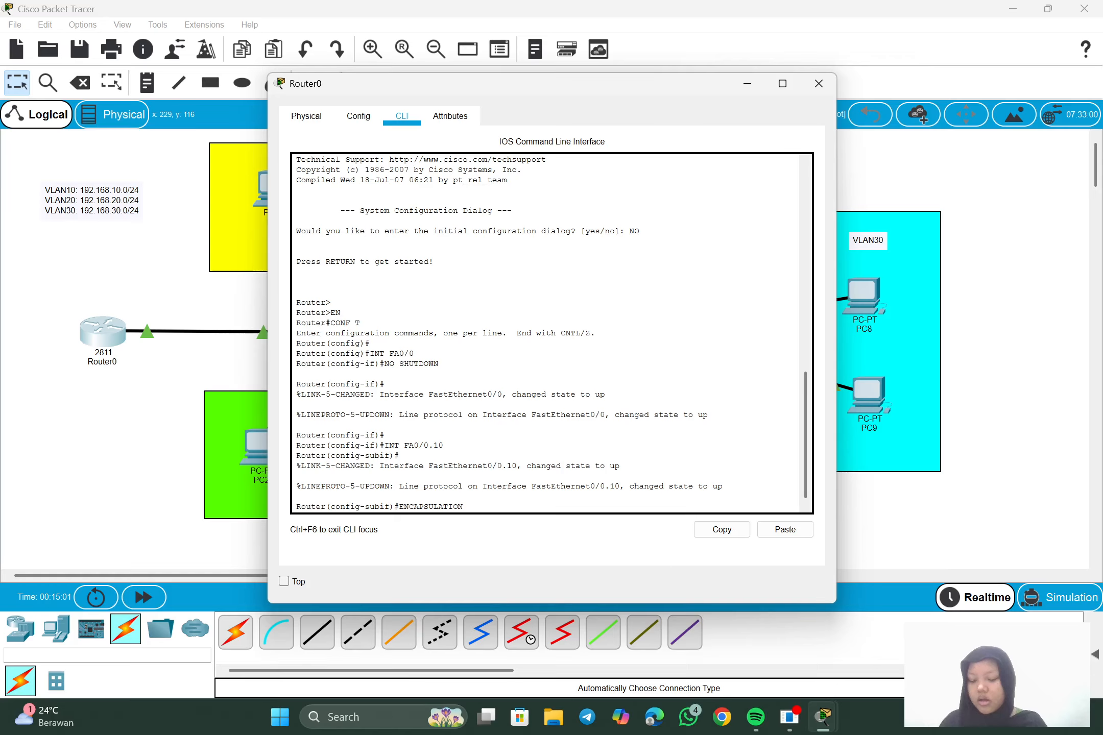
text( DOTQ1)
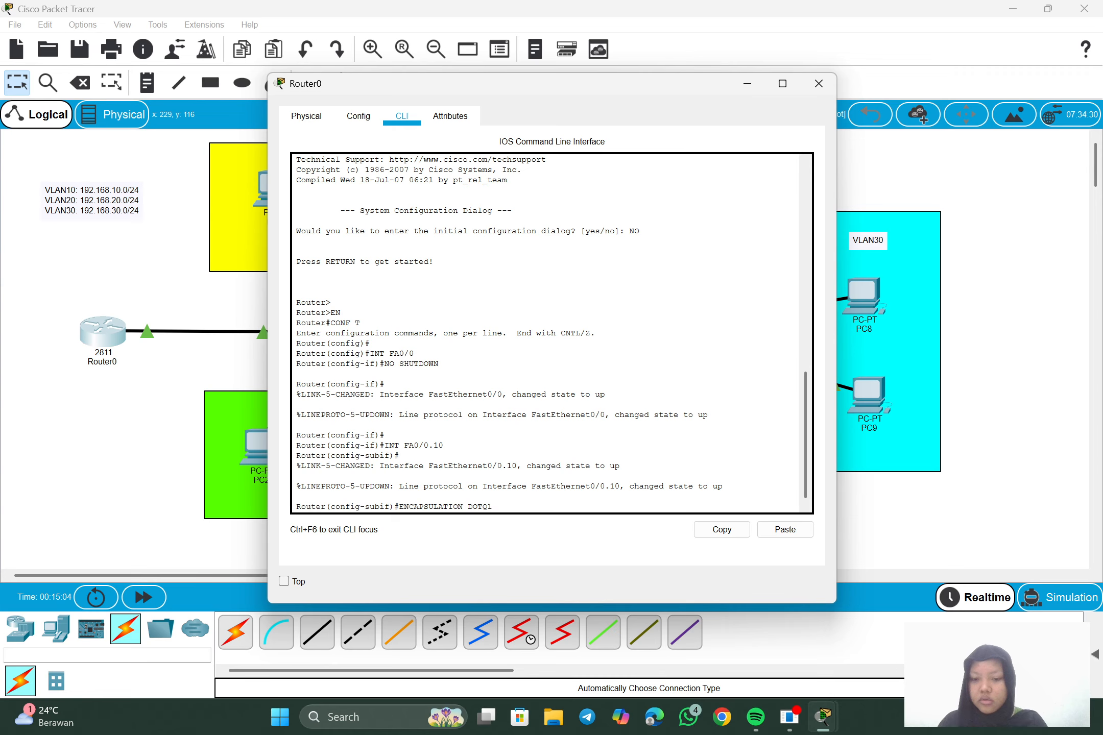
key(BackSpace)
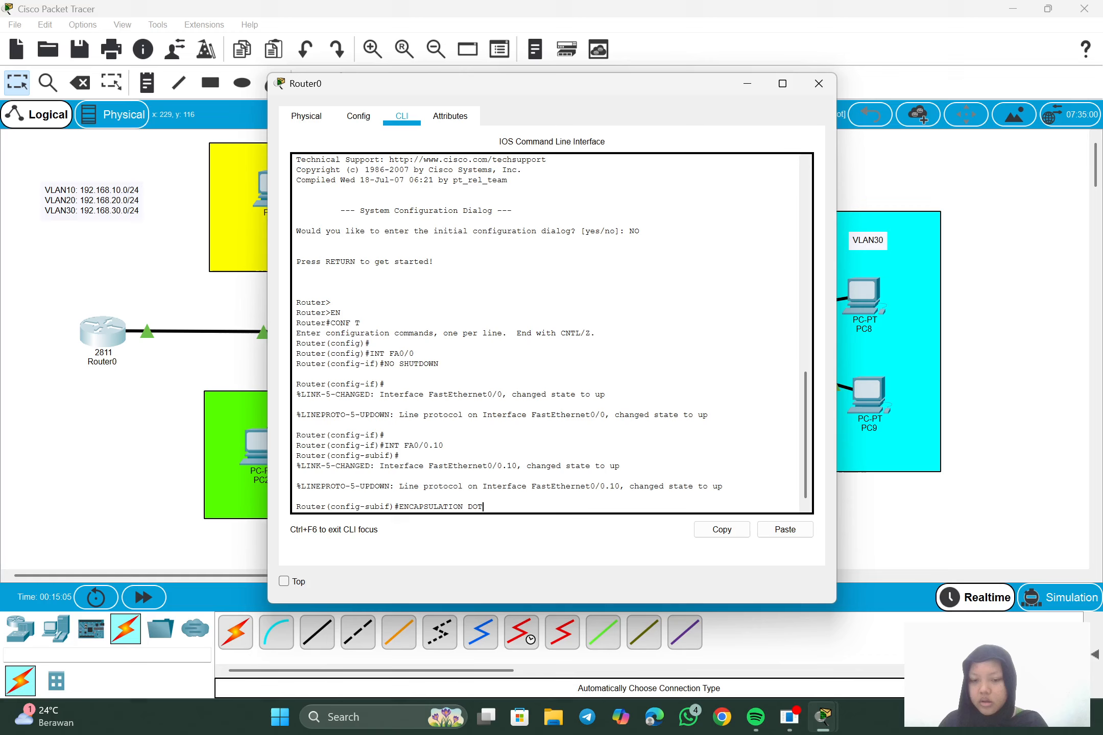
text(1Q)
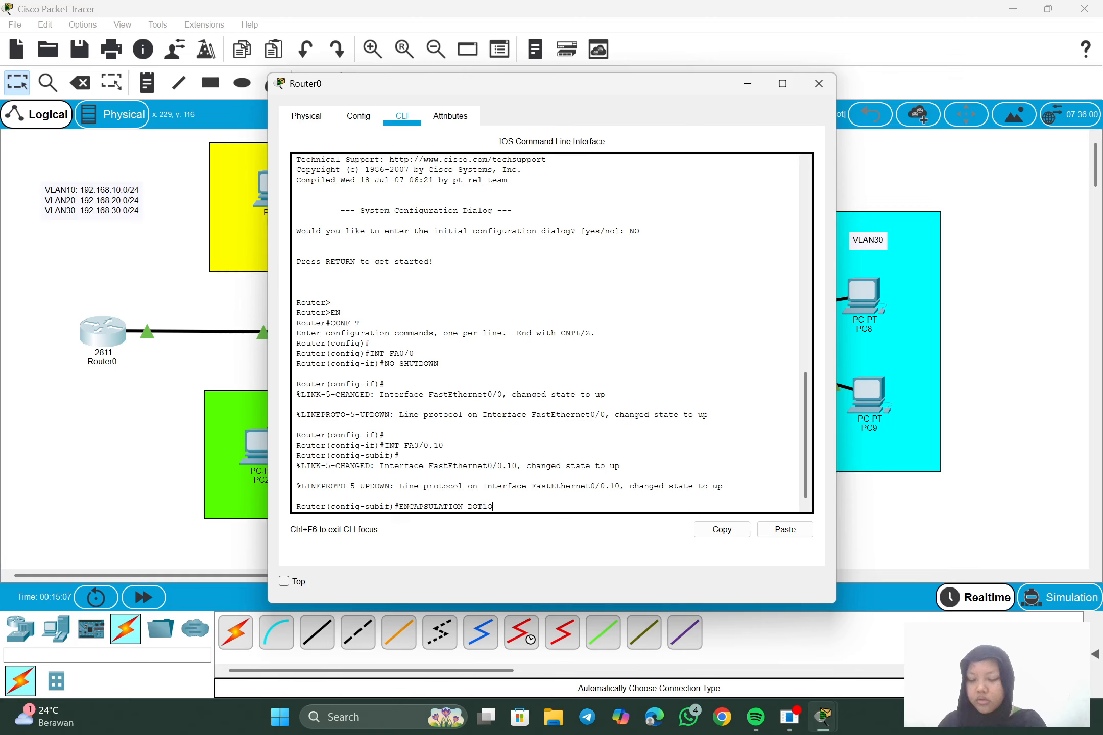
text( 1)
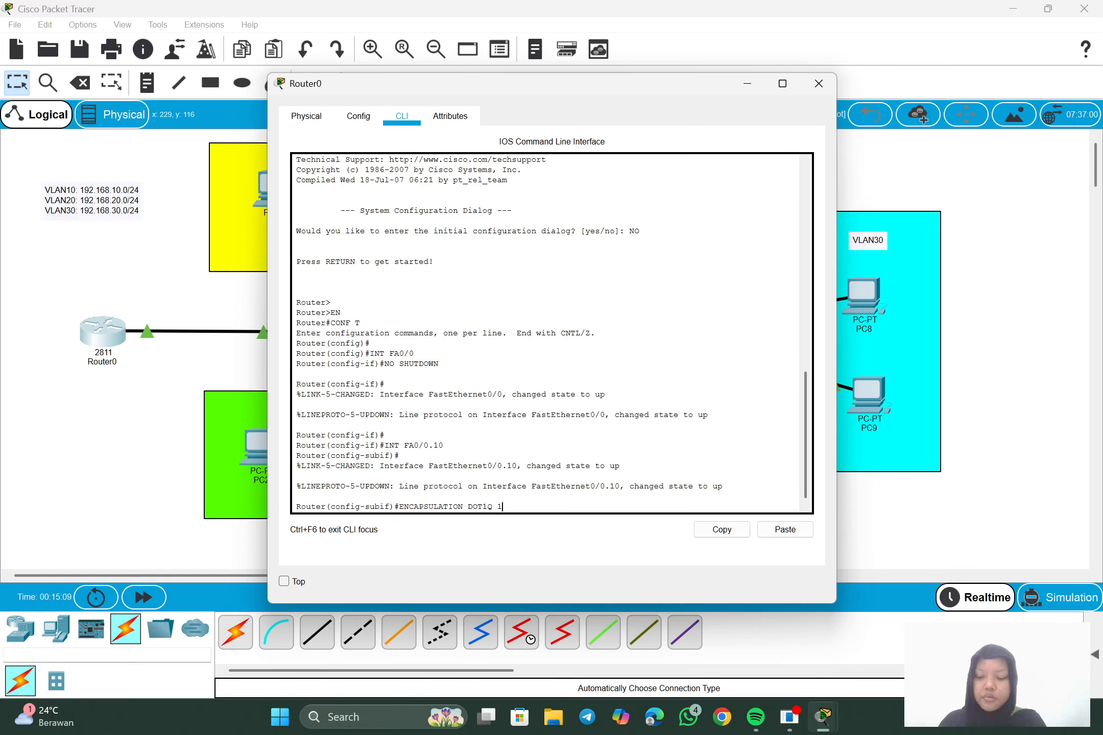
text(0)
key(Return)
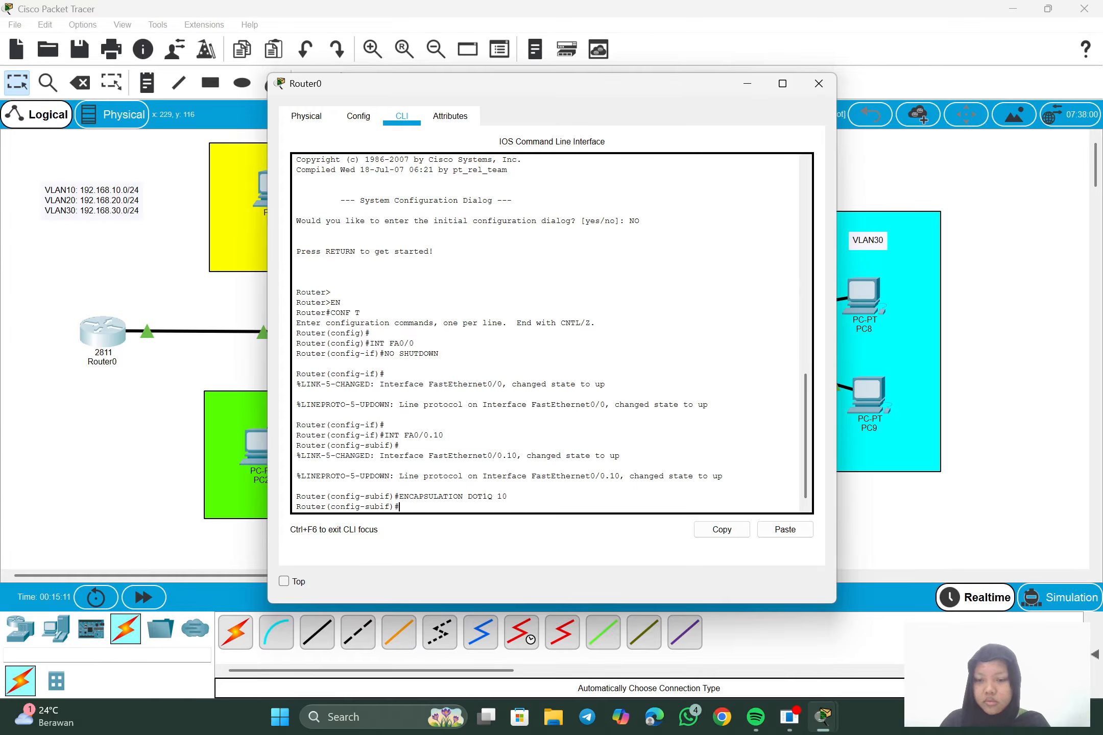
- Assign IP address 192.168.10.1 with subnet mask 255.255.255.0 to subinterface FA0/0.10
text(IP)
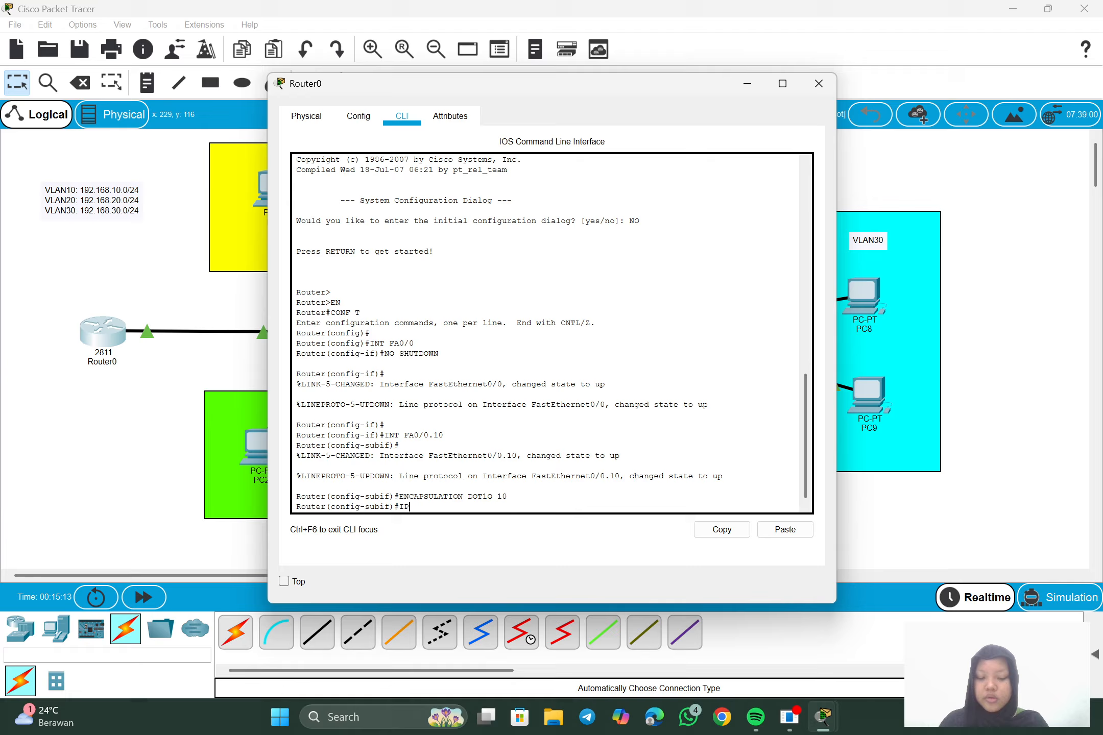
text( ADDRESS 192)
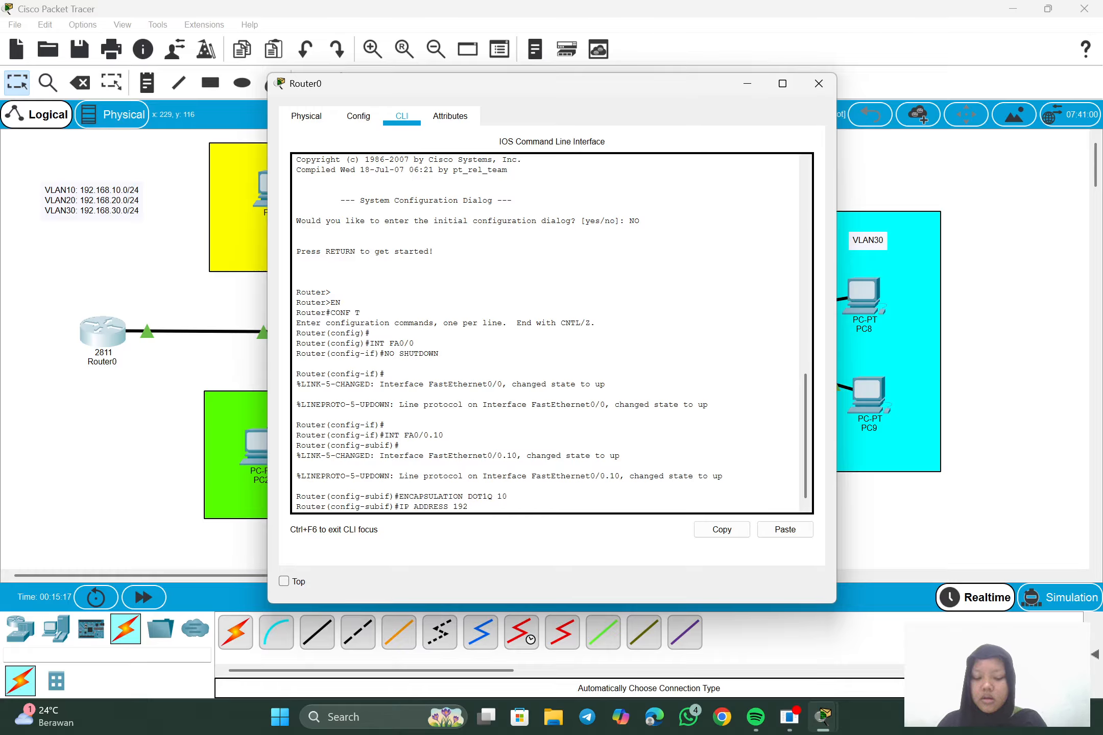
text(.168.1)
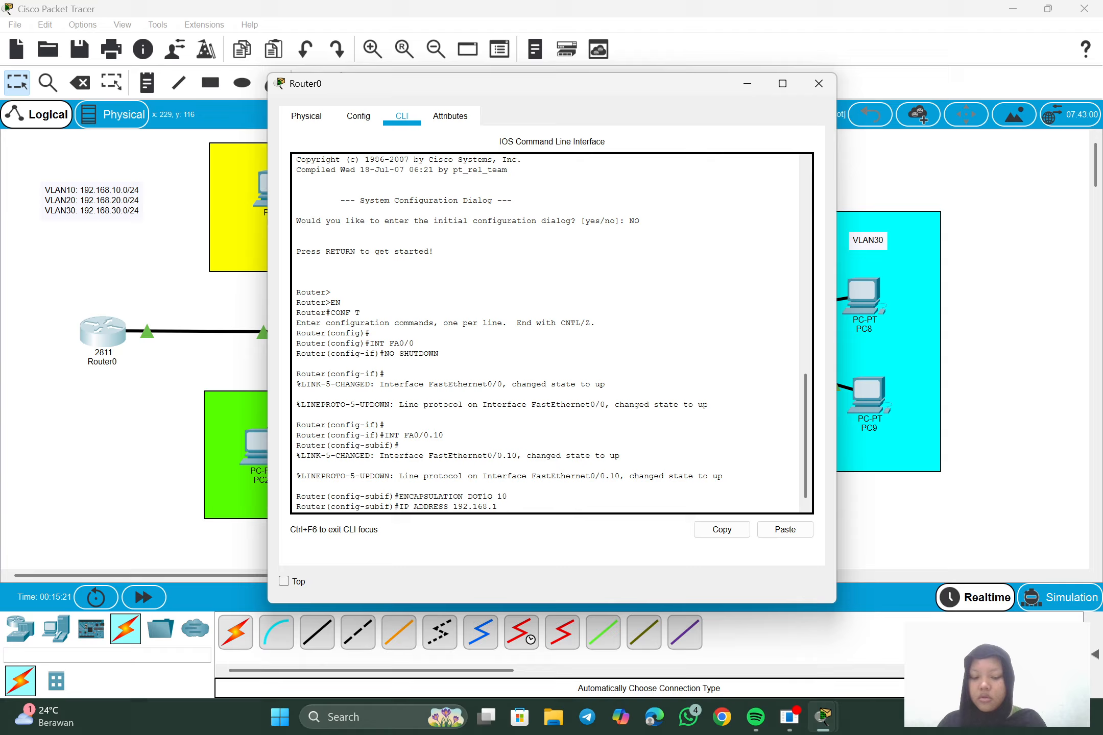
text(0.1)
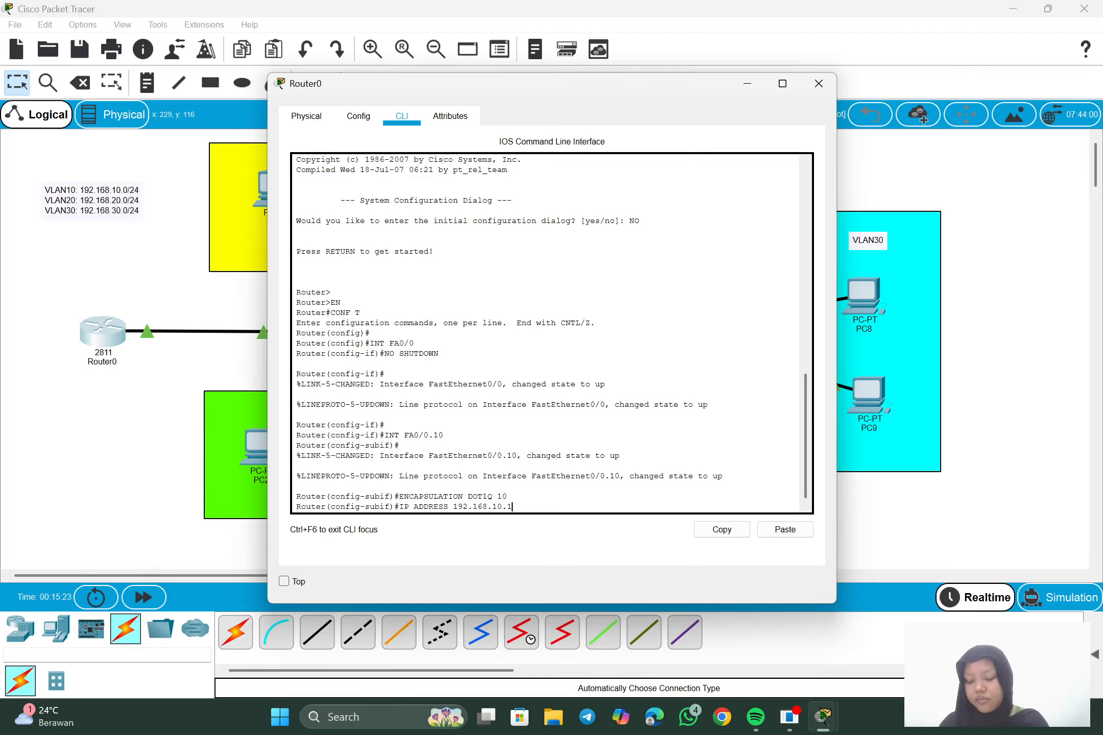
text( 255)
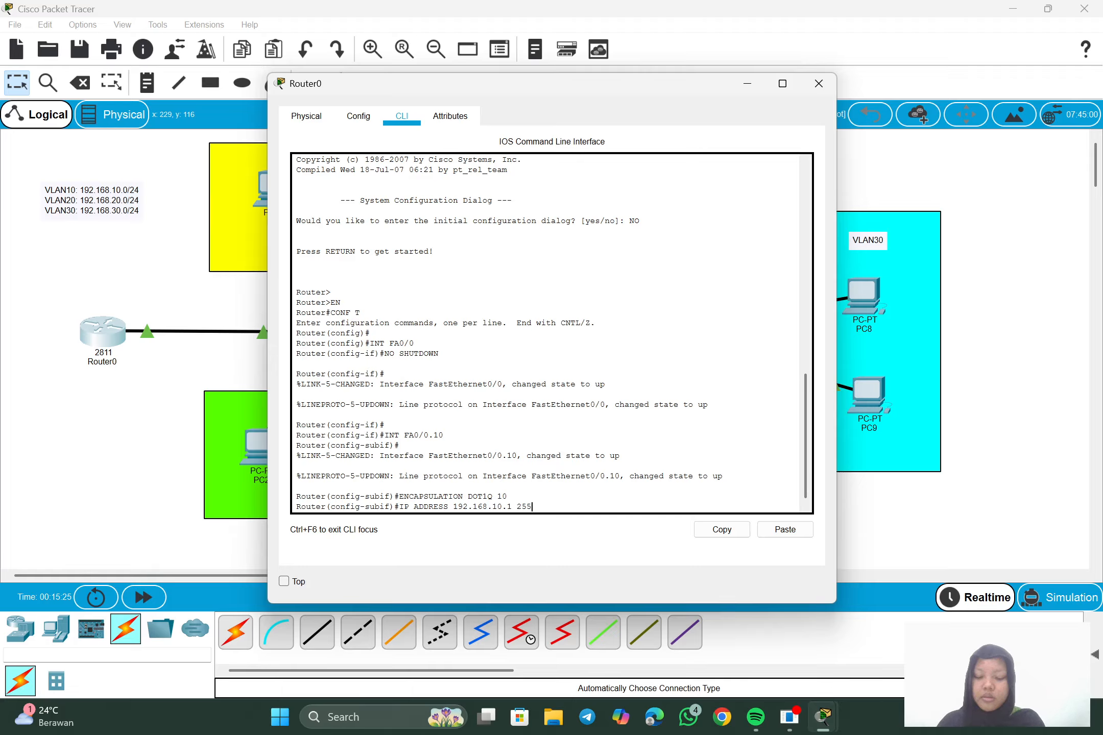
text(.255.)
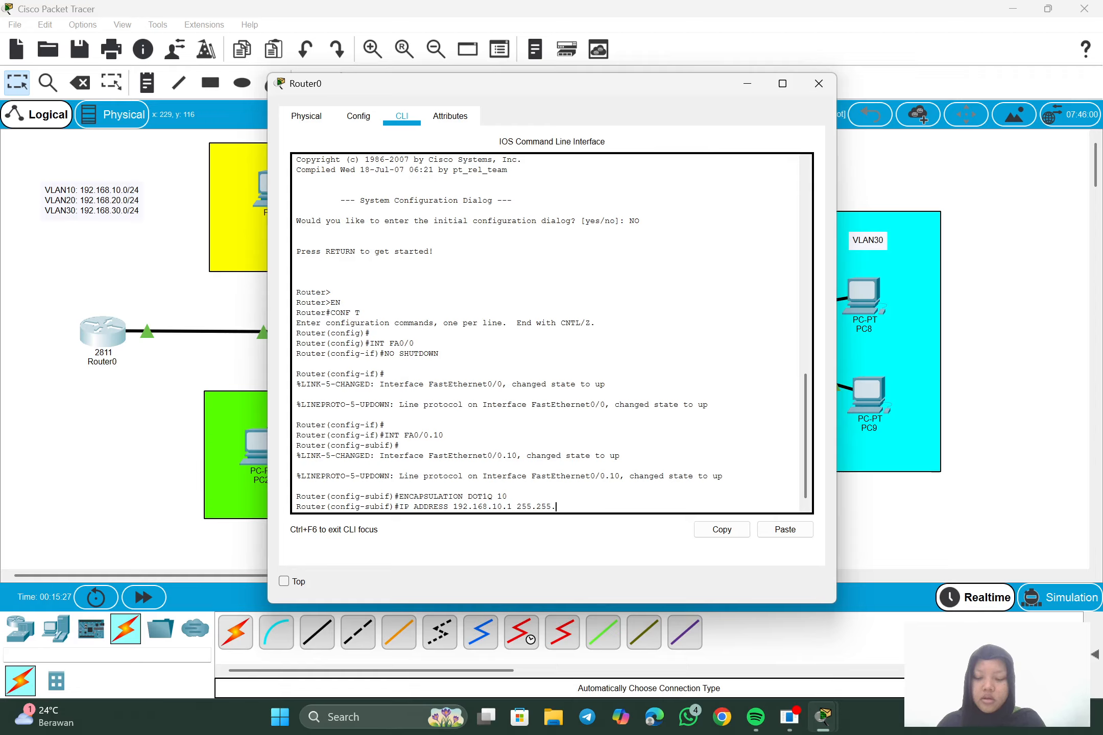
text(255.)
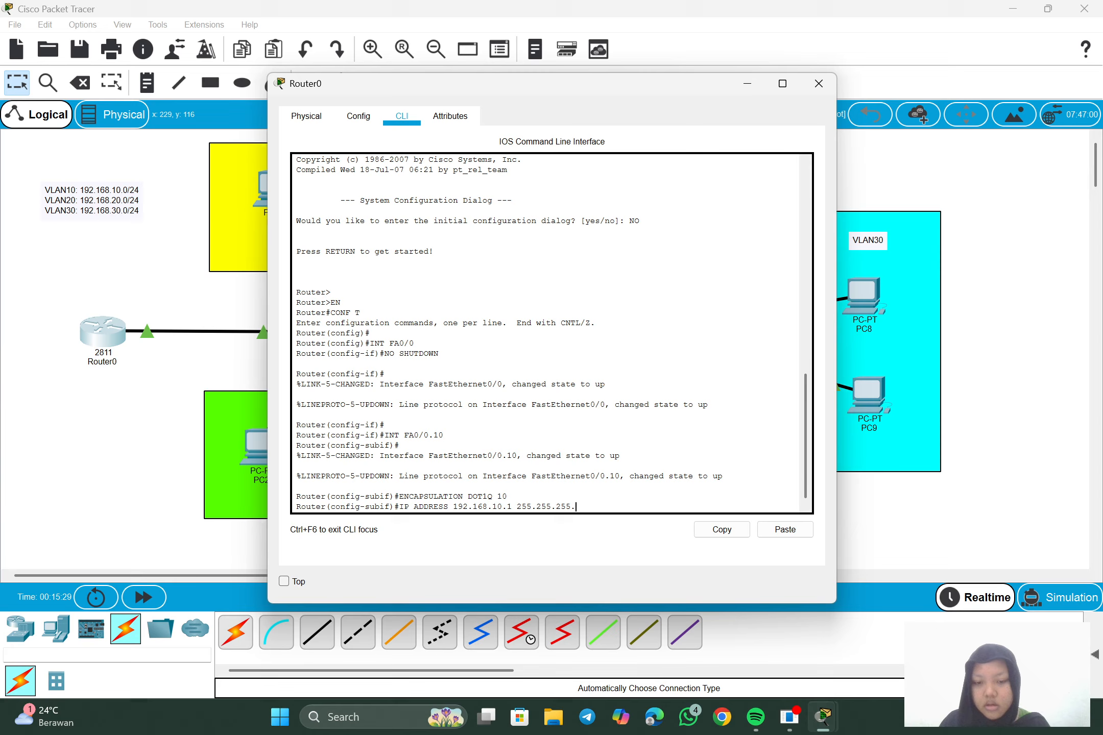
text(0)
key(Return)
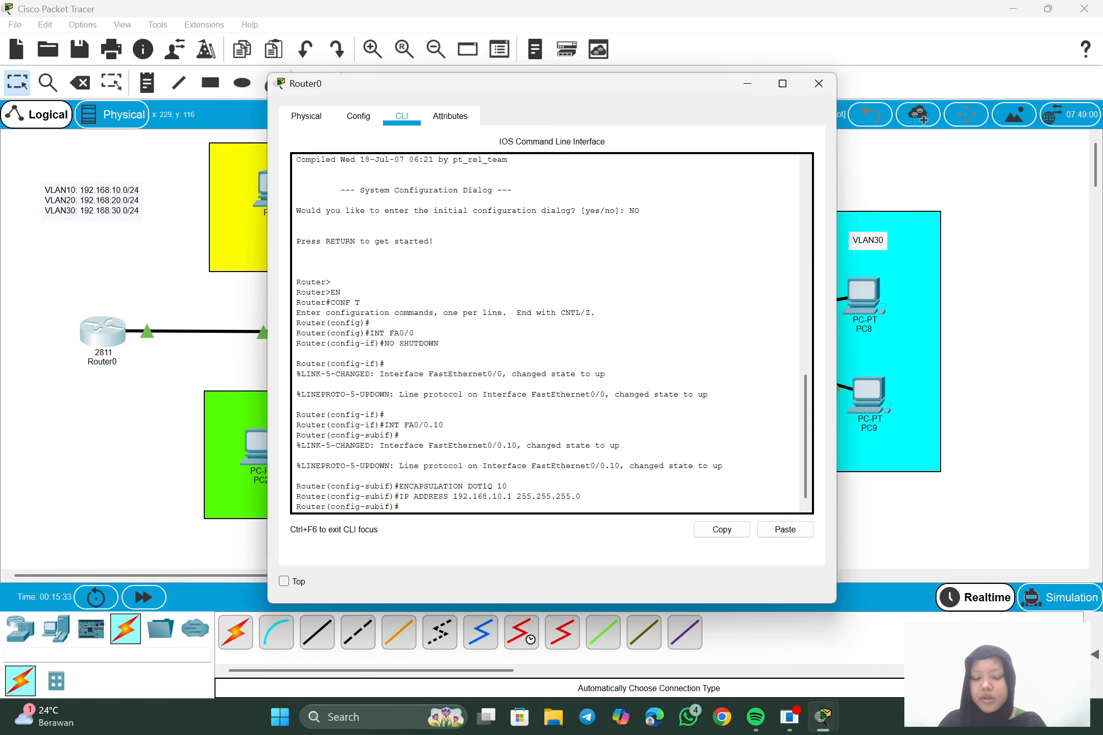
- Create subinterface FA0/0.20 on Router0 and enter its configuration mode
text(INT FA0/0)
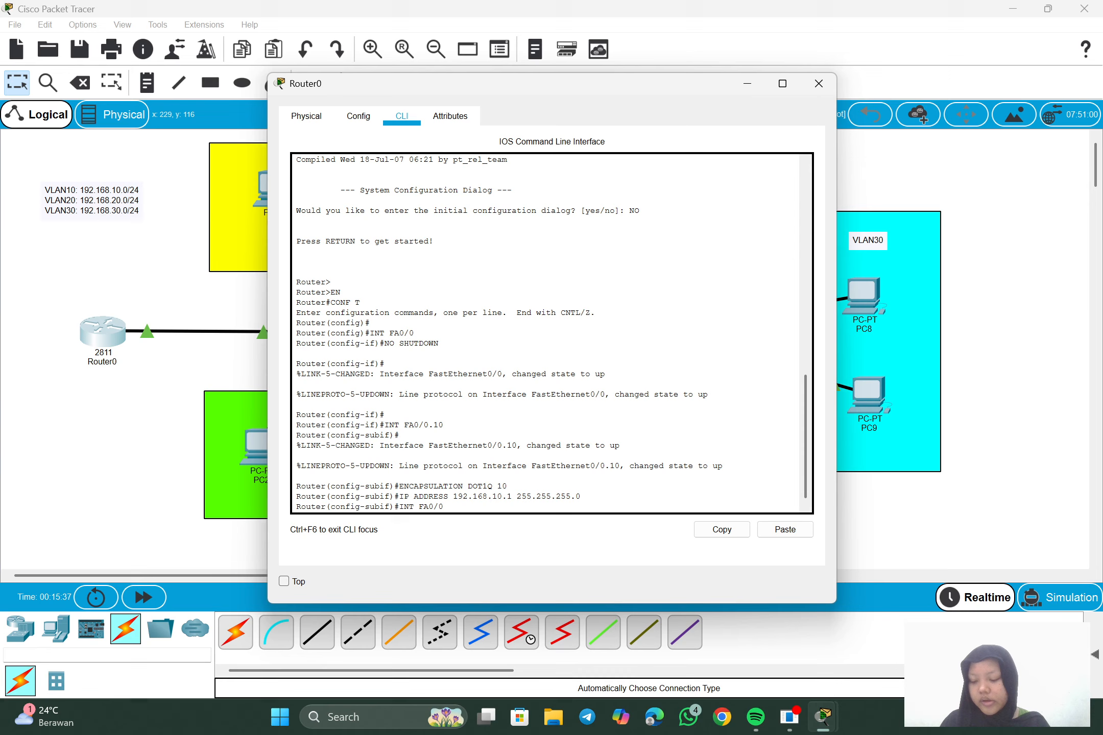
text(.20)
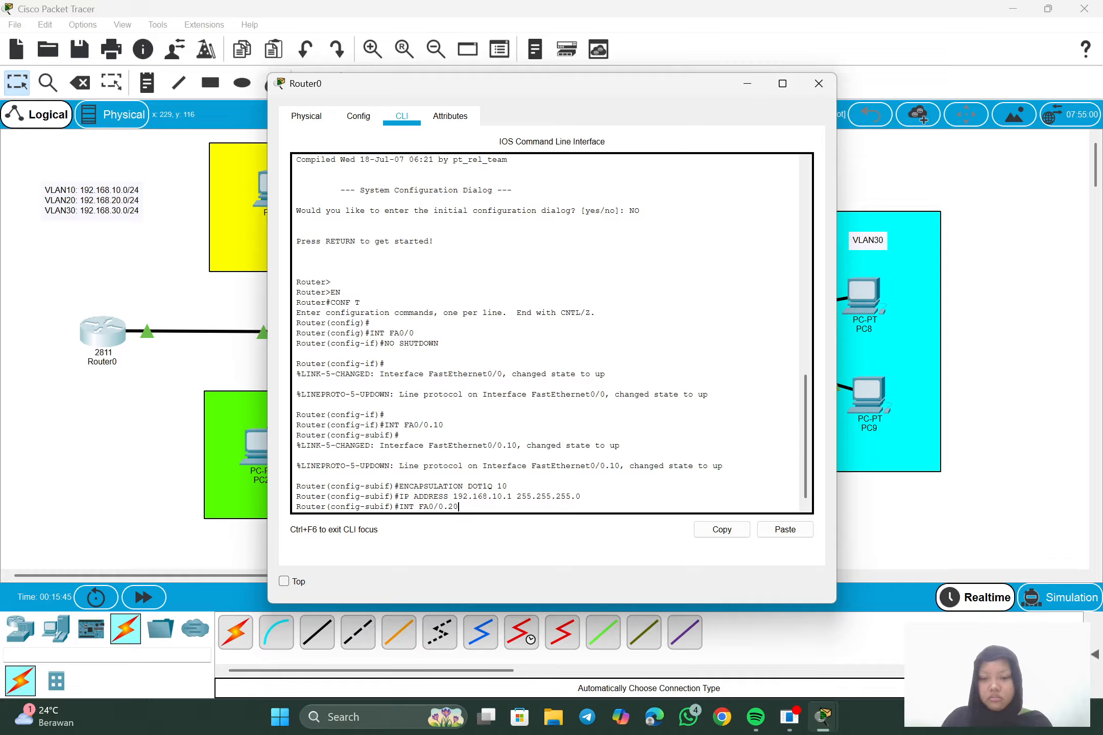
click(745, 86)
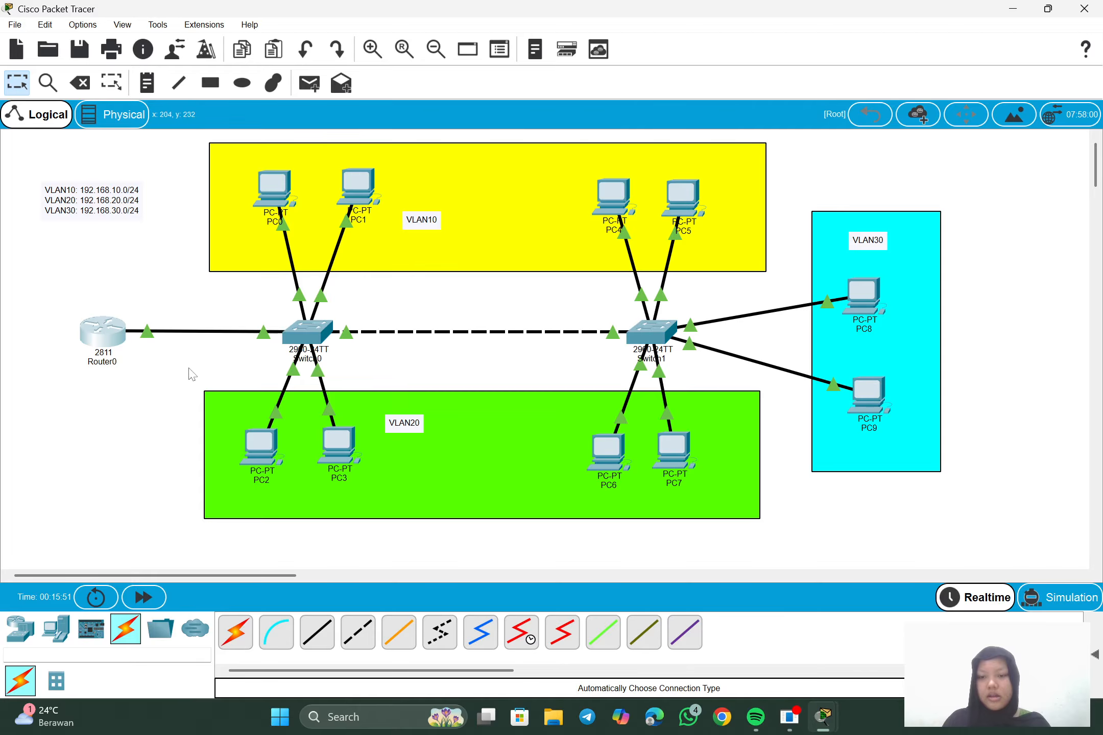
double_click(115, 346)
click(115, 347)
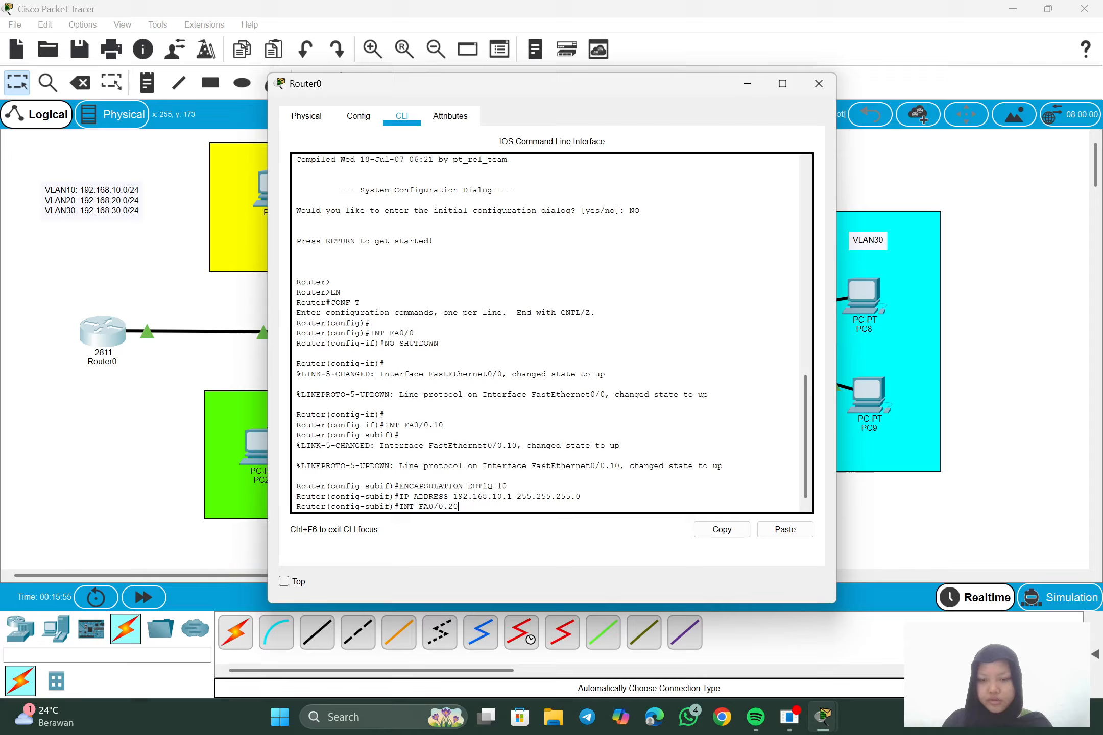
key(Return)
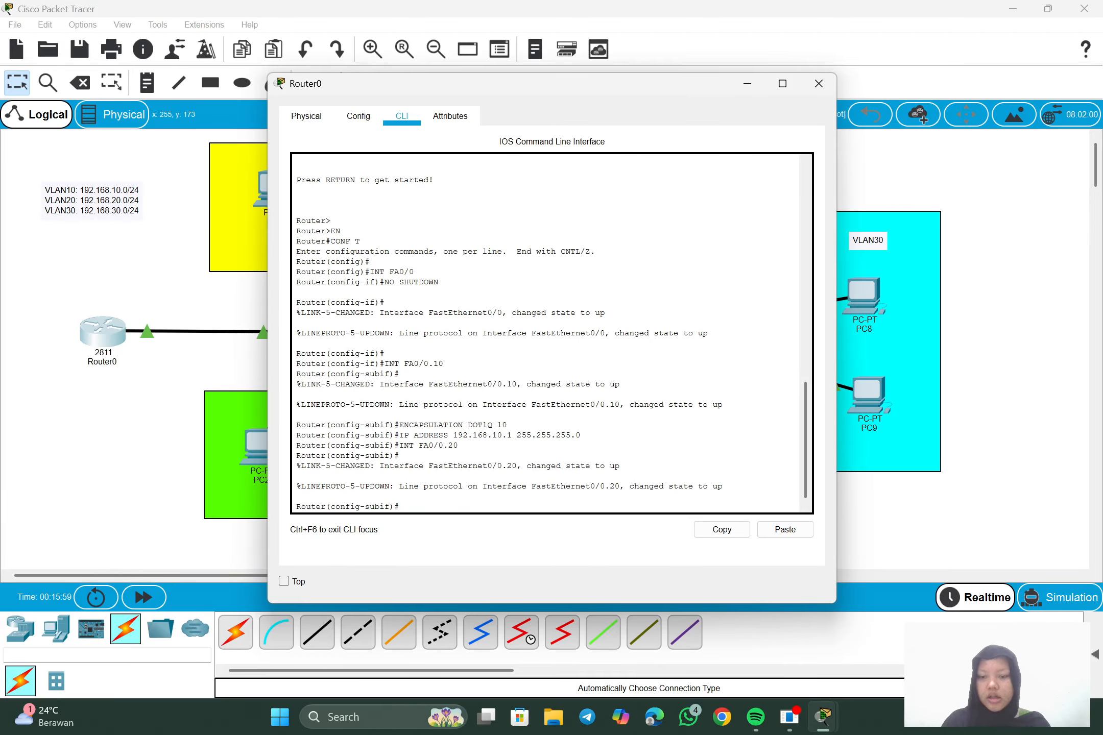
- Set 802.1Q encapsulation for VLAN 20 on subinterface FA0/0.20 with ENCAPSULATION DOT1Q 20
text(ENCAPSULATION)
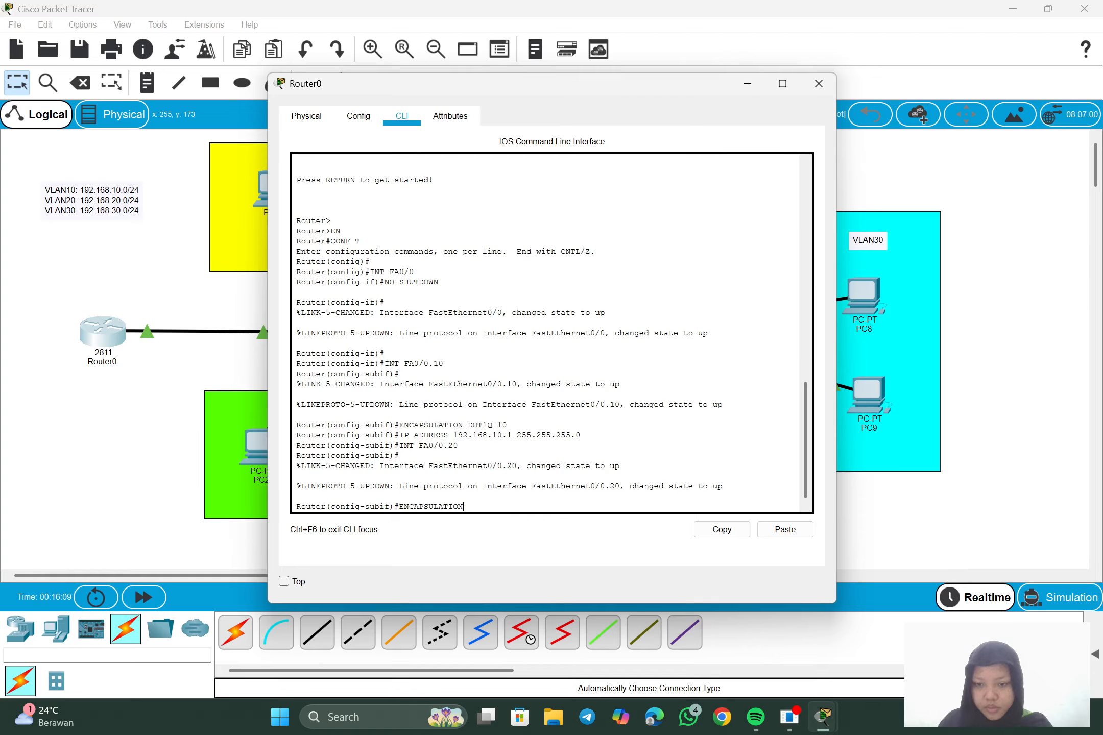
text(DOT1Q)
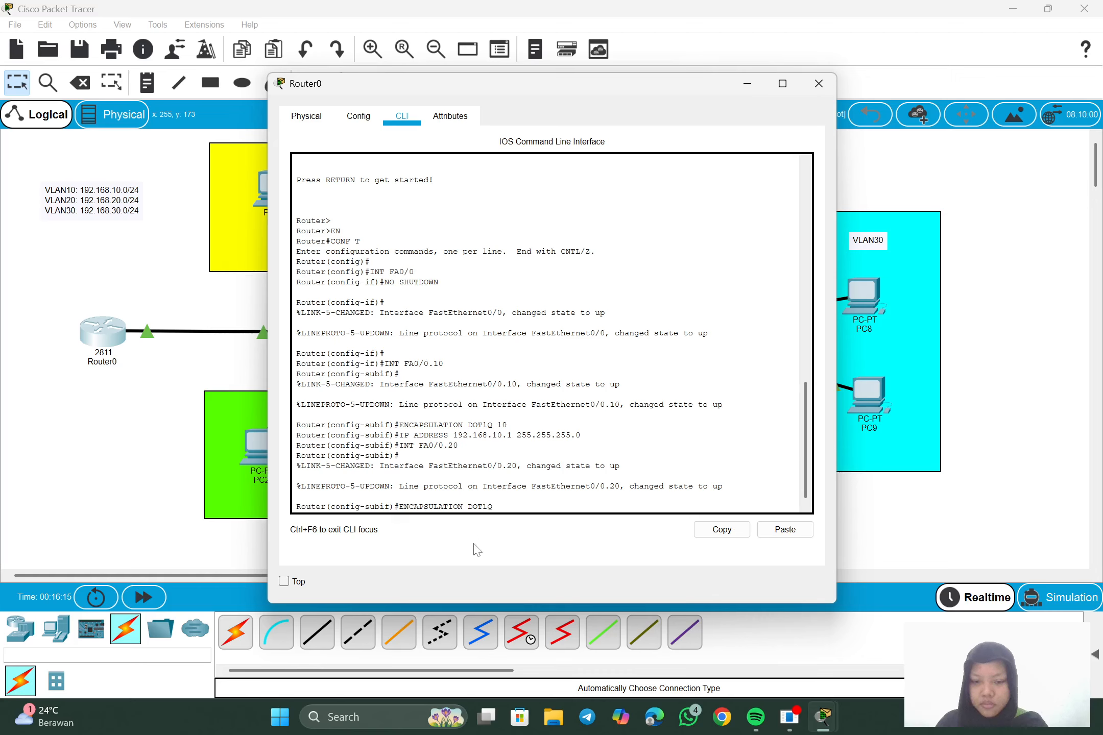
text( 20)
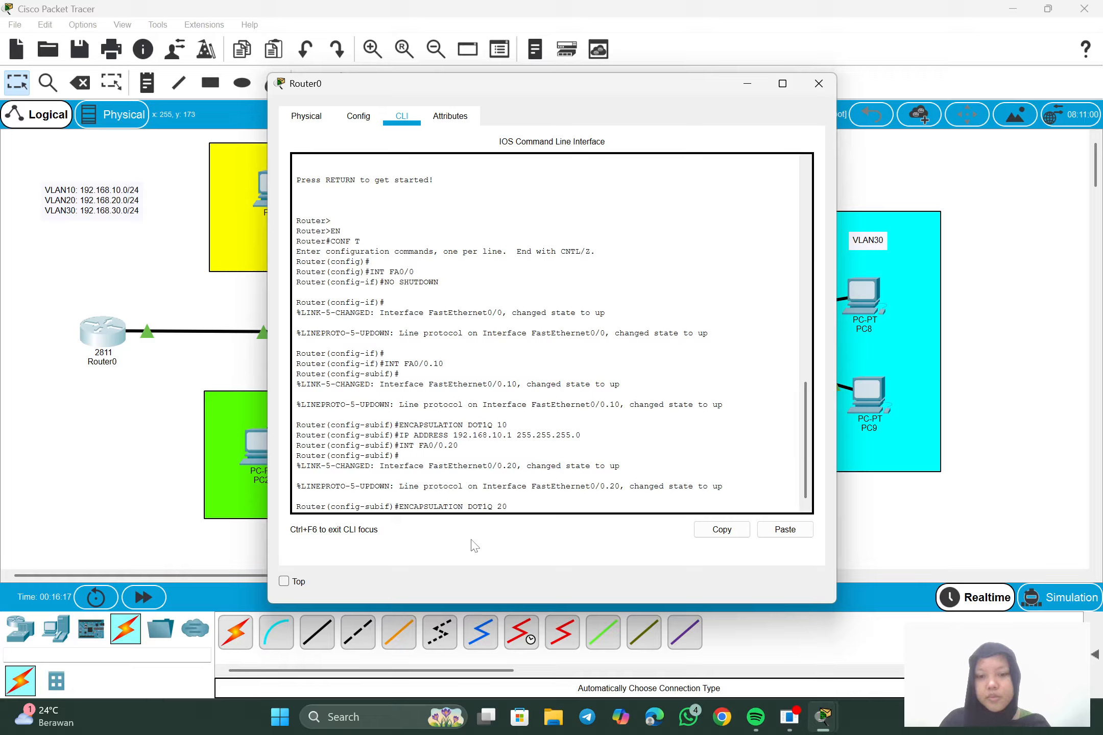
key(Return)
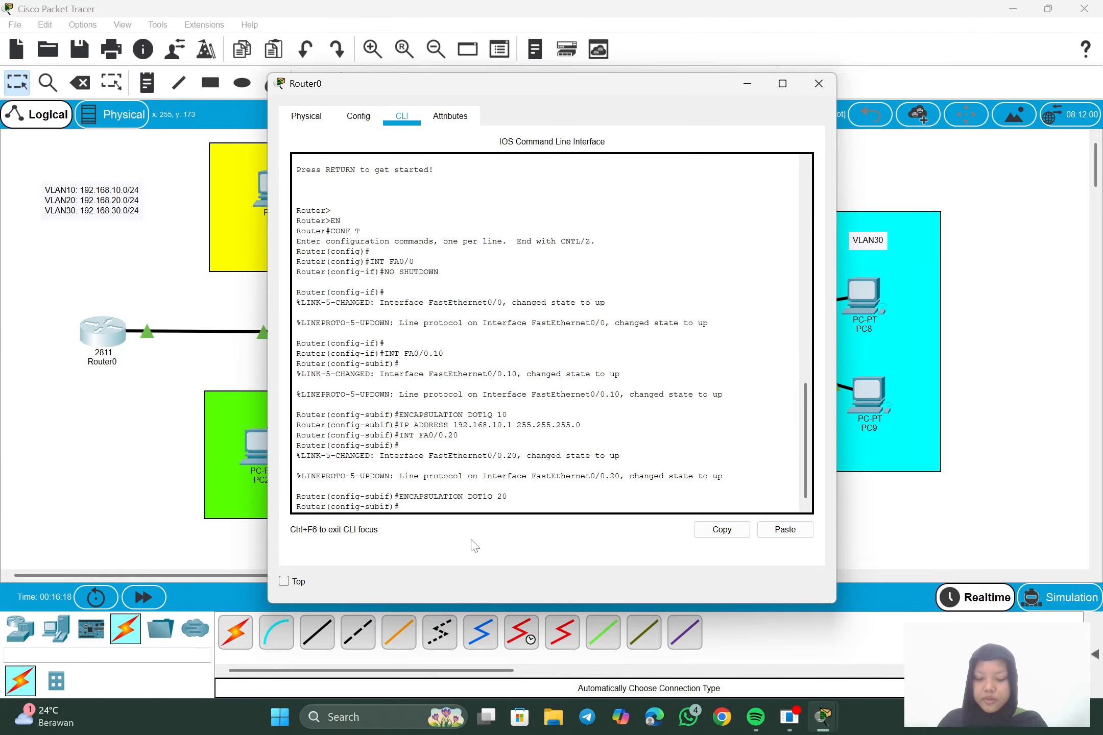
- Assign IP address 192.168.20.1 with subnet mask 255.255.255.0 to subinterface FA0/0.20
text(IP ADDRE)
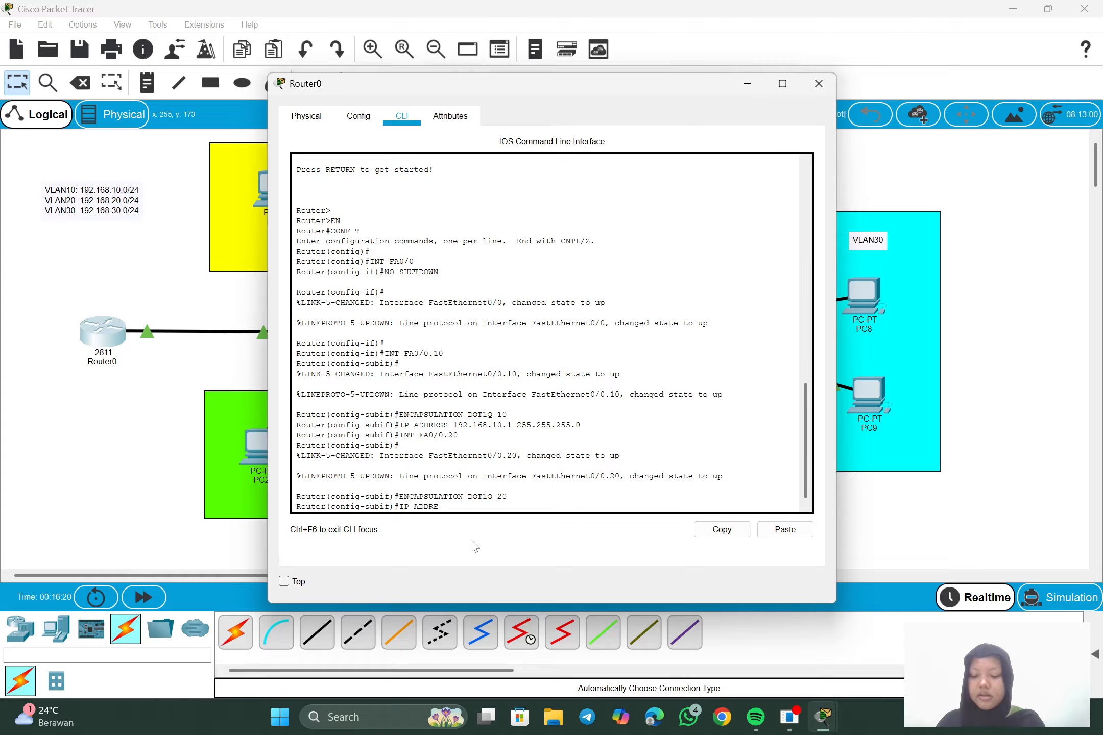
text(SS 192.1)
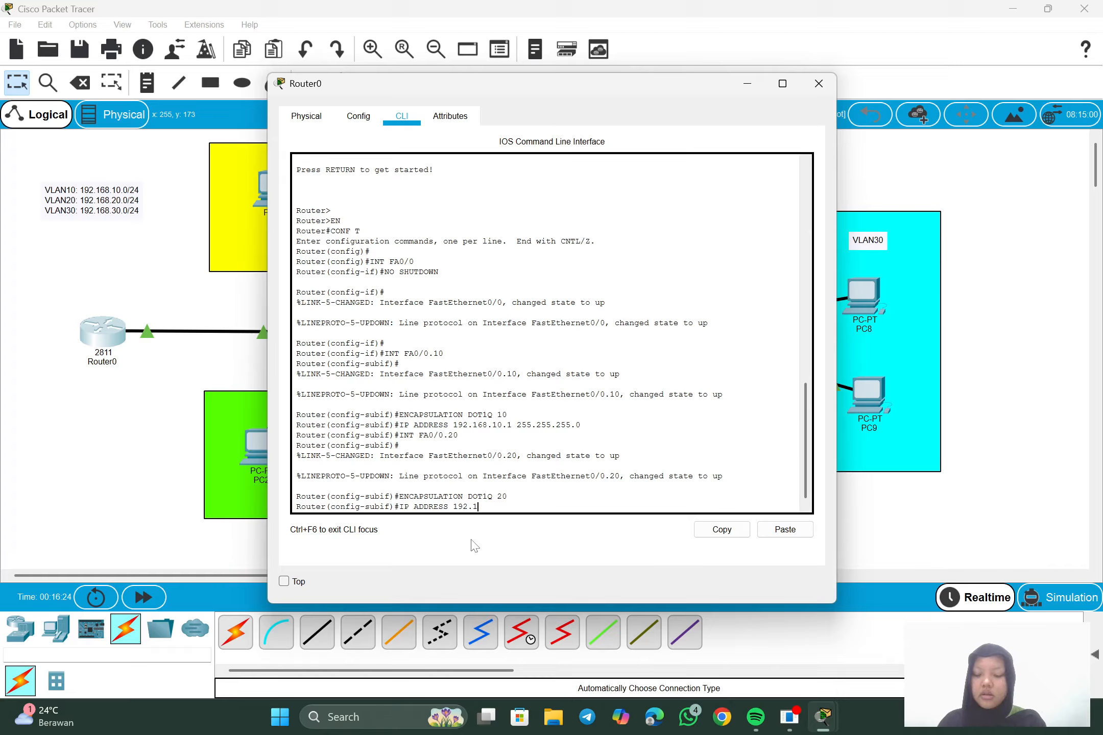
text(68.2)
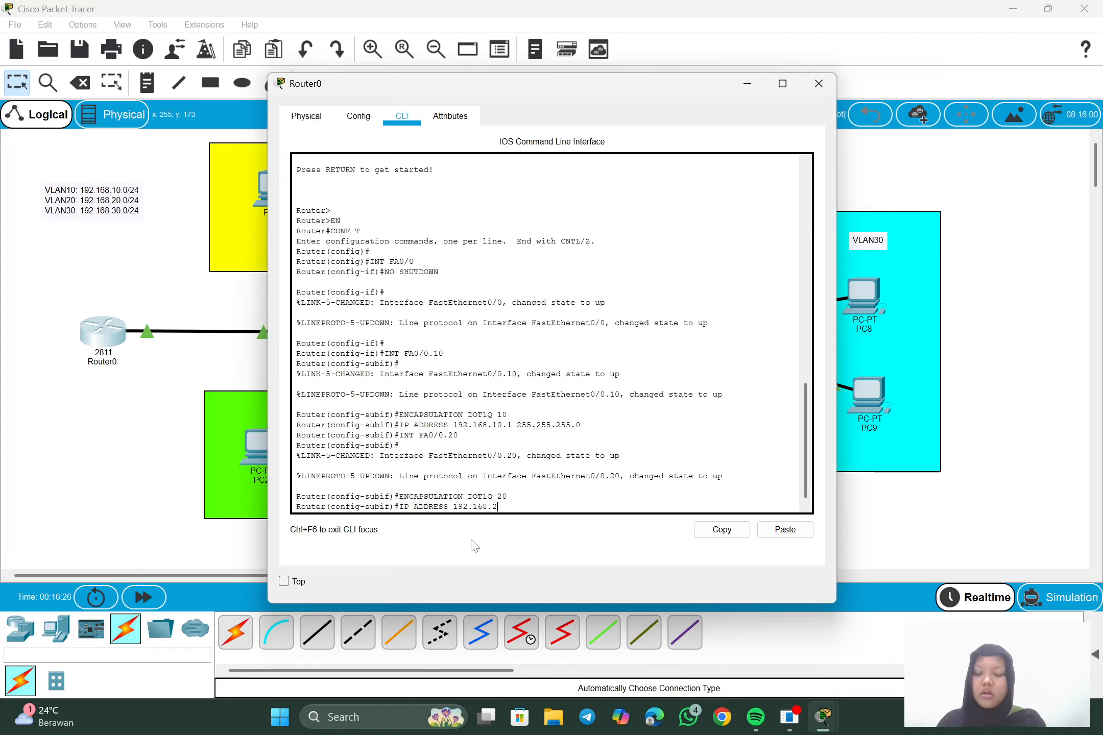
text(0.)
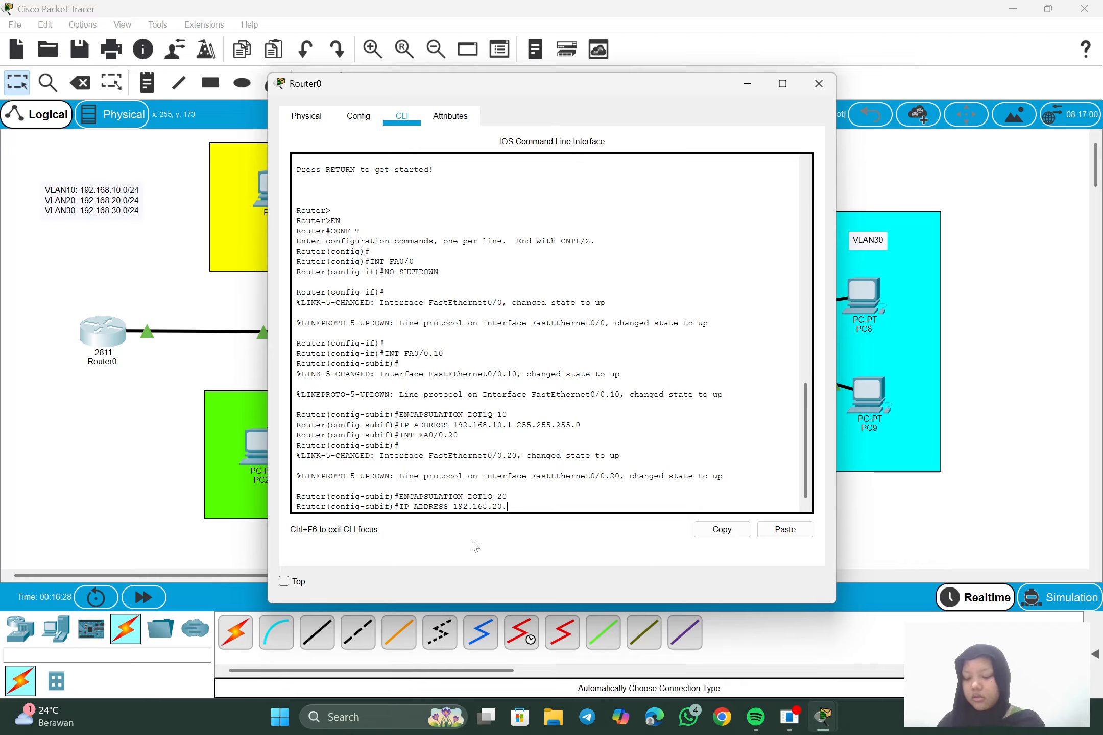
text(1 )
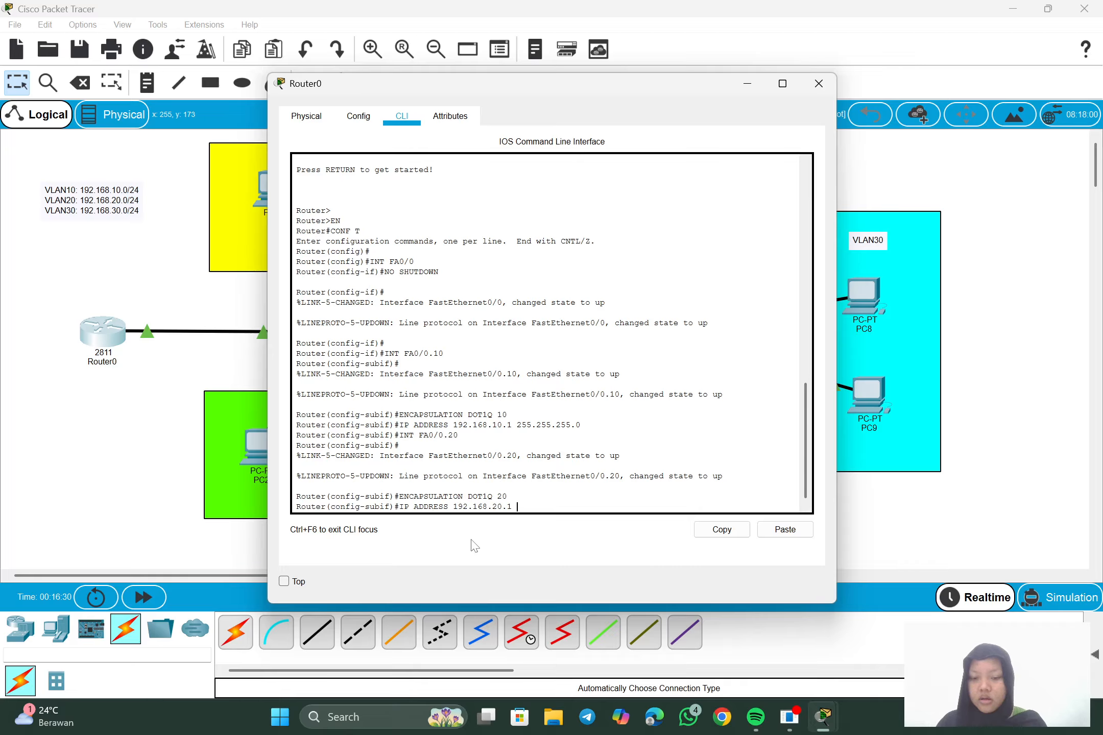
text(255.)
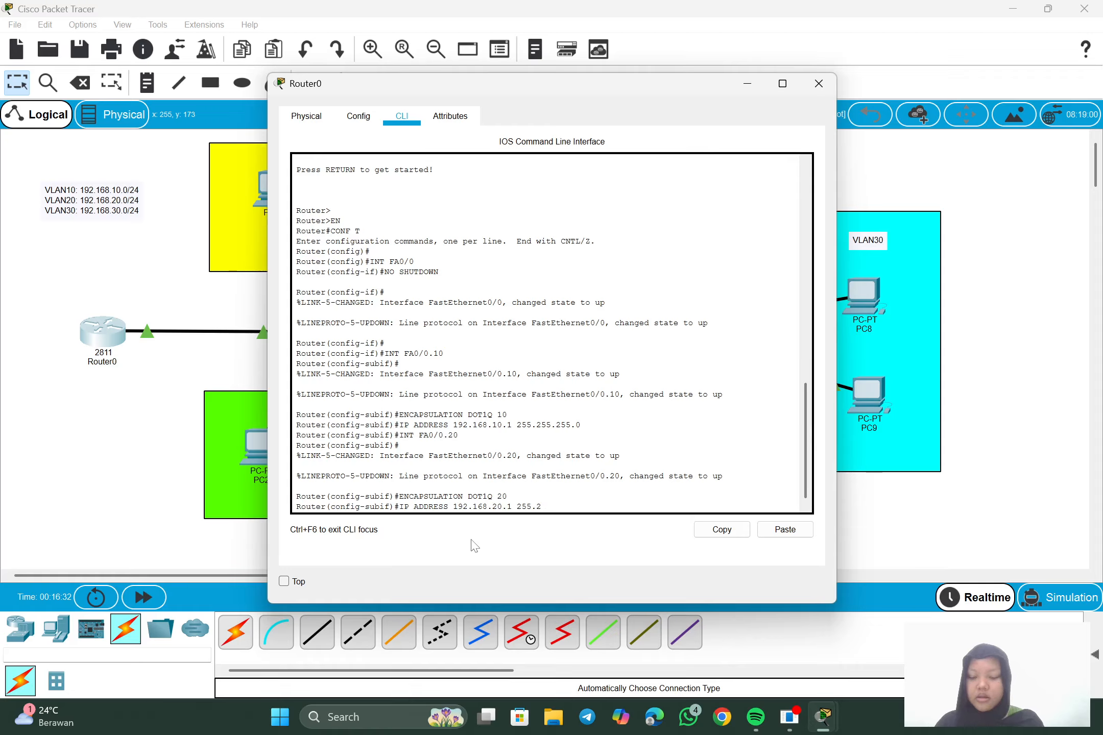
text(255.255.0)
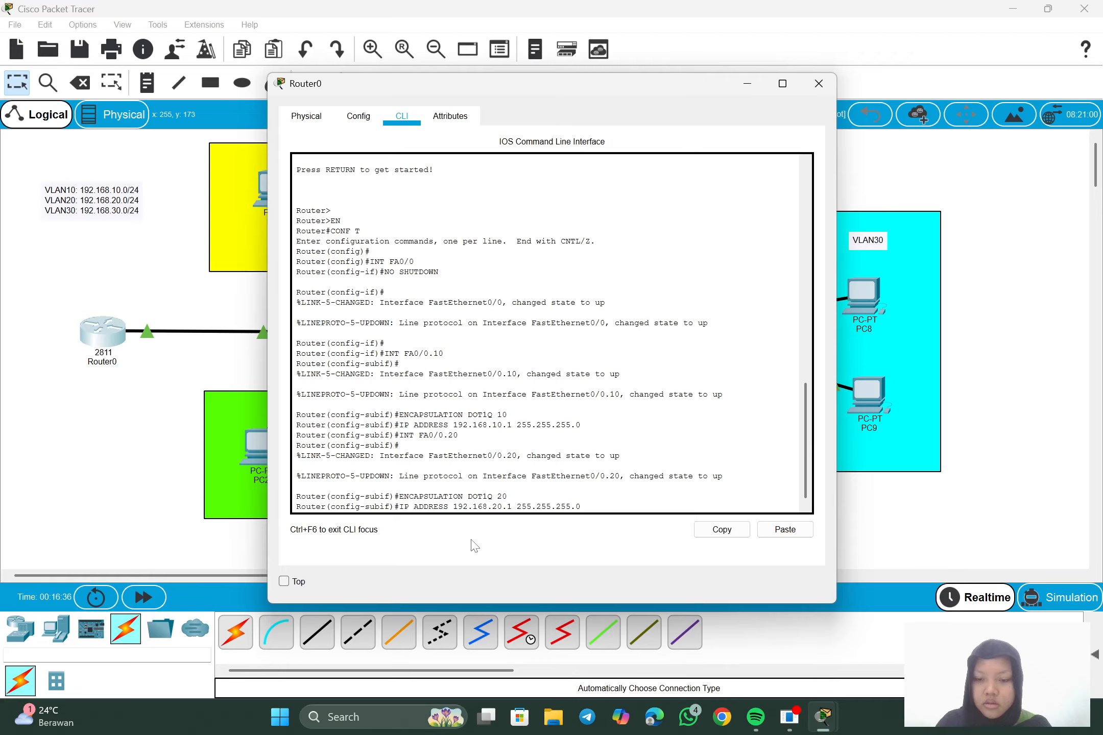
key(Return)
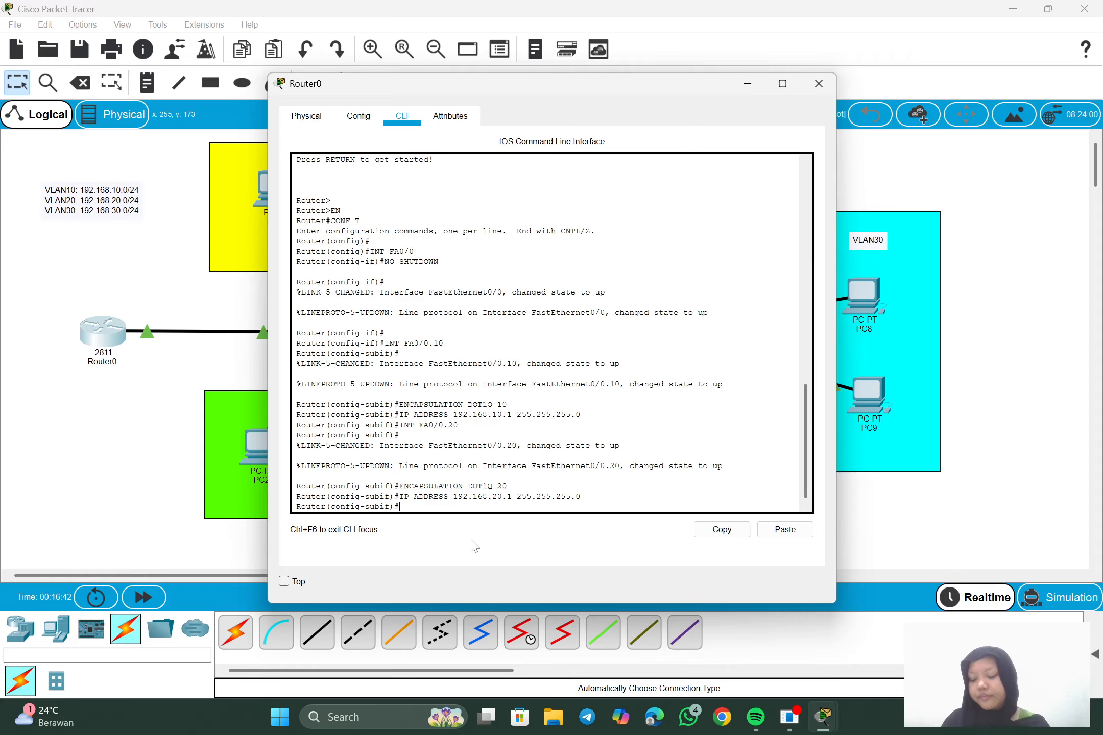
- Create subinterface FA0/0.30 on Router0 and enter its configuration mode
text(INT )
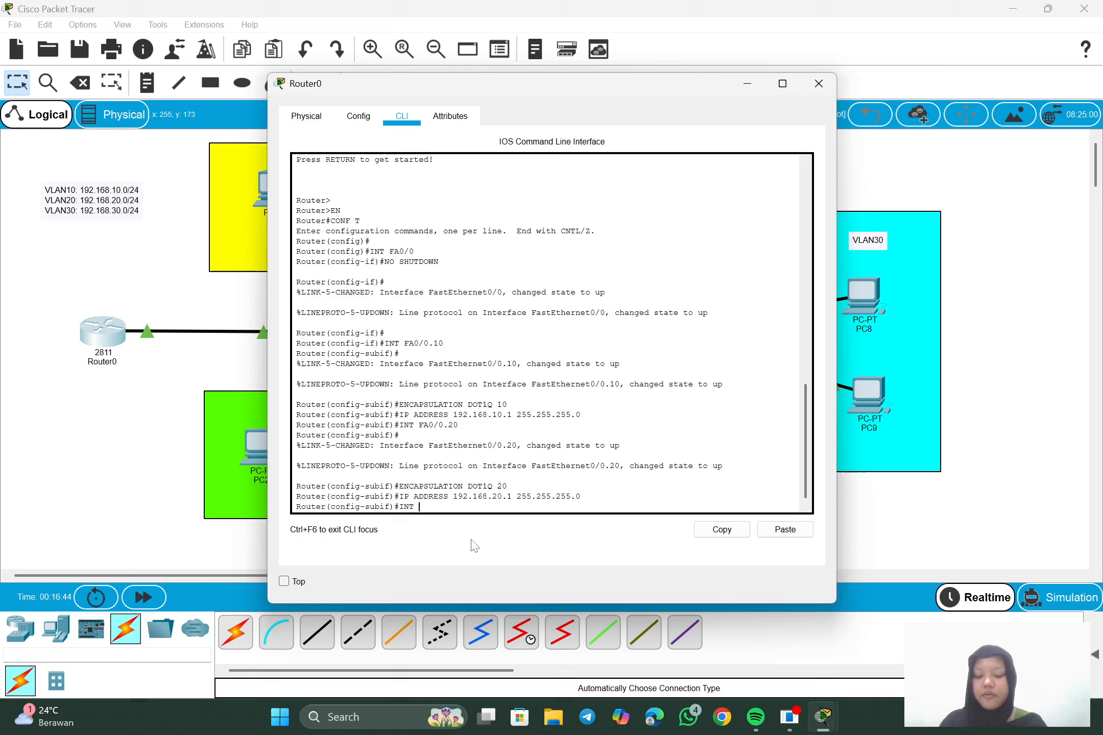
text(FA0/0)
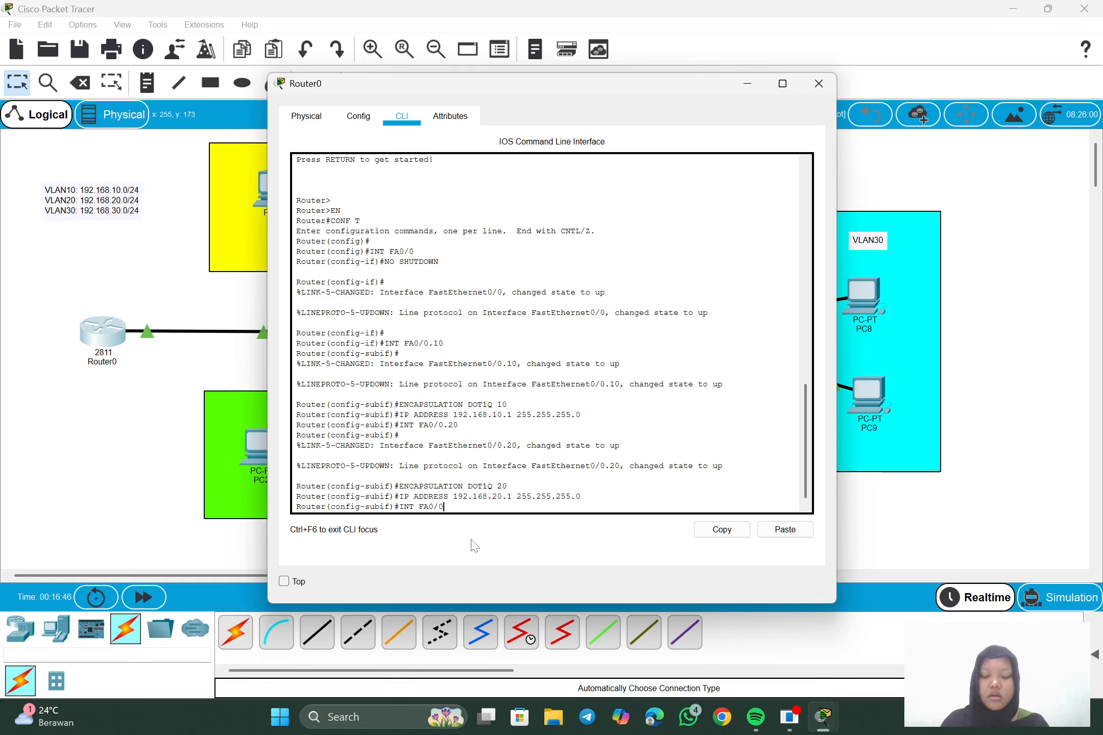
text(.3)
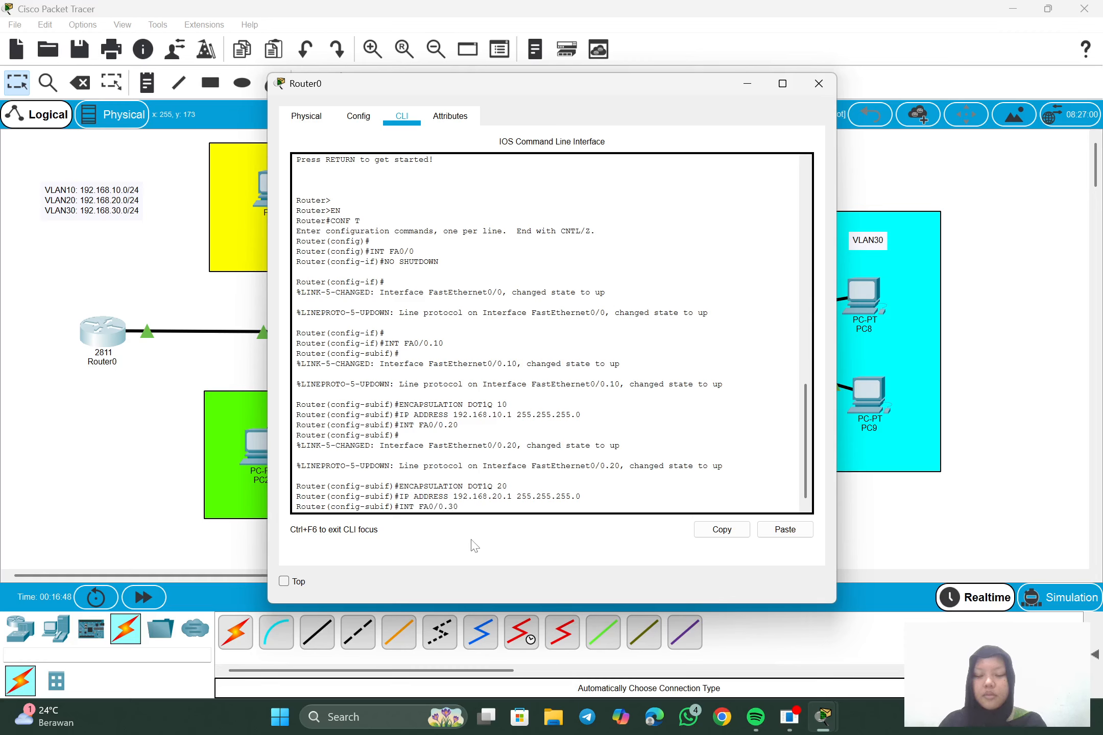
text(0)
key(Return)
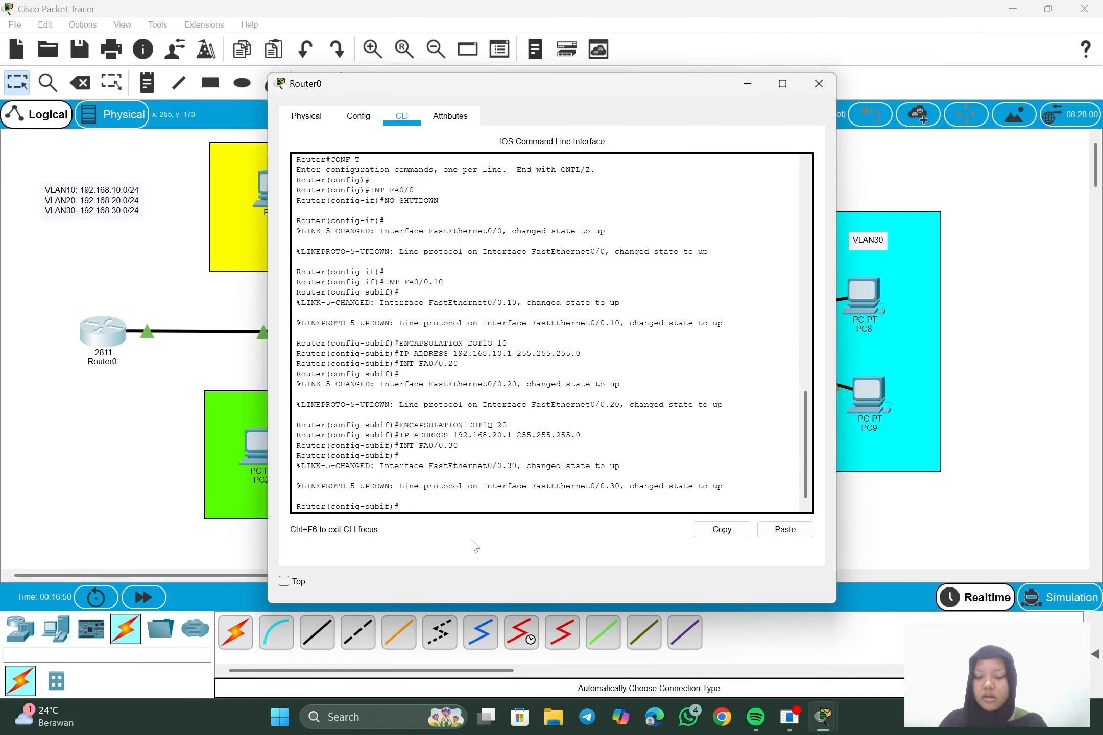
- Set 802.1Q encapsulation for VLAN 30 on subinterface FA0/0.30 with ENCAPSULATION DOT1Q 30
text(ENCA)
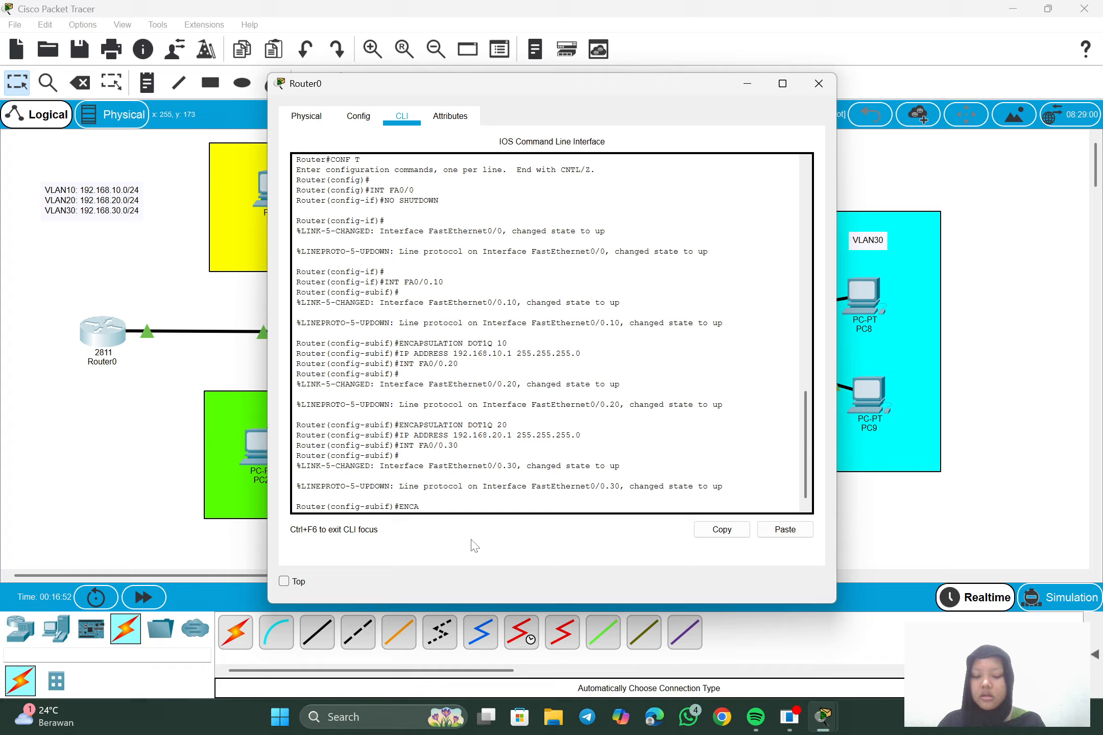
text(PSULA)
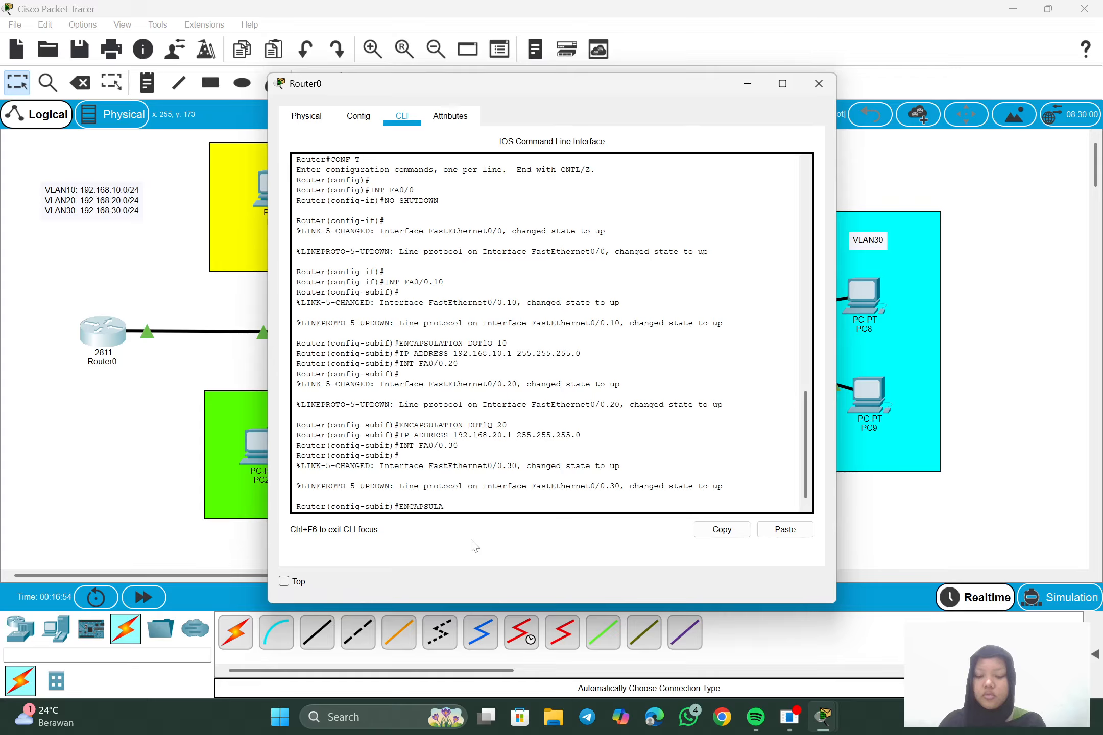
text(TION)
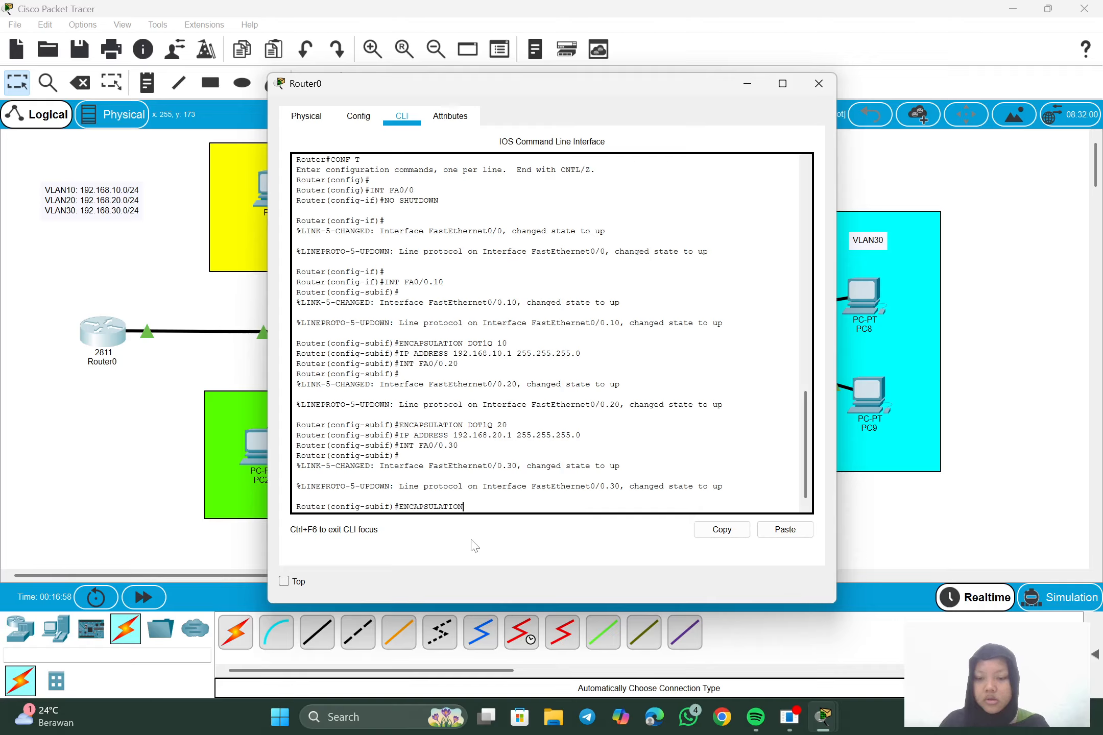
text( DO)
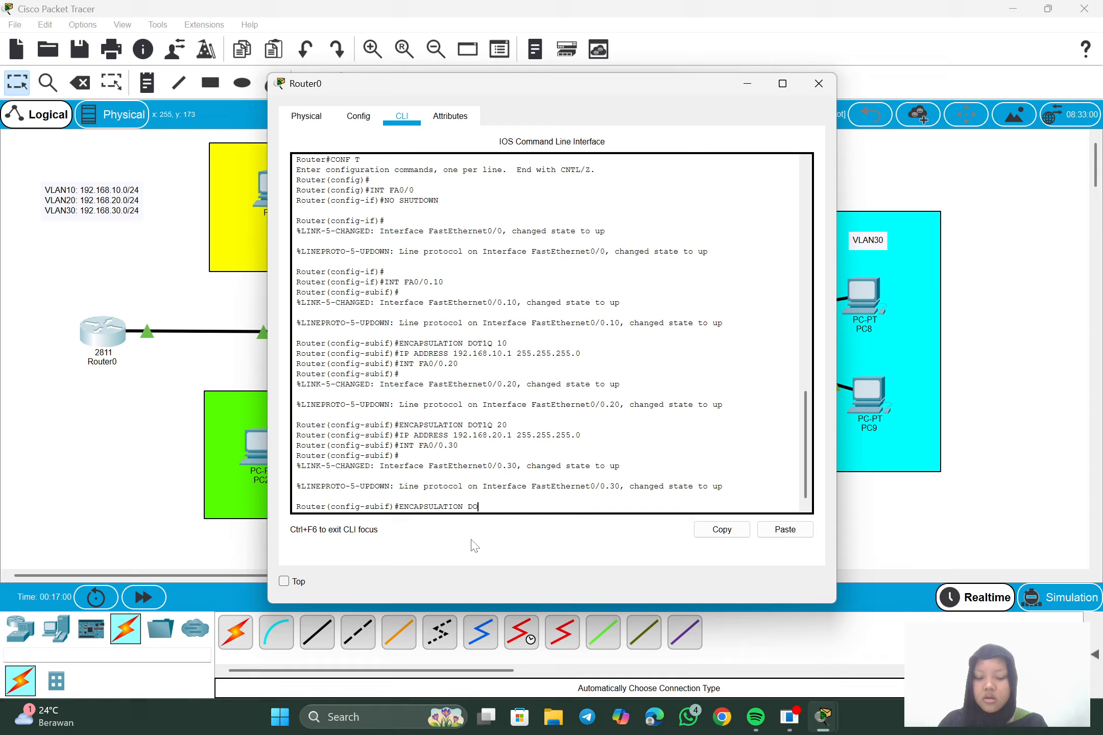
text(T1Q)
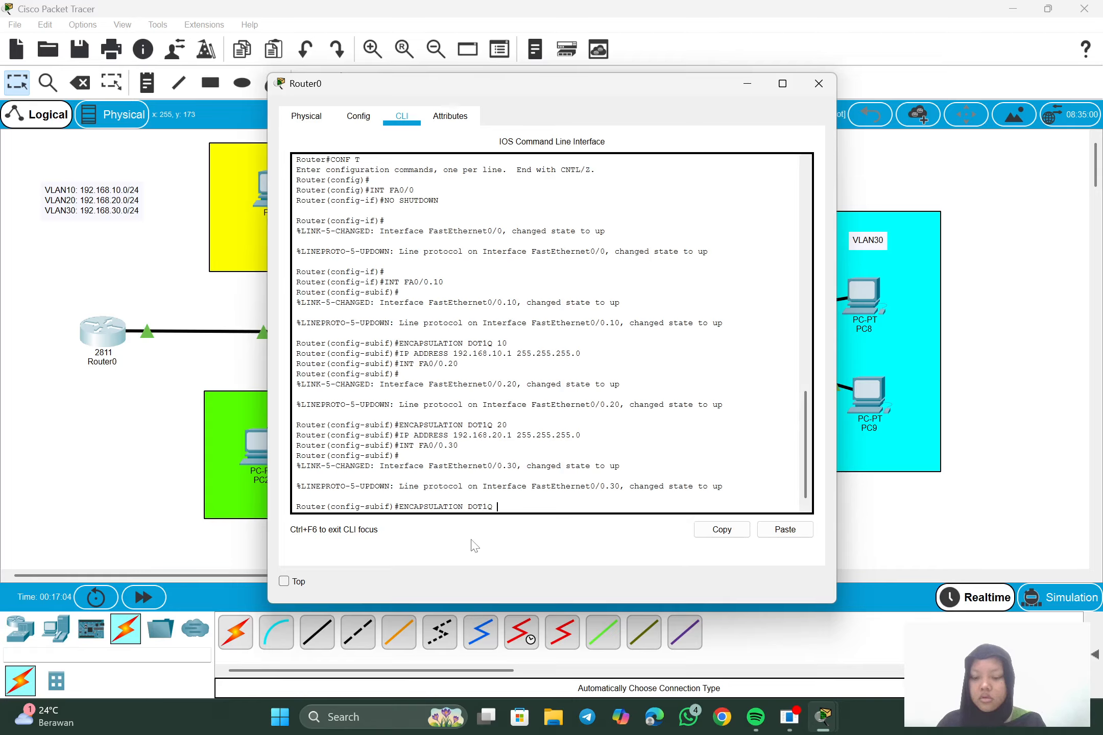
text( 30)
key(Return)
key(Return)
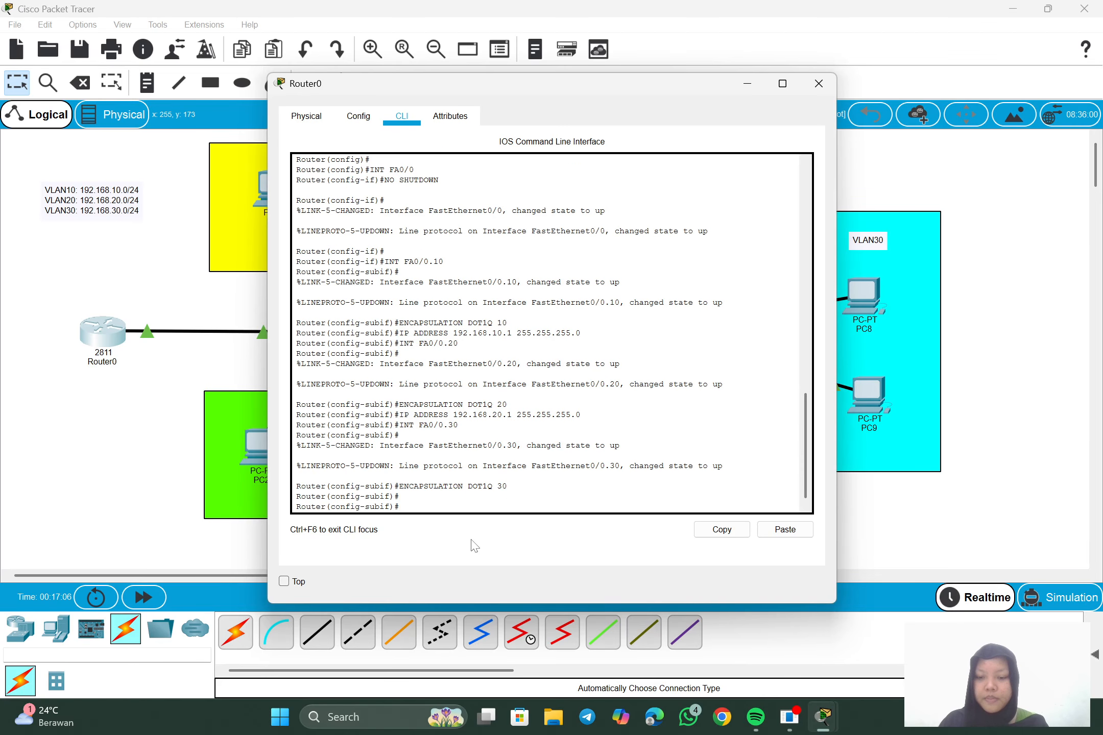
- Assign IP address 192.168.30.1 with subnet mask 255.255.255.0 to subinterface FA0/0.30 and close Router0's window
text(IP A)
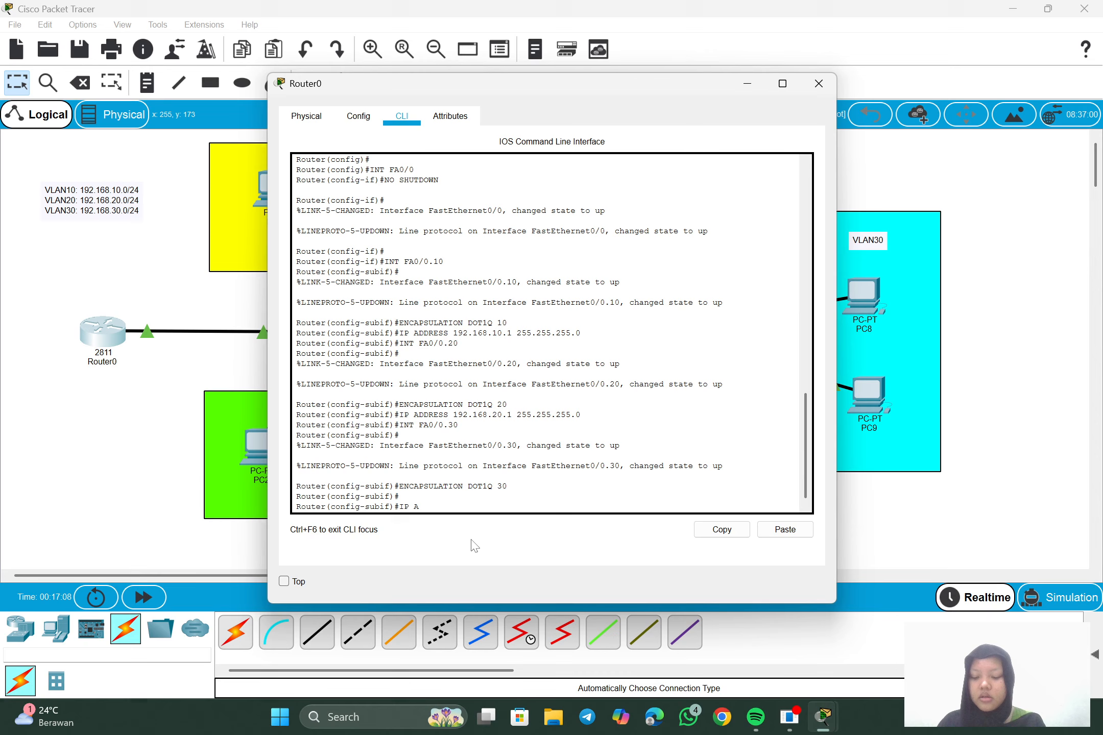
text(DDRESS)
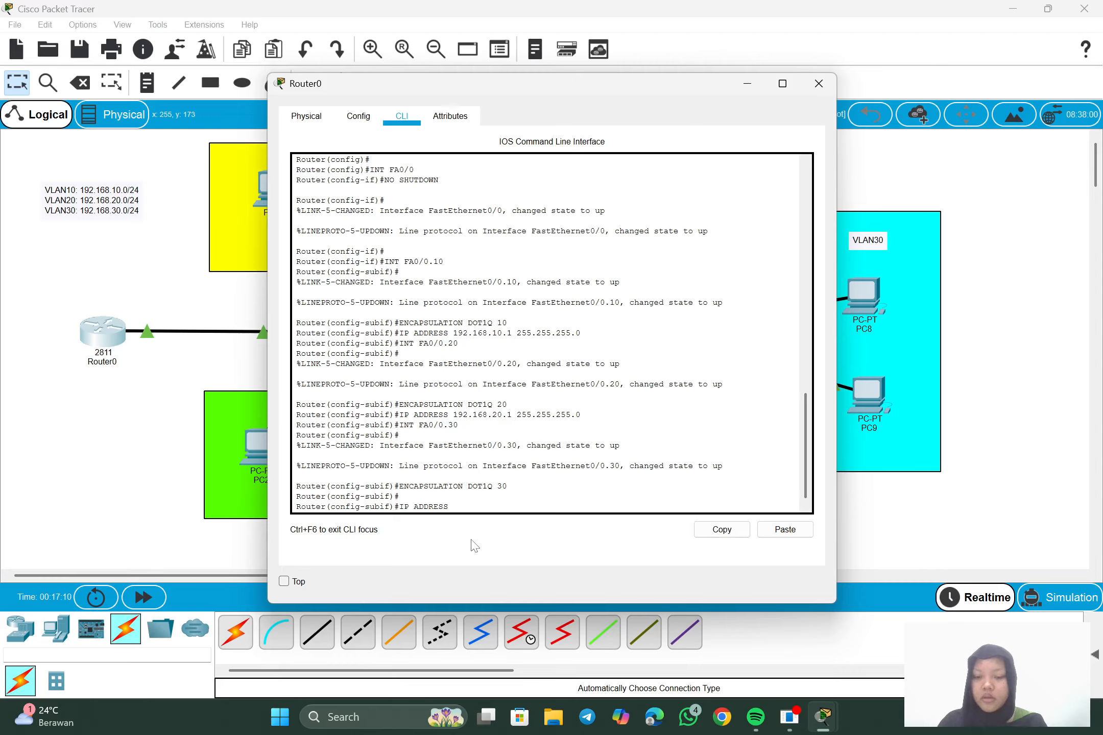
text( 192)
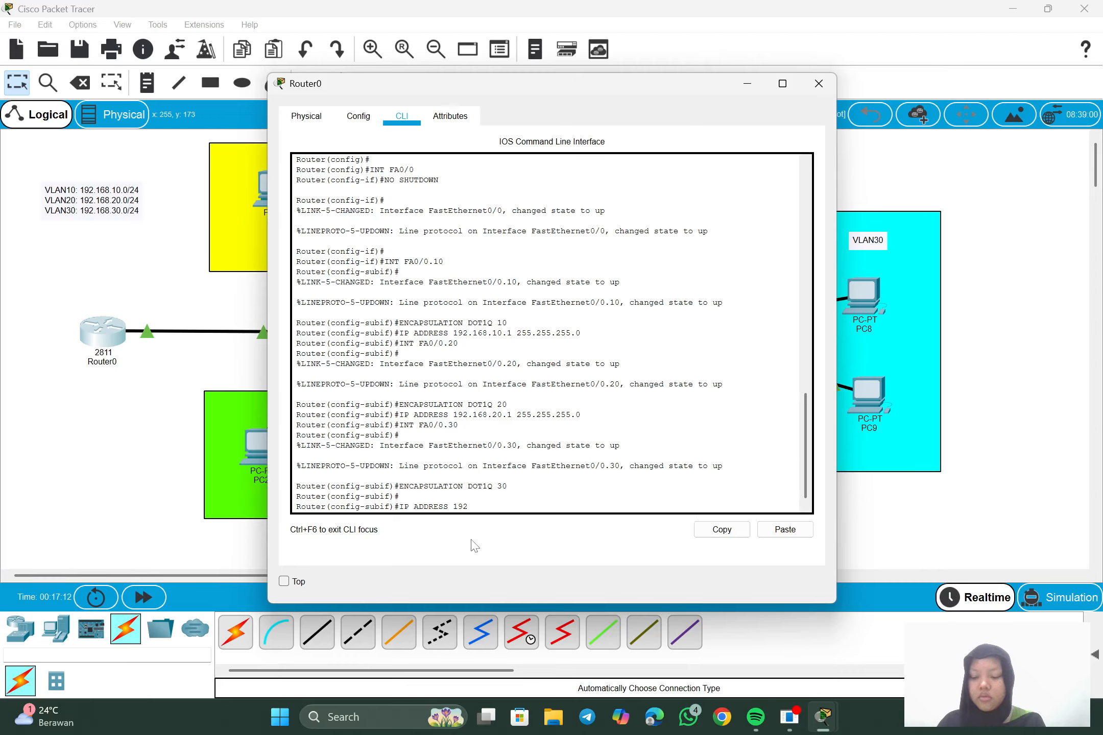
text(.168)
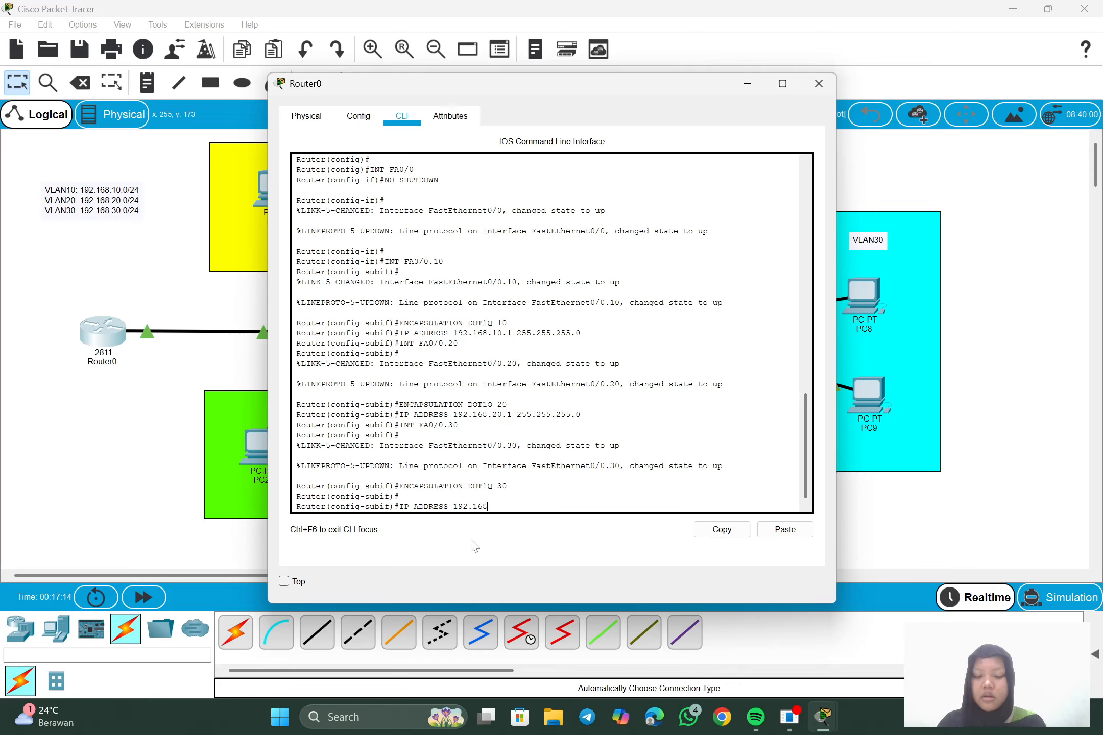
text(.3)
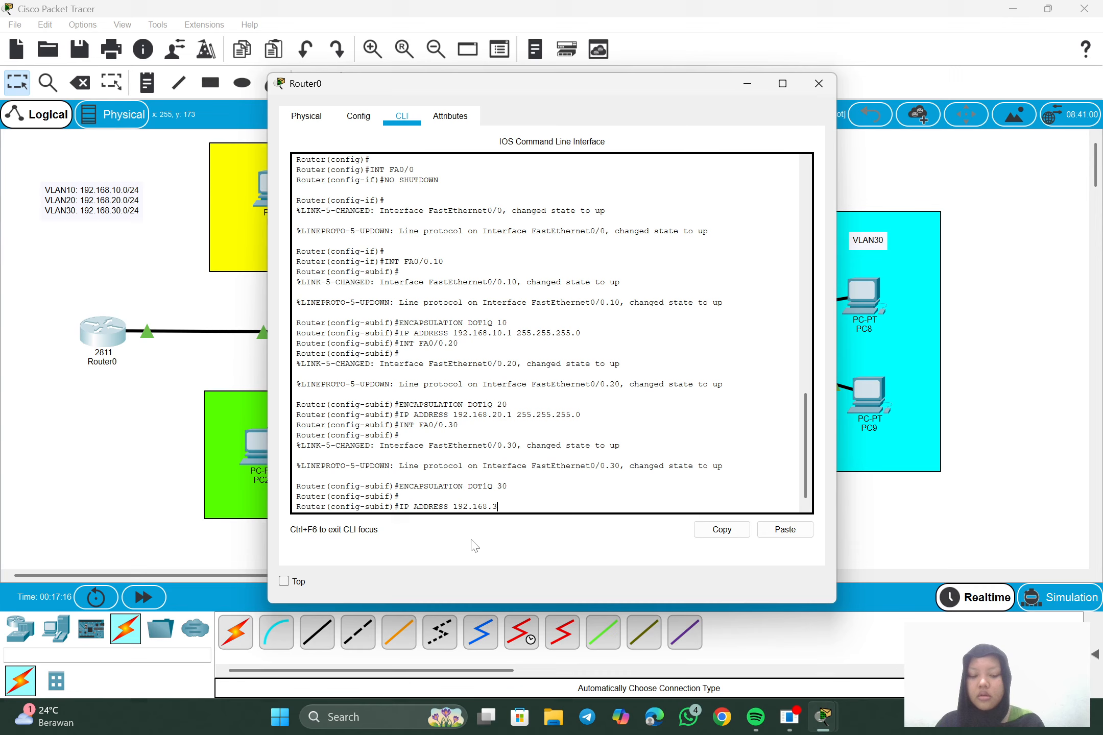
text(0.1 255)
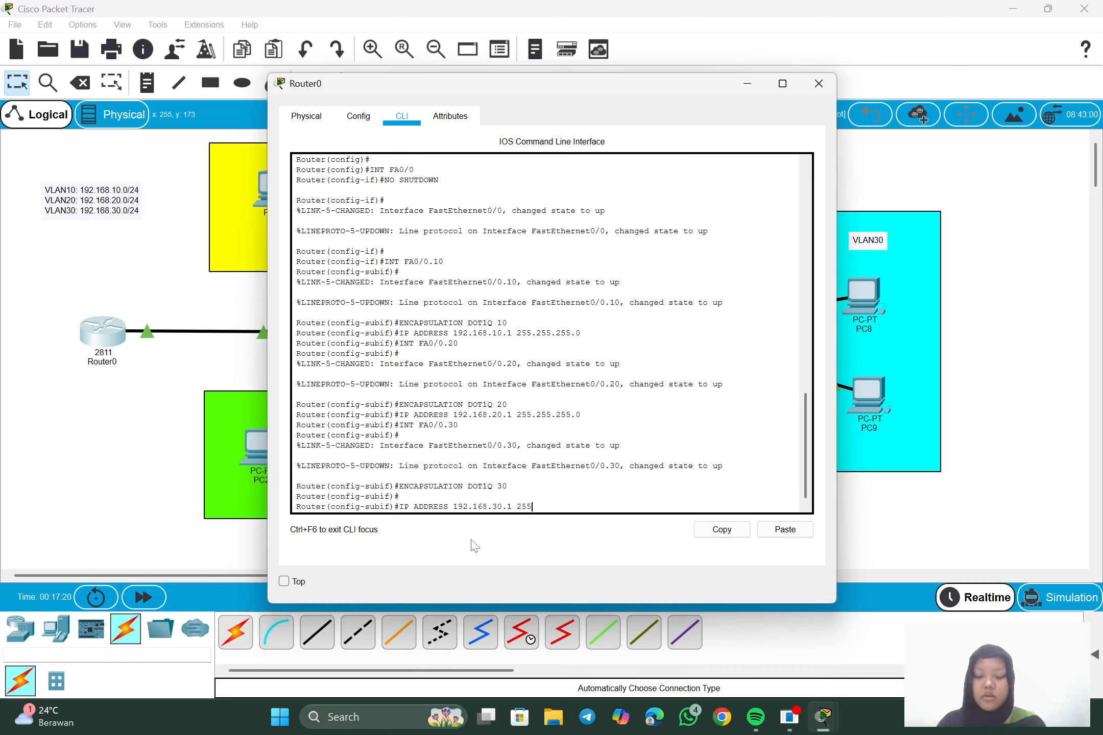
text(.255.255.0)
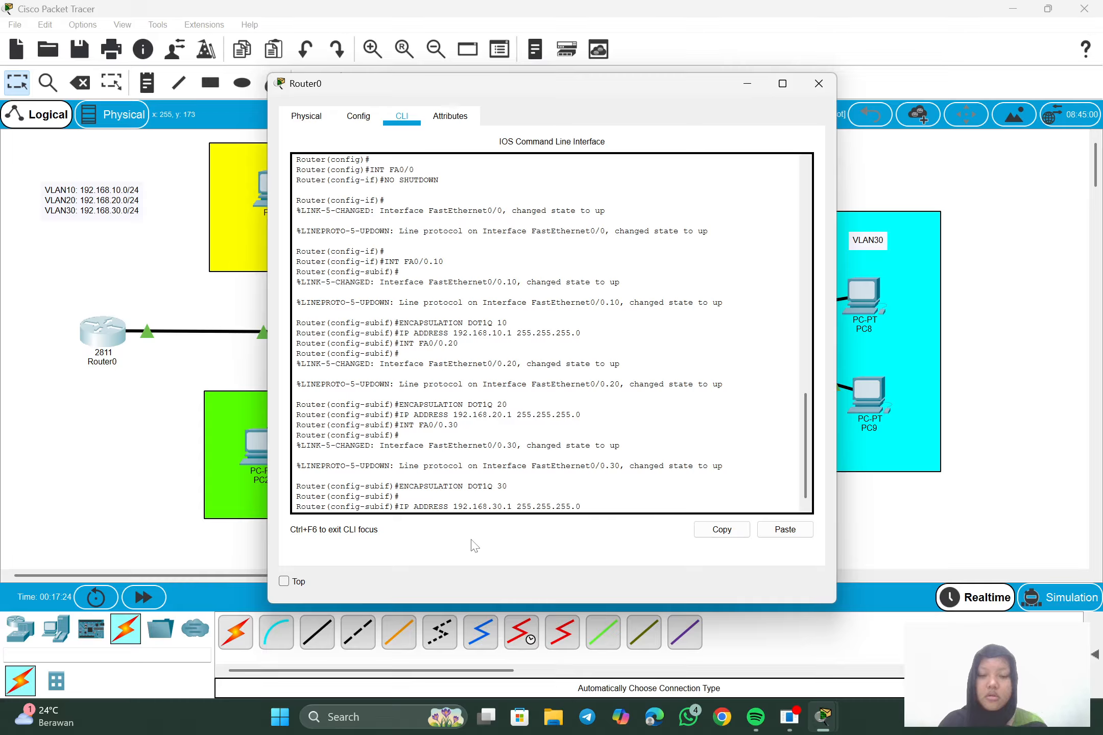
key(Return)
key(Return)
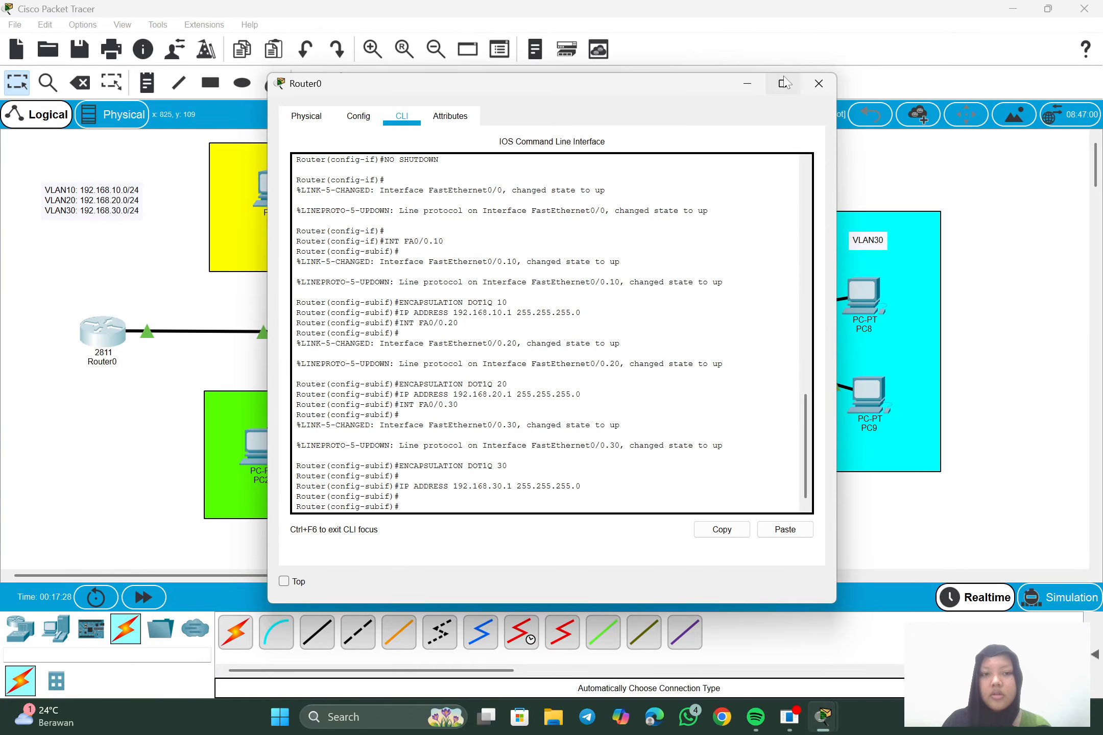
click(760, 87)
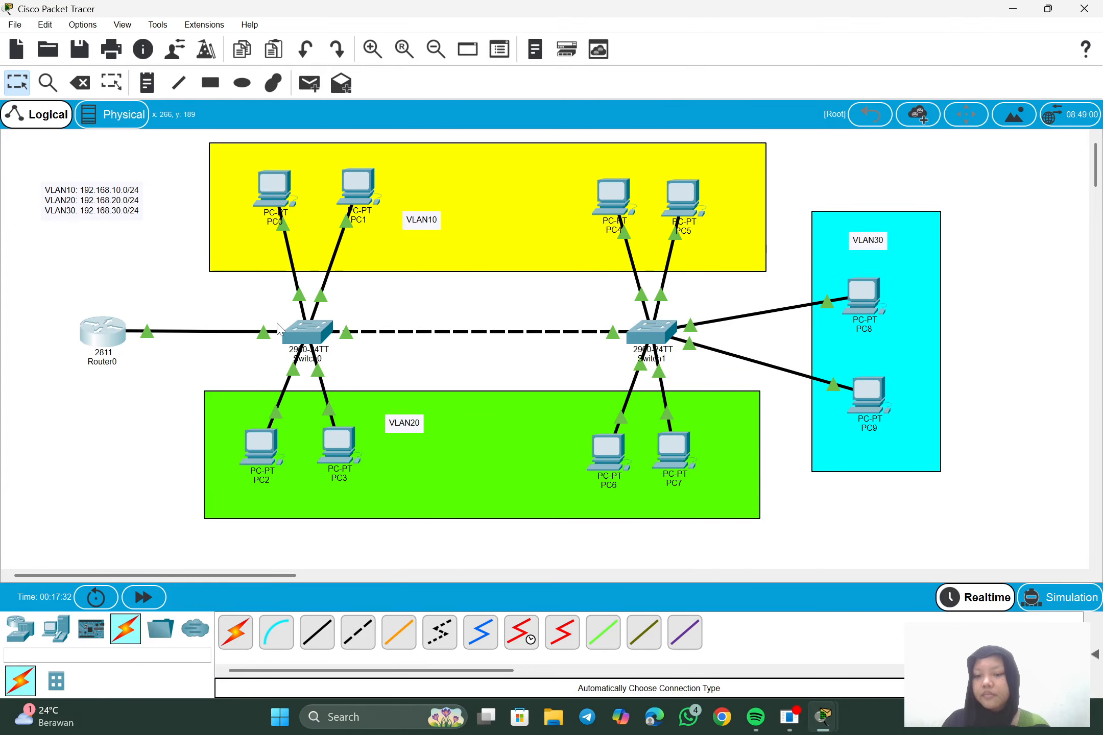
- Open Switch0's command line and enter global configuration mode with EN and CONF T
click(306, 335)
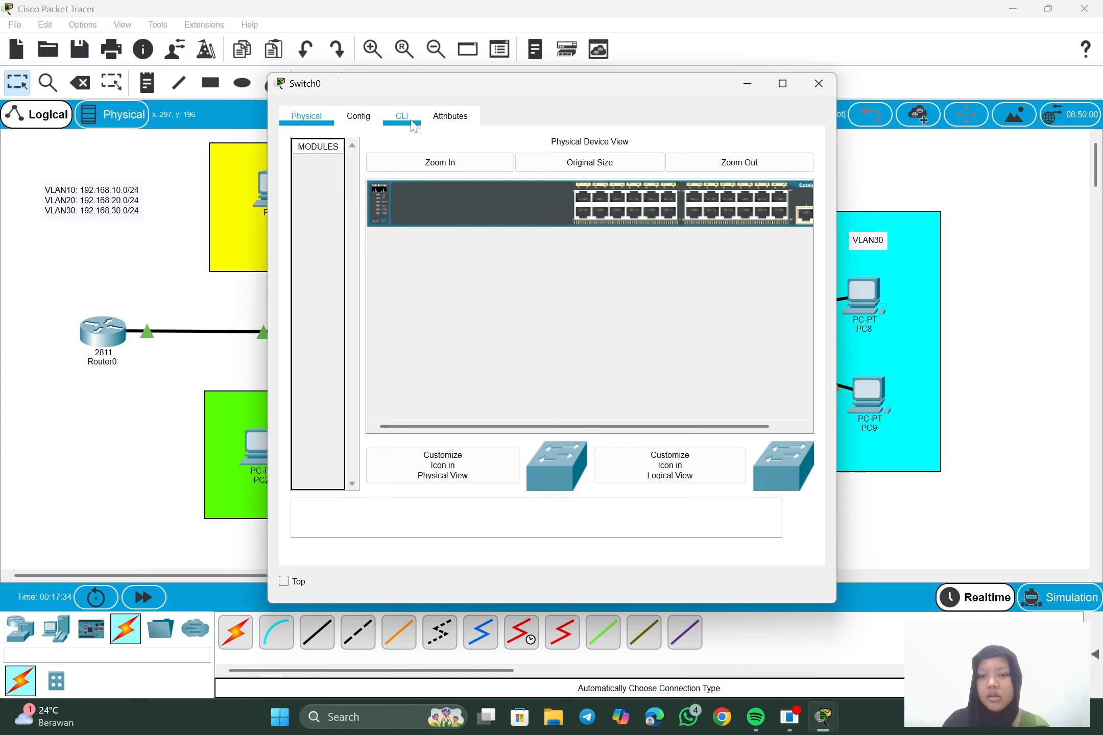
click(402, 116)
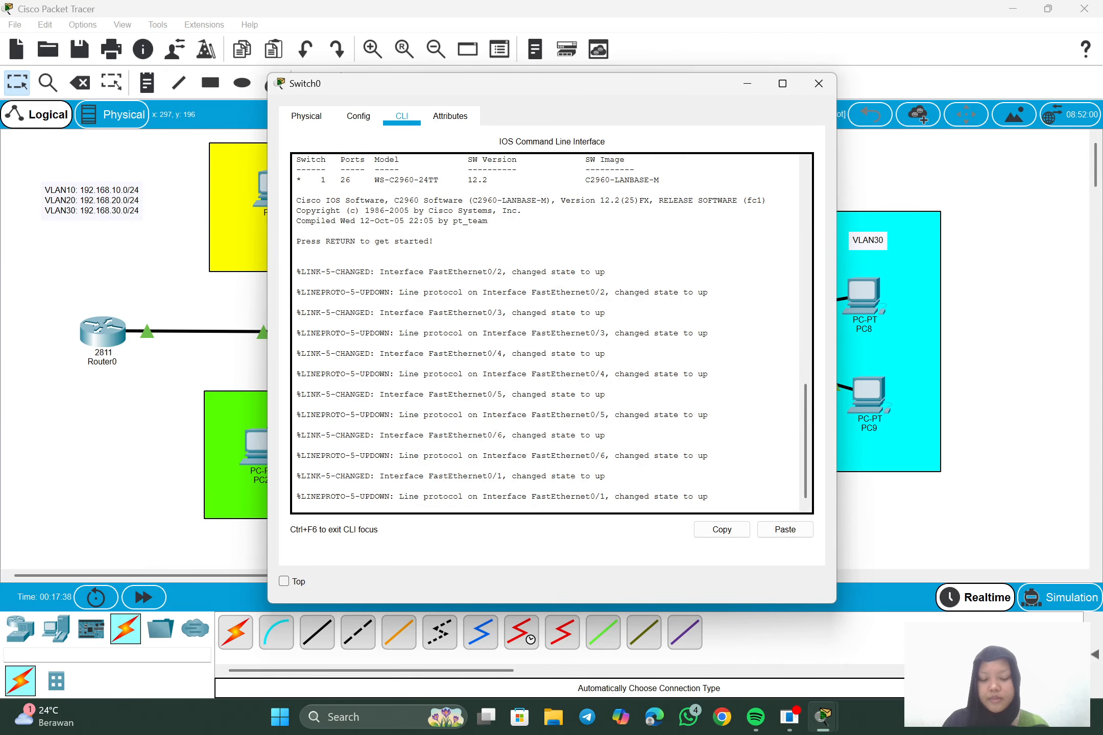
key(Return)
key(Return)
key(Return)
key(Return)
text(EN)
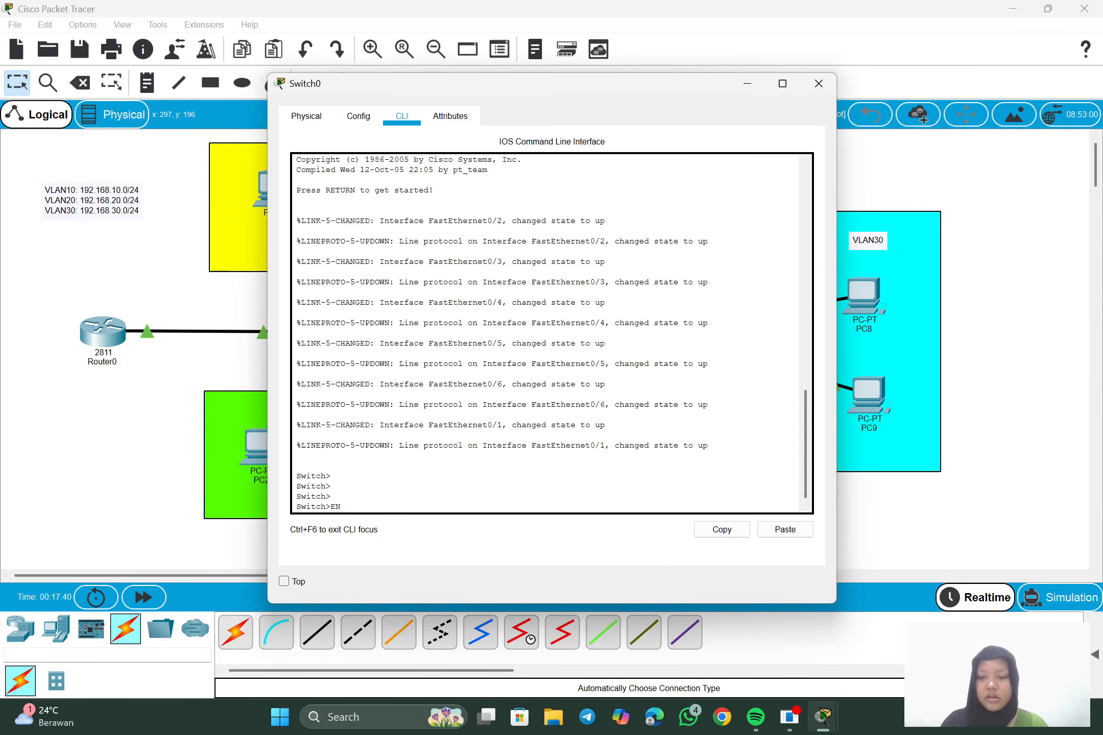
key(Return)
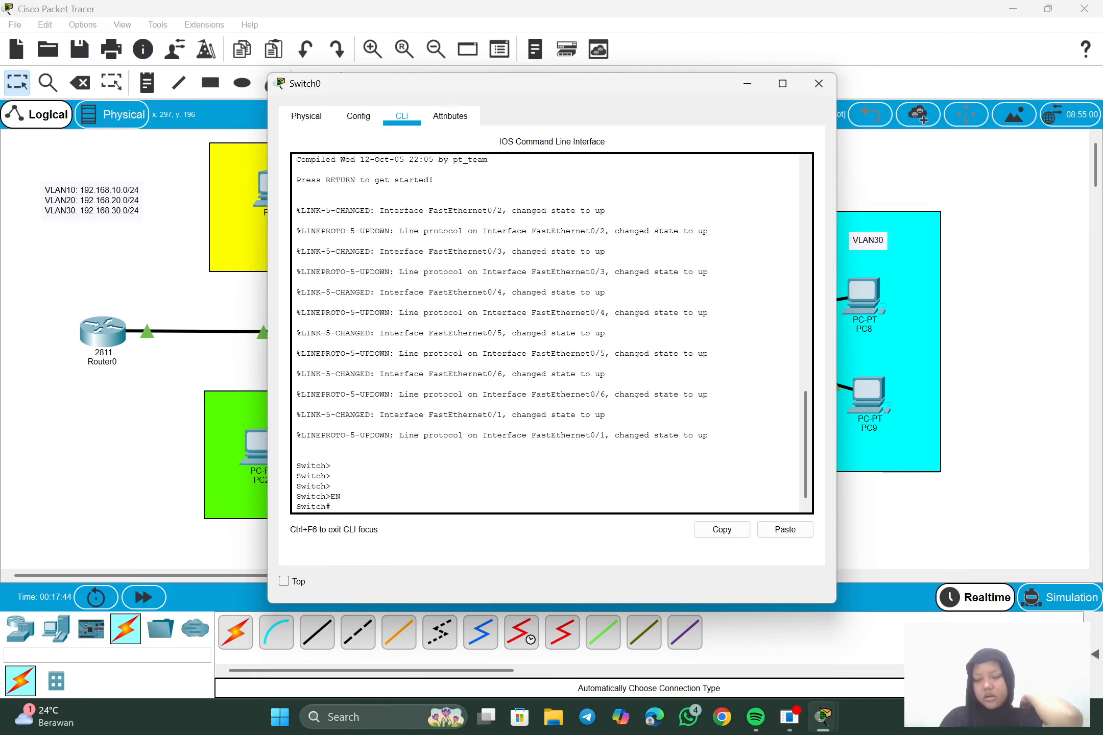
text(CONF T)
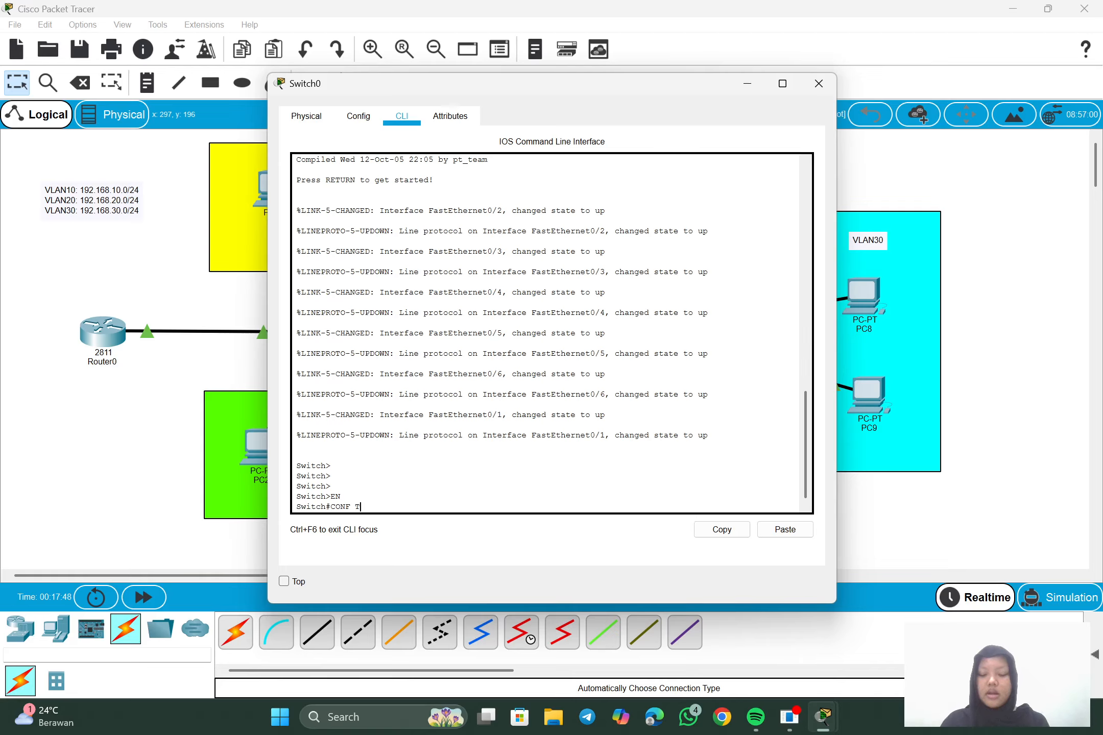
key(Return)
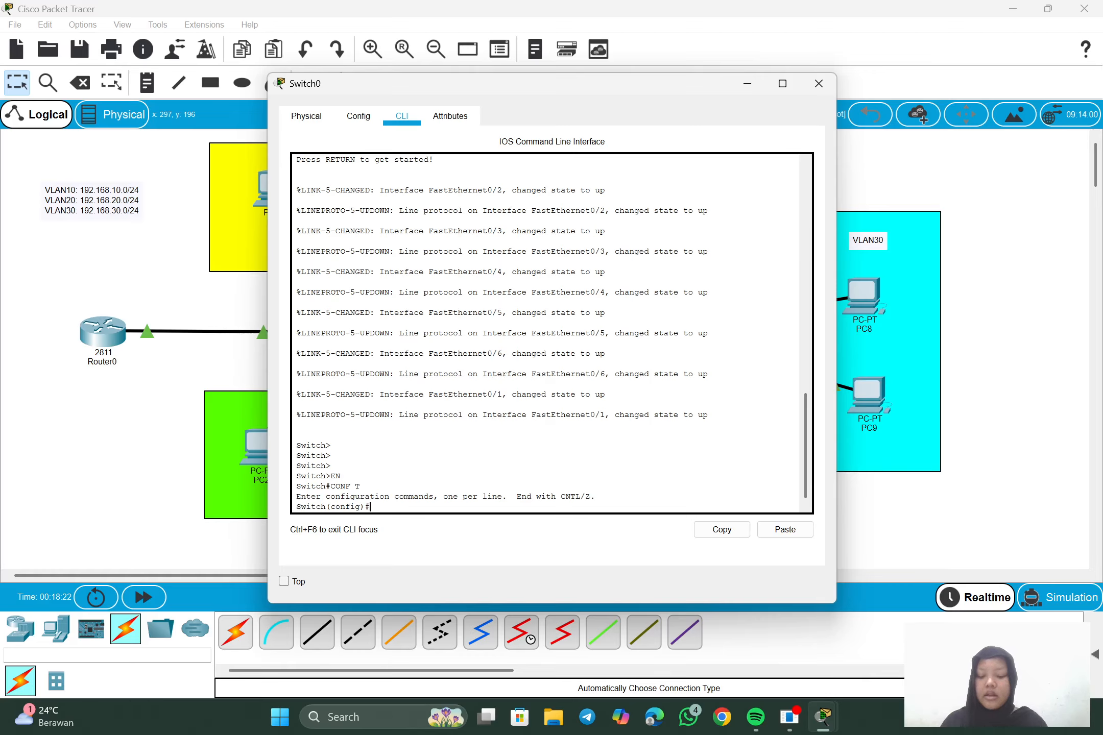
- Try to create VLAN 10 on Switch0 with the command VLAN10
text(VLAN)
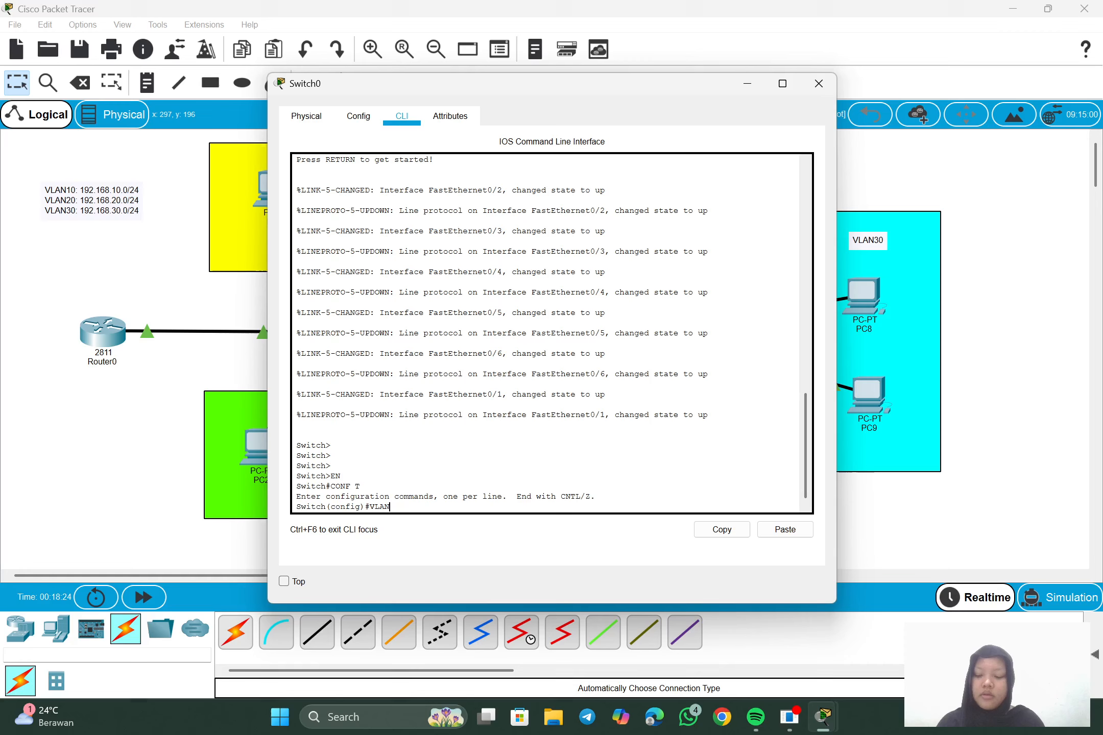
text(10)
key(Return)
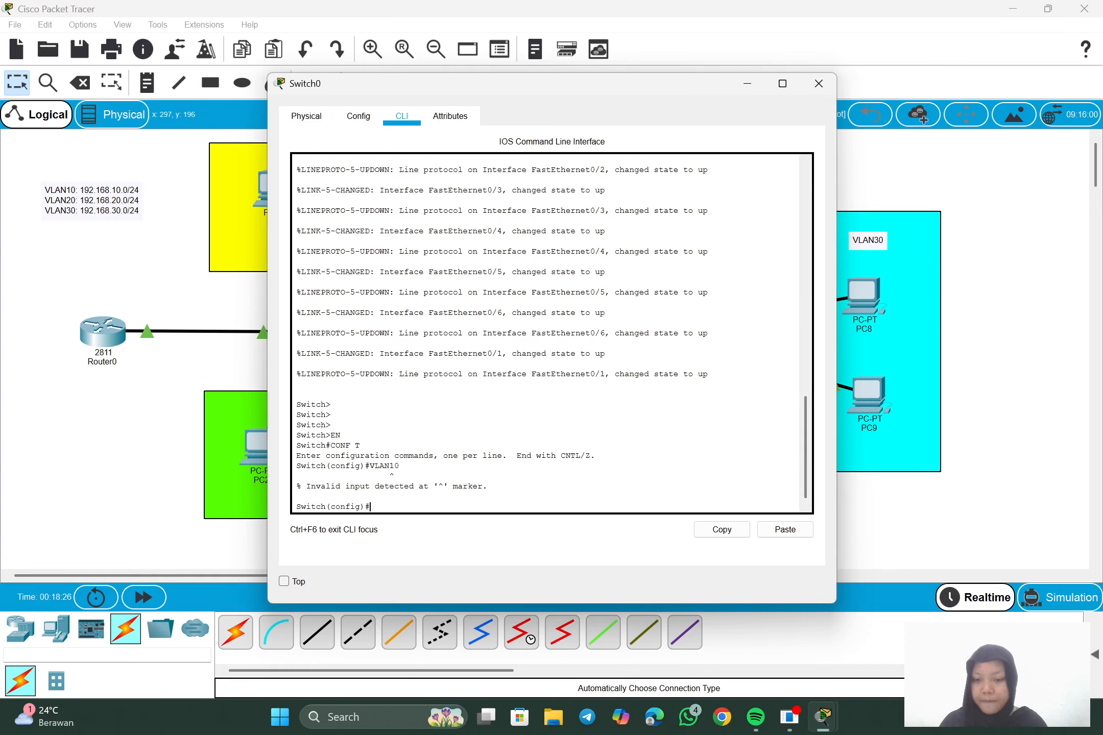
- Create VLAN 10 on Switch0 with VLAN 10, name it VLAN10 and exit back to global configuration mode
key(Return)
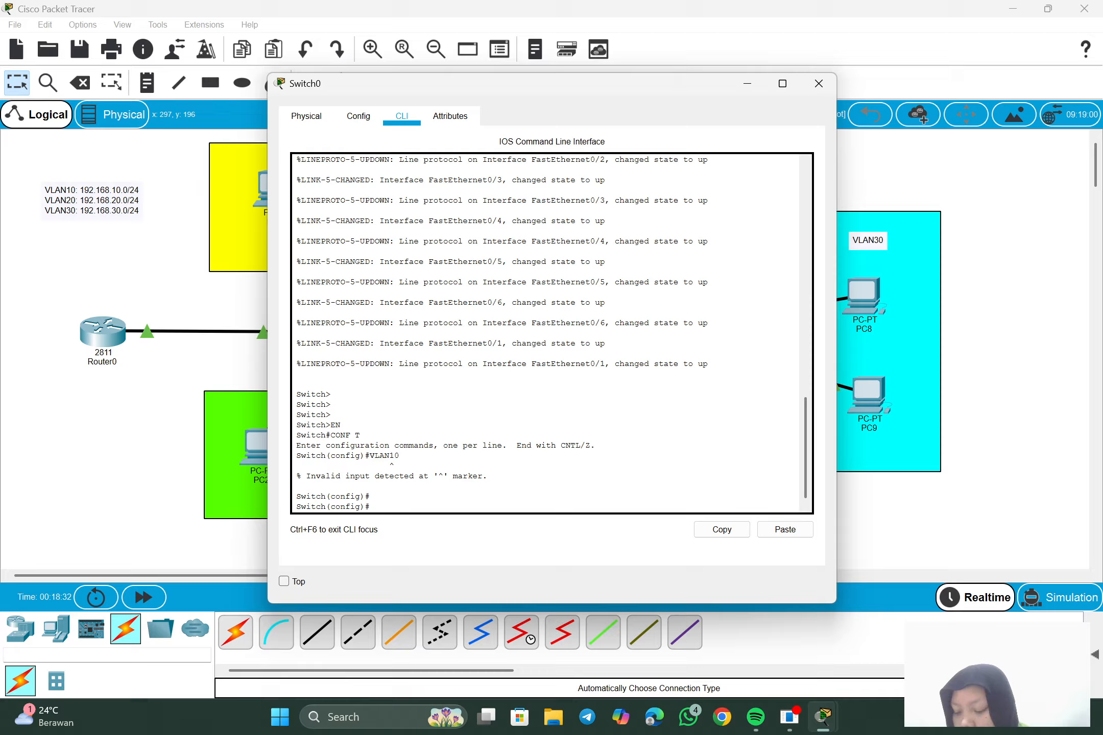
text(VL)
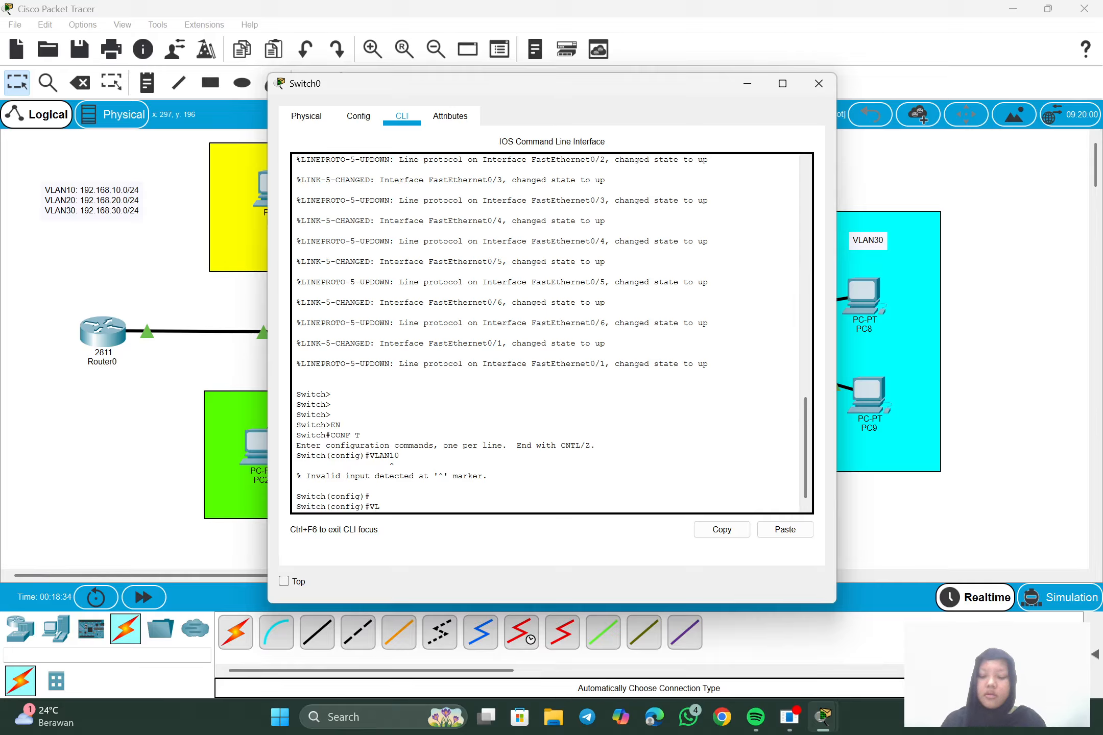
text(AN 10)
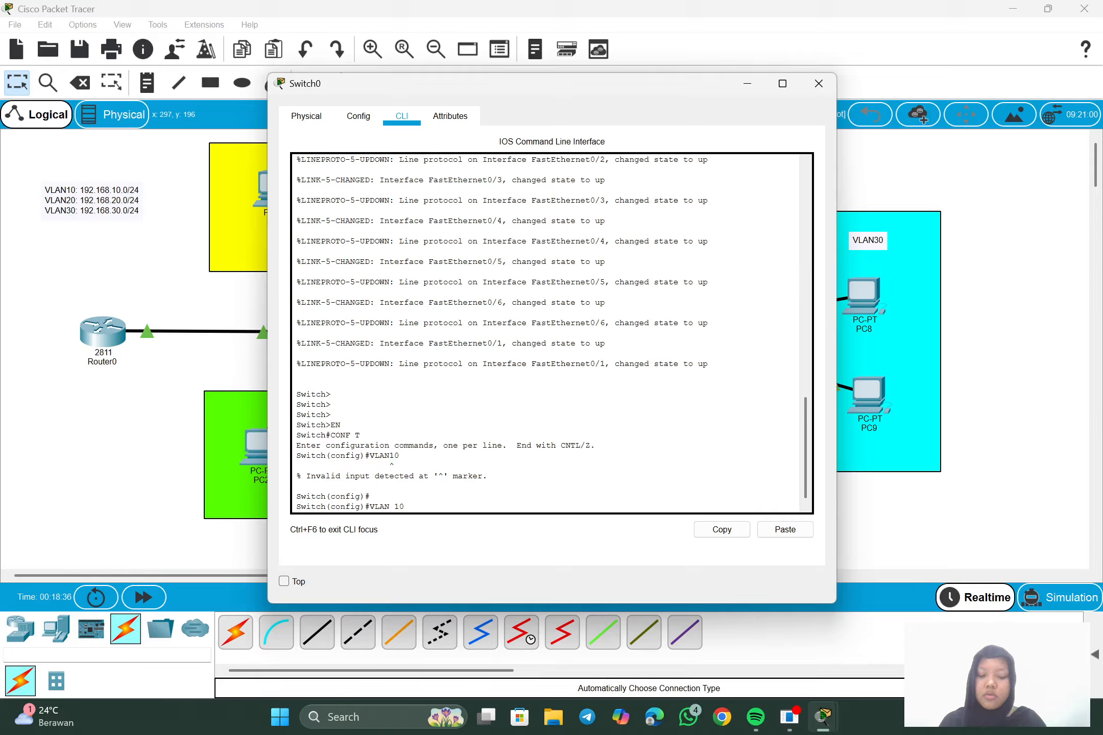
key(Return)
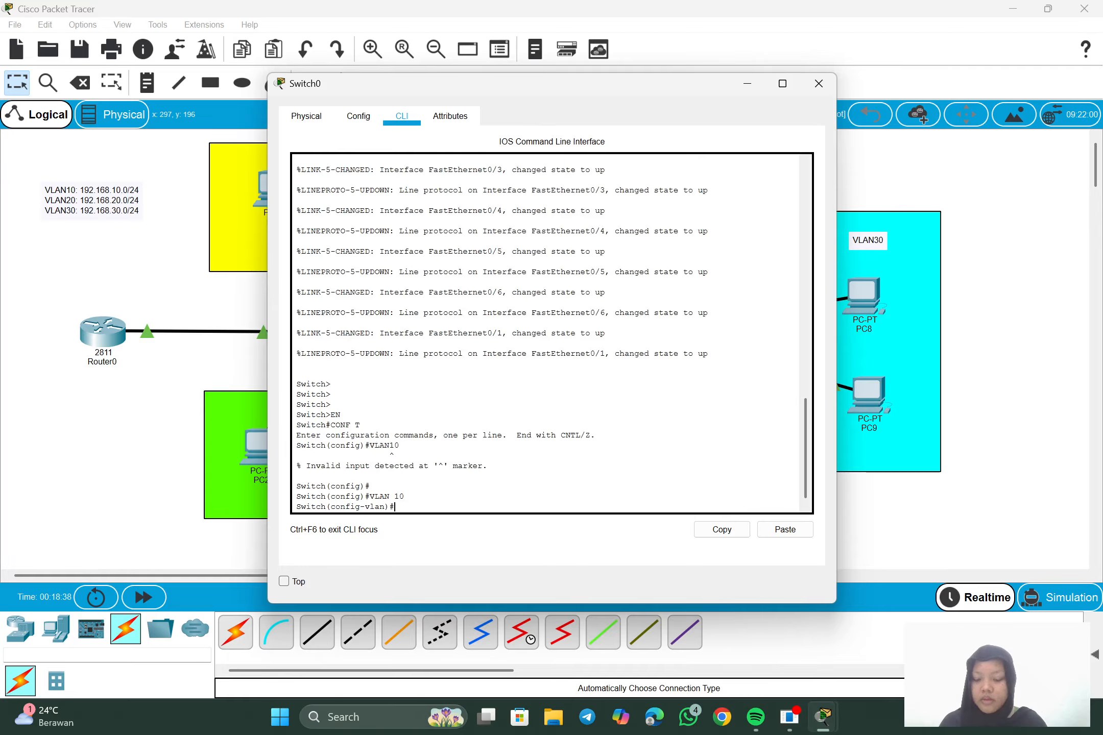
text(NAME)
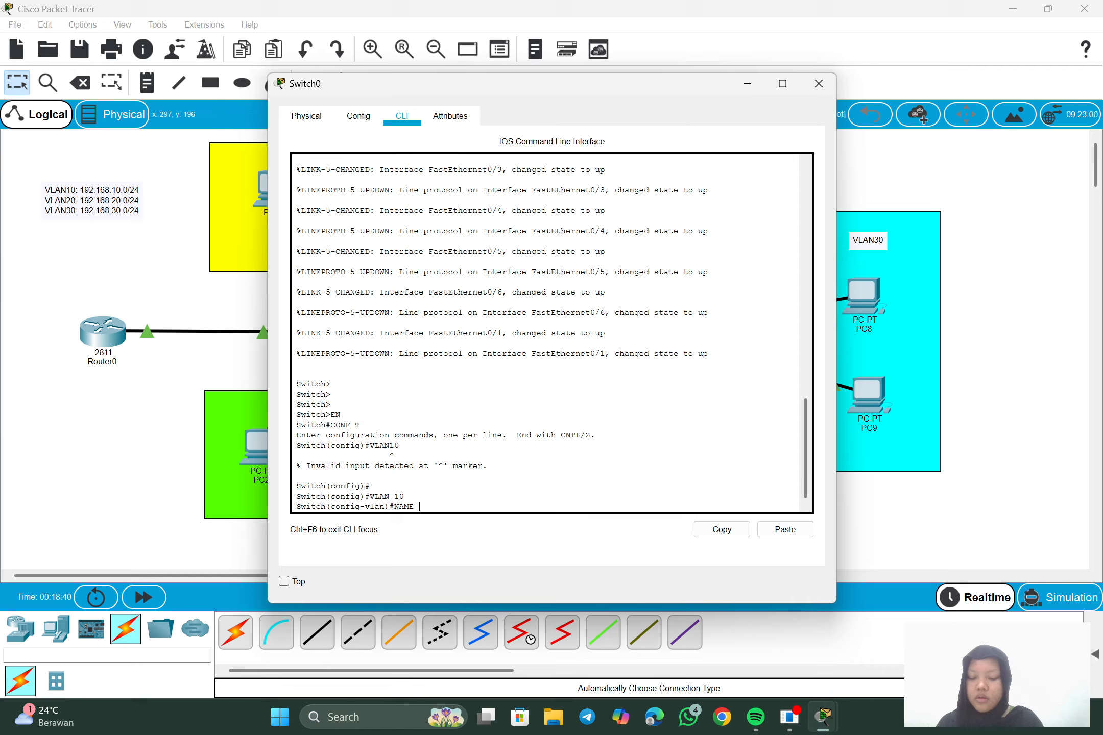
text( VLAN)
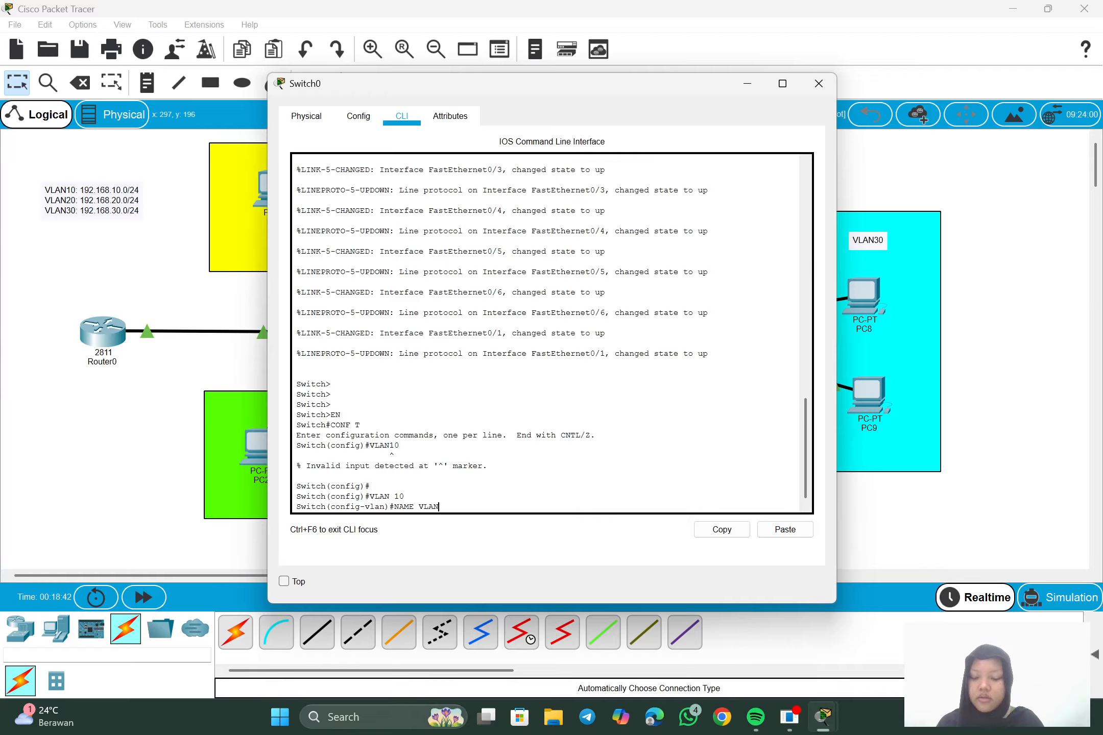
text(10)
key(Return)
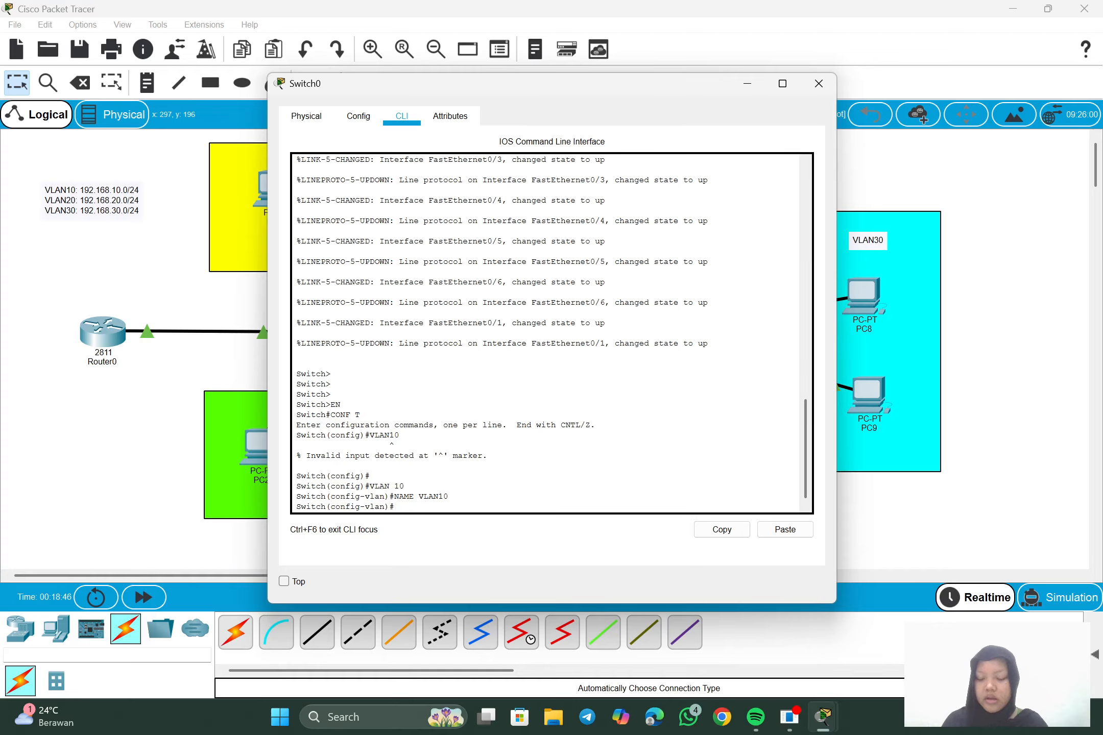
text(EXIT)
key(Return)
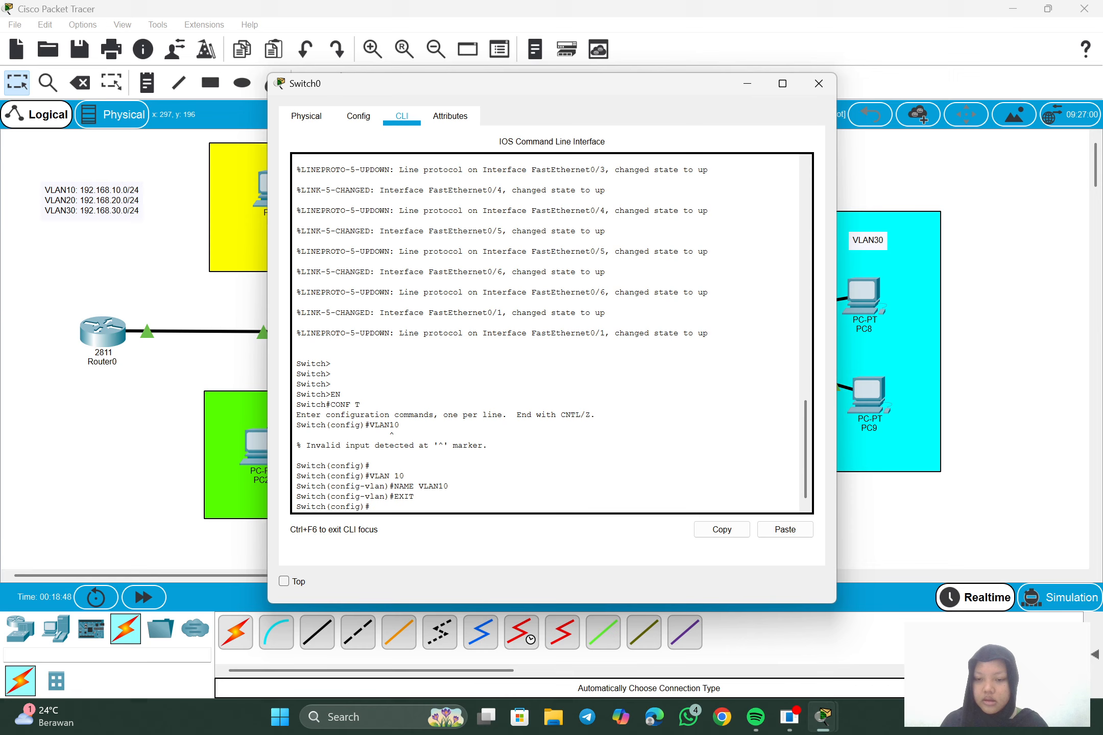
- Create VLAN 20 on Switch0, name it VLAN20 and exit its VLAN configuration mode
text(VLA)
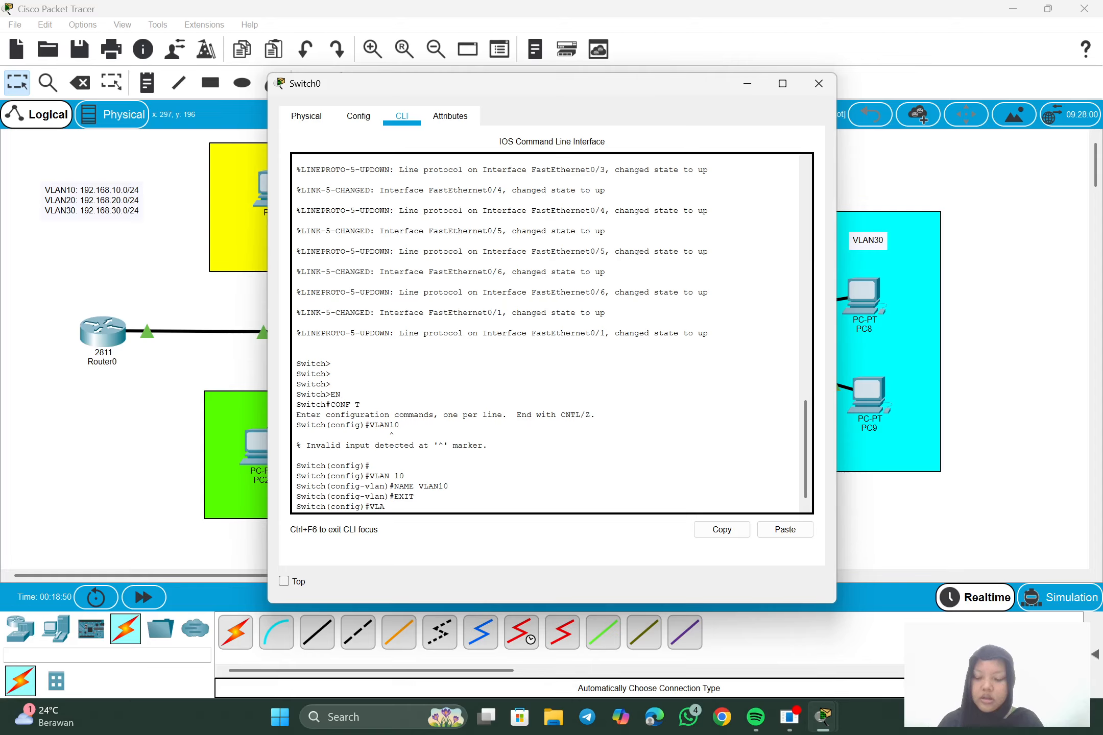
text(N 20)
key(Return)
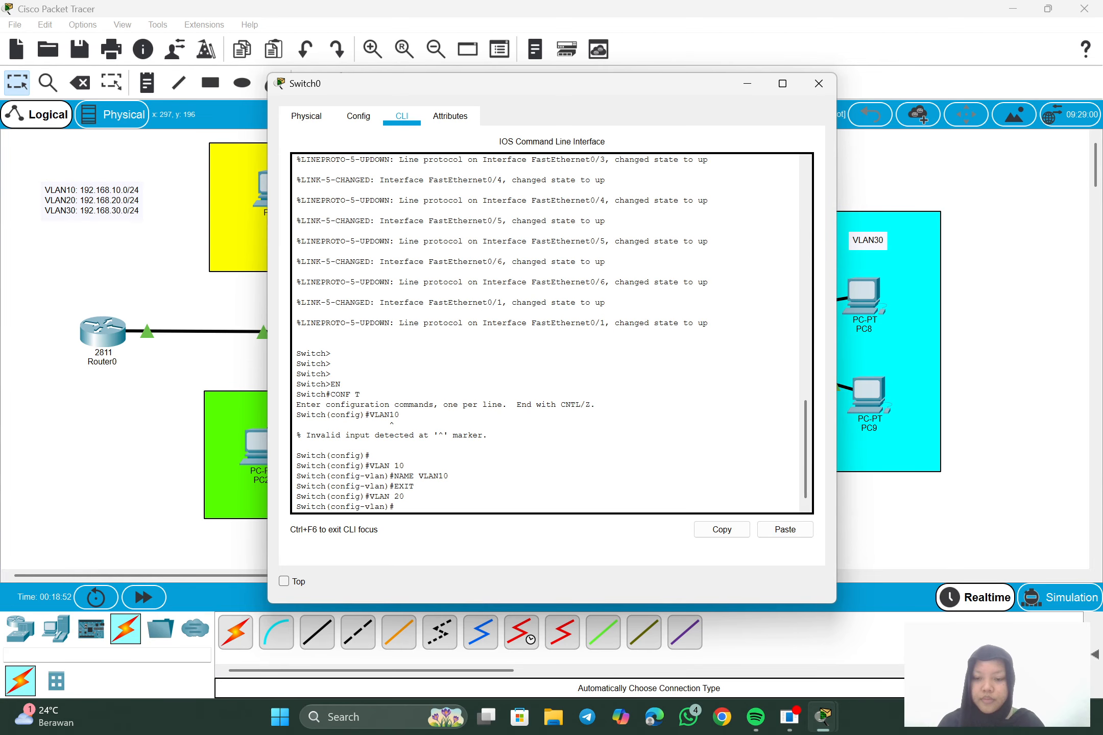
text(NAM)
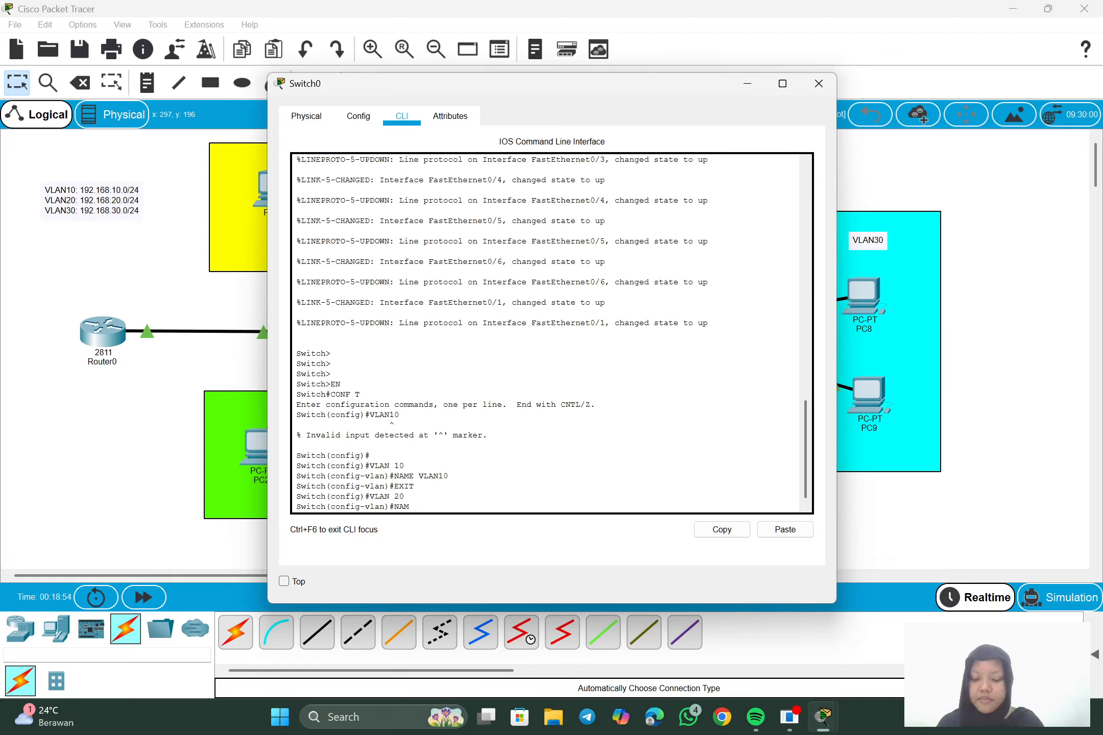
text(E VLA)
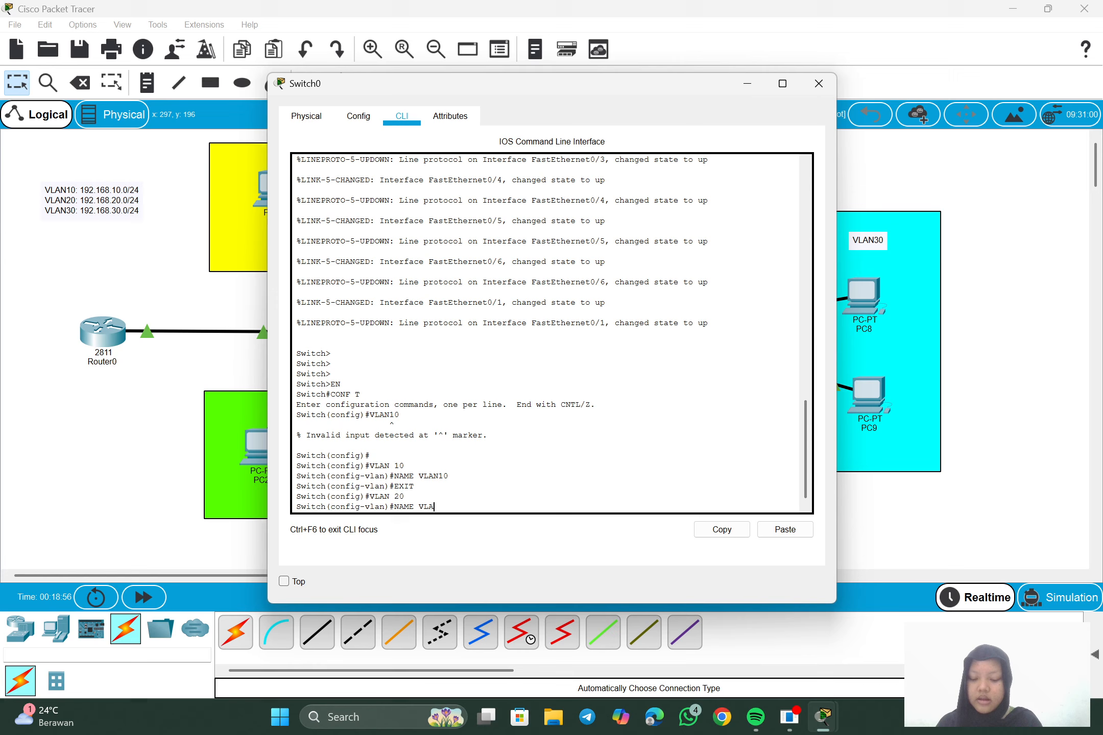
text(N20)
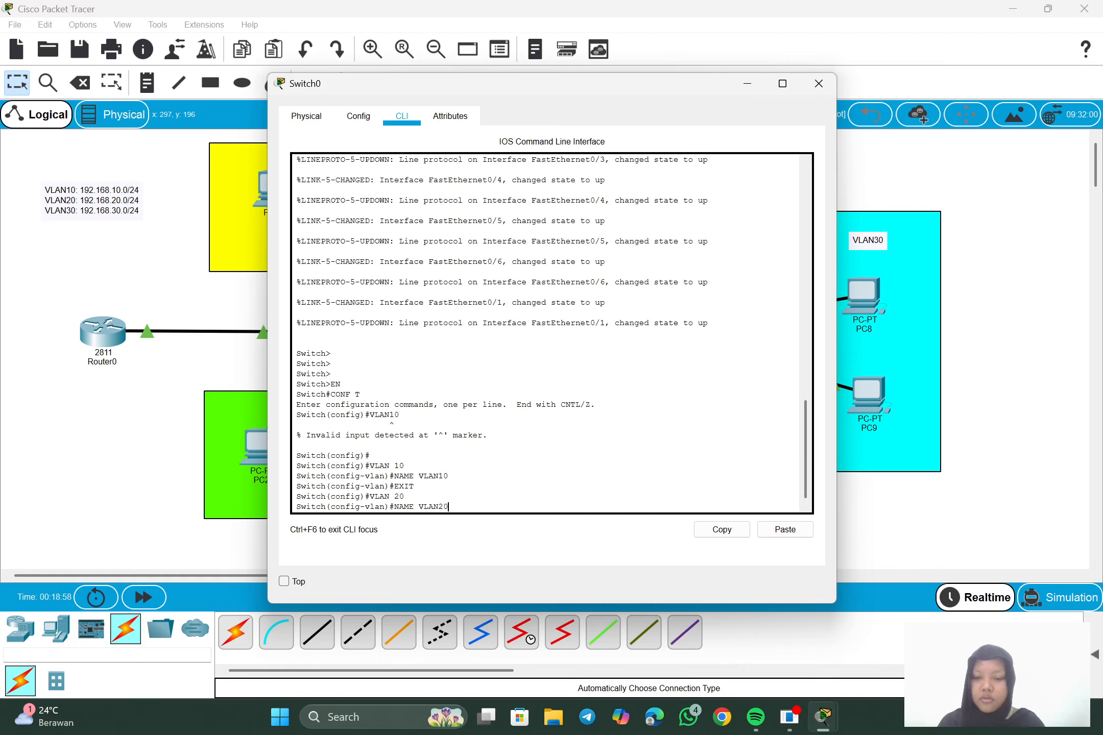
key(Return)
text(EXIT)
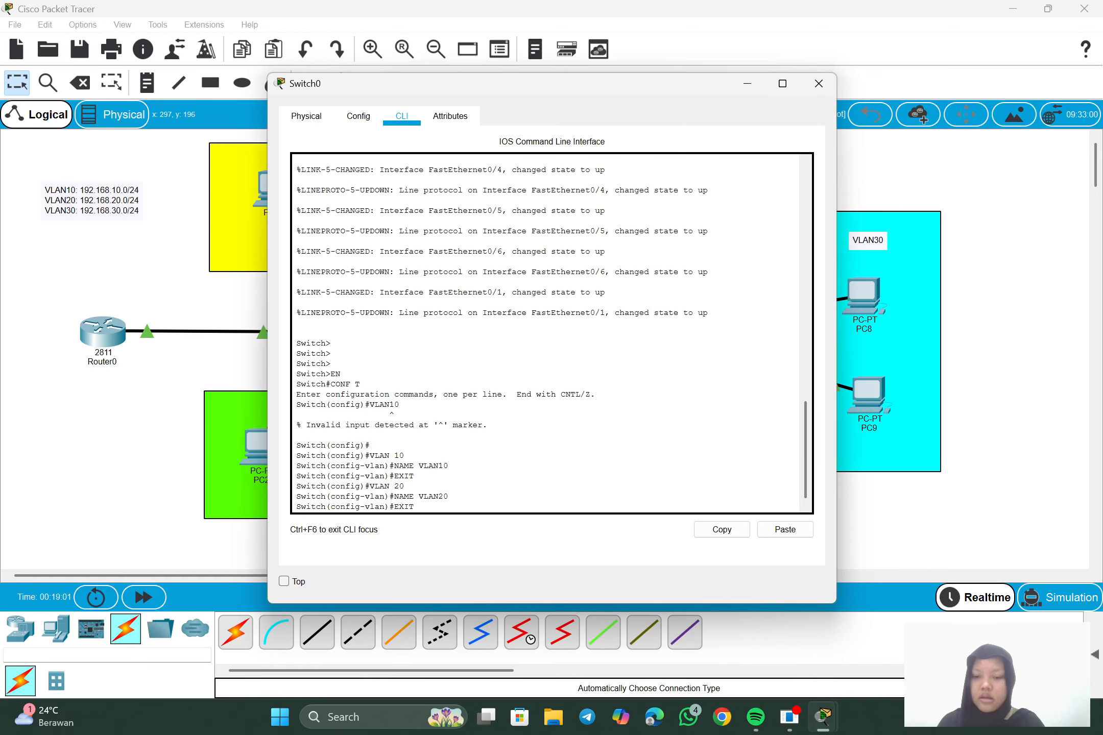
key(Return)
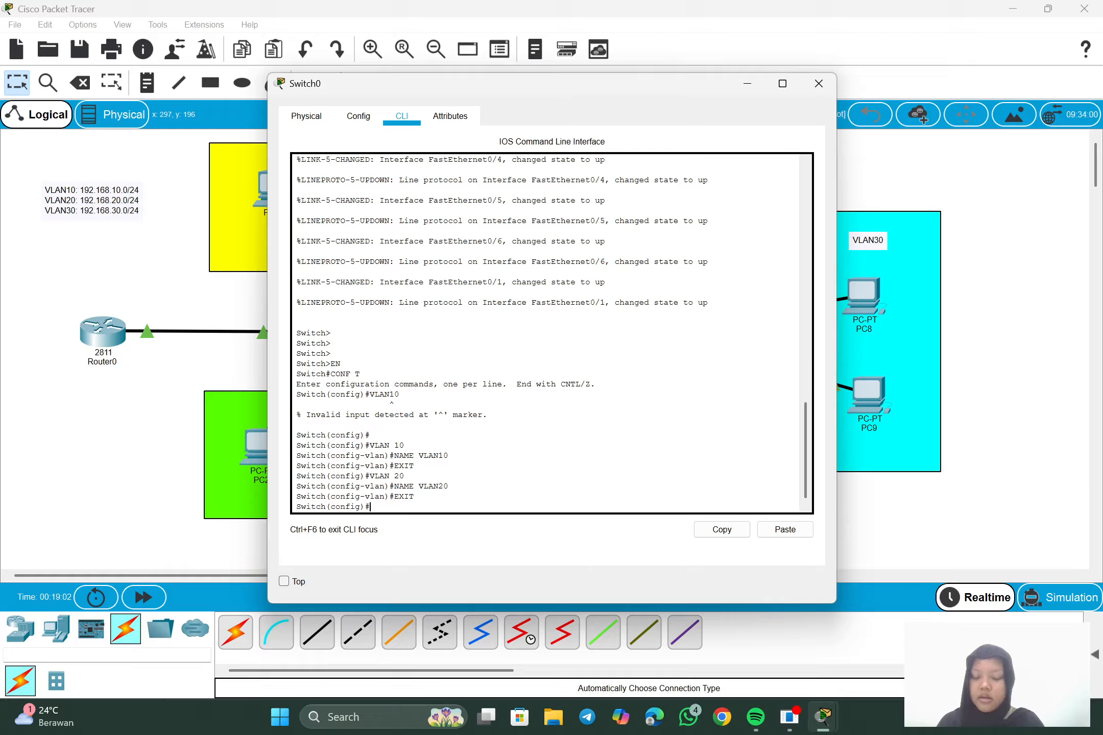
- Create VLAN 30 on Switch0, name it VLAN30 and exit its VLAN configuration mode
text(VLAN 30)
key(Return)
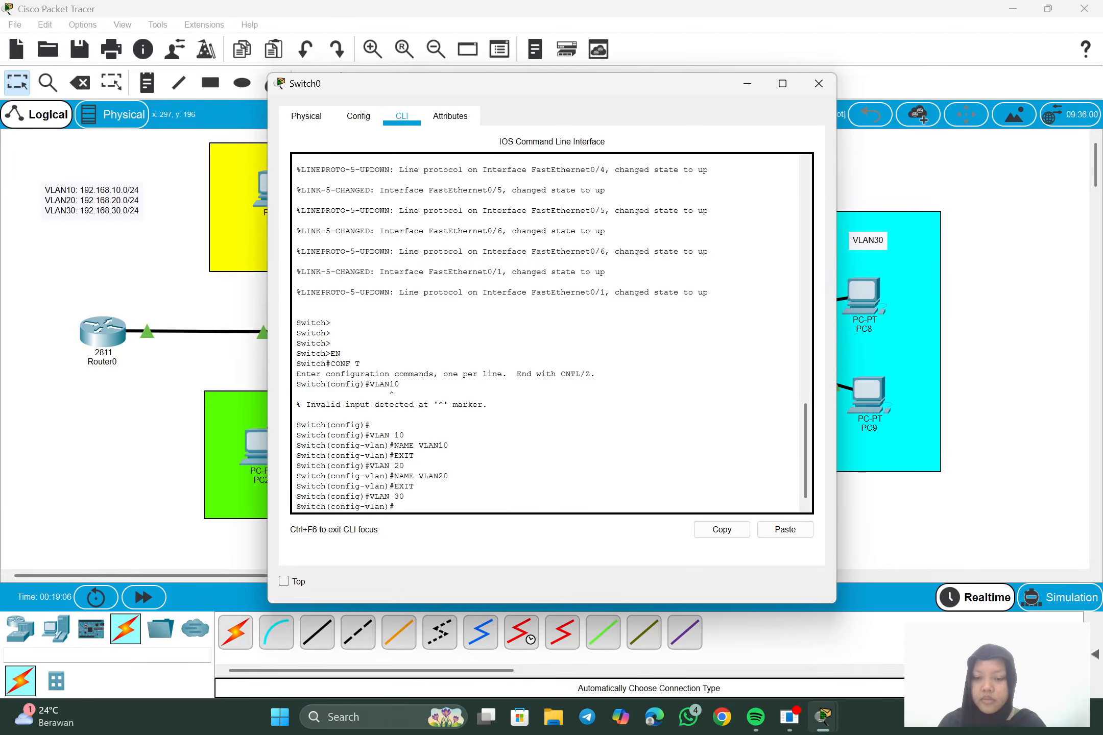
text(NAME VLAN30)
key(Return)
text(E)
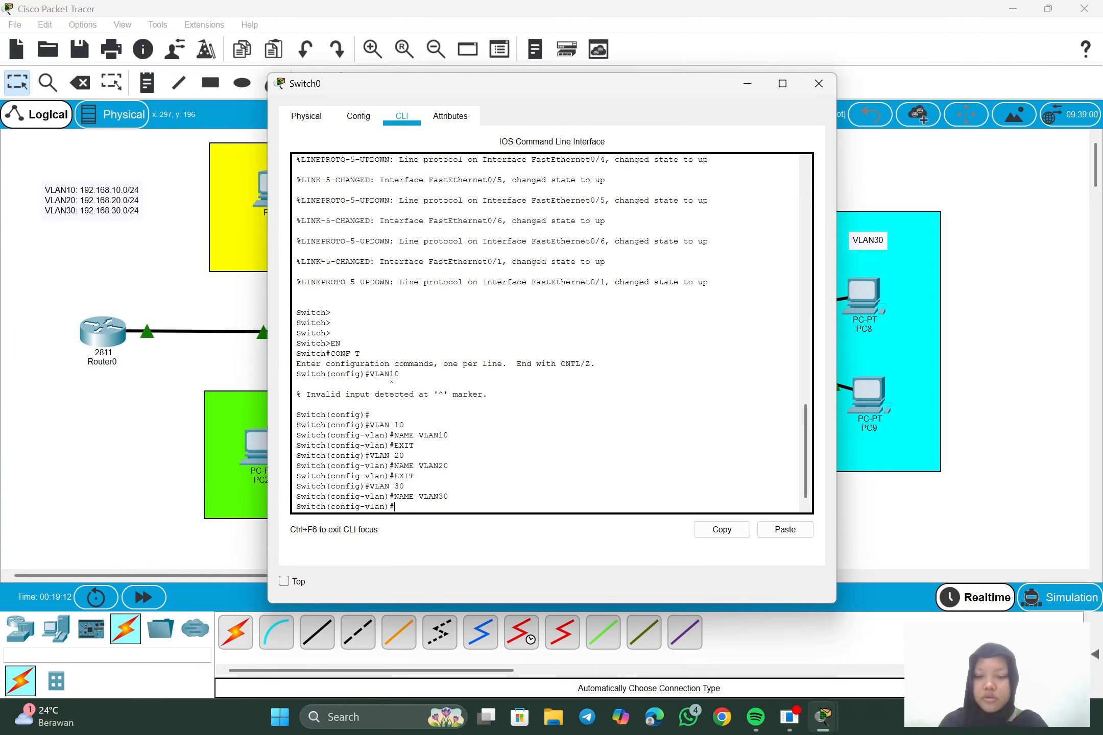
text(XIT)
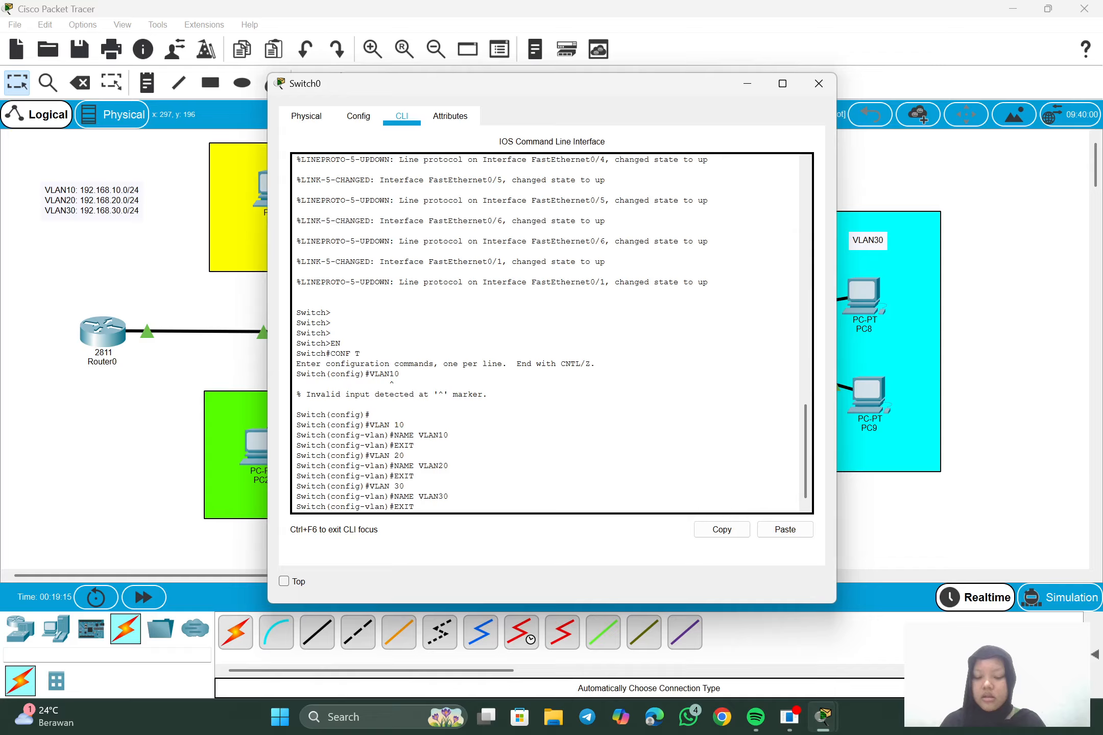
key(Return)
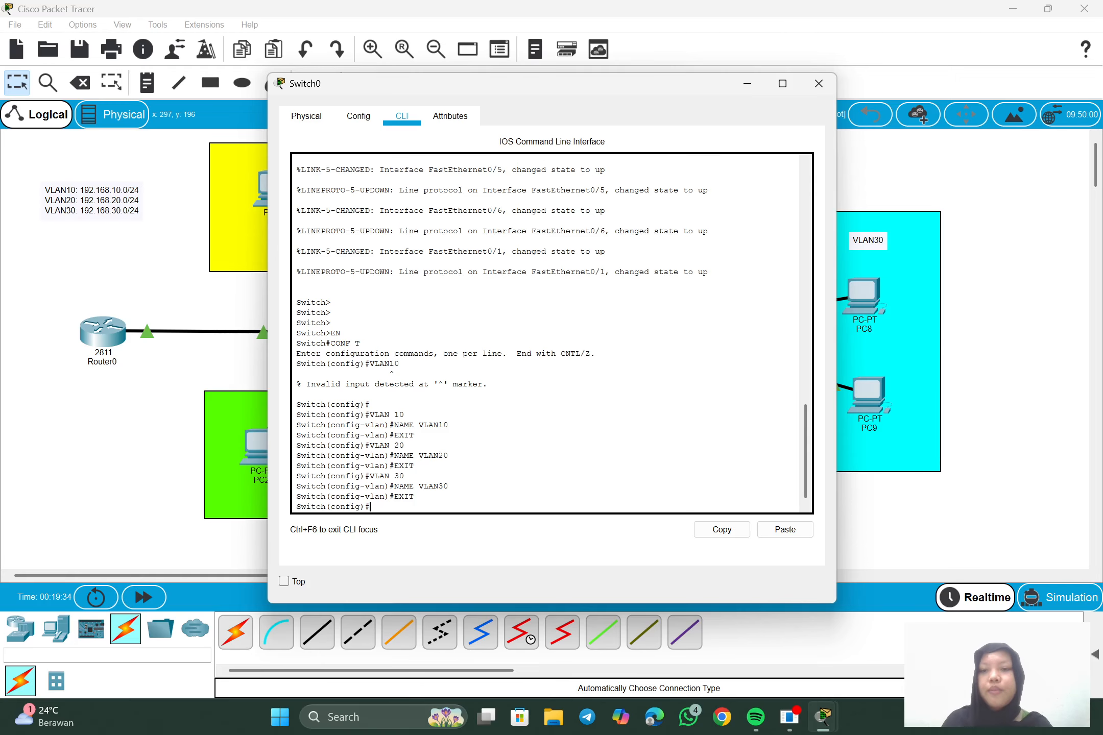
- Enter interface range configuration on Switch0 for ports FA0/1 to FA0/2 with INT RANGE FA0/1 - 2
click(745, 94)
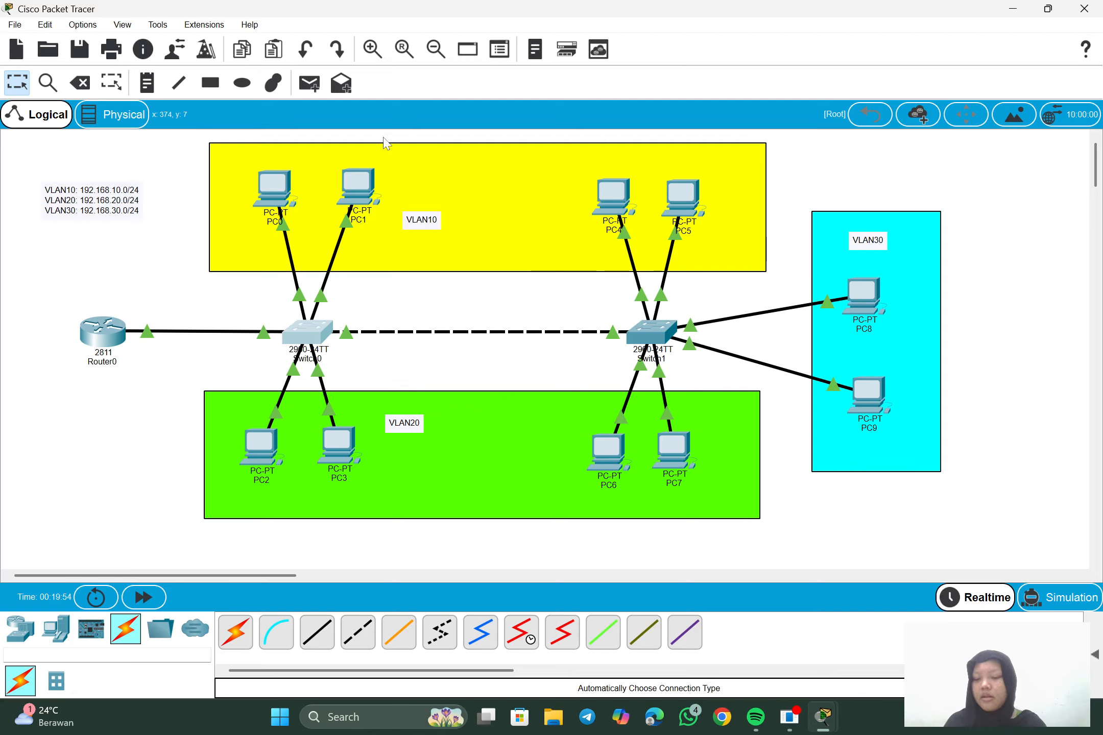
click(309, 332)
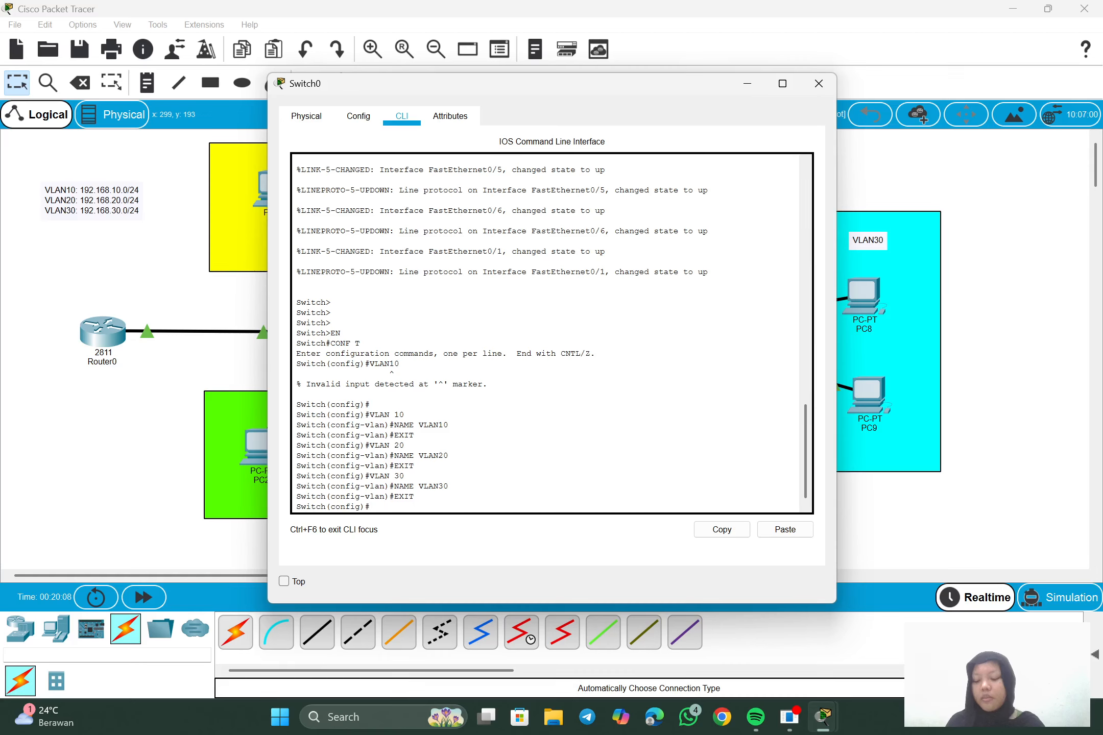
text(INT)
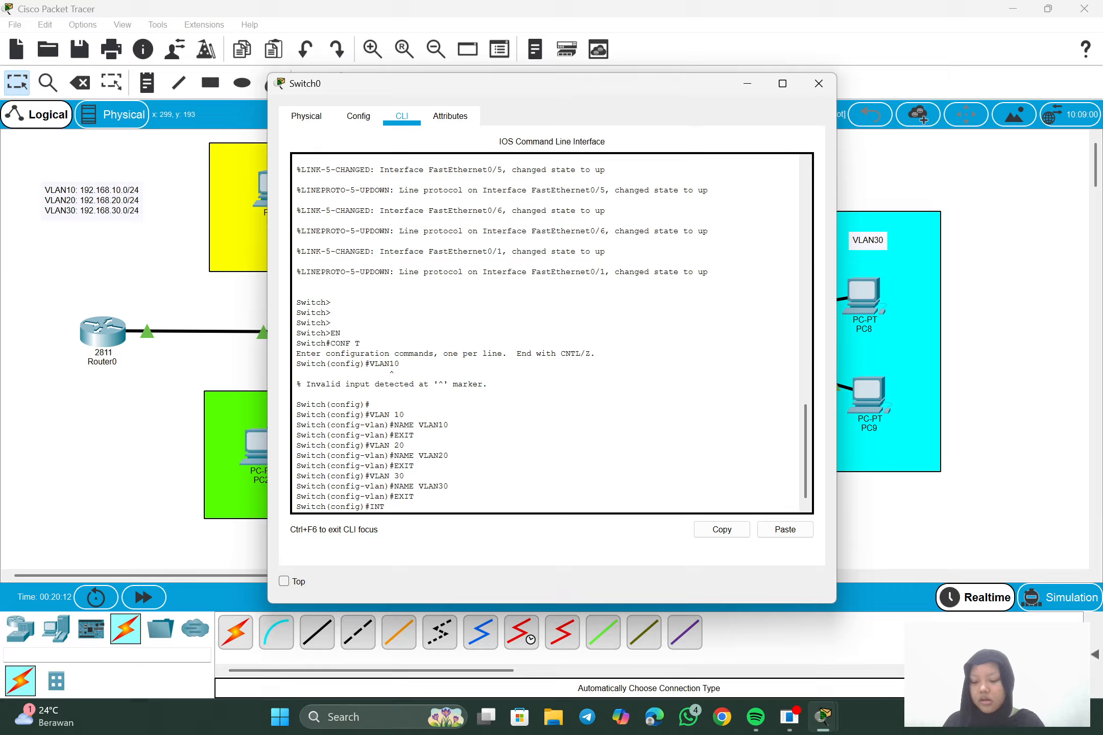
text( RAN)
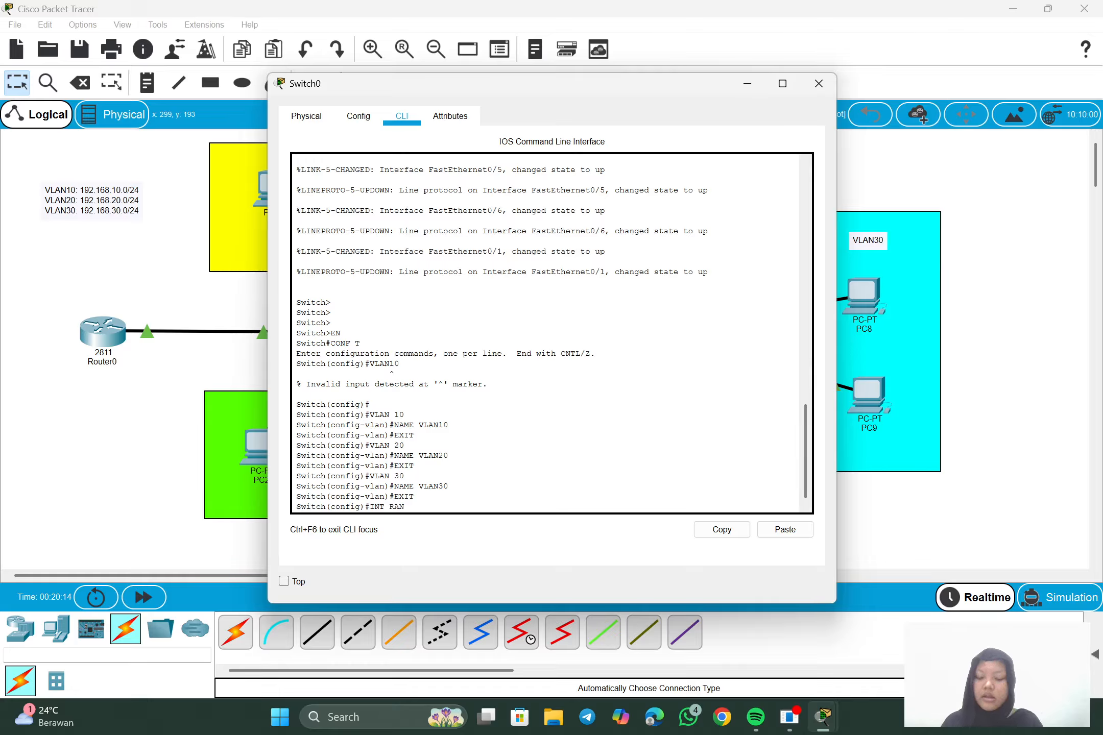
text(GE)
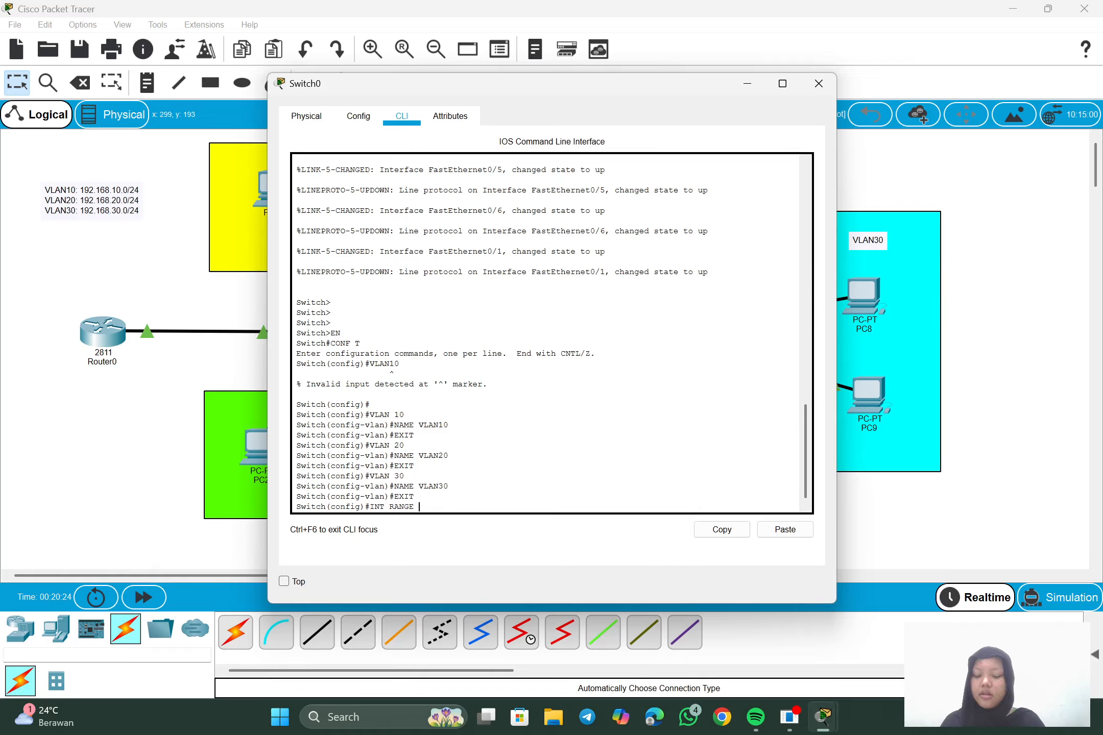
text(FA0/1 )
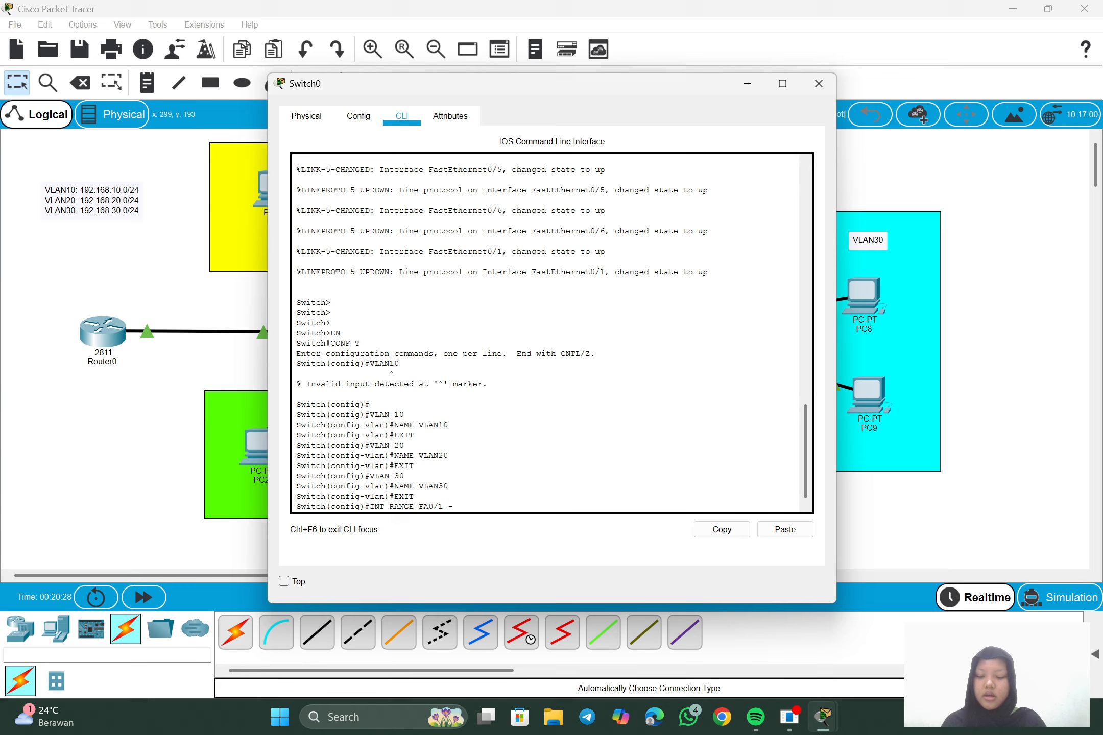
text(- 2)
key(Return)
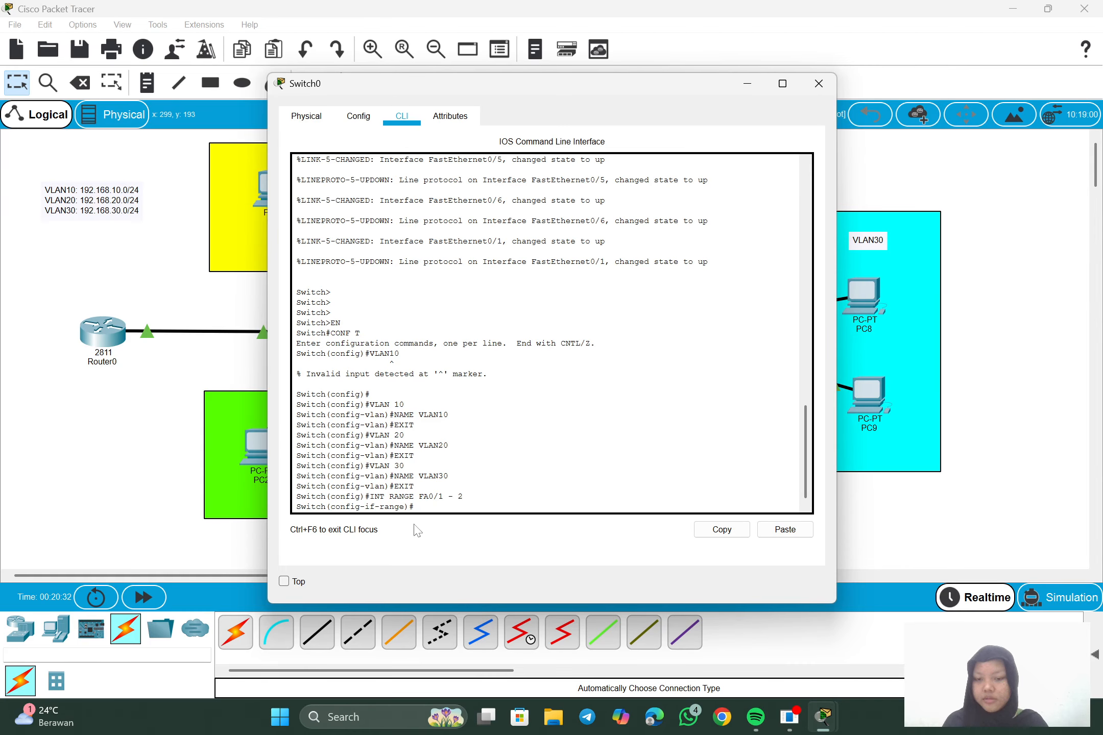
- Set the selected interface range FA0/1 - 2 to access mode with SWITCHPORT MODE ACCESS
text(SWITC)
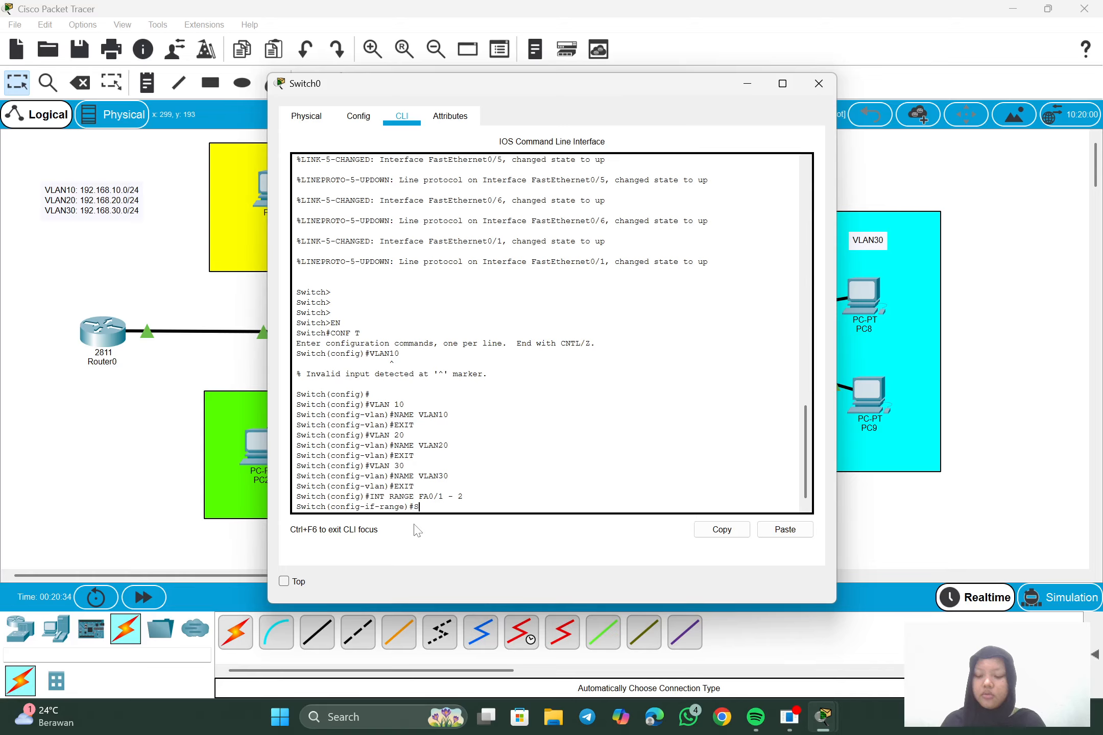
text(H)
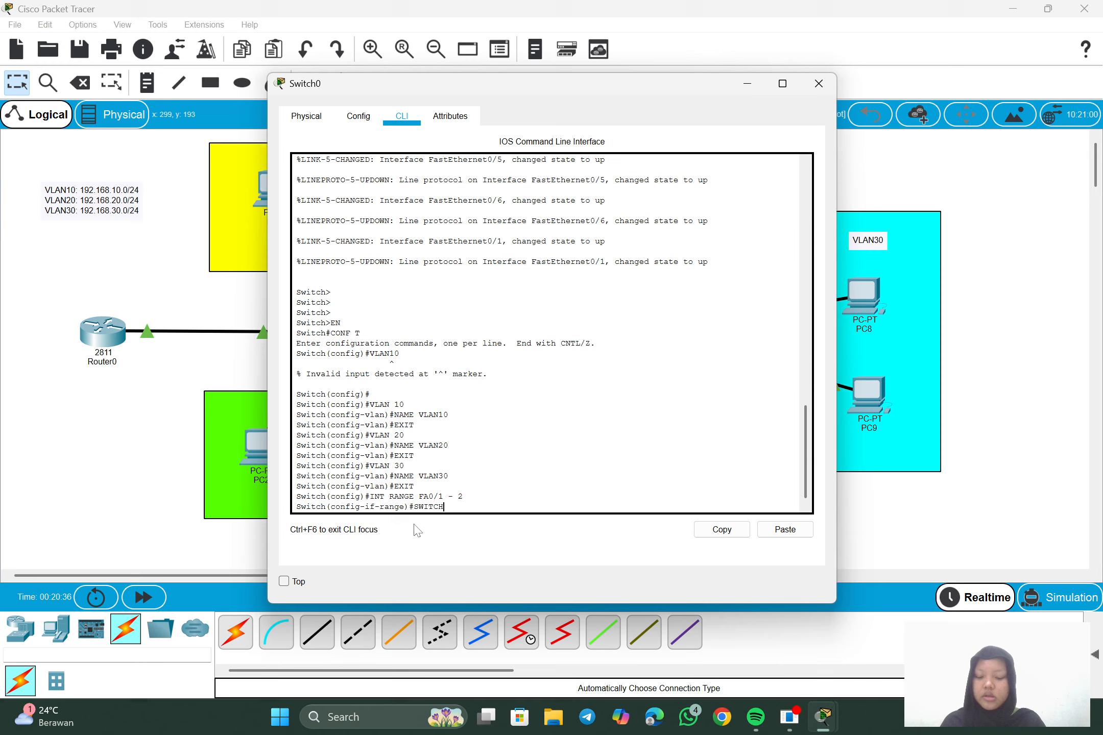
text(PORT)
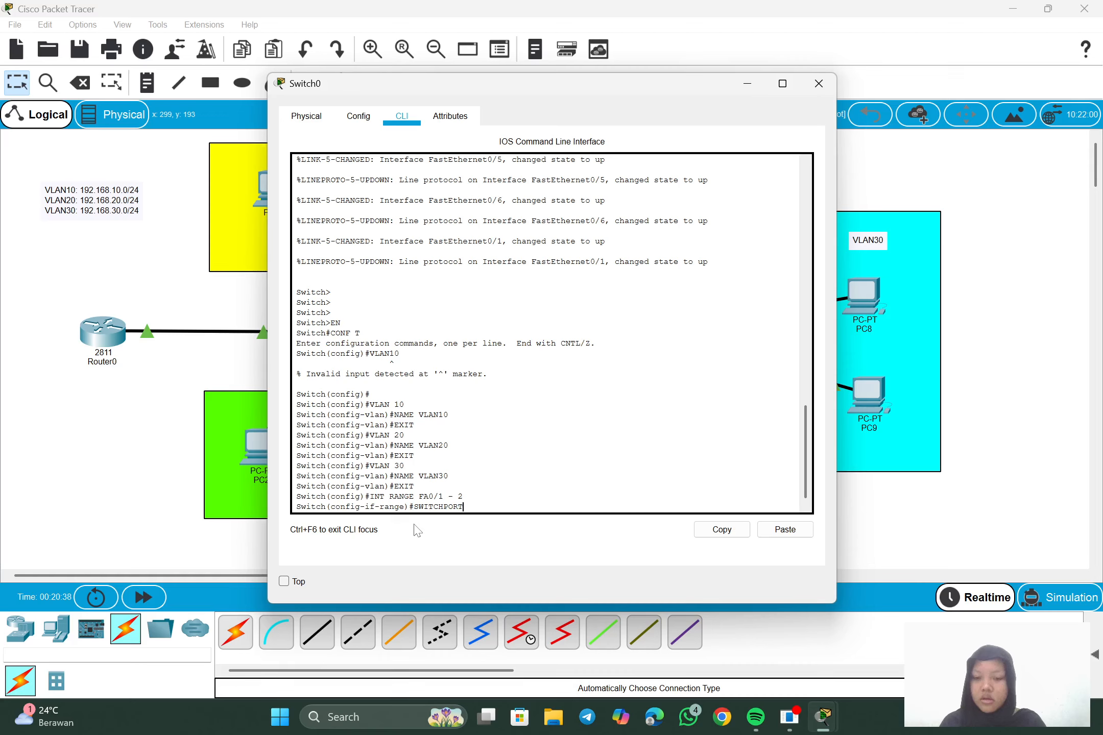
text( MODE ACC)
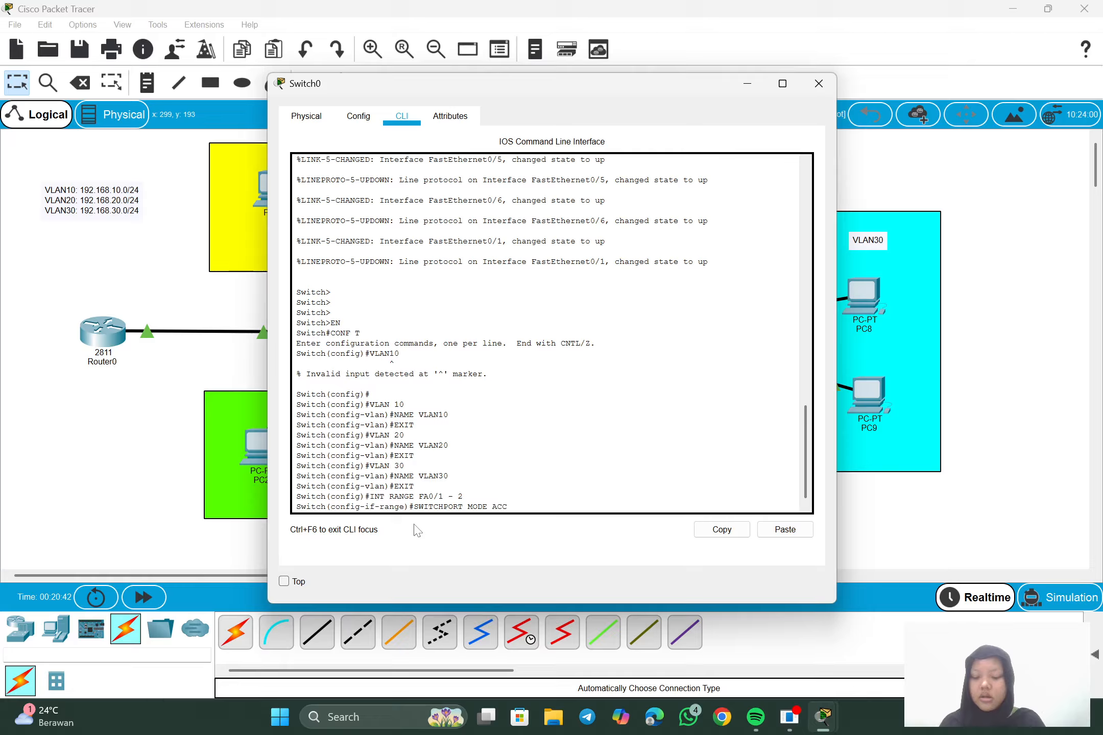
text(ESS\)
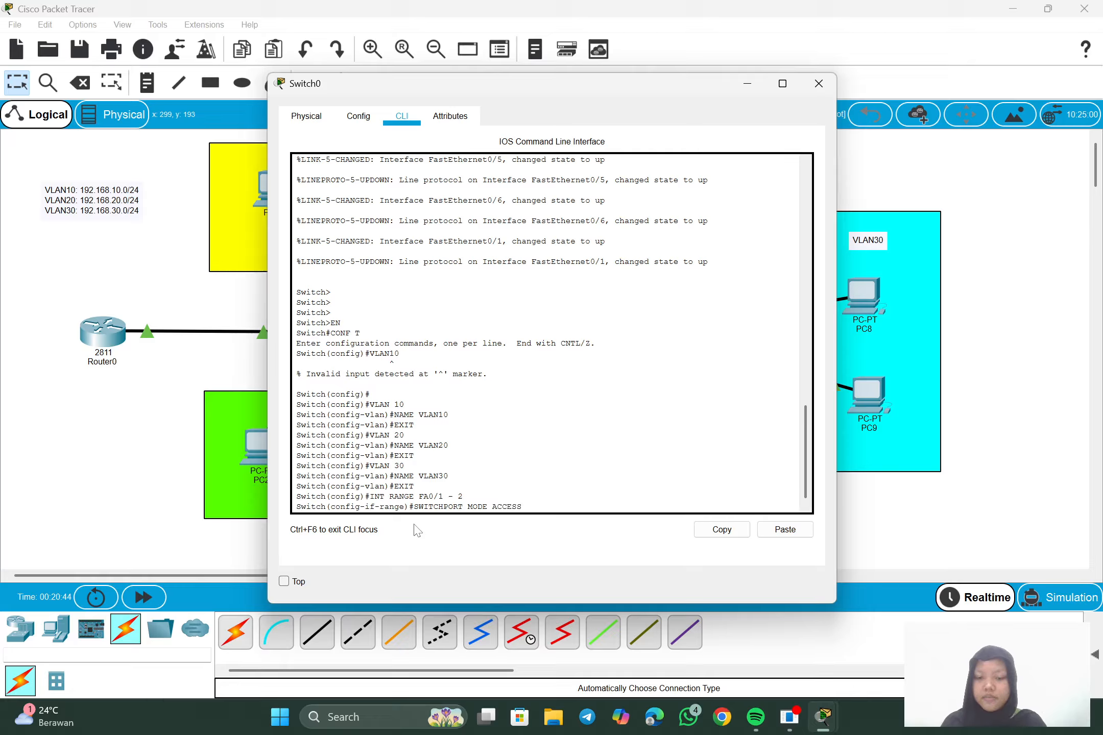
key(Return)
- Assign ports FA0/1 - 2 to VLAN 10 with SWITCHPORT ACCESS VLAN 10 and move Switch0's window away from the Switch0 topology area
text(SWITCH)
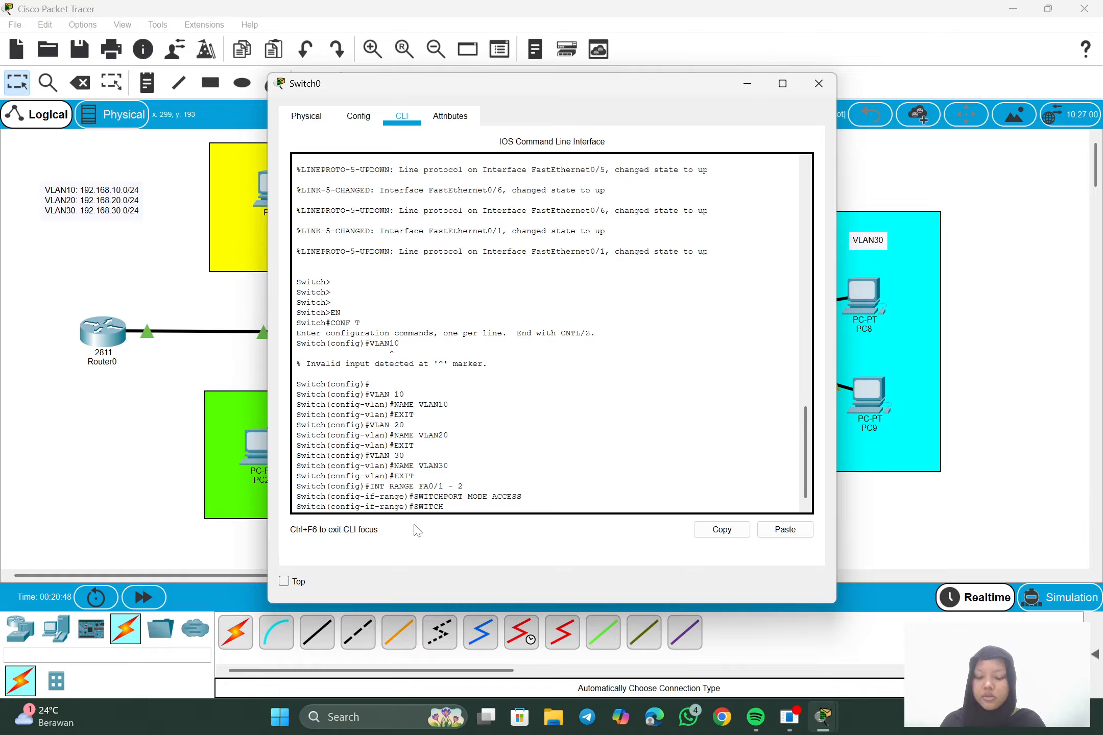
text(PORT ACCESS)
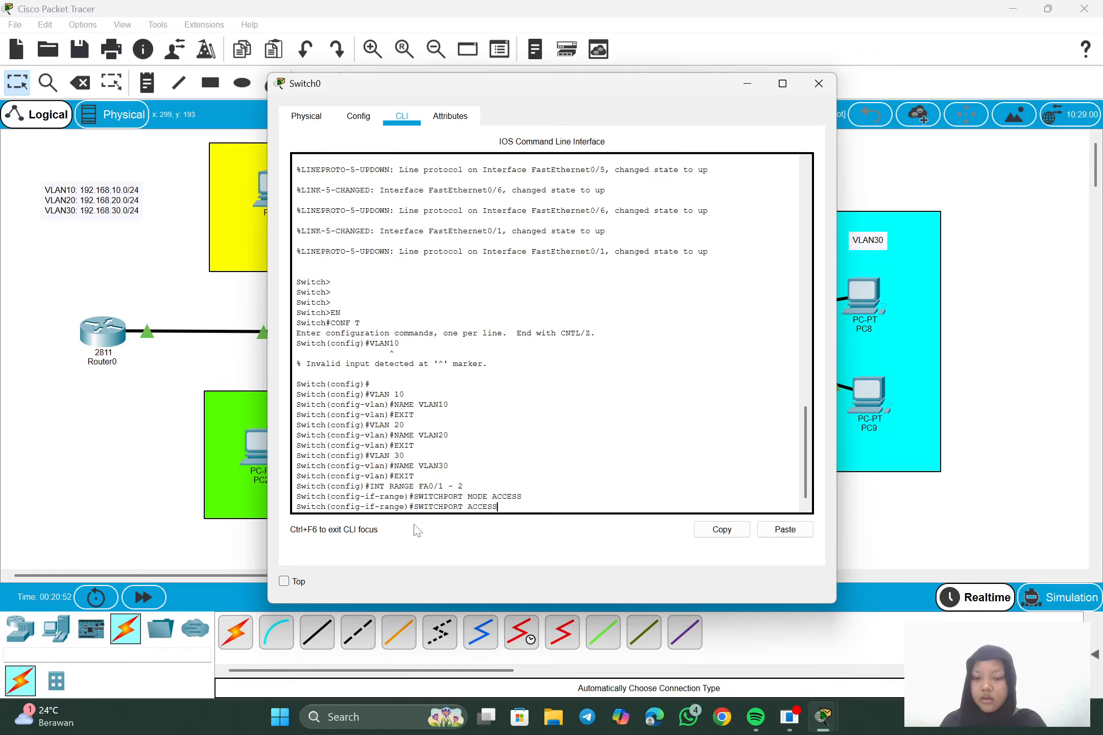
text( VLAN 10)
key(Return)
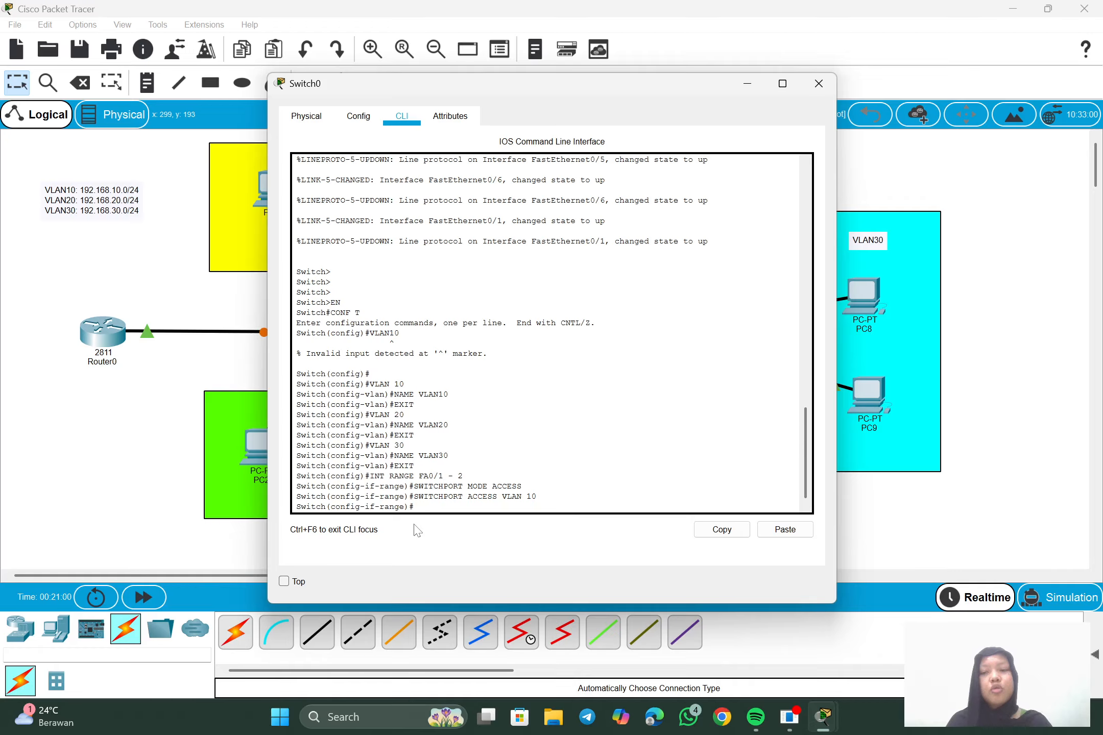
drag(505, 84, 712, 95)
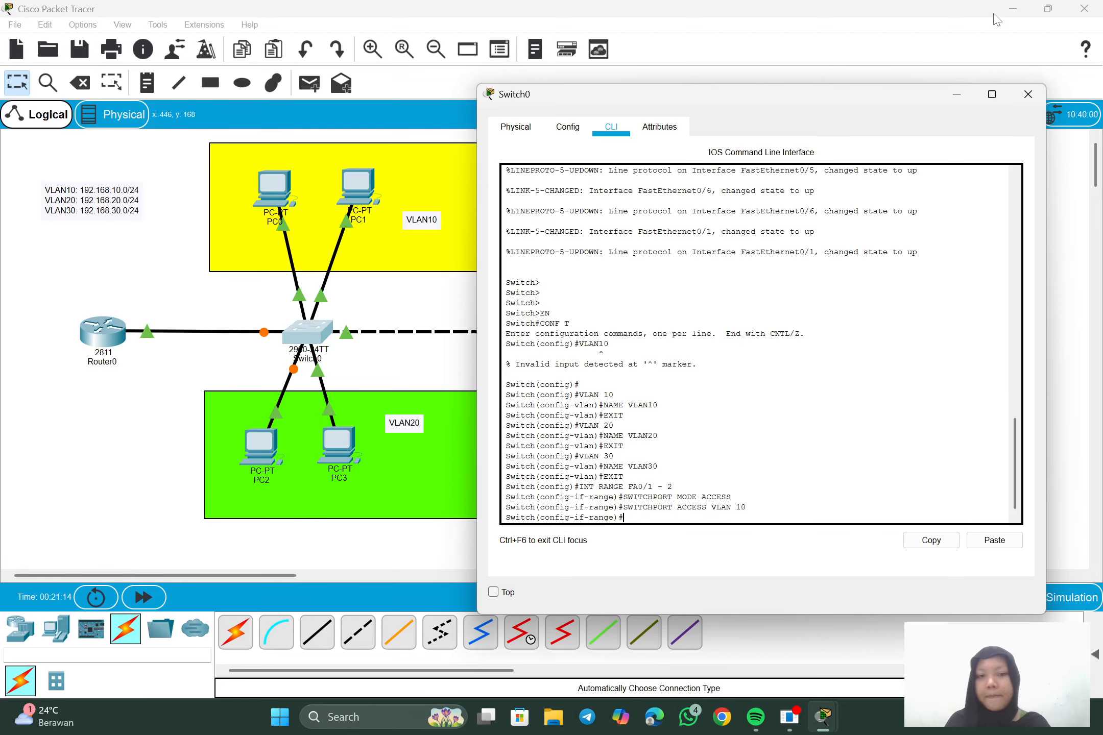
- Reposition Switch0's window and exit the configuration mode of interface range FA0/1 - 2 with EXIT
drag(770, 99, 753, 81)
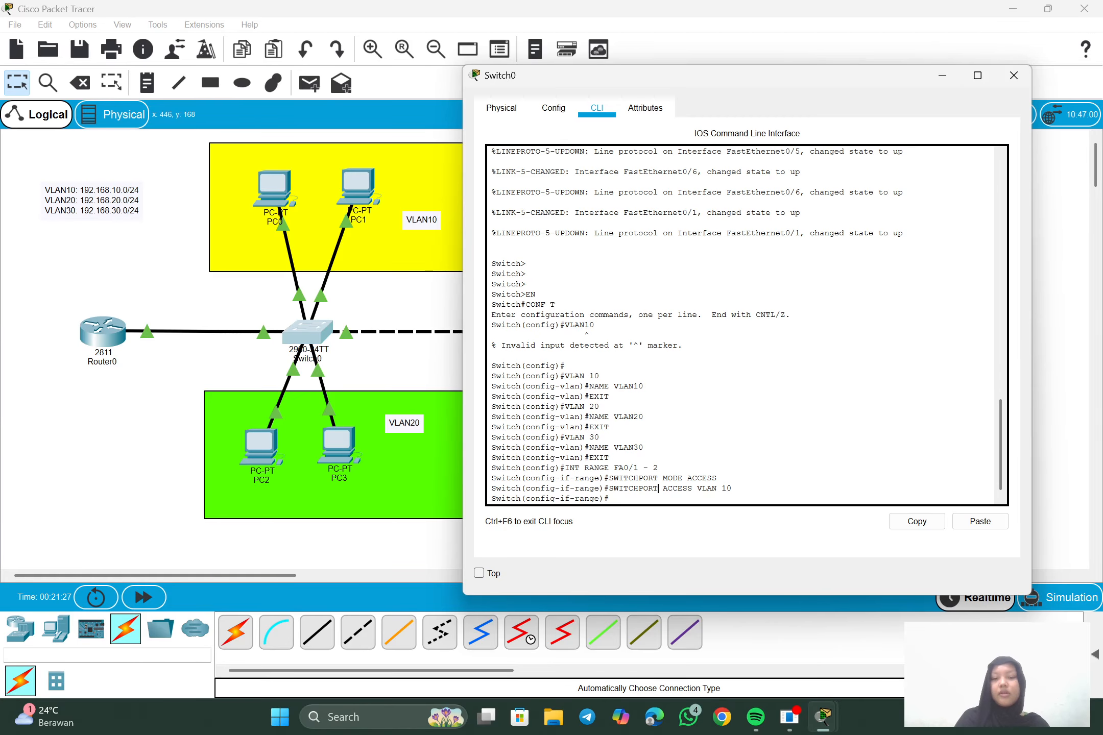
text(E)
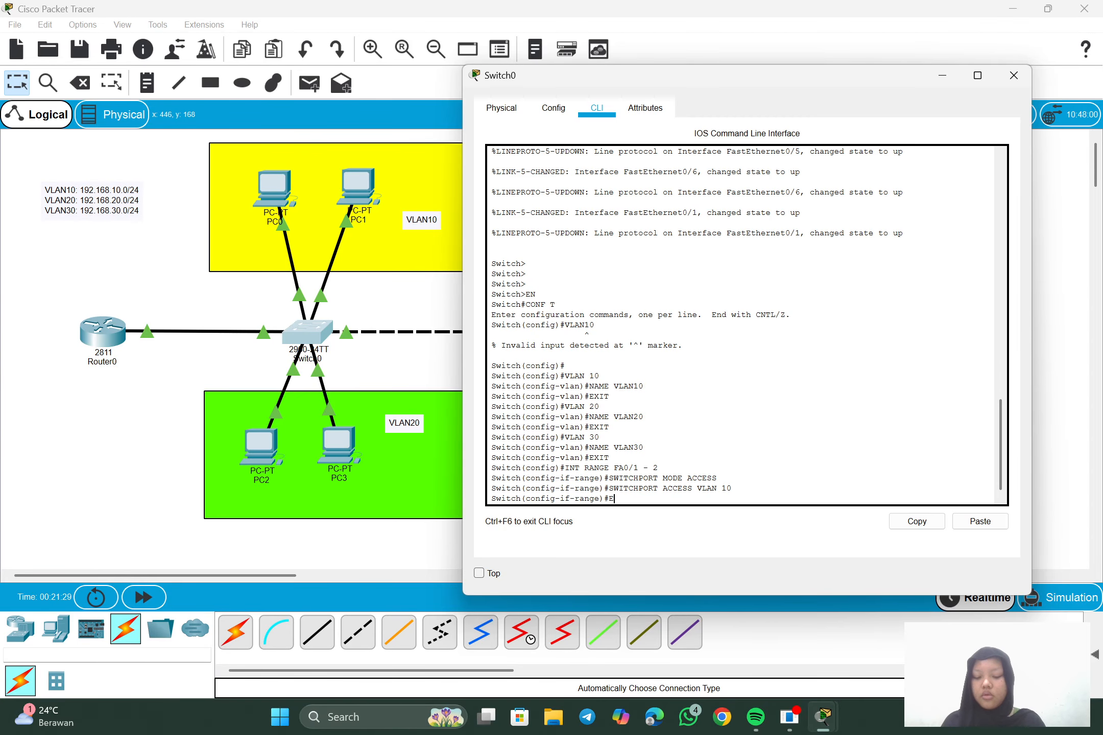
text(XIT)
key(Return)
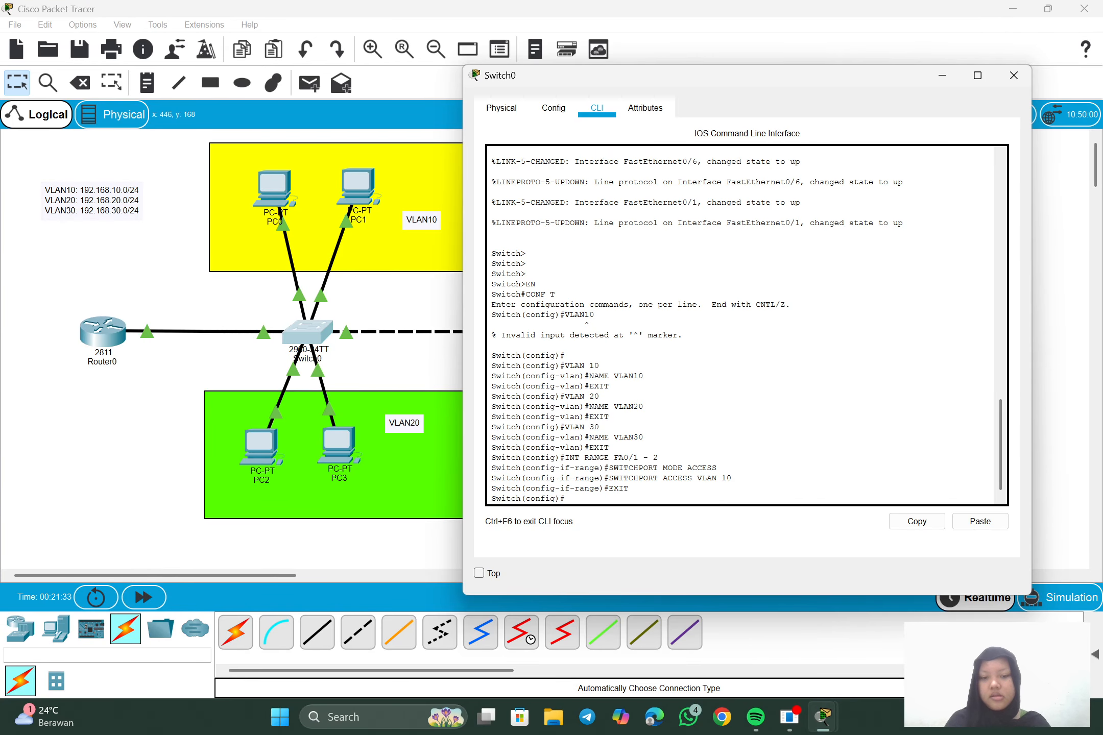
- Enter interface range configuration on Switch0 for ports FA0/3 to FA0/4 with INT RANGE FA0/3 - 4
text(I)
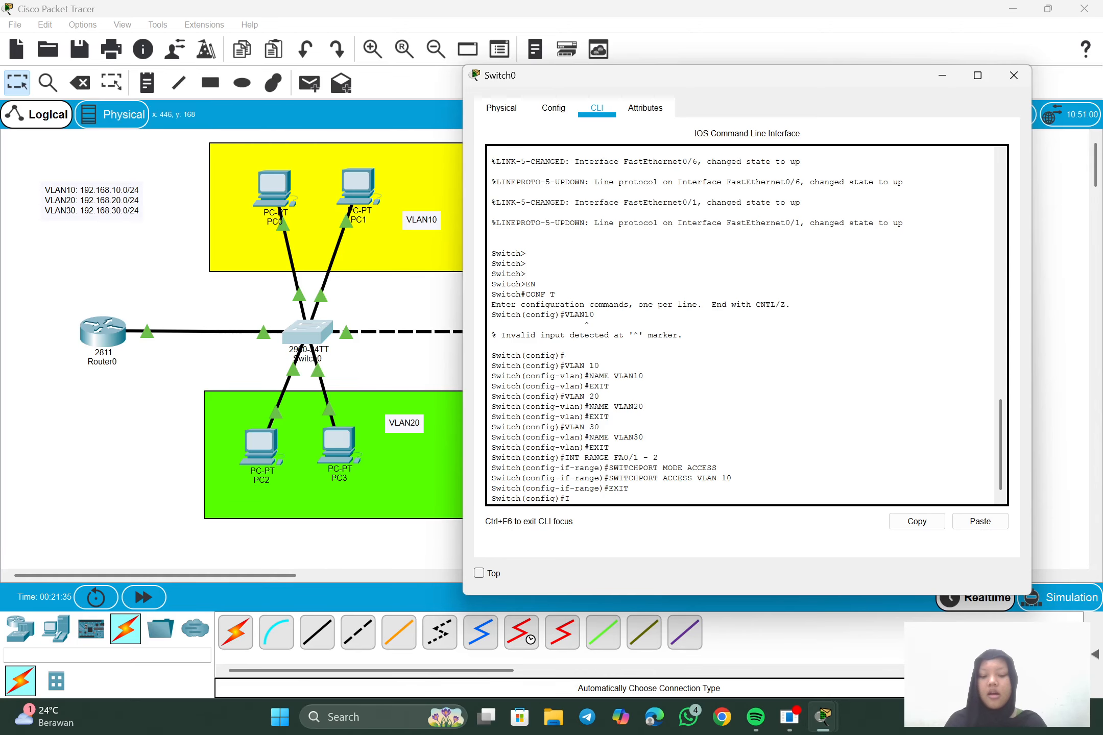
text(NT FA)
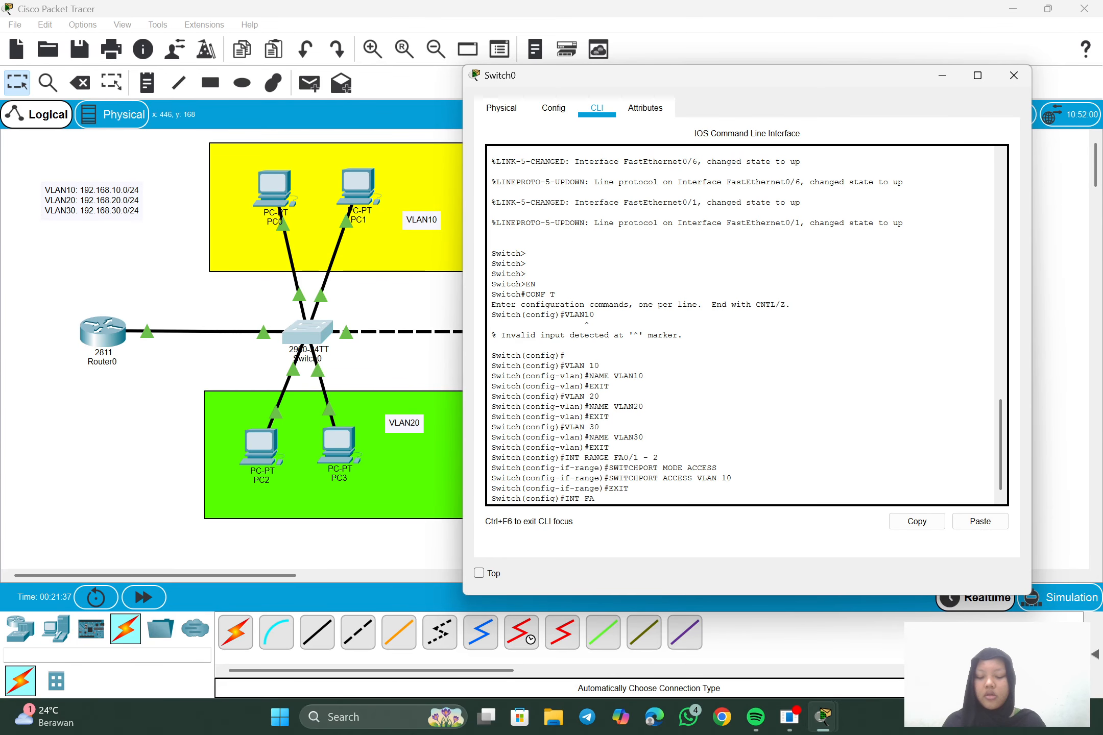
text(NGE)
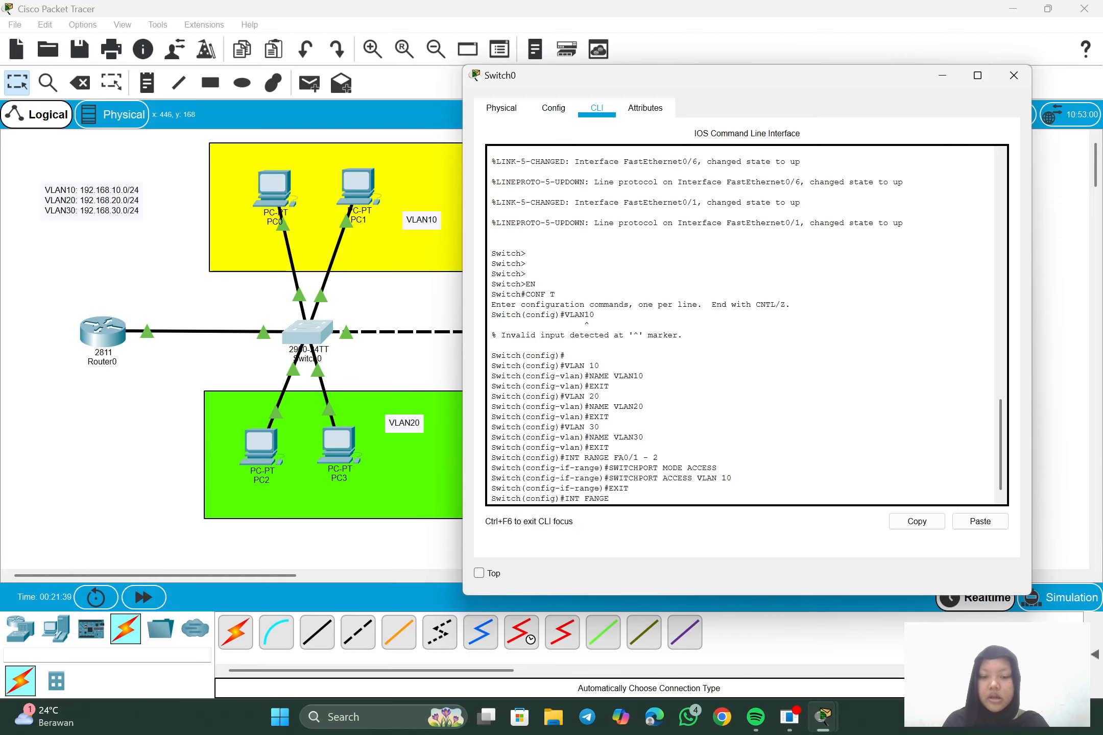
key(BackSpace)
key(BackSpace)
key(BackSpace)
key(BackSpace)
key(BackSpace)
text(RANGE)
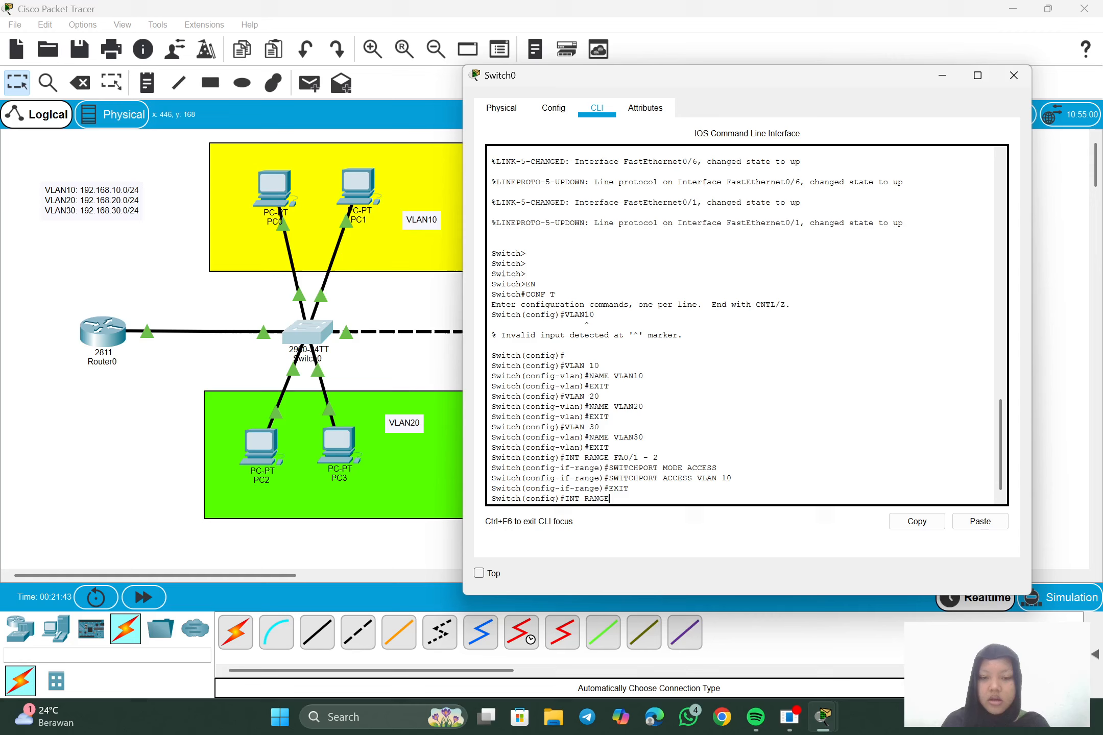
text( F)
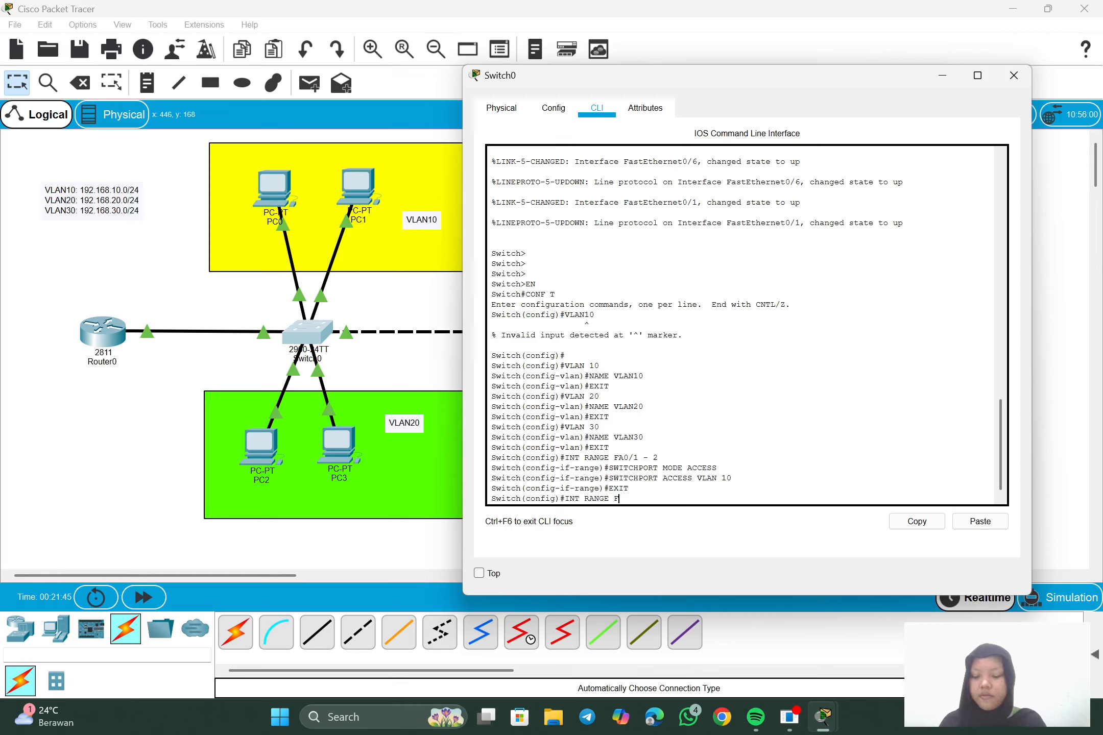
text(A 0/)
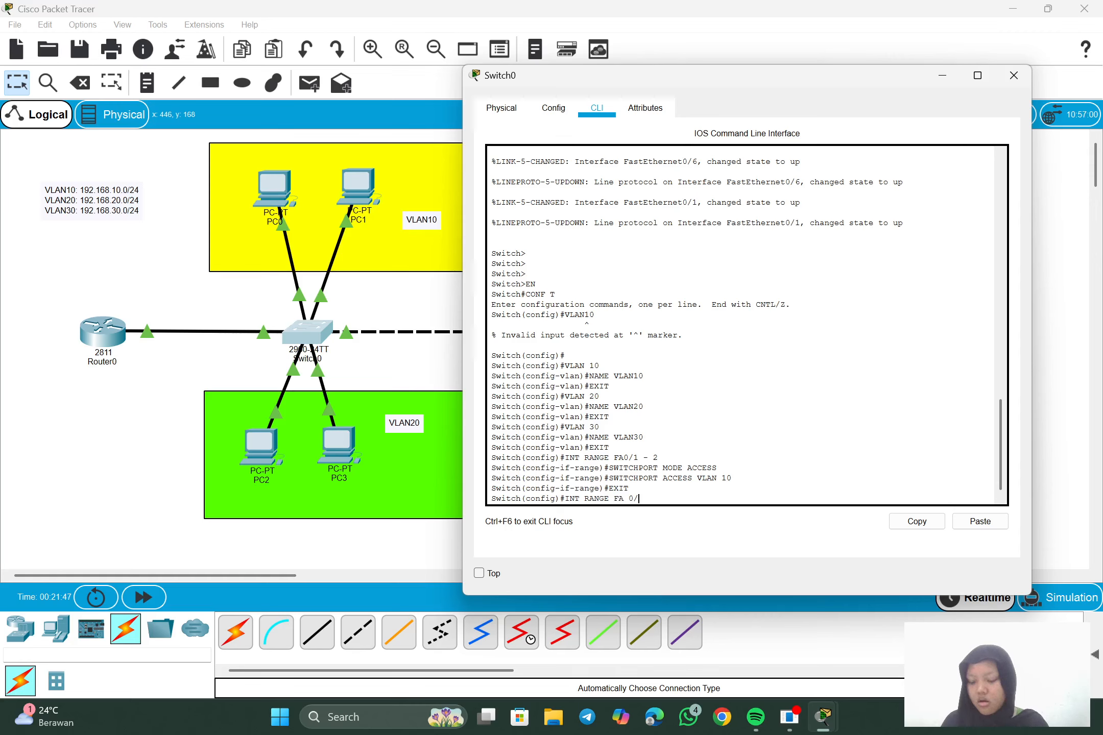
text(3)
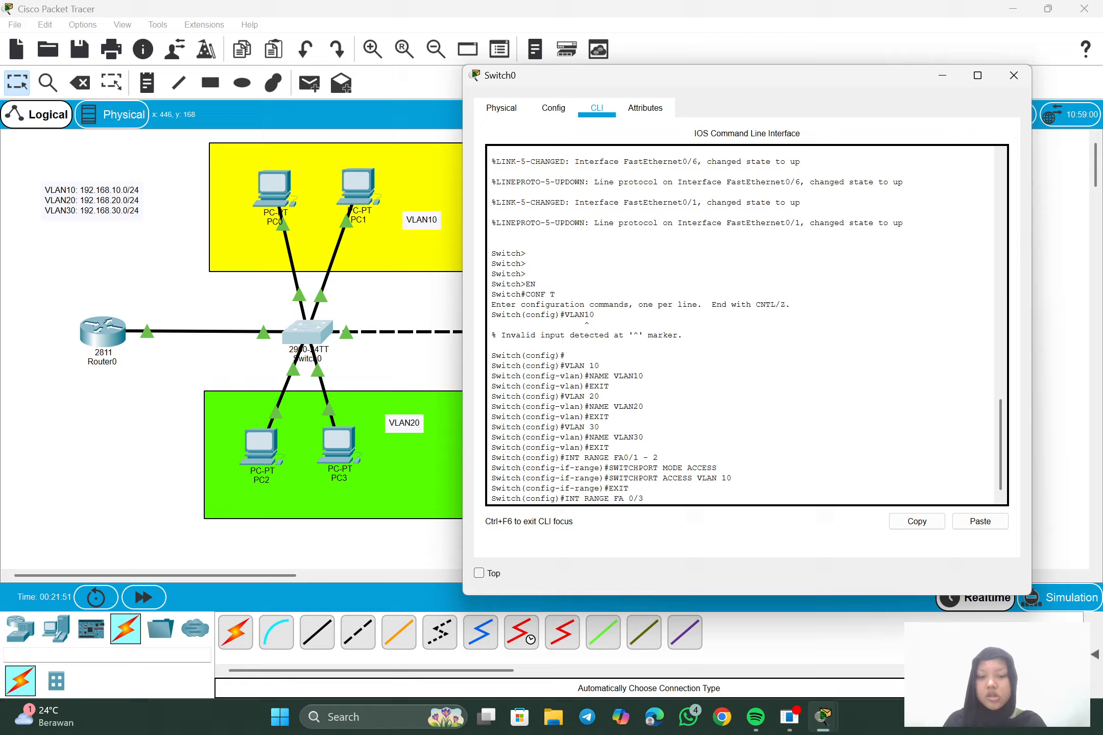
key(Left)
key(Left)
key(Left)
key(BackSpace)
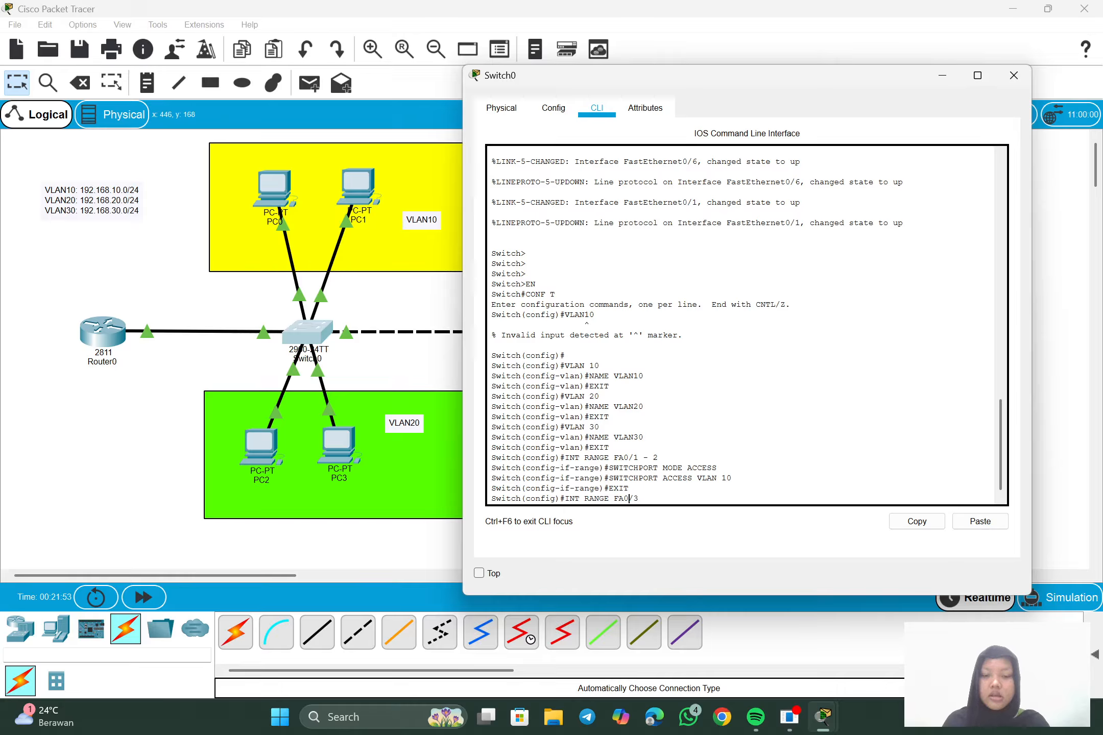
text(- 4)
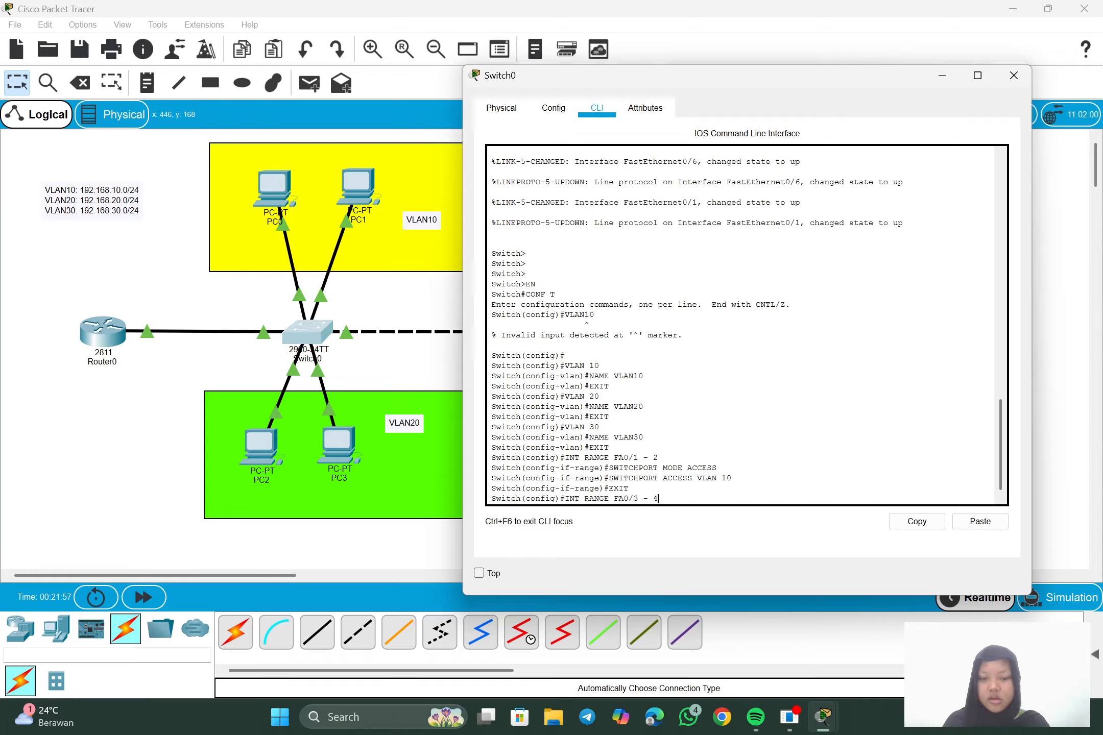
key(Return)
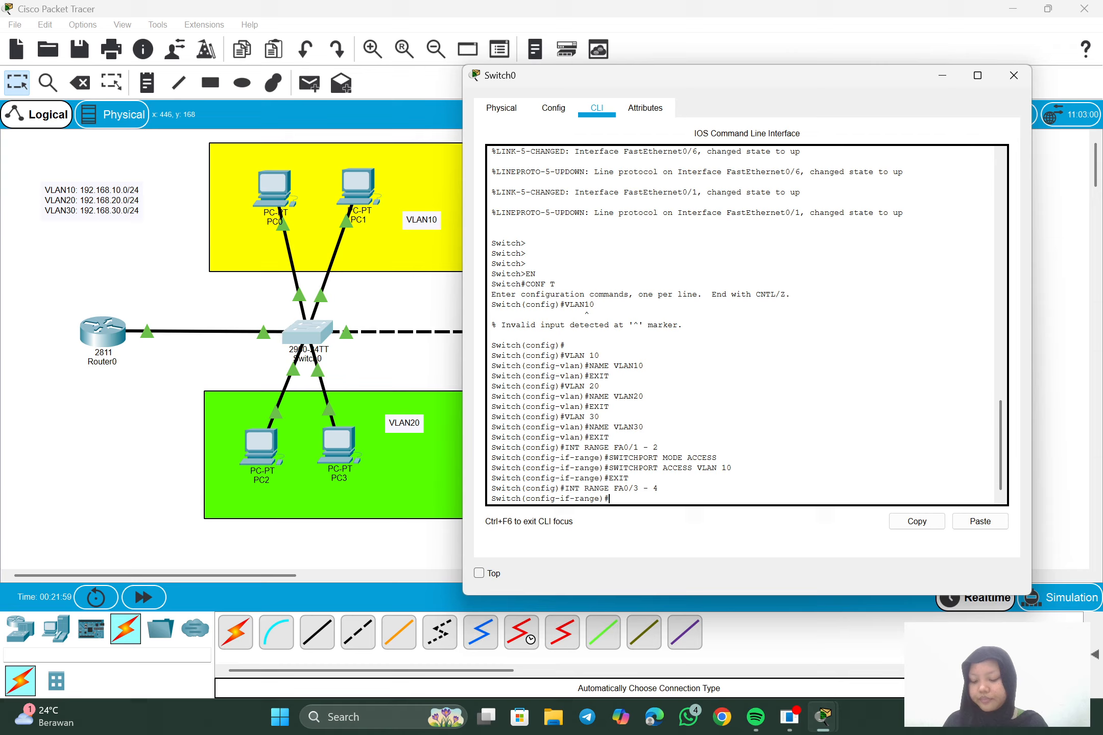
- Set the selected interface range FA0/3 - 4 to access mode with SWITCHPORT MODE ACCESS
text(SW)
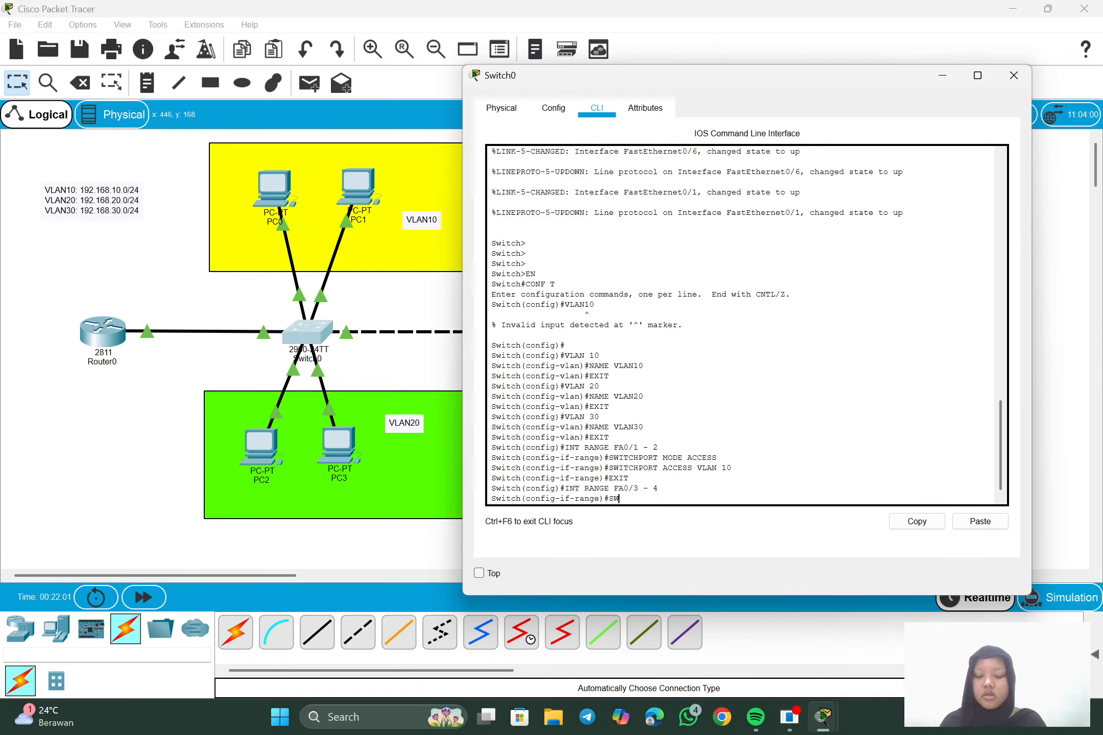
text(ITCHPOR)
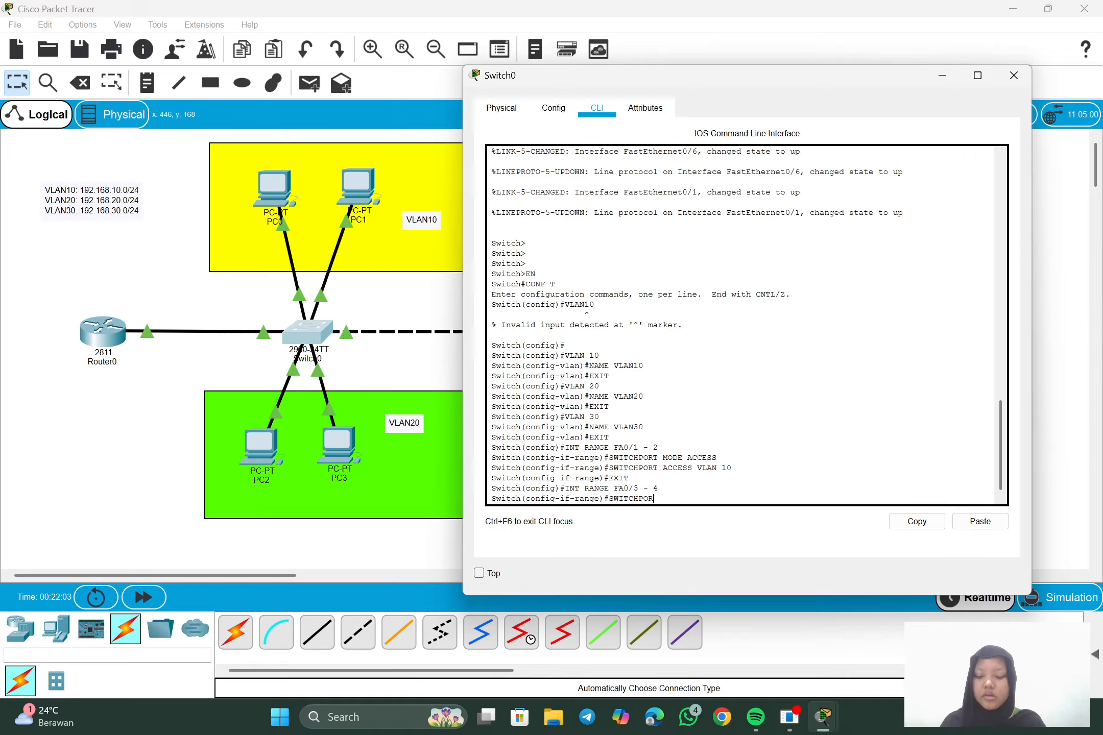
text(T MO)
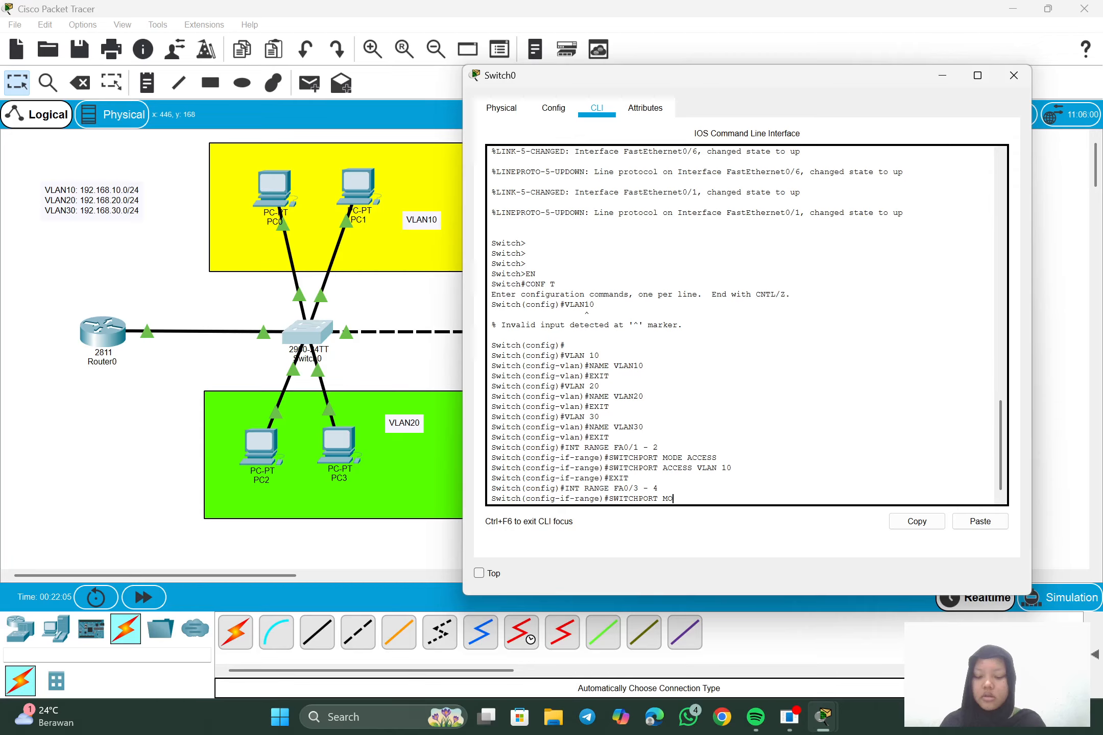
text(DE ACCESS)
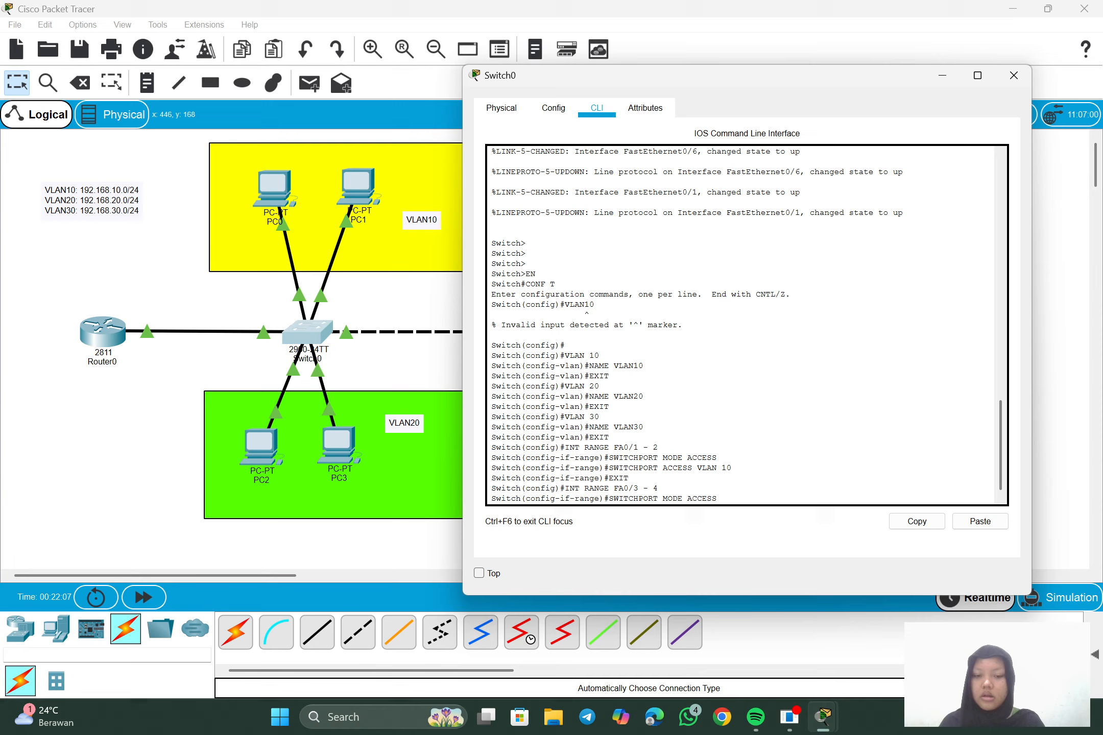
key(Return)
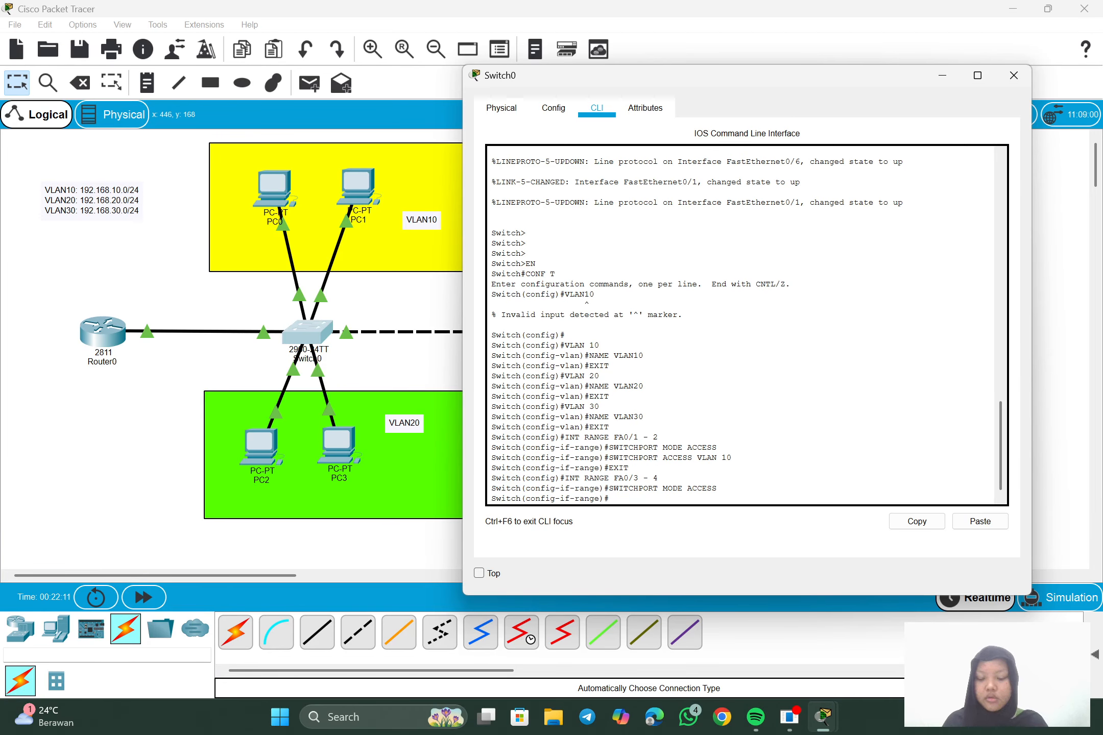
- Assign ports FA0/3 - 4 to VLAN 20 with SWITCHPORT ACCESS VLAN 20 and exit the interface range configuration
text(SWITCH)
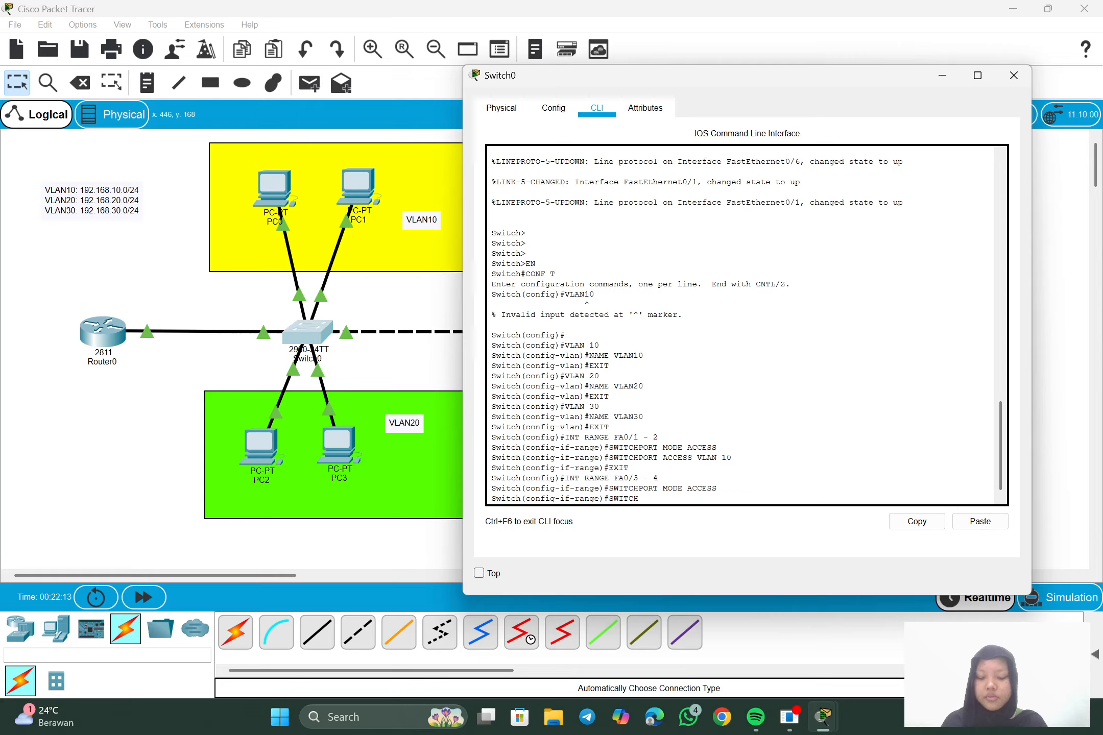
text(PORT)
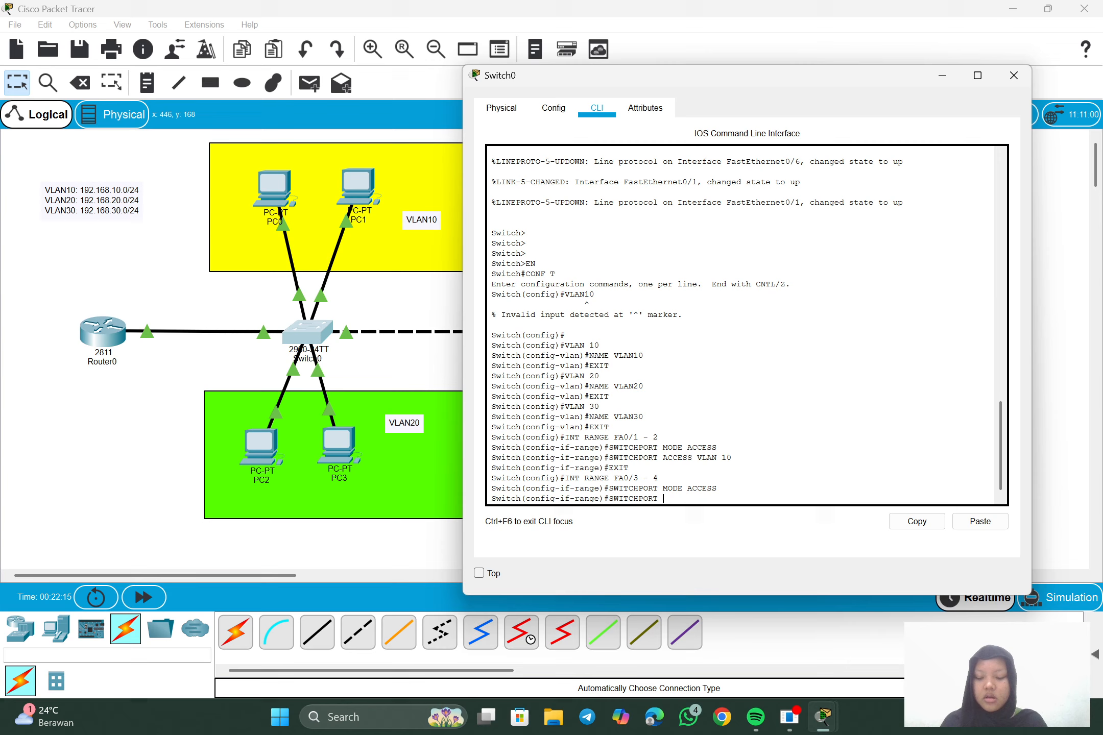
text( ACCESS VLAN)
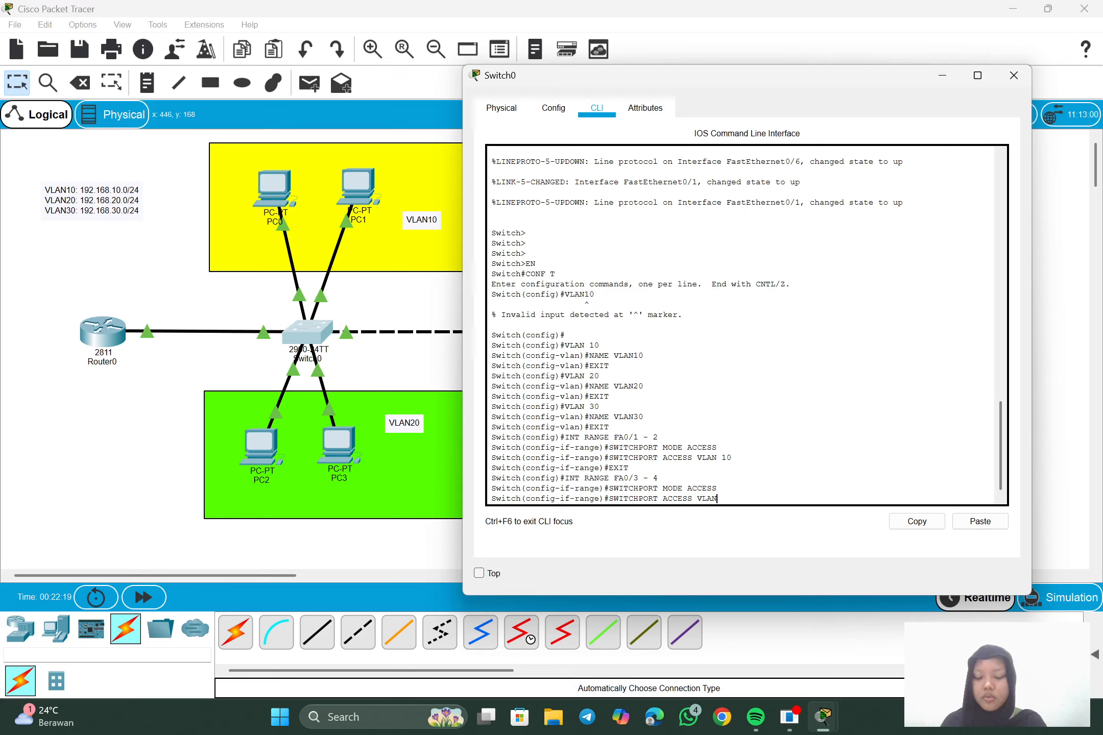
text( 20)
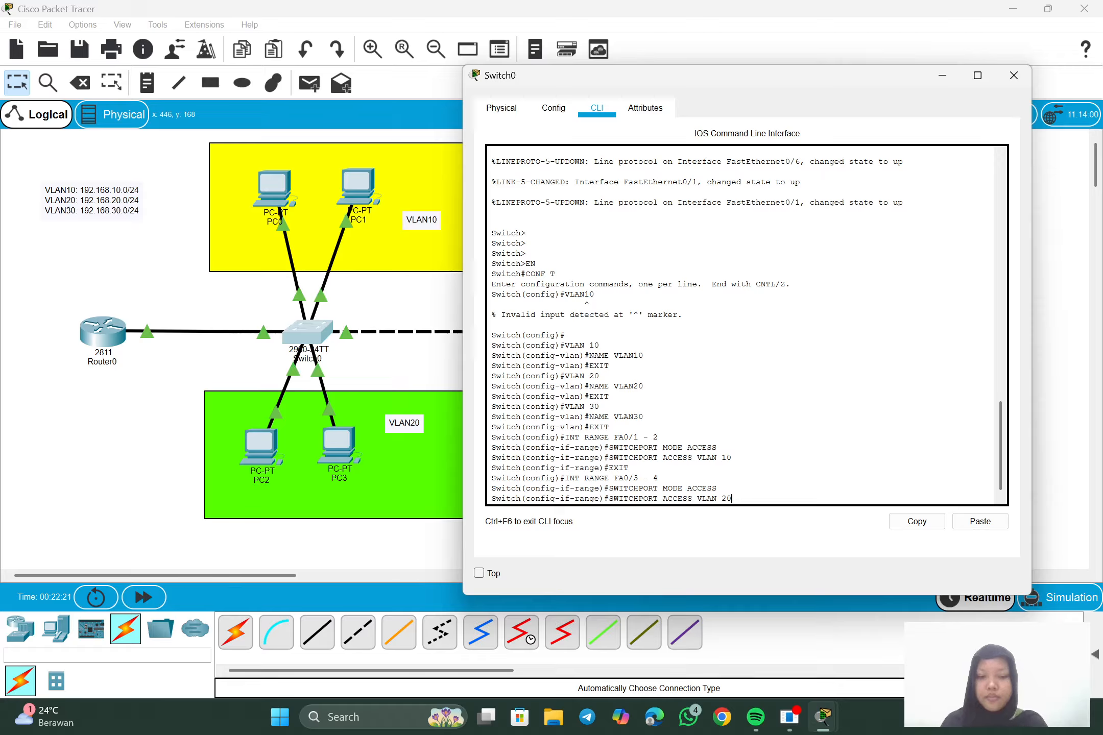
key(Return)
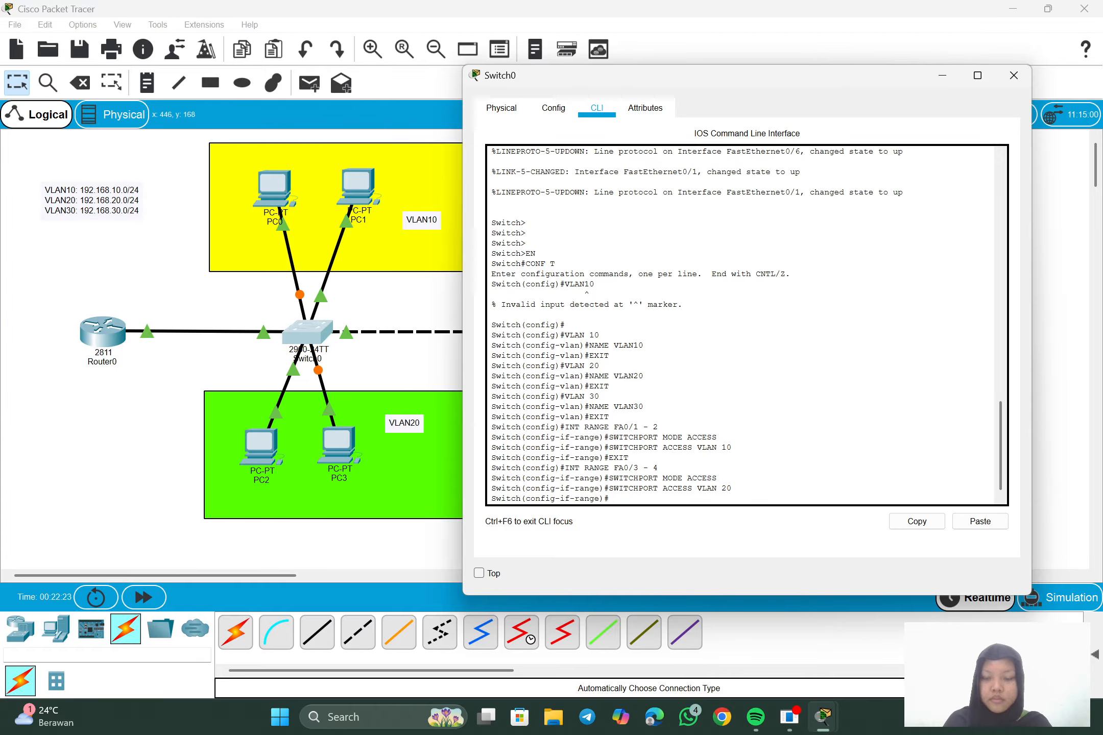
text(EXIT)
key(Return)
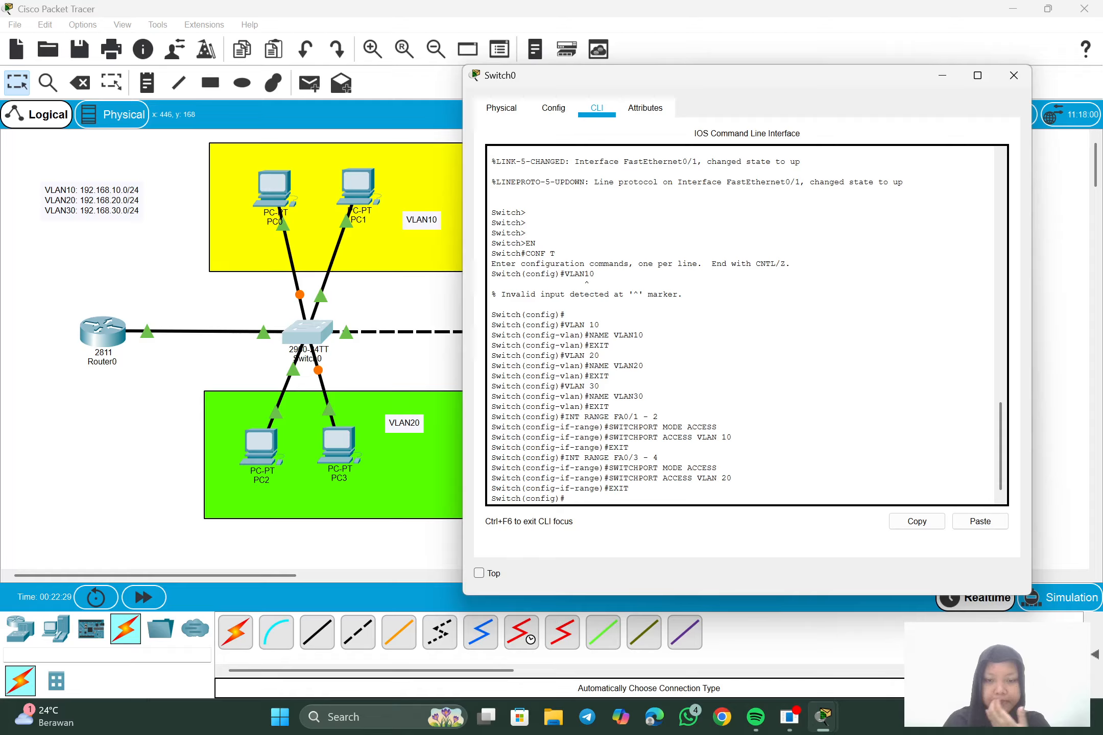
- Enter interface configuration on Switch0 for the single port FA0/24 with INT FA0/24
text(INT RANGE)
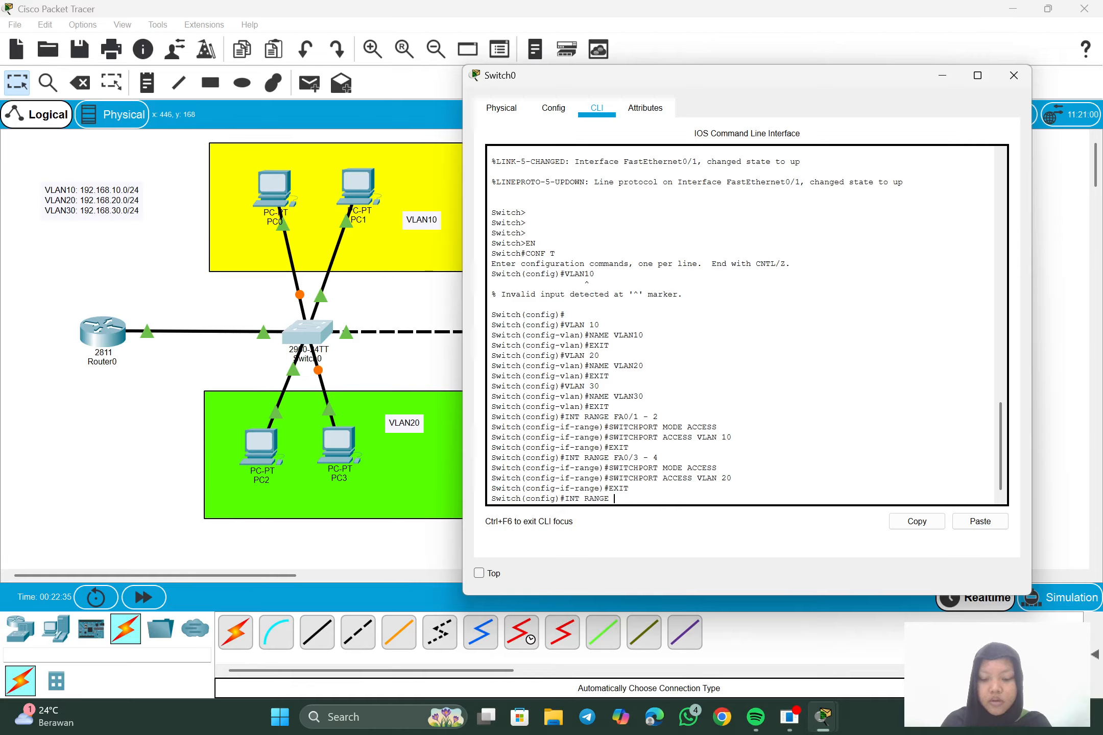
text( FA)
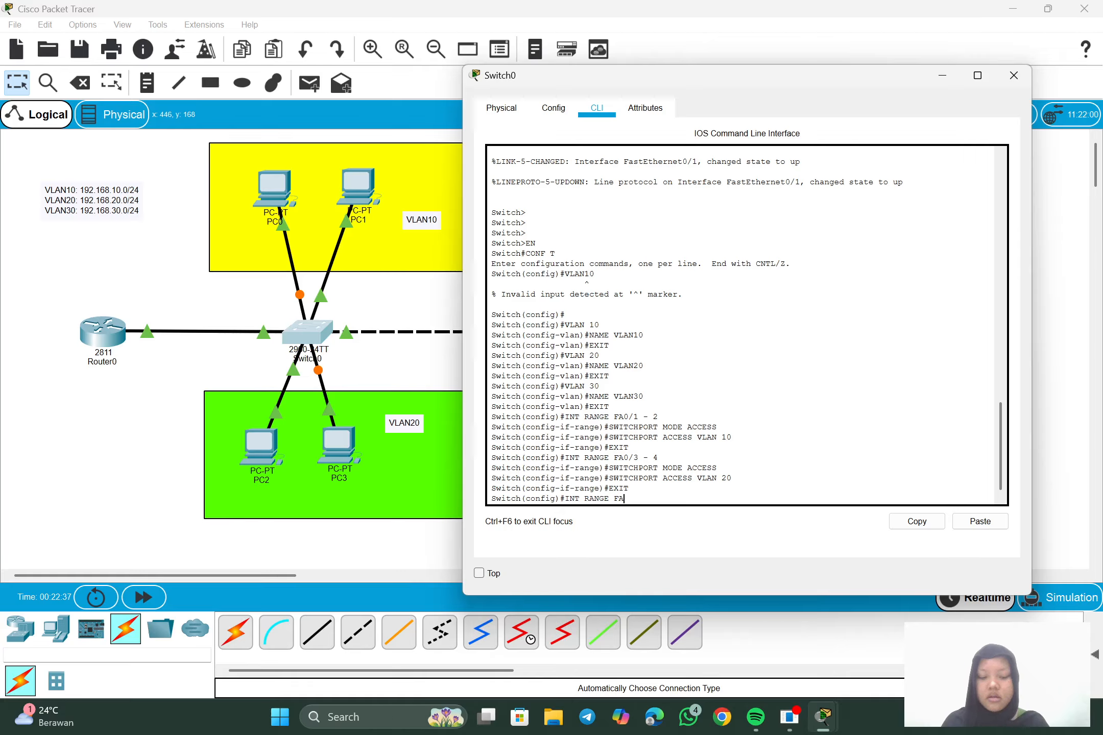
text(0/)
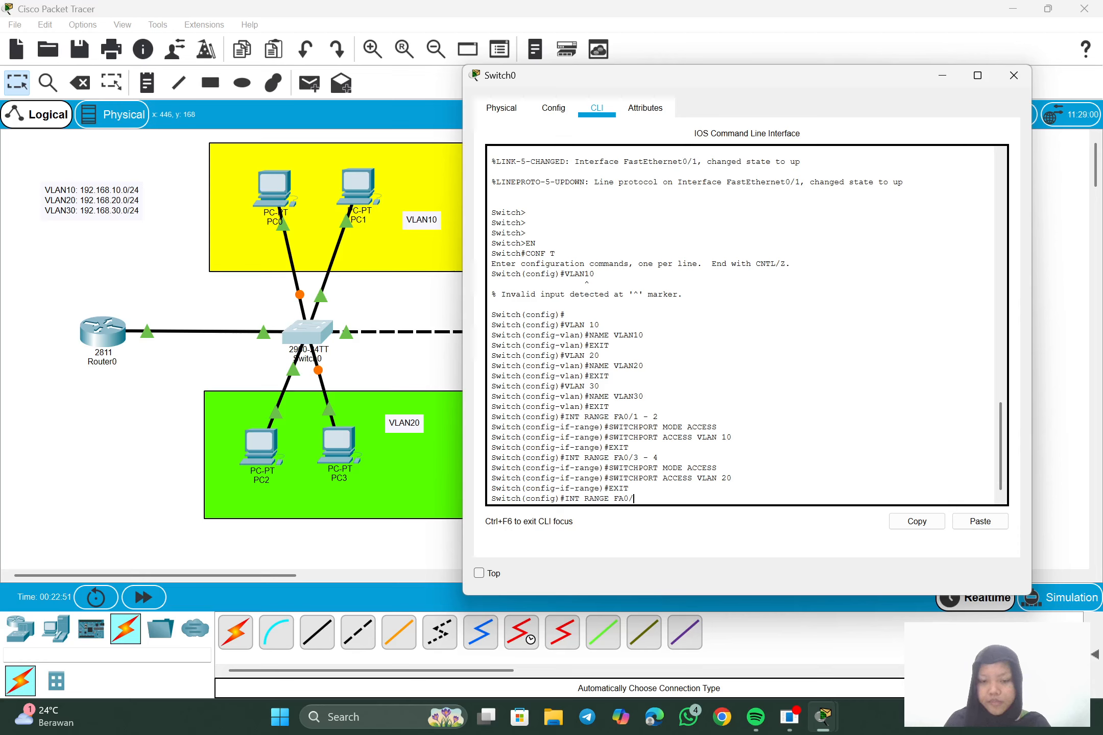
key(BackSpace)
key(BackSpace)
key(BackSpace)
key(BackSpace)
key(BackSpace)
key(BackSpace)
key(BackSpace)
key(BackSpace)
key(BackSpace)
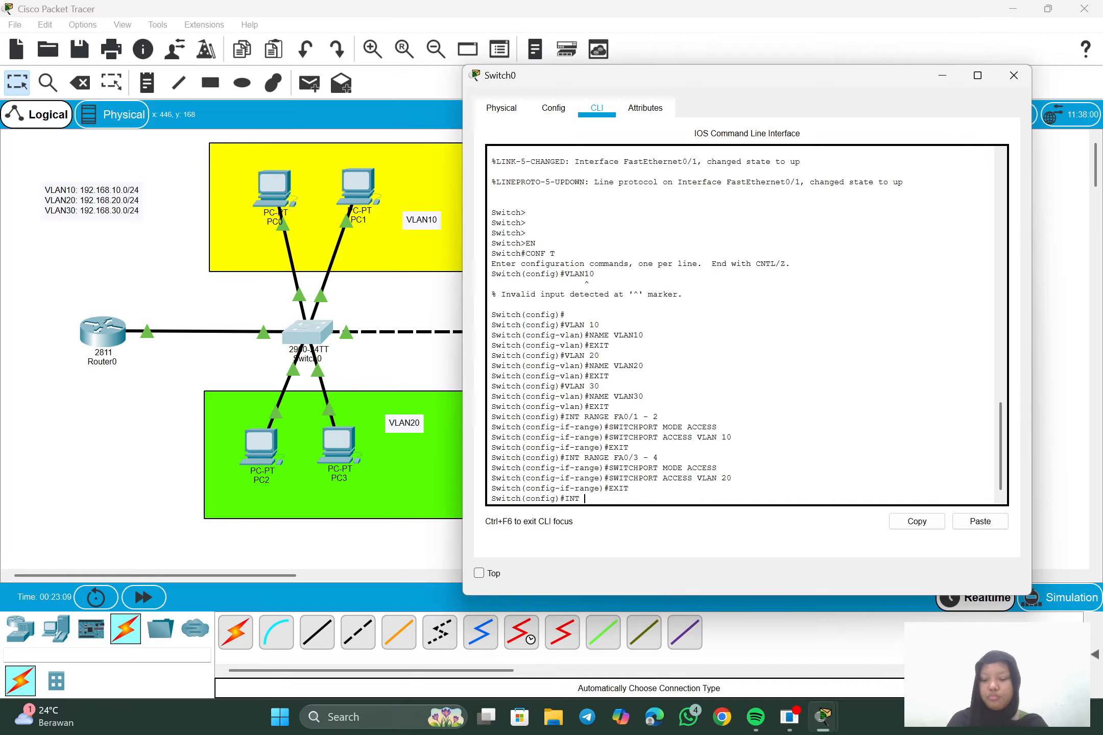
text(FA)
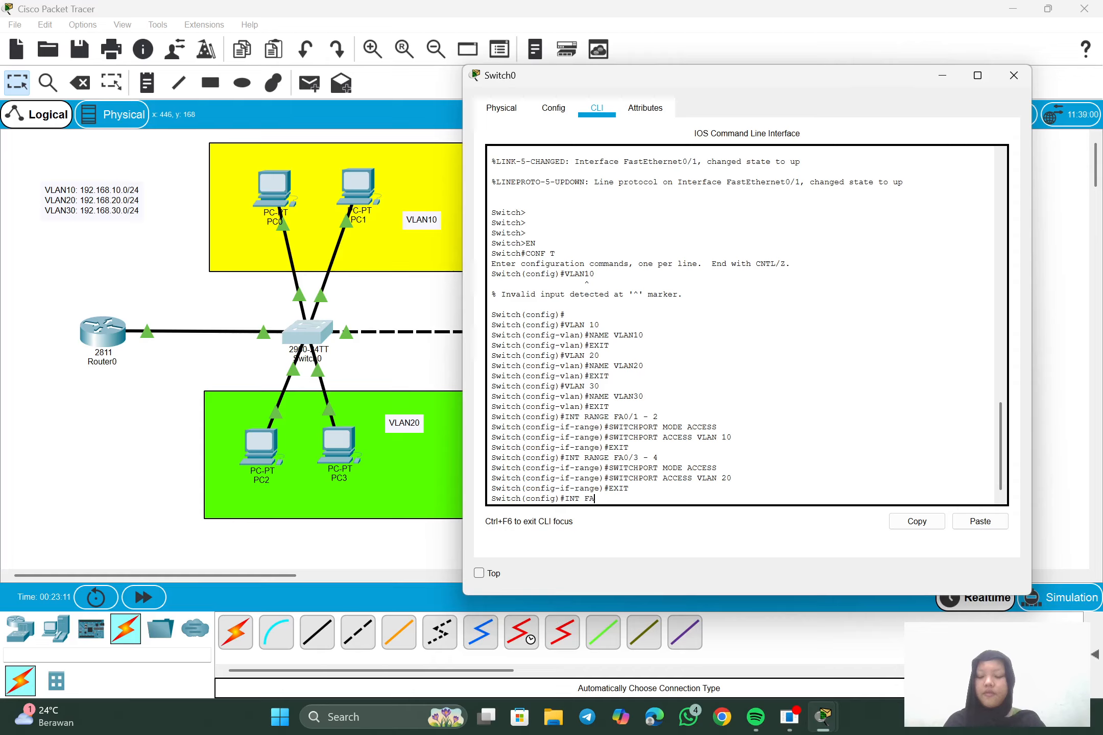
text(0/)
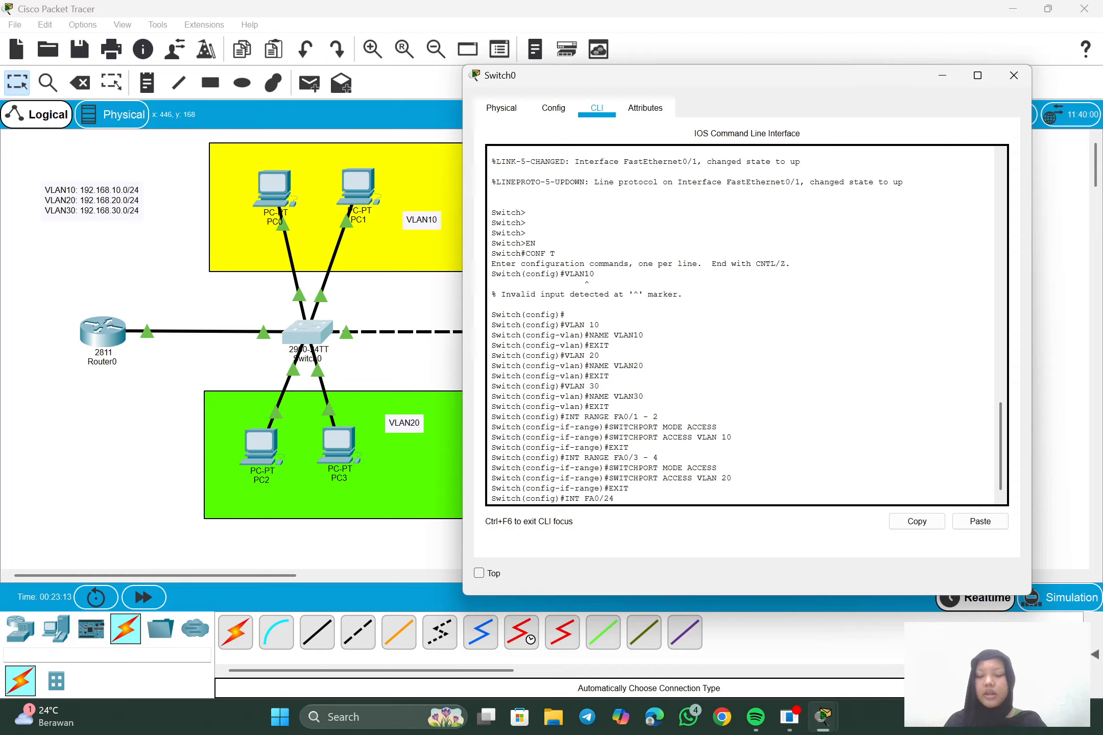
text(24)
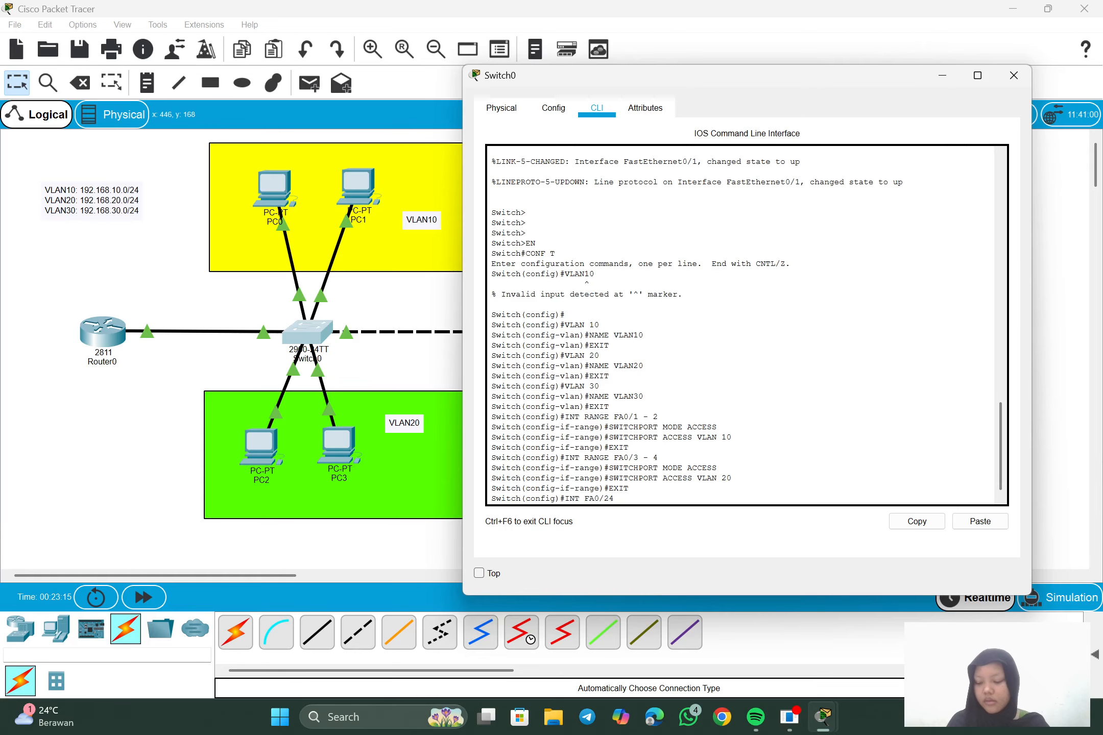
key(Return)
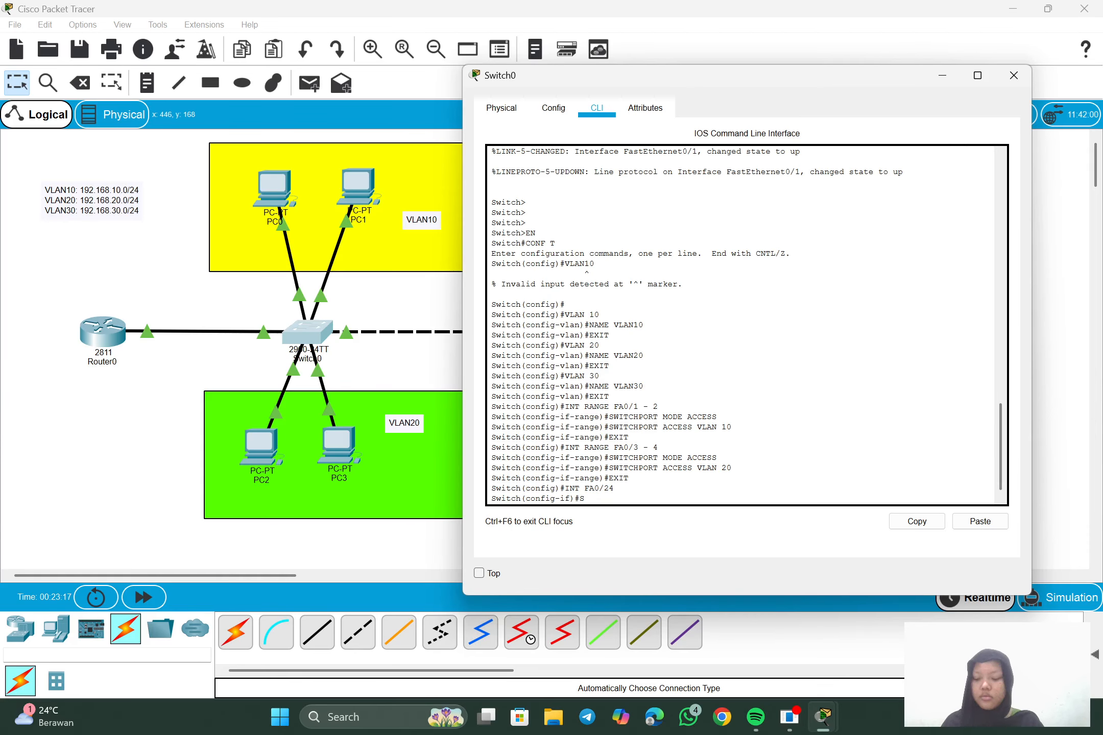
- Set port FA0/24 on Switch0 to trunk mode with SWITCHPORT MODE TRUNK and exit the interface configuration
text(SWITCHPO)
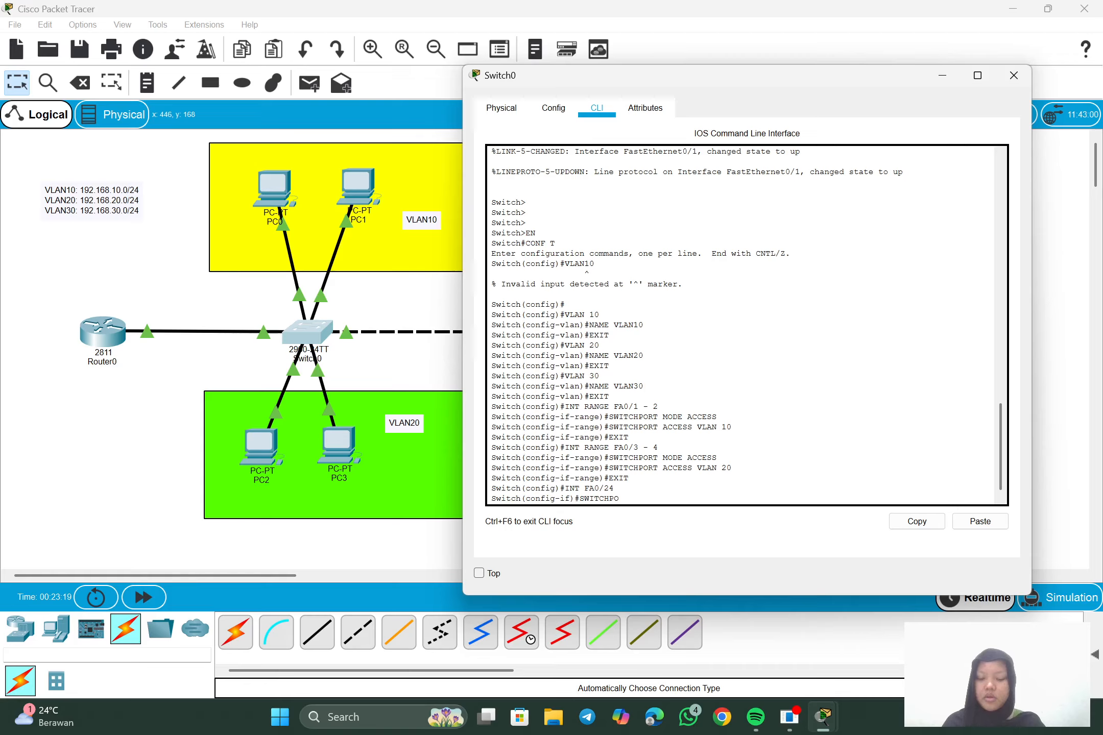
text(RT M)
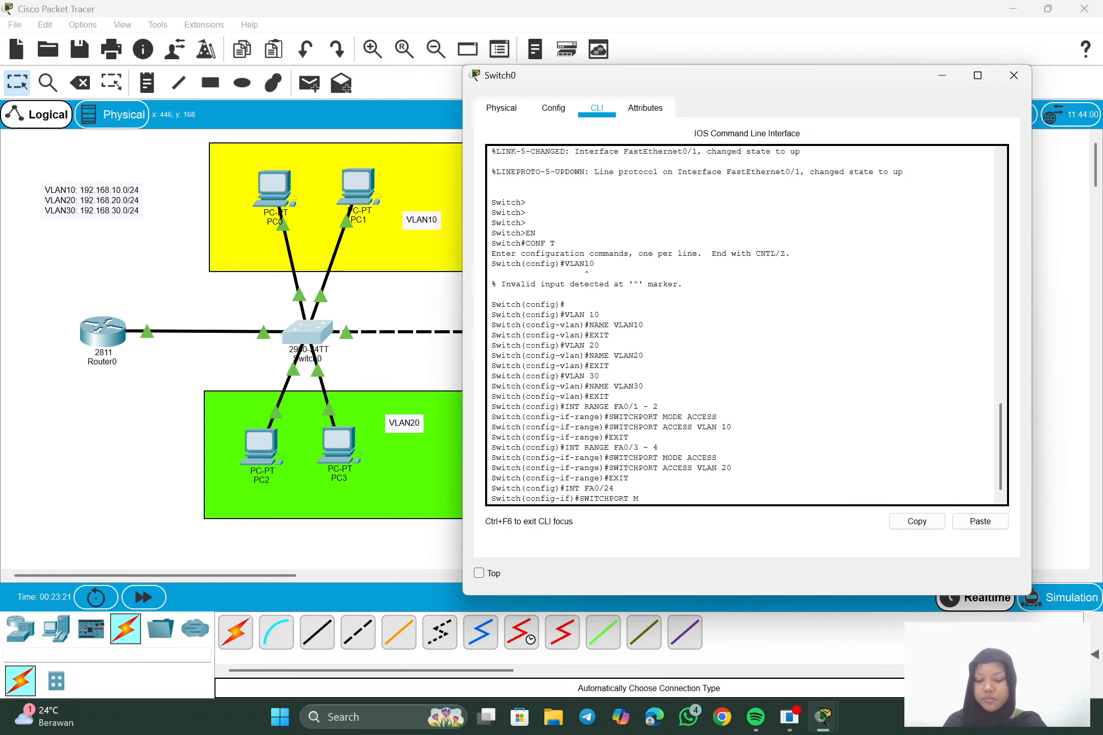
text(ODE TRUNK)
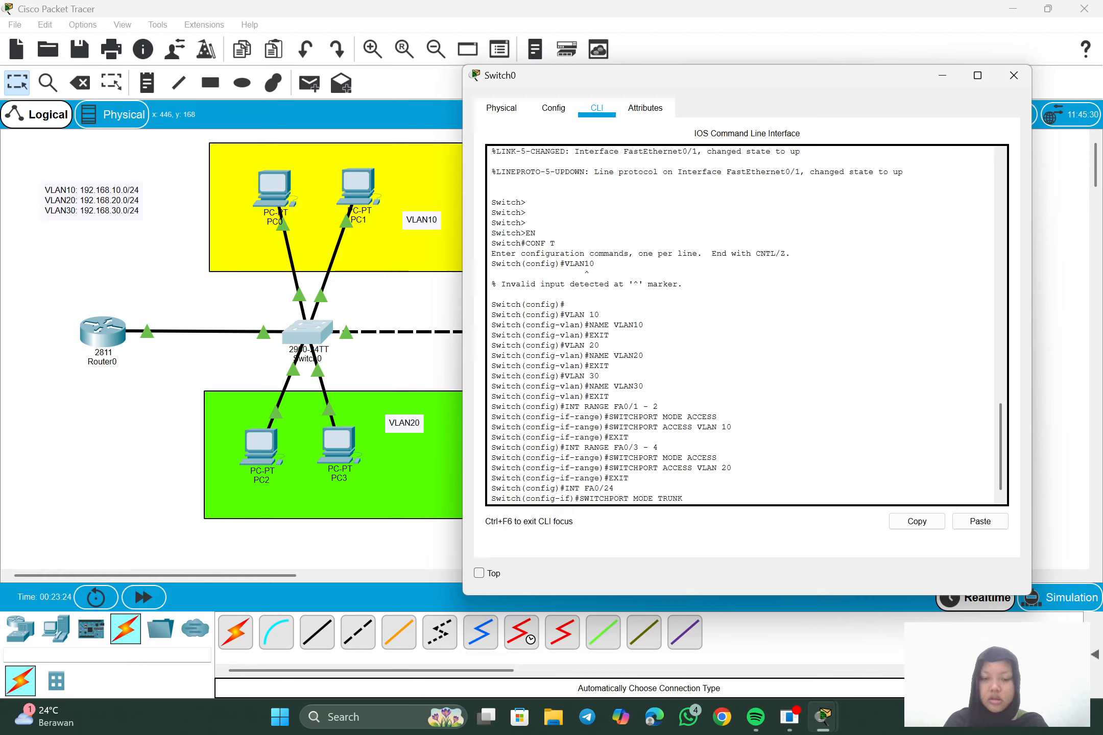
key(Return)
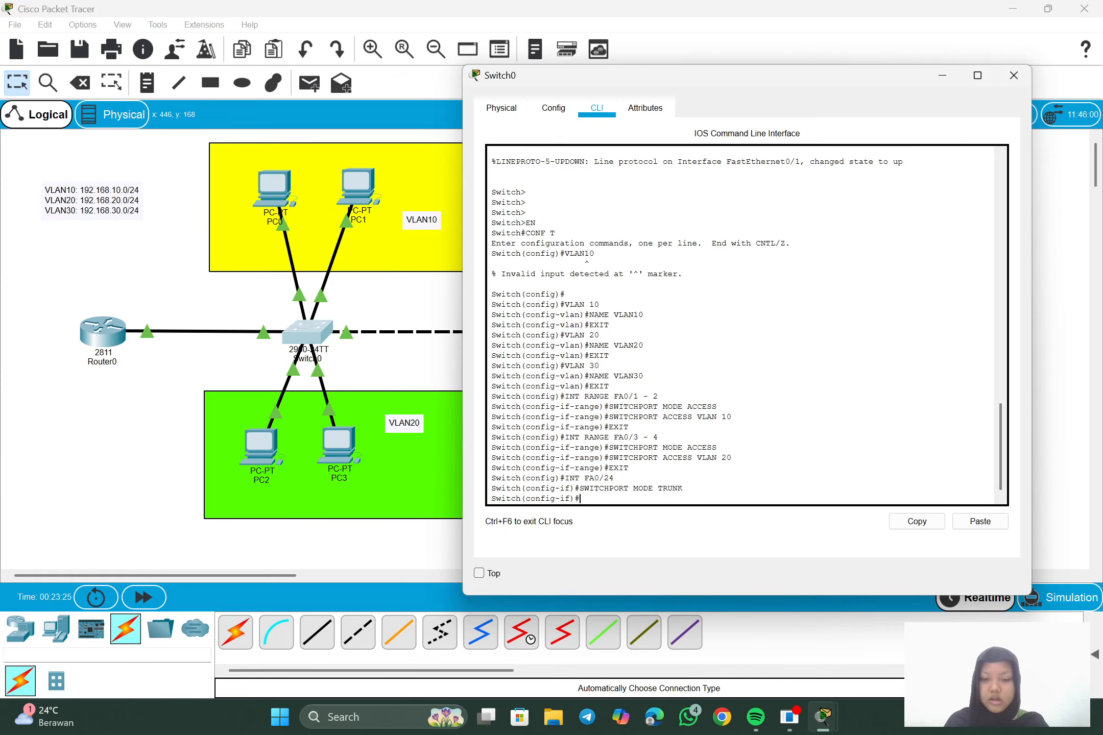
text(EXIT)
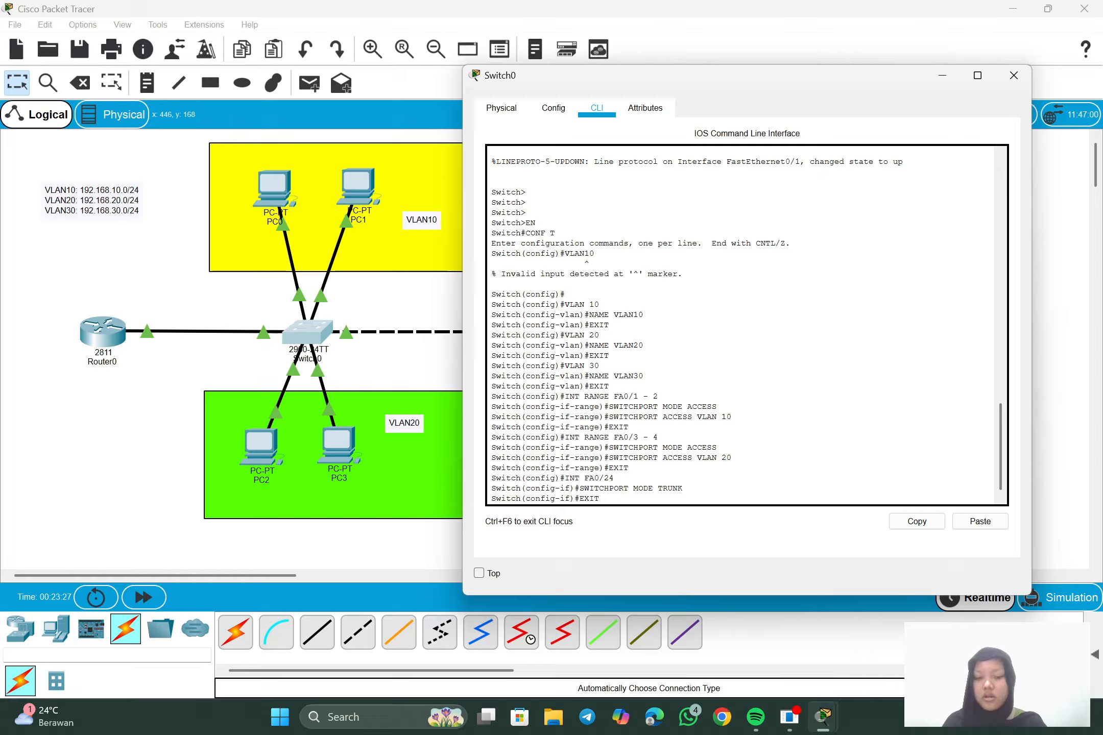
key(Return)
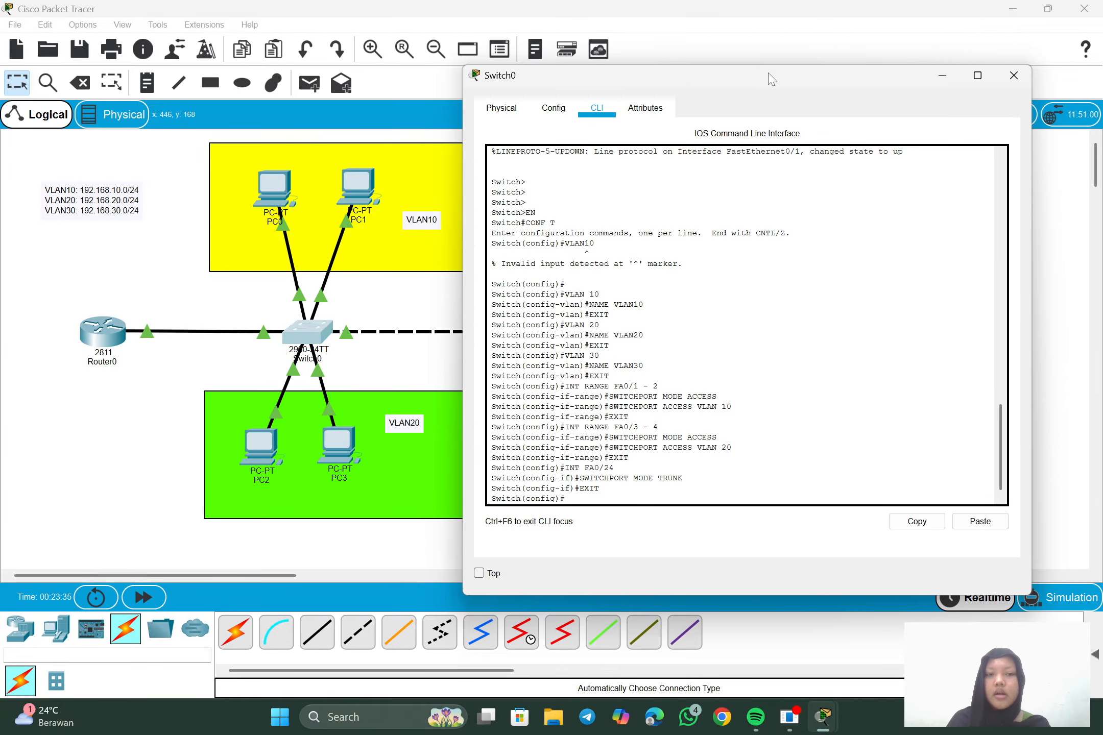
- Configure port FA0/23 on Switch0 as a trunk with INT FA0/23 and SWITCHPORT MODE TRUNK, and exit the interface configuration
drag(766, 80, 595, 113)
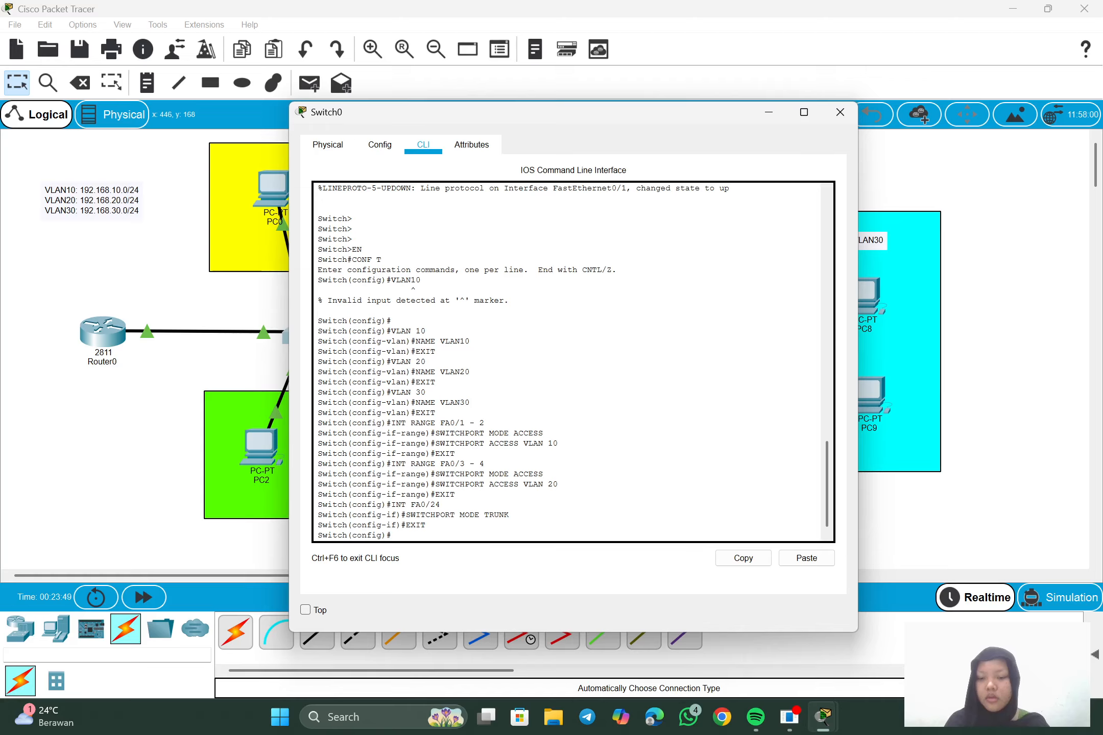
text(INT FA)
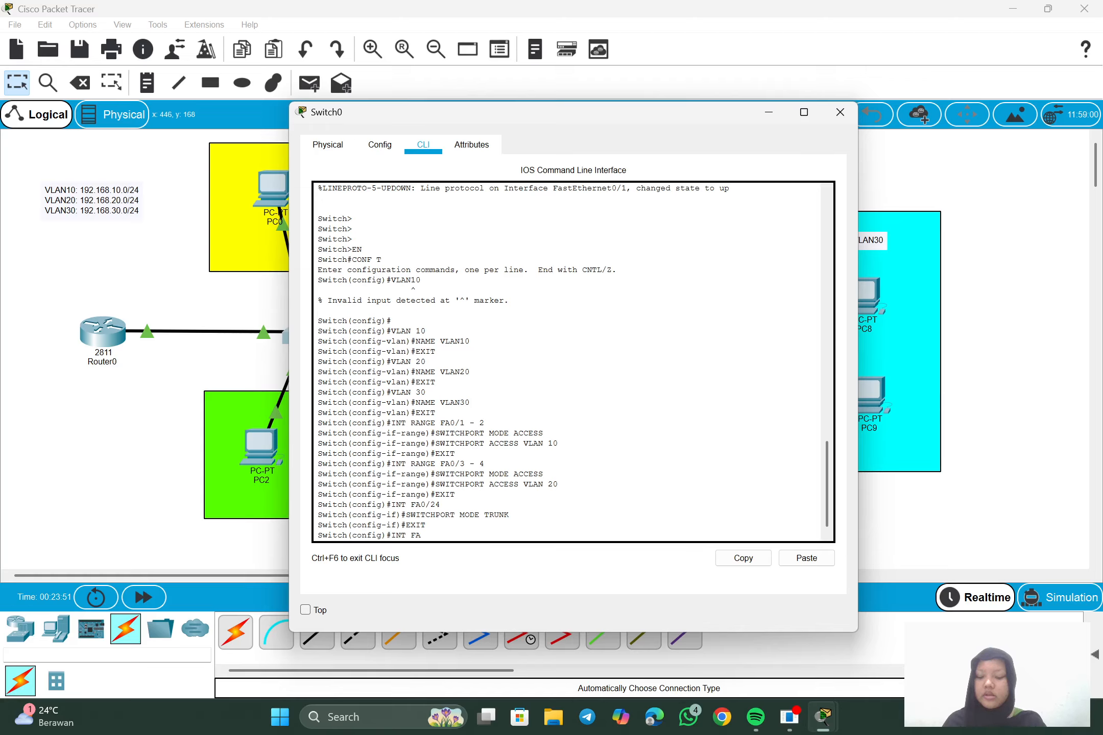
text(0/)
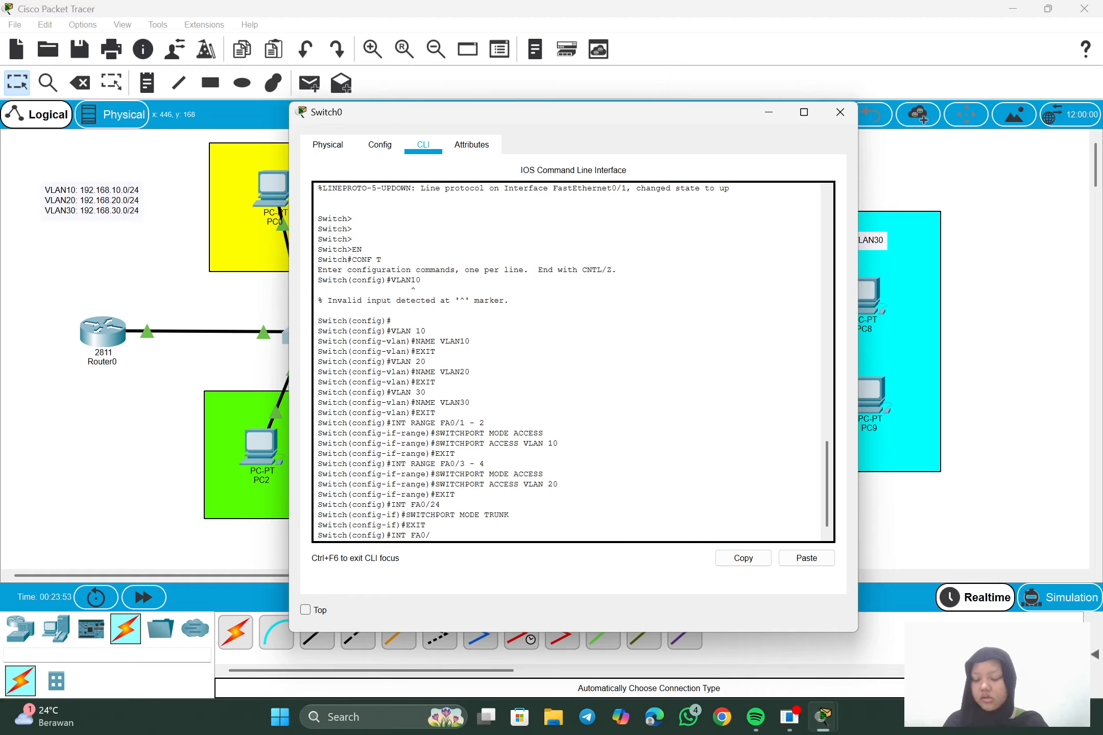
text(23)
key(Return)
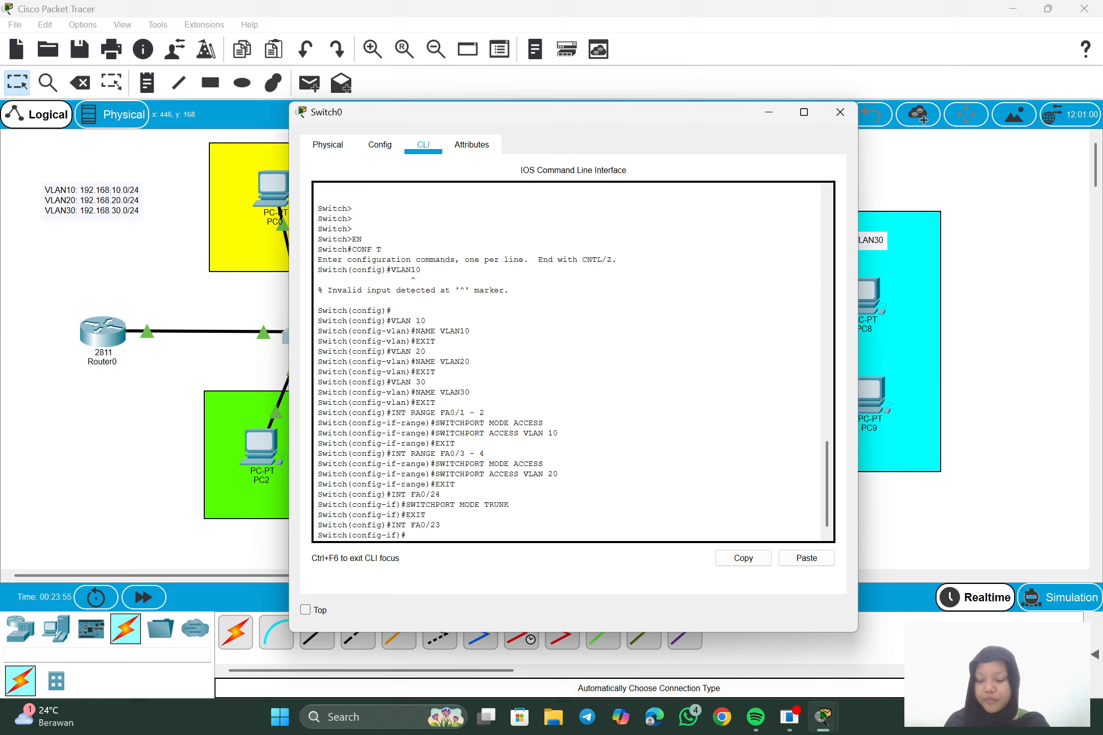
text(SWITCH)
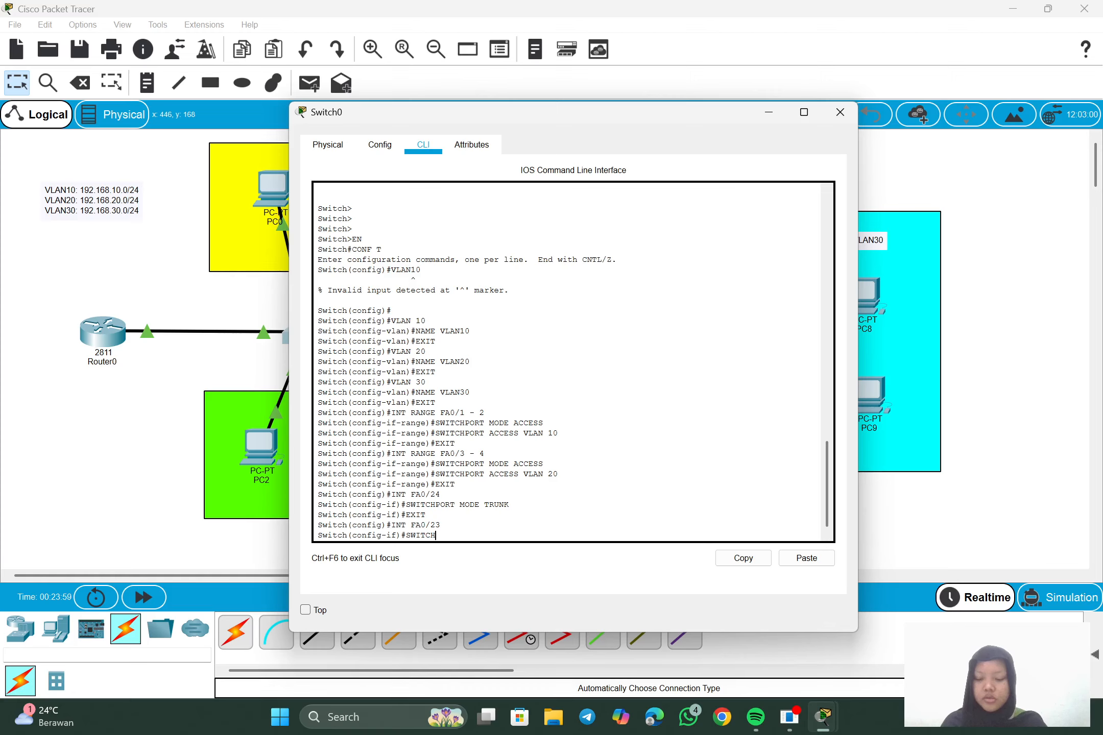
text(PORT)
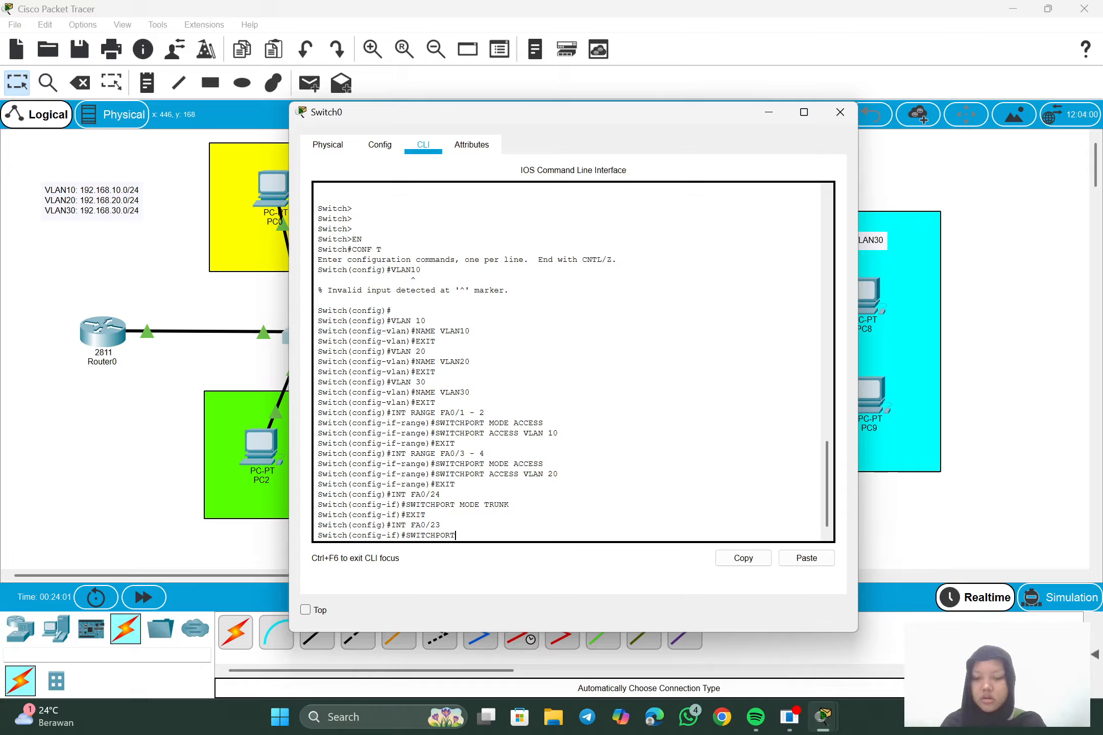
text( FA)
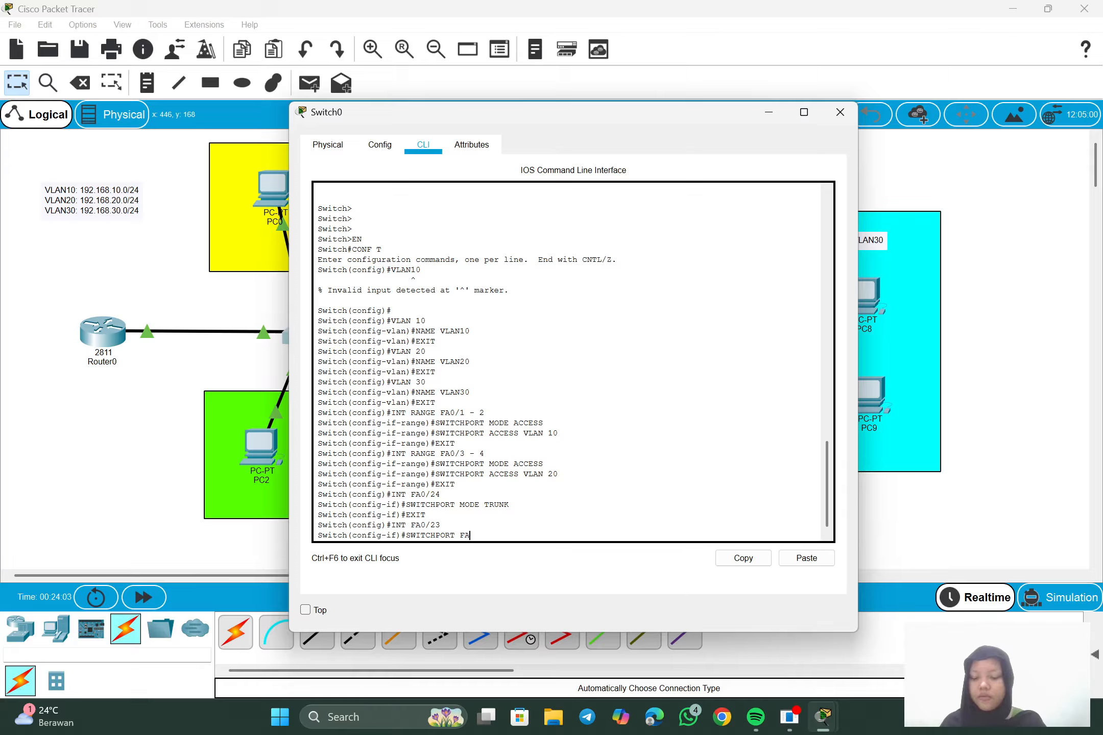
key(BackSpace)
key(BackSpace)
key(BackSpace)
text(MODE TRUNK)
key(Return)
text(EXIT)
key(Return)
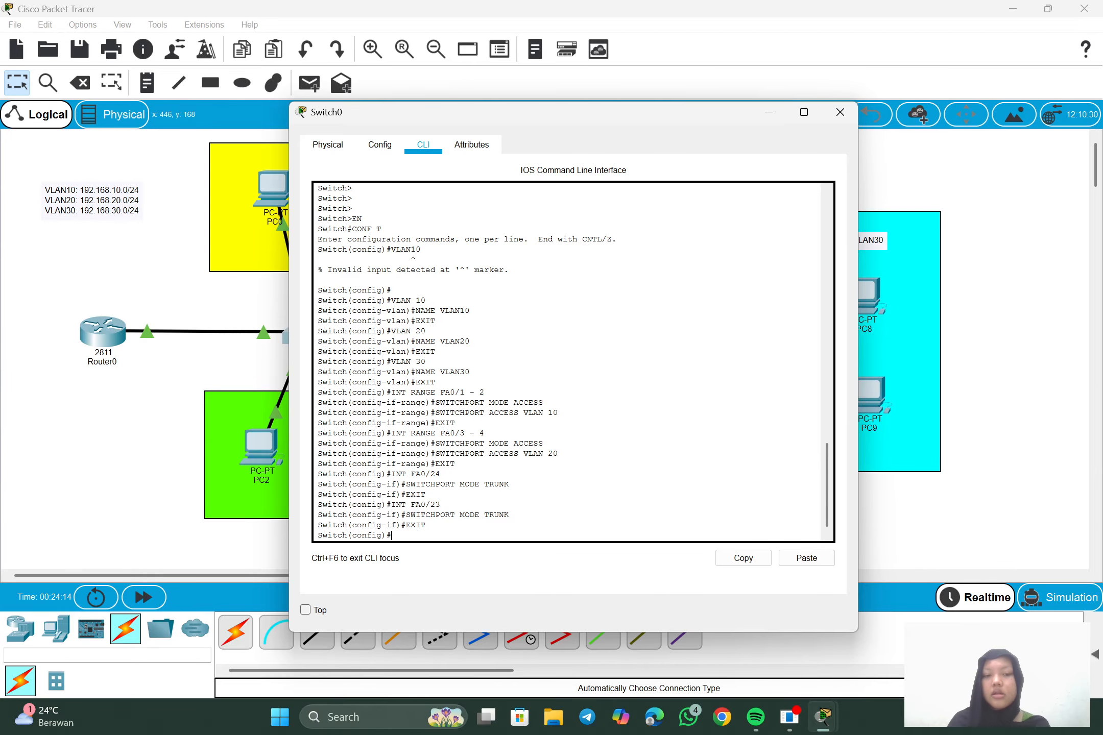
- Close Switch0 and enter global configuration mode in Switch1's command line with EN and CONF T
click(839, 112)
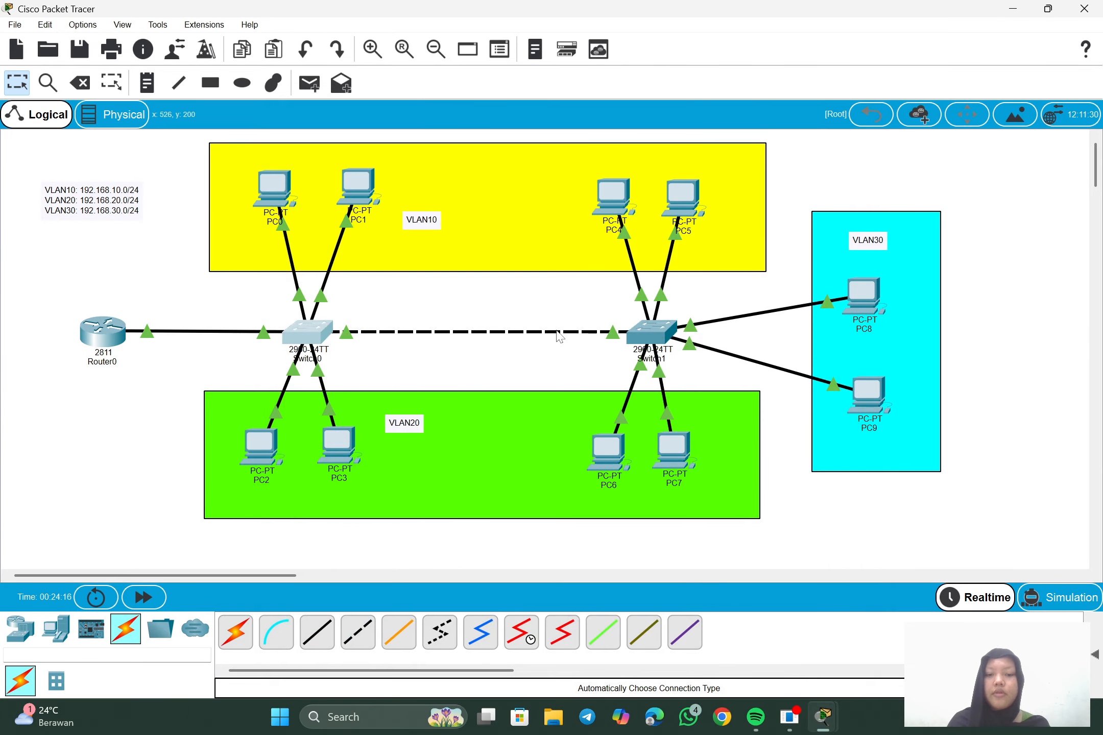
click(649, 331)
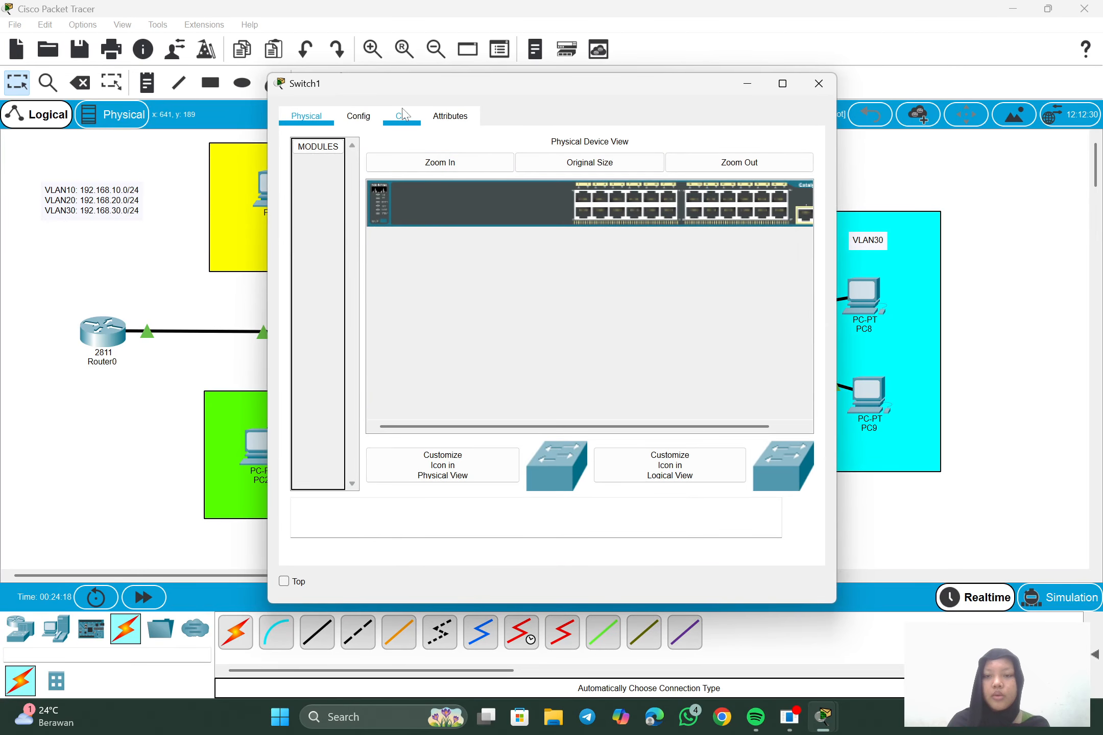
click(402, 116)
key(Return)
key(Return)
key(Return)
key(Return)
text(EN)
key(Return)
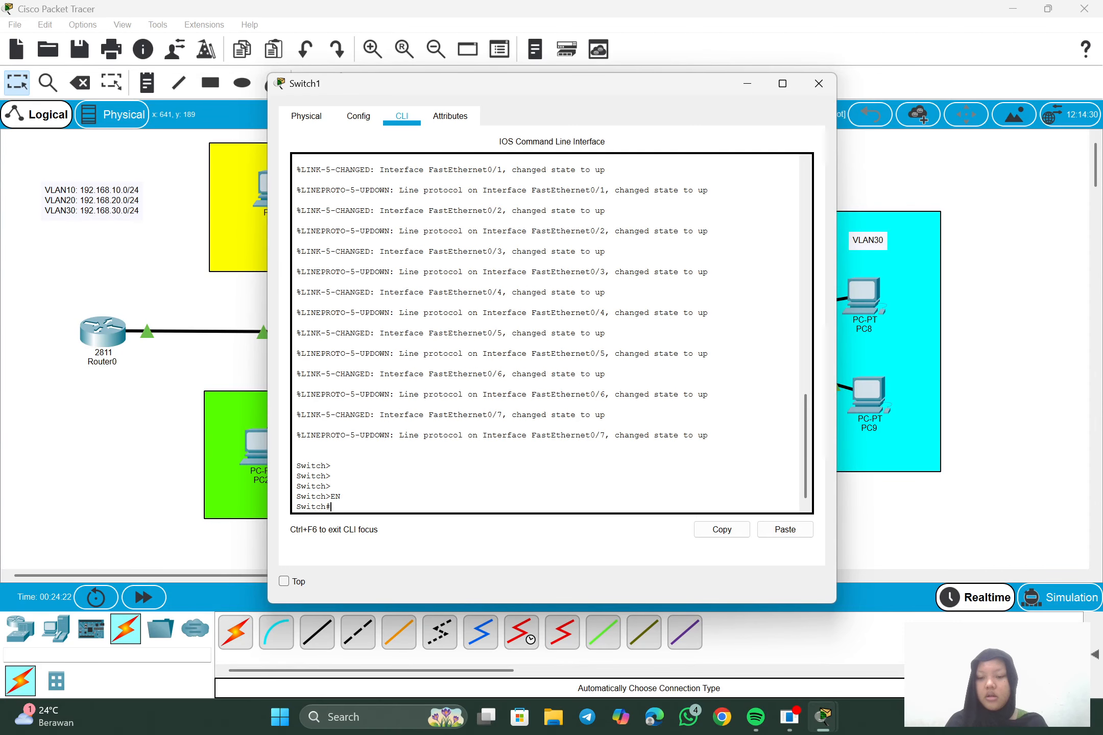
text(CONF T)
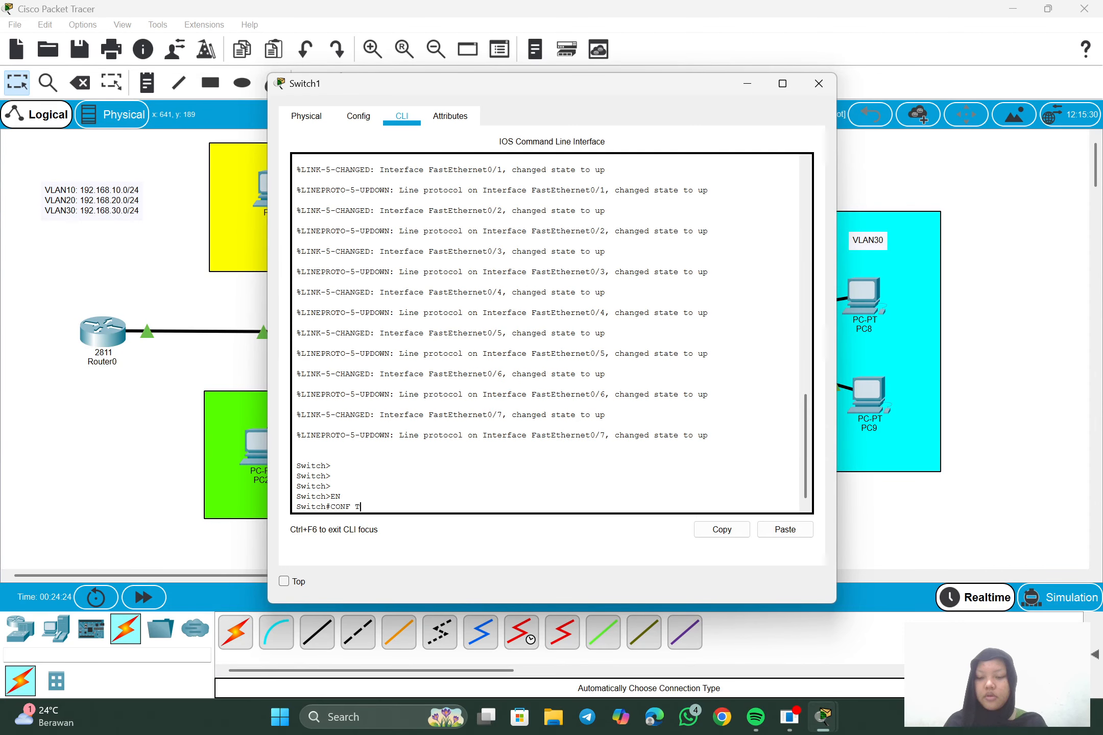
key(Return)
key(Return)
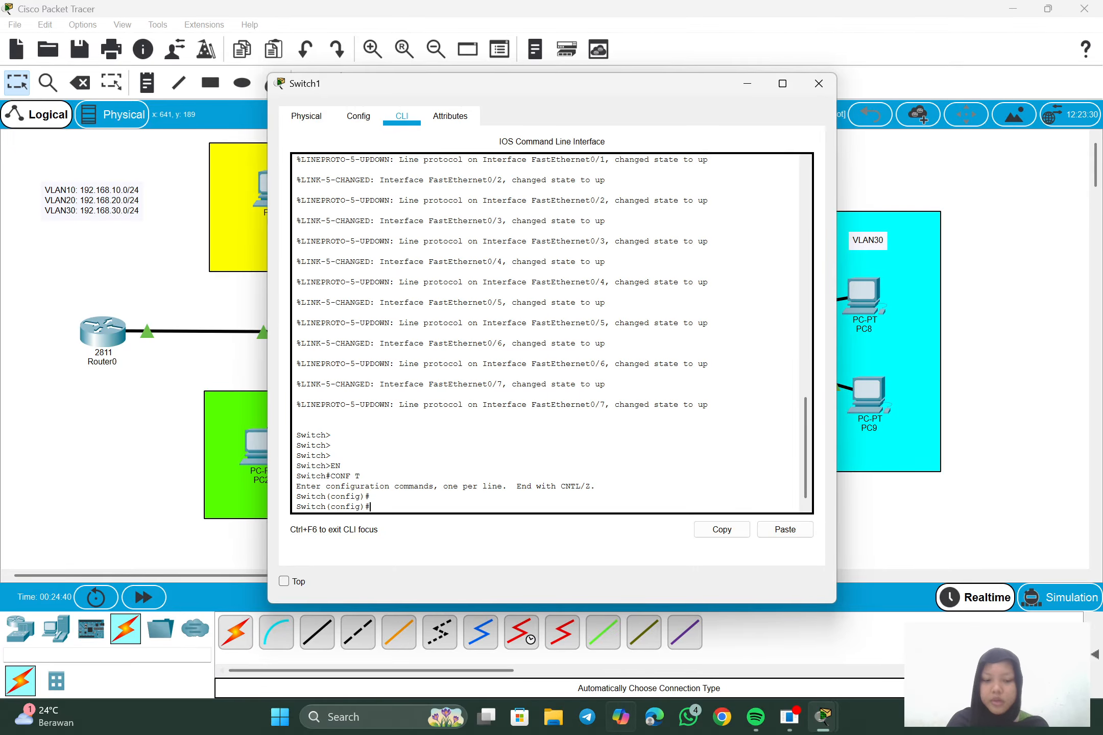
click(795, 720)
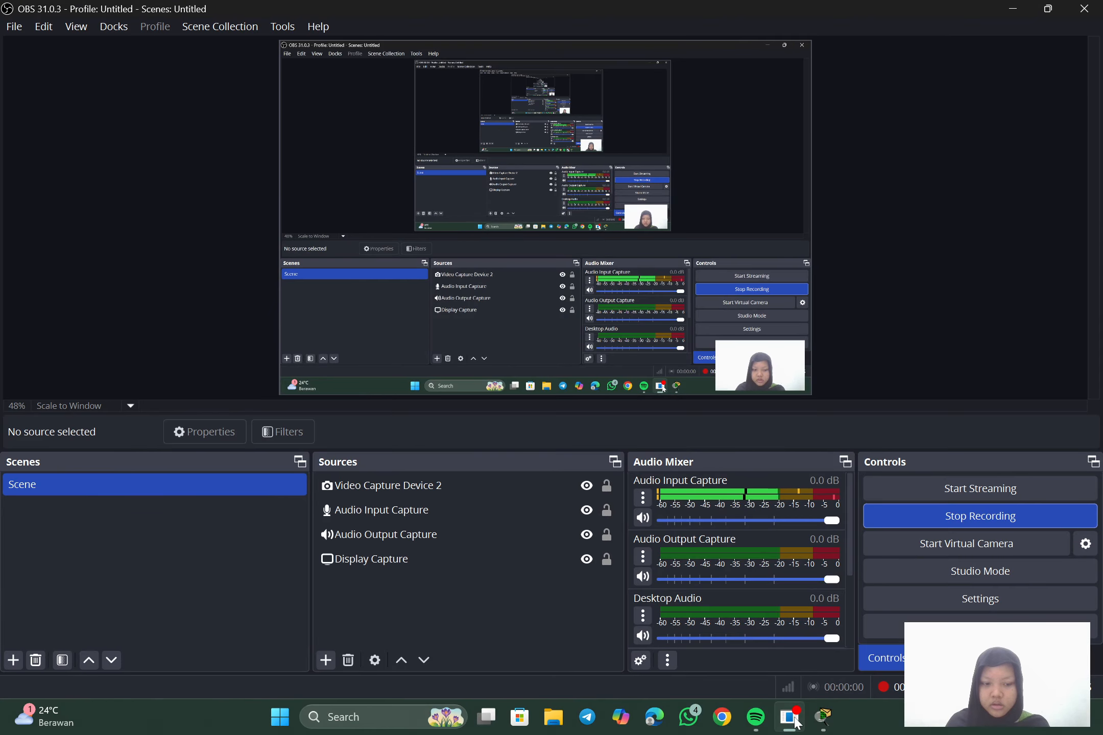
mouse_move(817, 728)
click(680, 638)
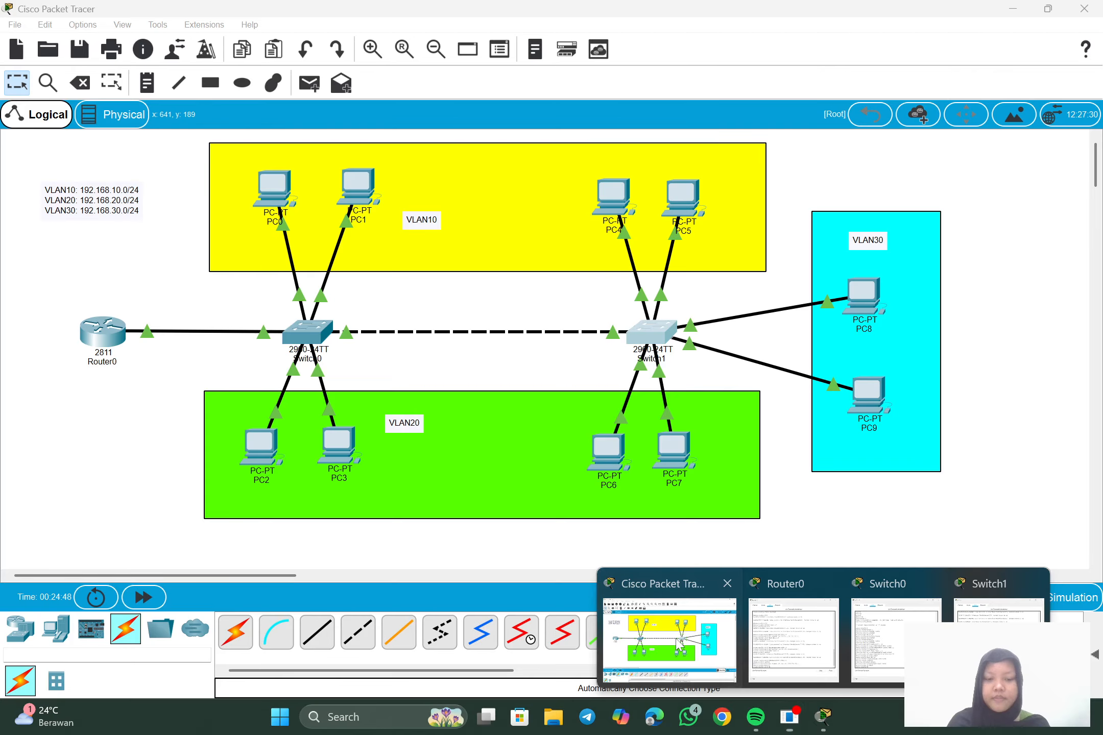
click(646, 332)
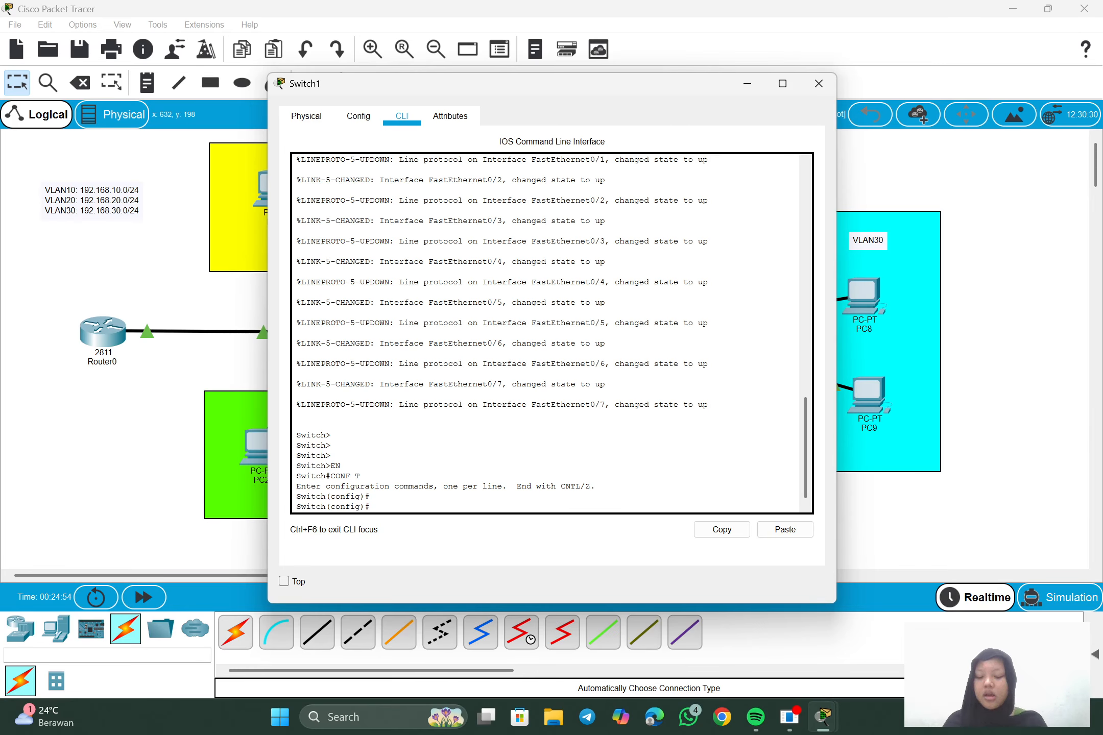
- Create VLANs 10, 20 and 30 on Switch1 with VLAN 10, VLAN 20 and VLAN 30
text(LAN)
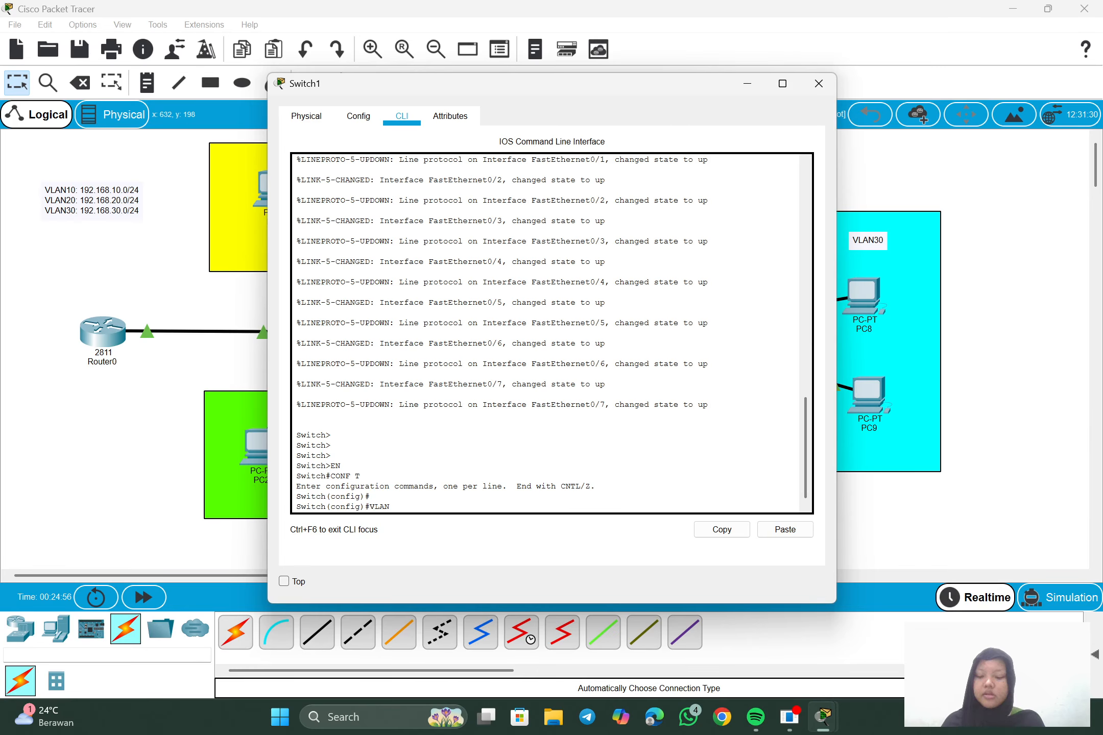
text( 10)
key(Return)
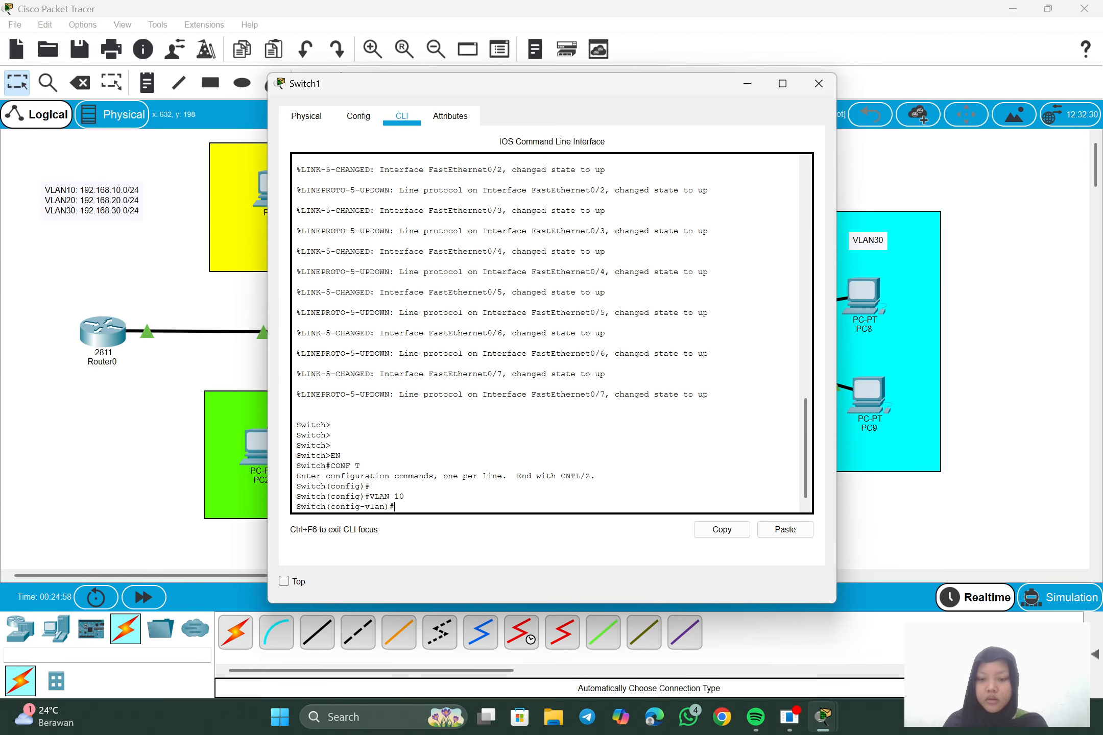
text(VLAN )
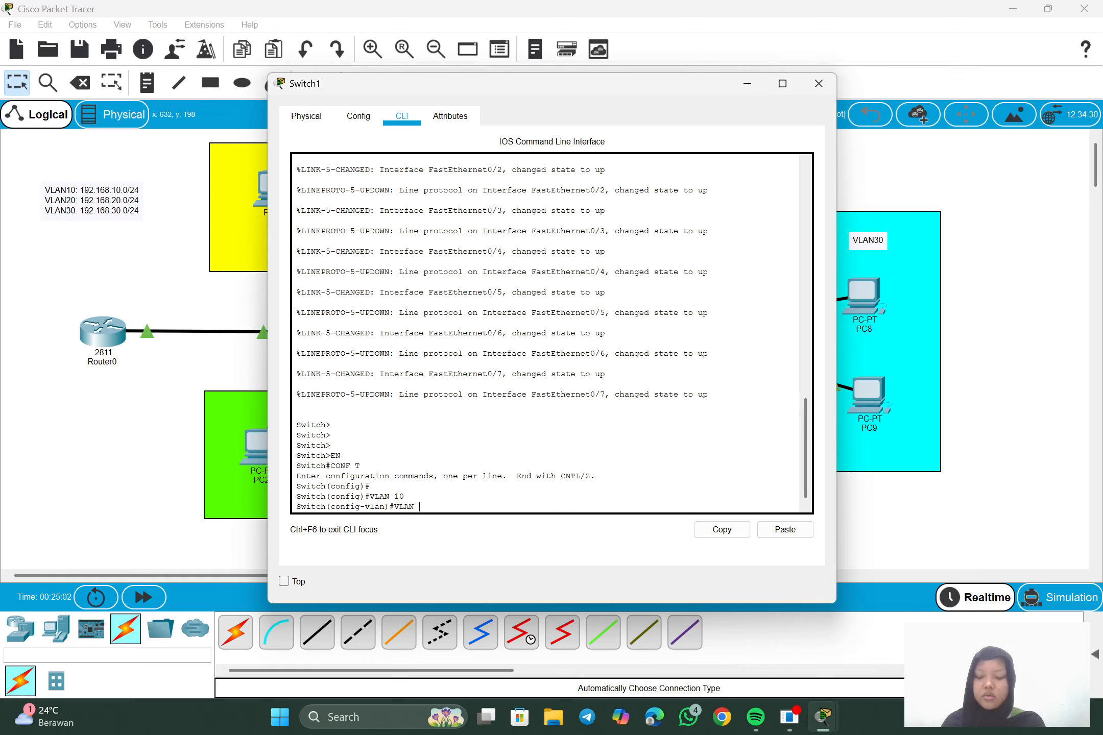
text(120)
key(Return)
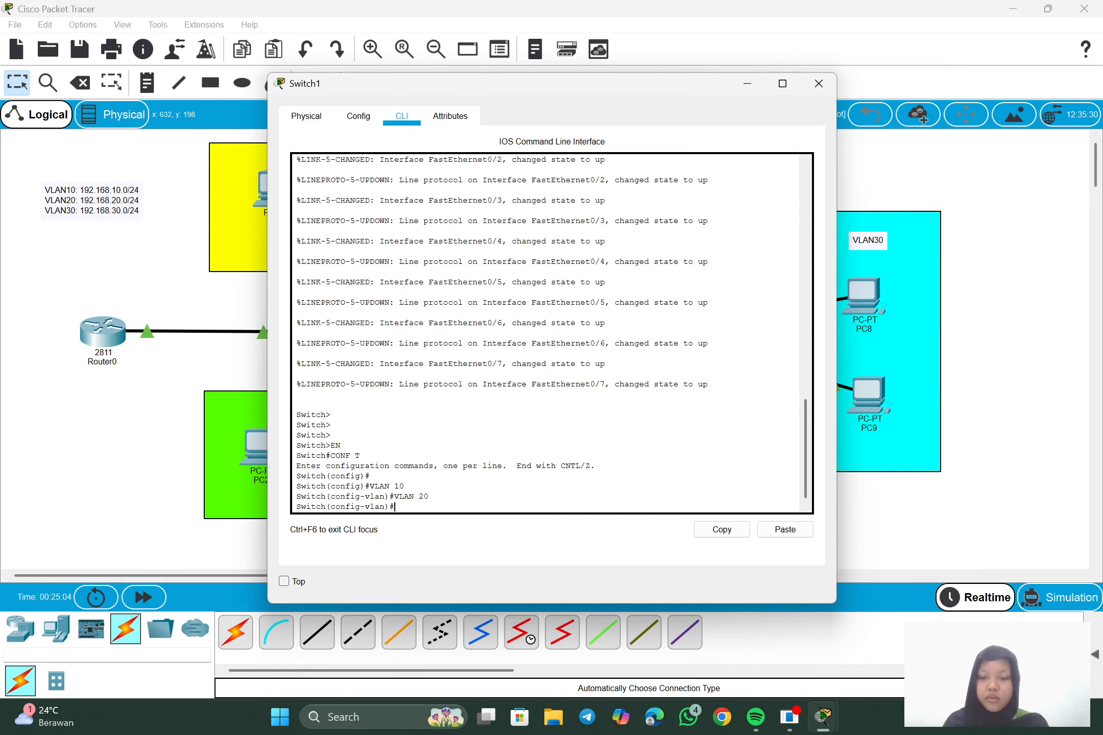
text(VLA)
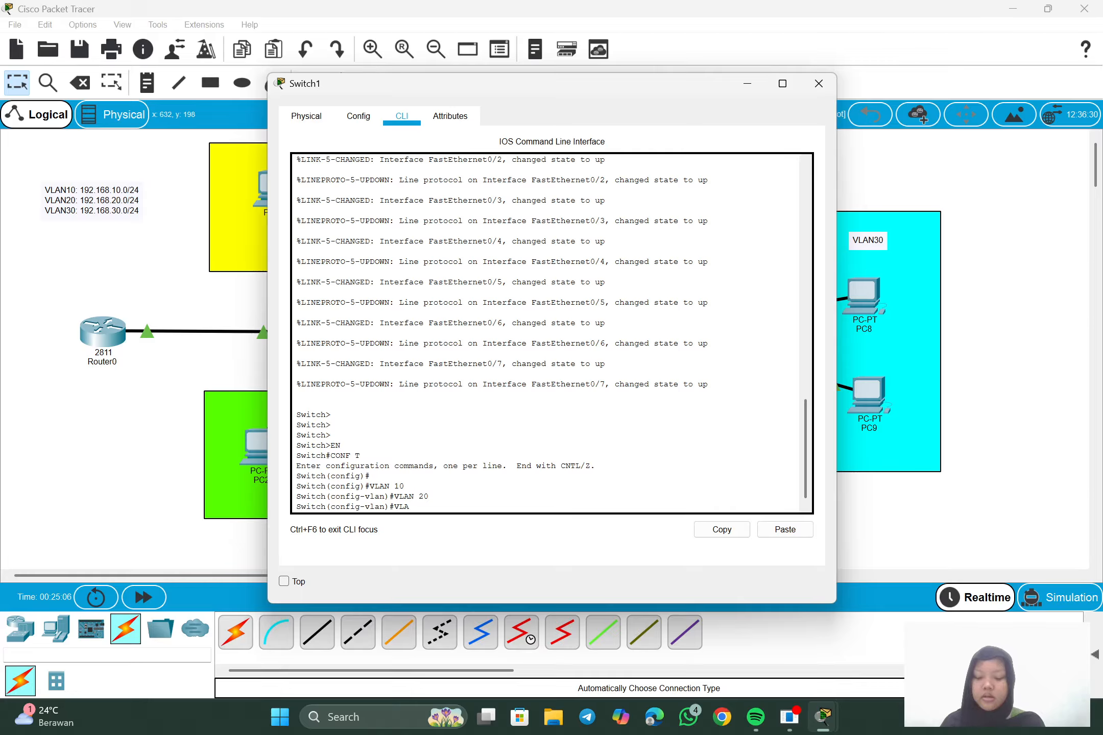
text(N 30)
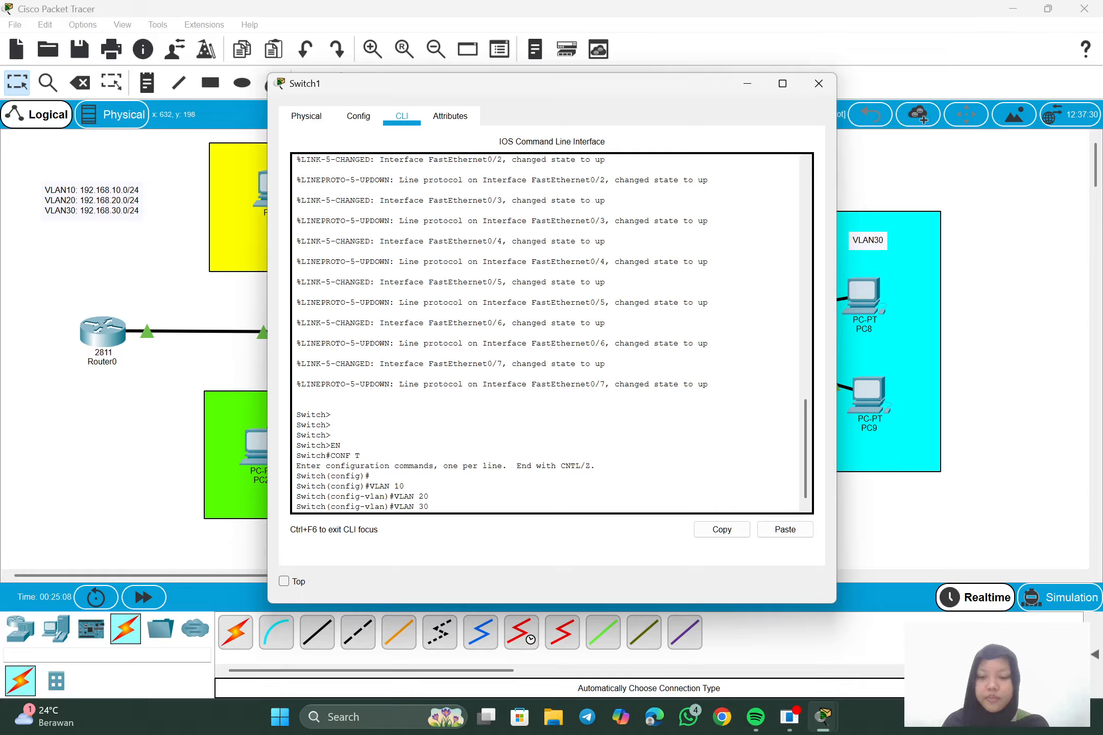
key(Return)
key(Return)
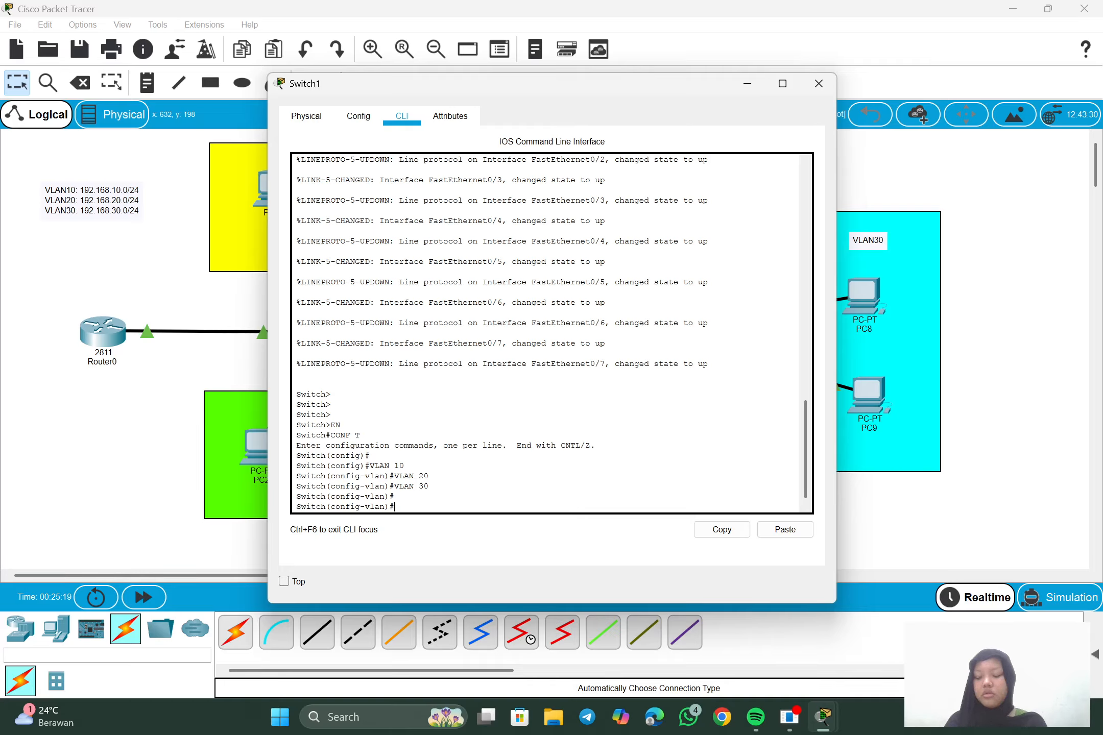
- Select ports FA0/1 and FA0/2 on Switch1 with INT RANGE FA0/1 - 2 and set them to SWITCHPORT MODE ACCESS
text(INT)
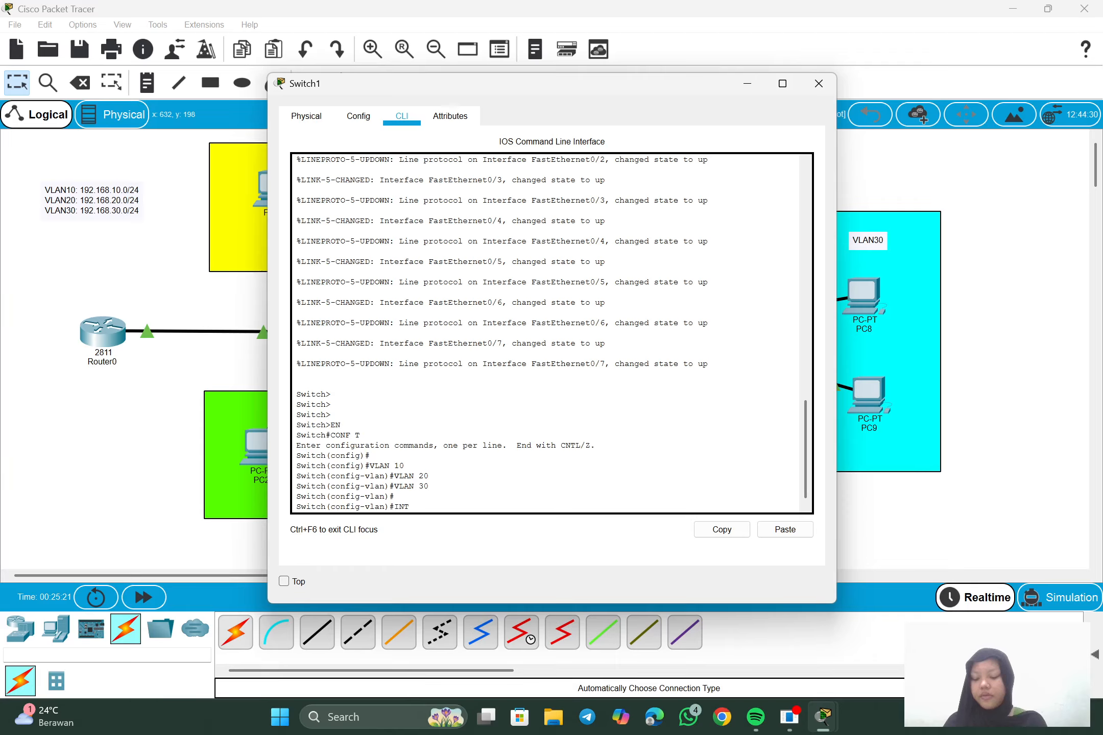
text( RANGE)
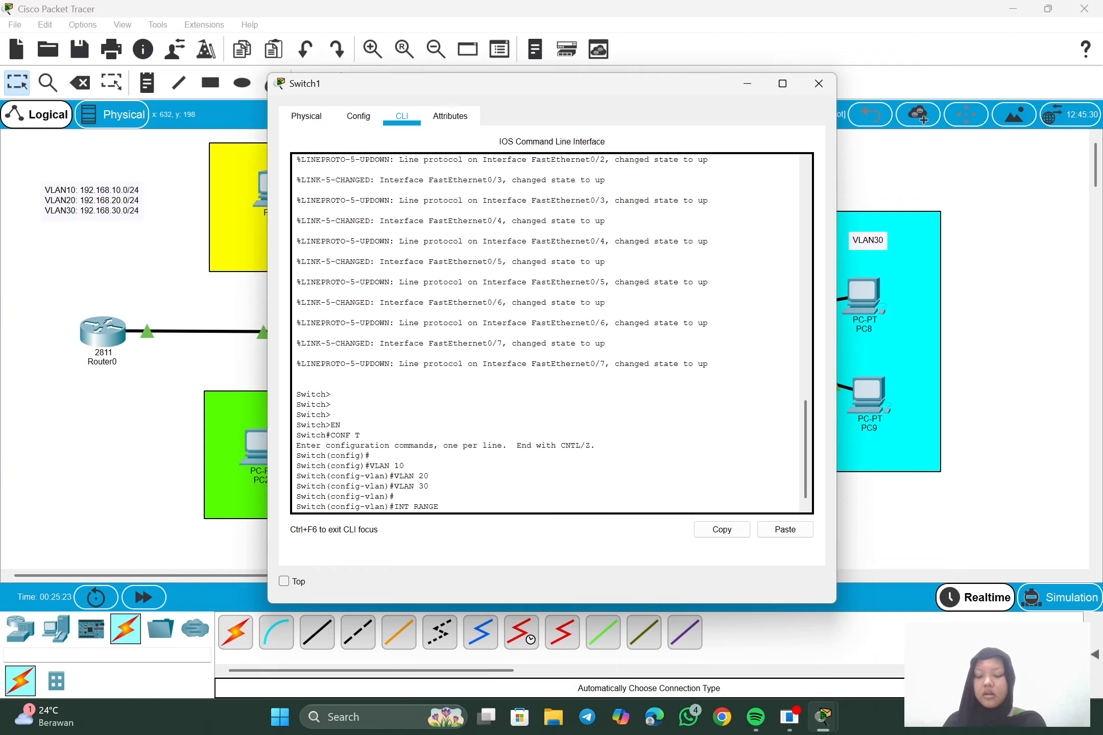
text( FA0/1 )
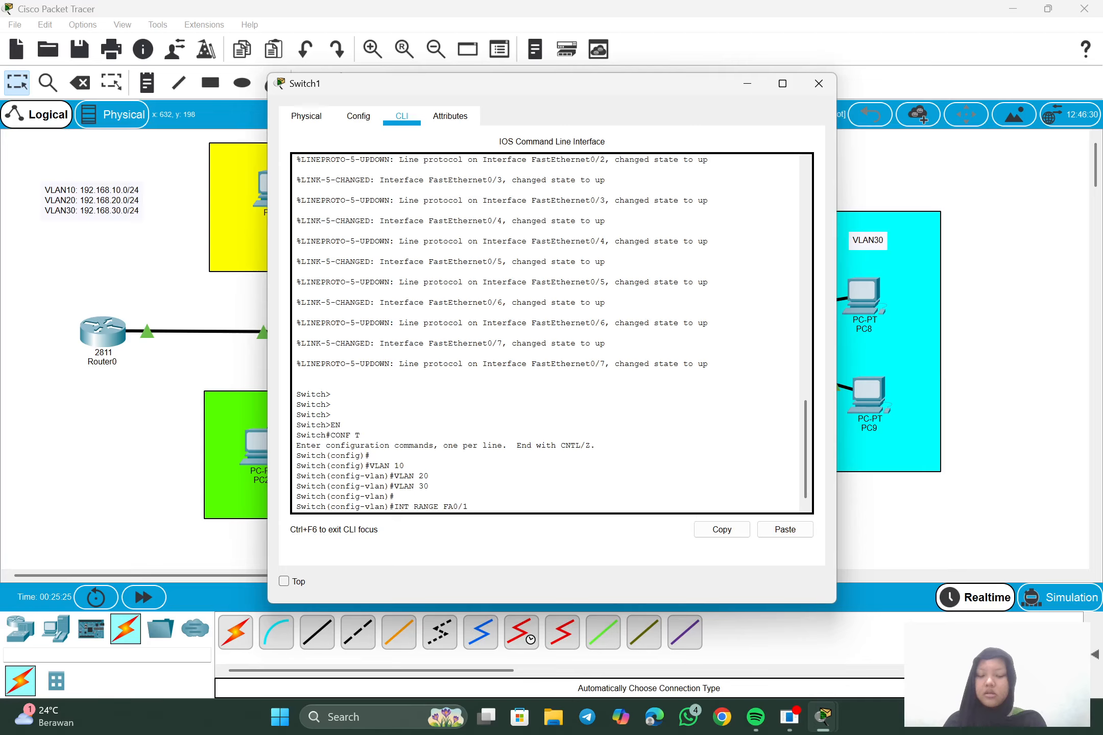
text(- )
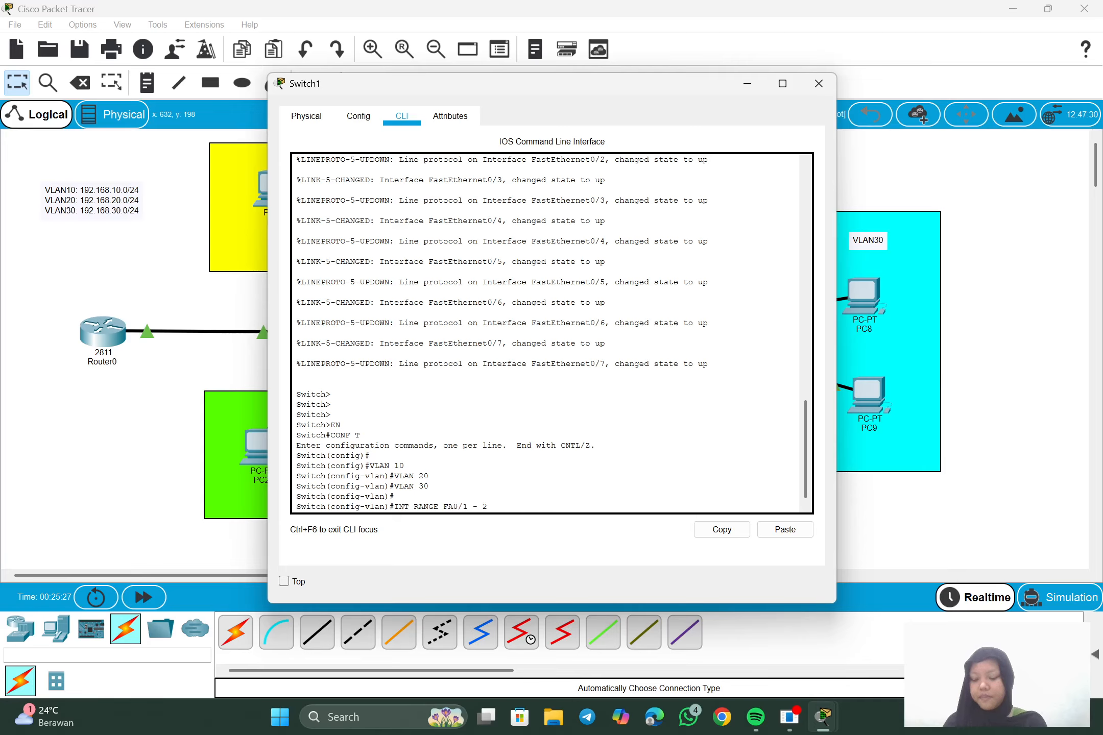
text(2)
key(Return)
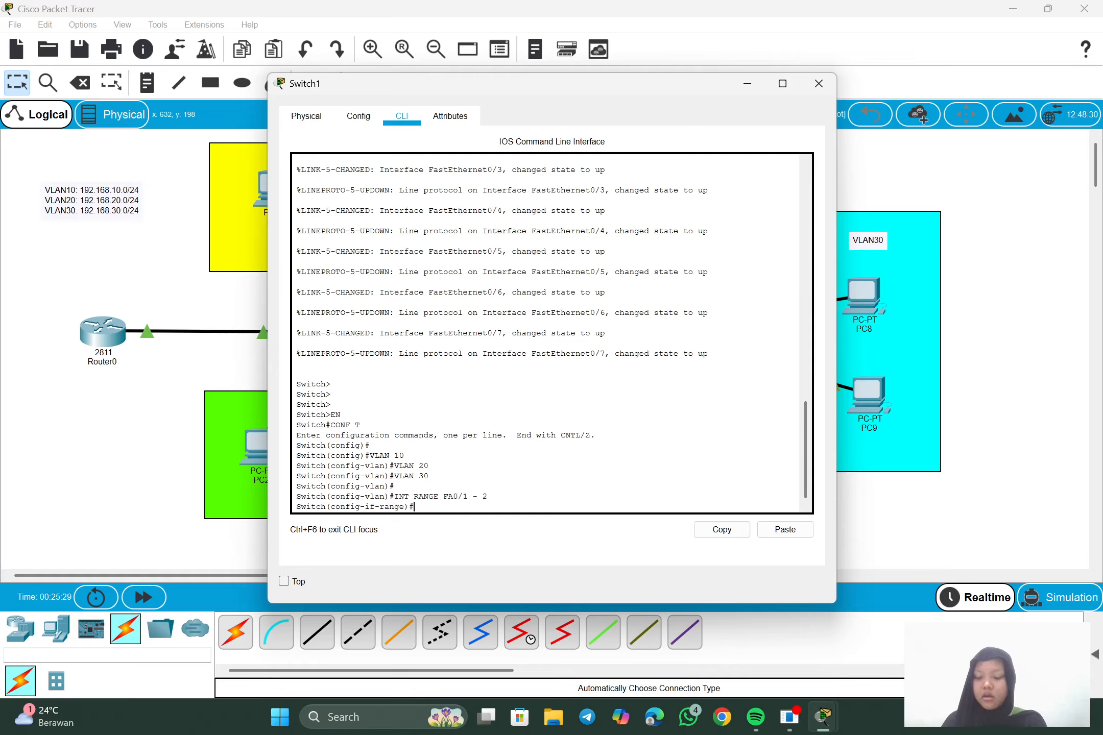
text(SWITC)
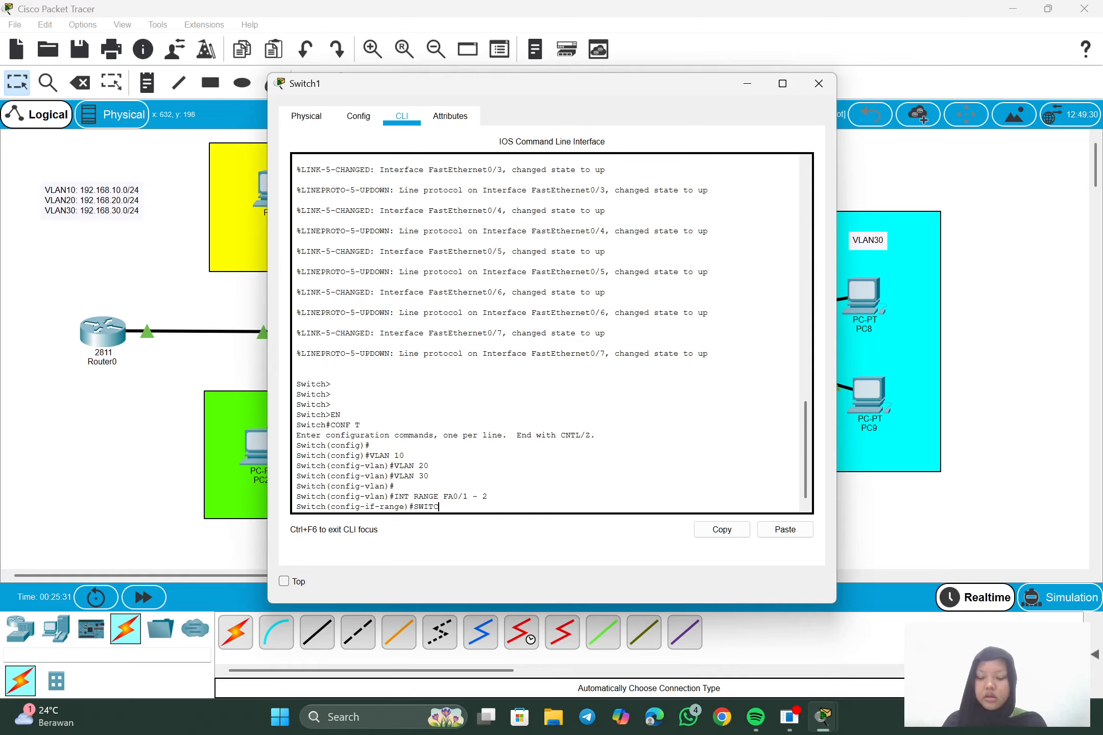
text(HPORT MO)
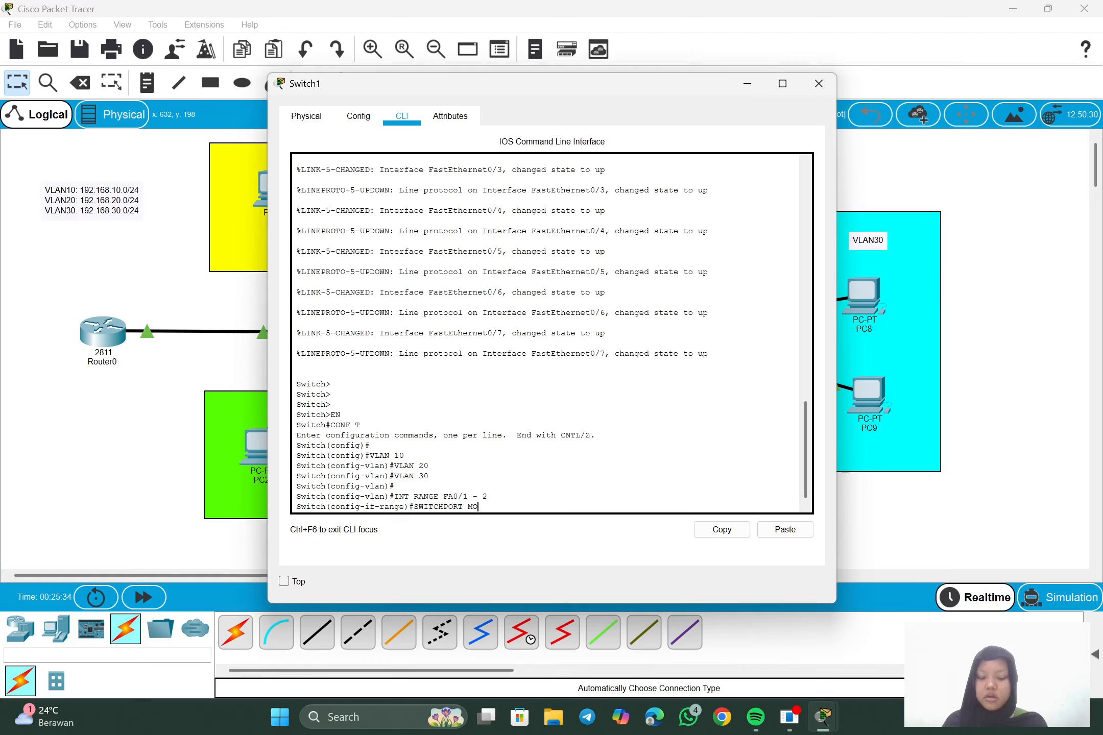
text(DE ACCESS)
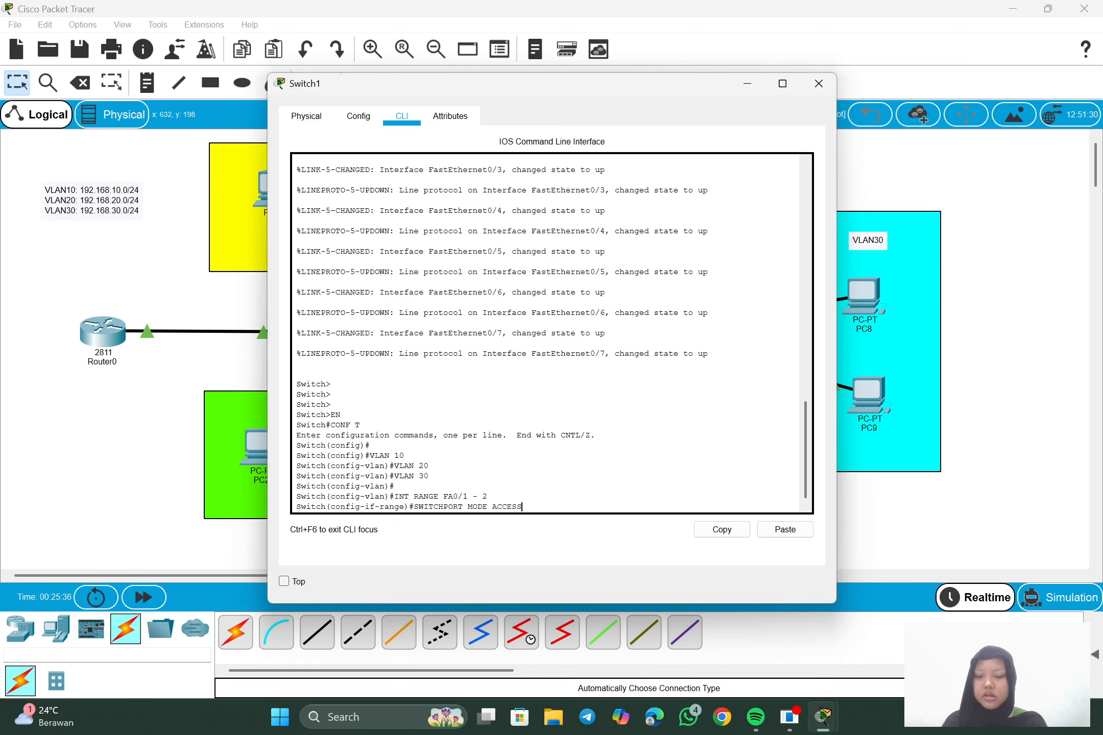
key(Return)
- Assign the selected FA0/1 - 2 ports to VLAN 10 with SWITCHPORT ACCESS VLAN 10 and exit the interface range configuration
text(SWITCH)
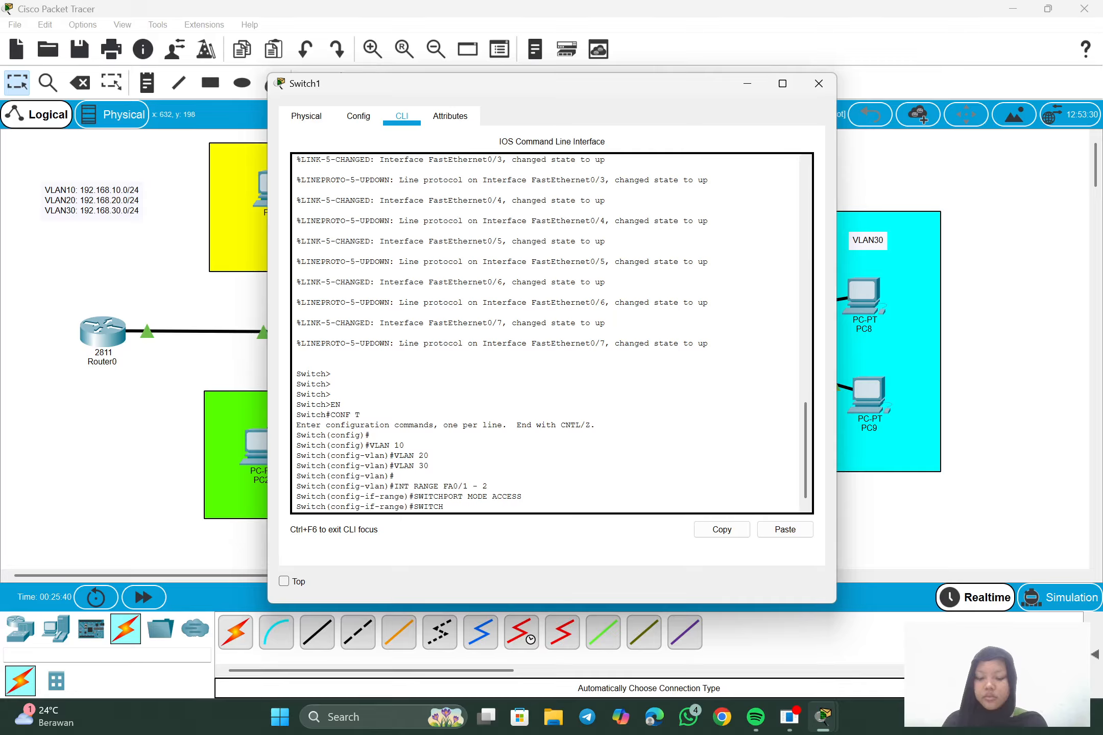
text(PORT ACCESS)
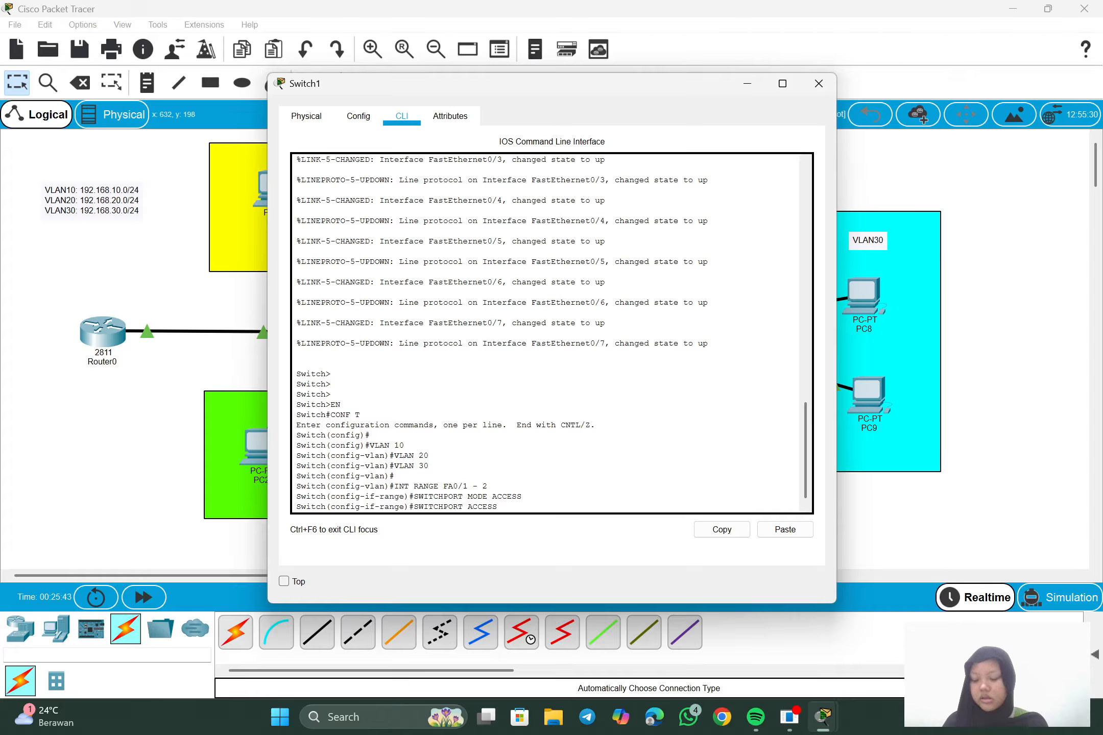
text( VLAN 10)
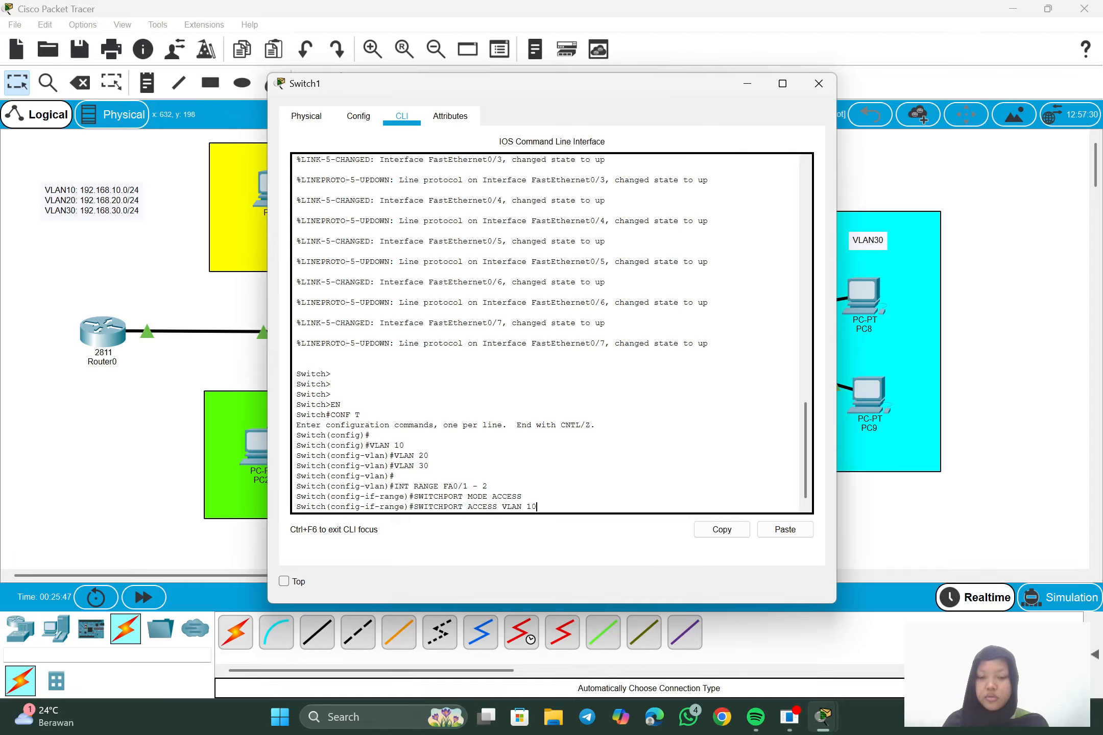
key(Return)
text(EXIT)
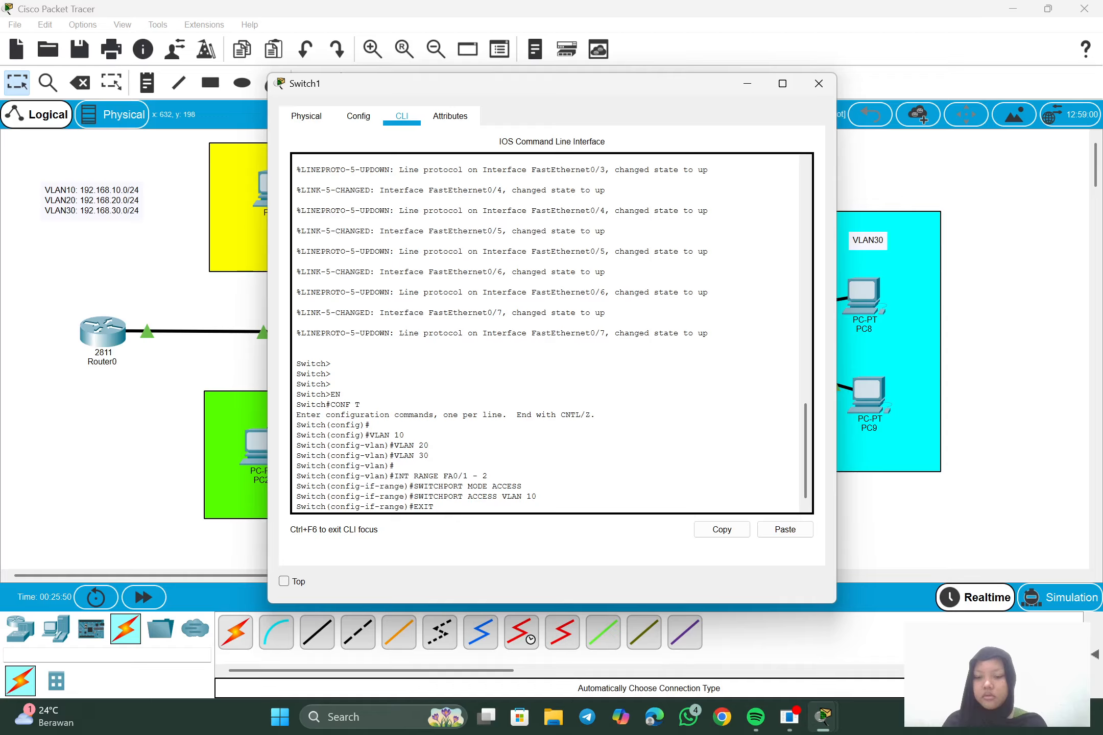
key(Return)
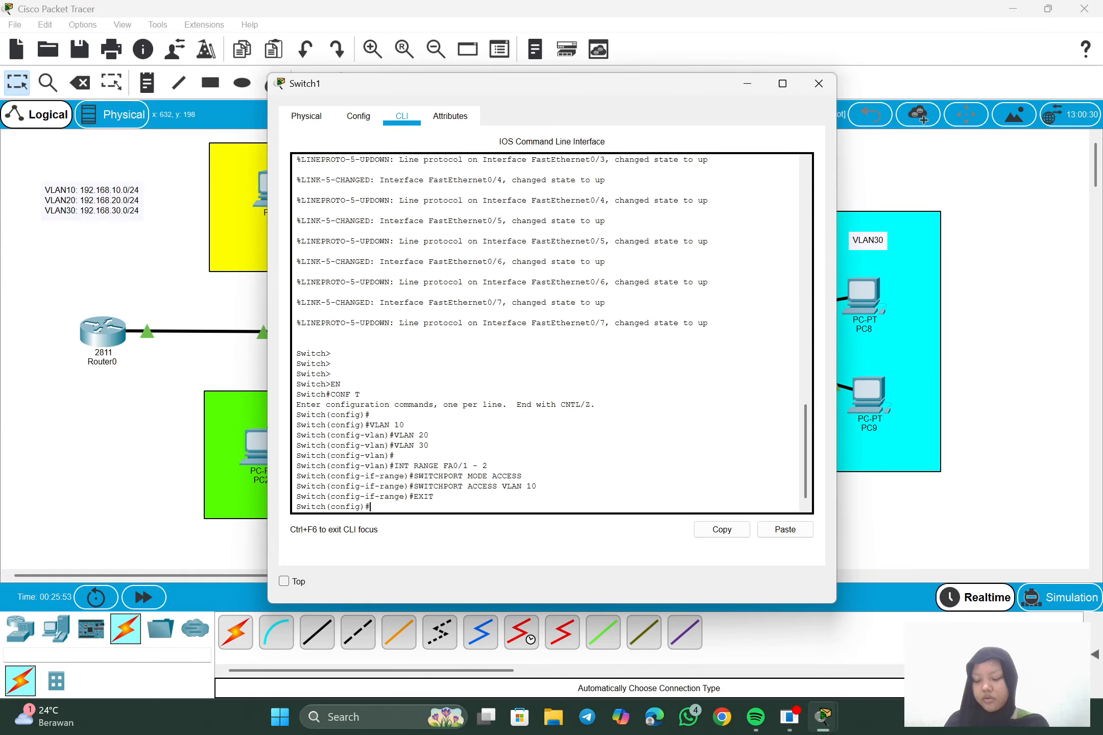
- Try to select ports 3 and 4 on Switch1 with INT FA 0/3 - 4, and retry without the space as INT FA0/3 - 4
text(INT)
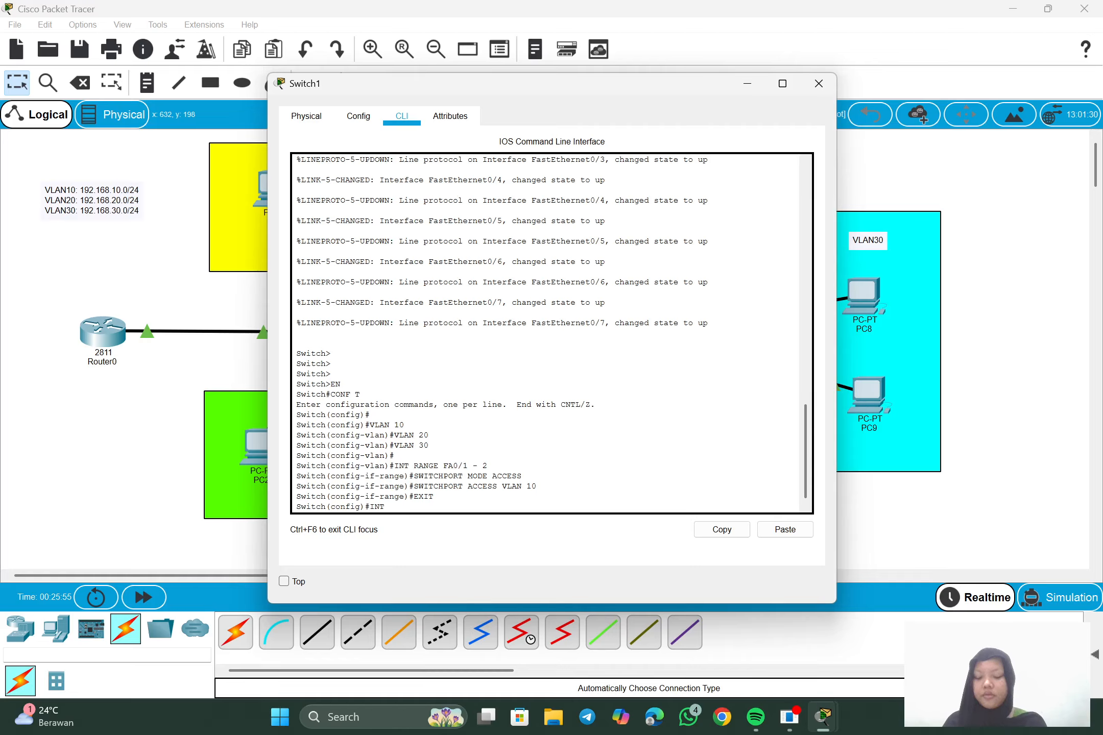
text( FA 0/3 - 4)
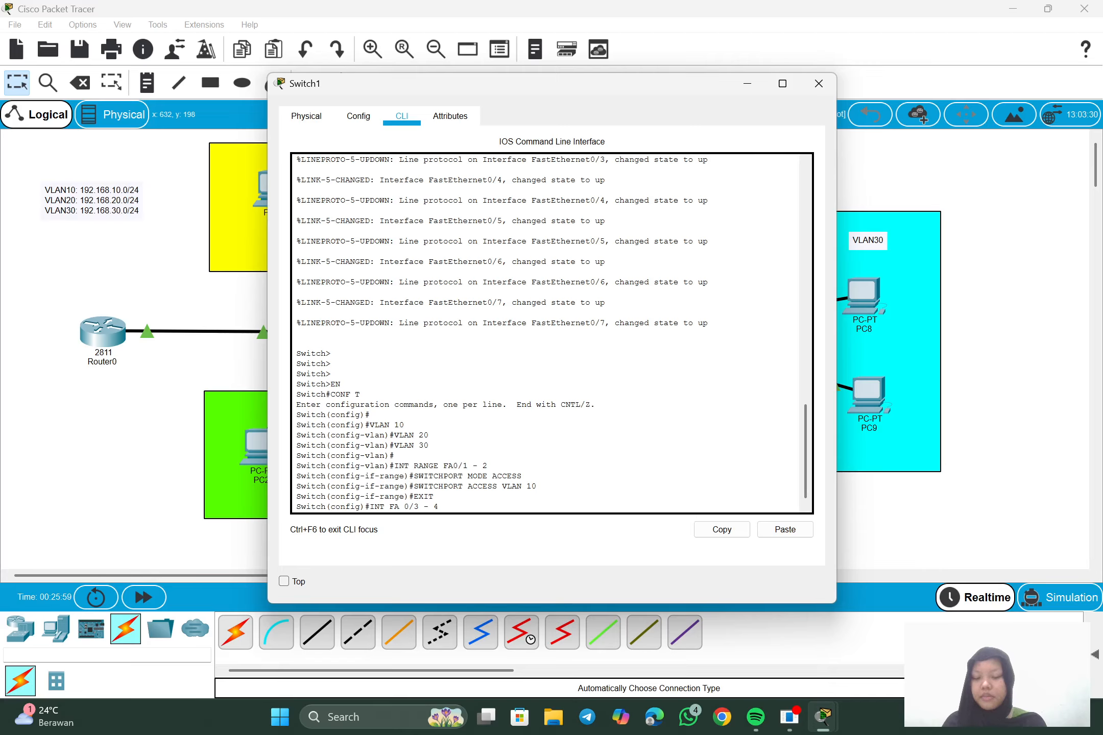
key(Return)
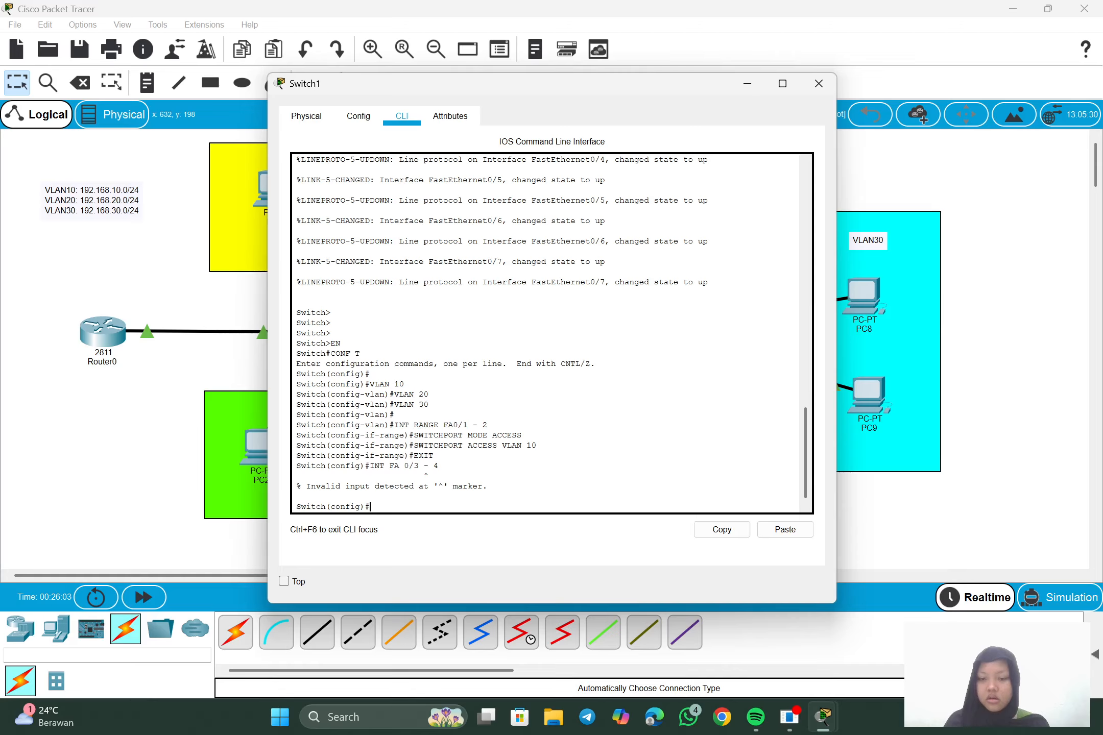
key(Up)
key(Left)
key(Left)
key(Left)
key(Left)
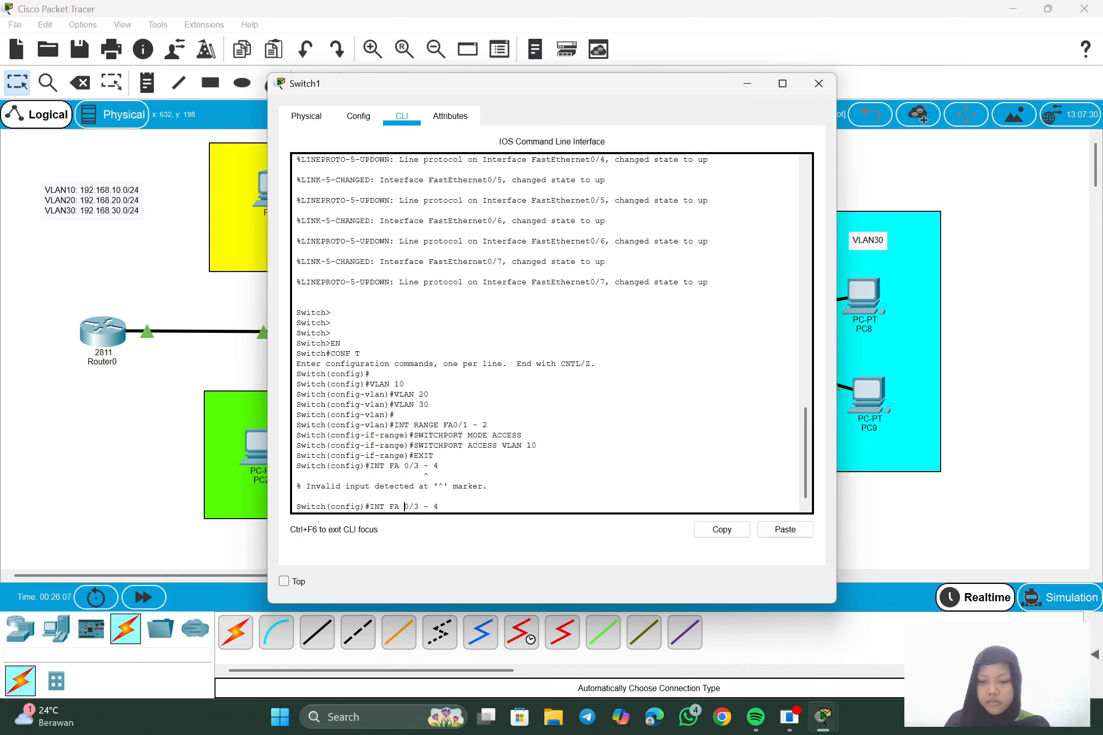
key(BackSpace)
key(Return)
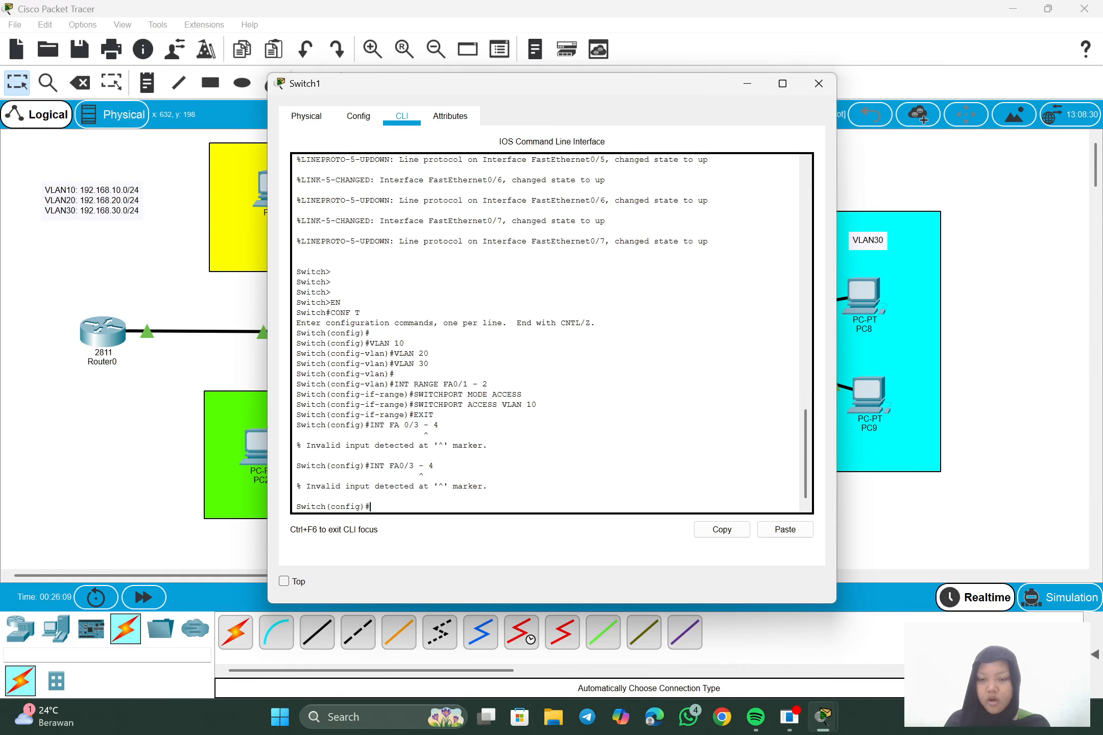
- Select ports FA0/3 and FA0/4 on Switch1 with INT RANGE FA0/3 - 4 and set them to SWITCHPORT MODE ACCESS
key(Up)
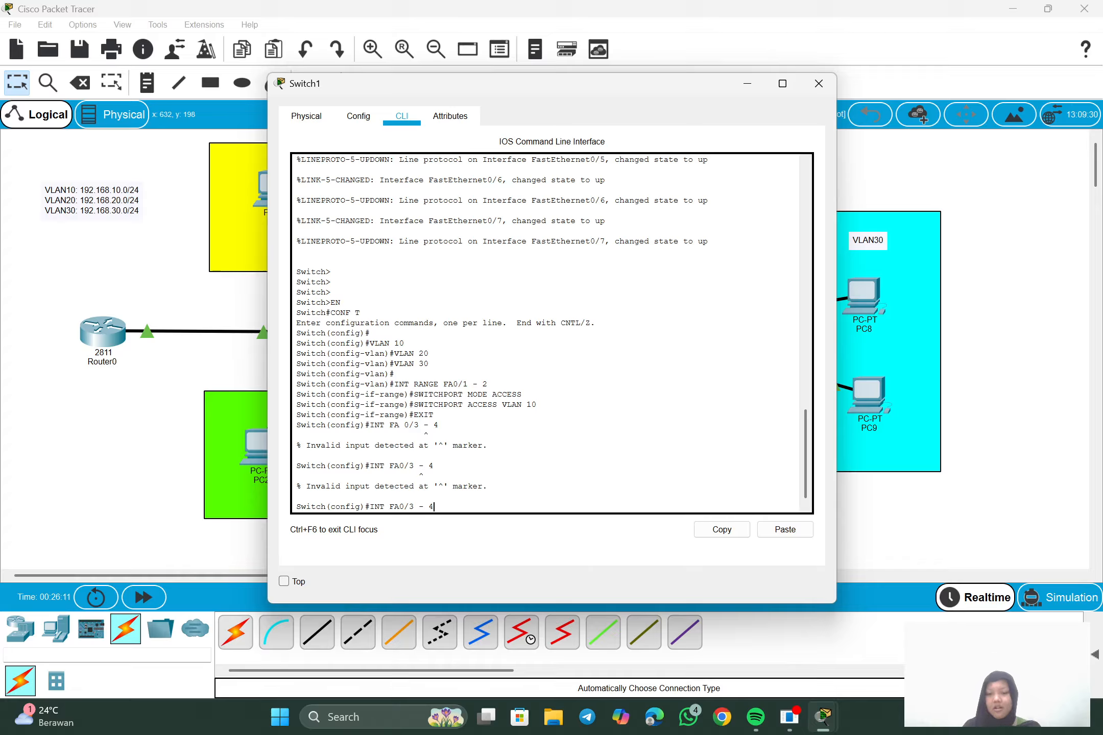
key(Left)
key(Left)
key(Left)
key(Left)
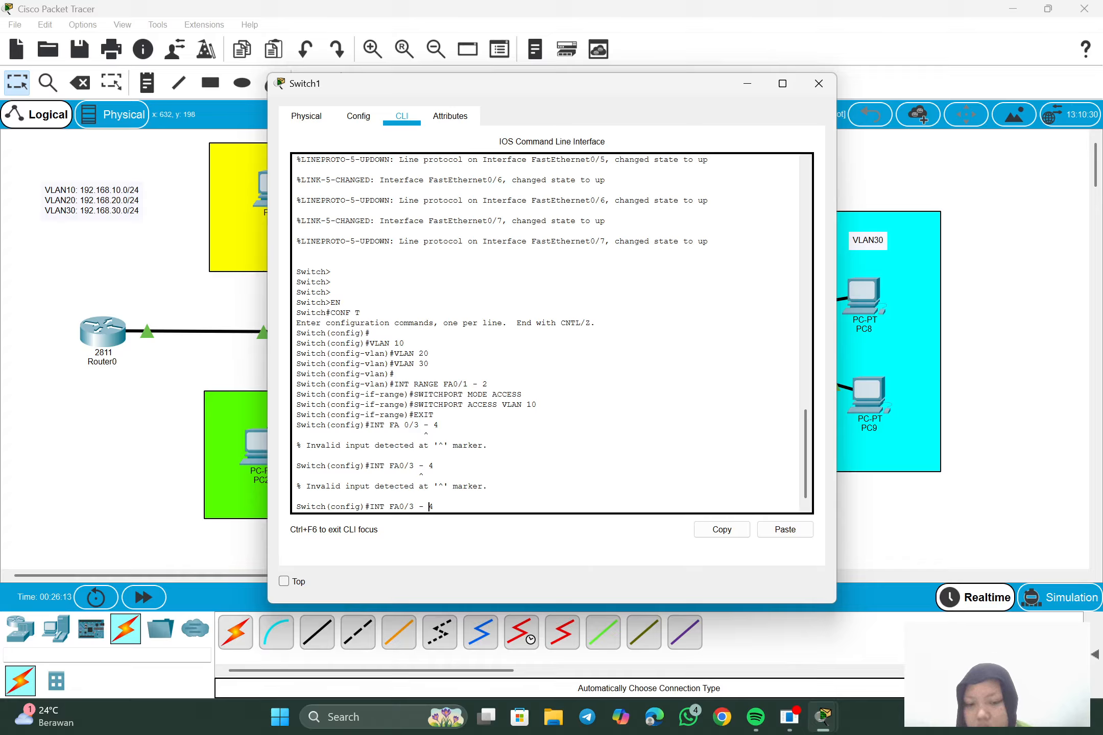
key(Left)
key(Left)
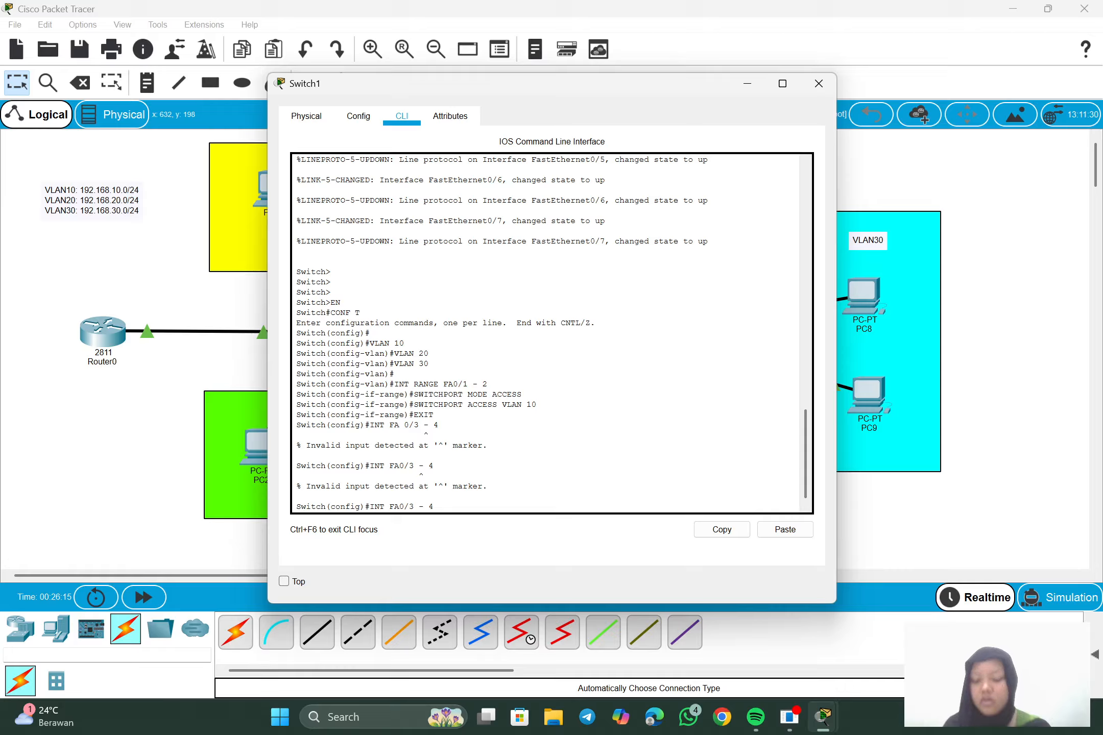
text(RANGE)
key(Return)
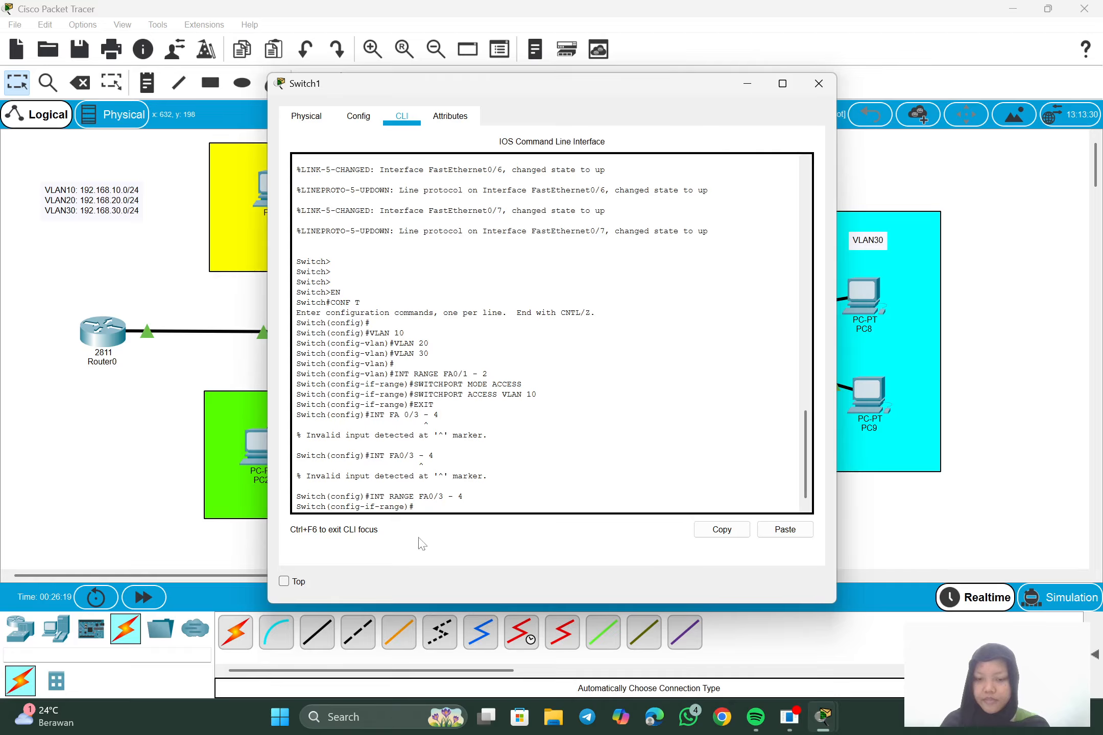
text(SWITCH)
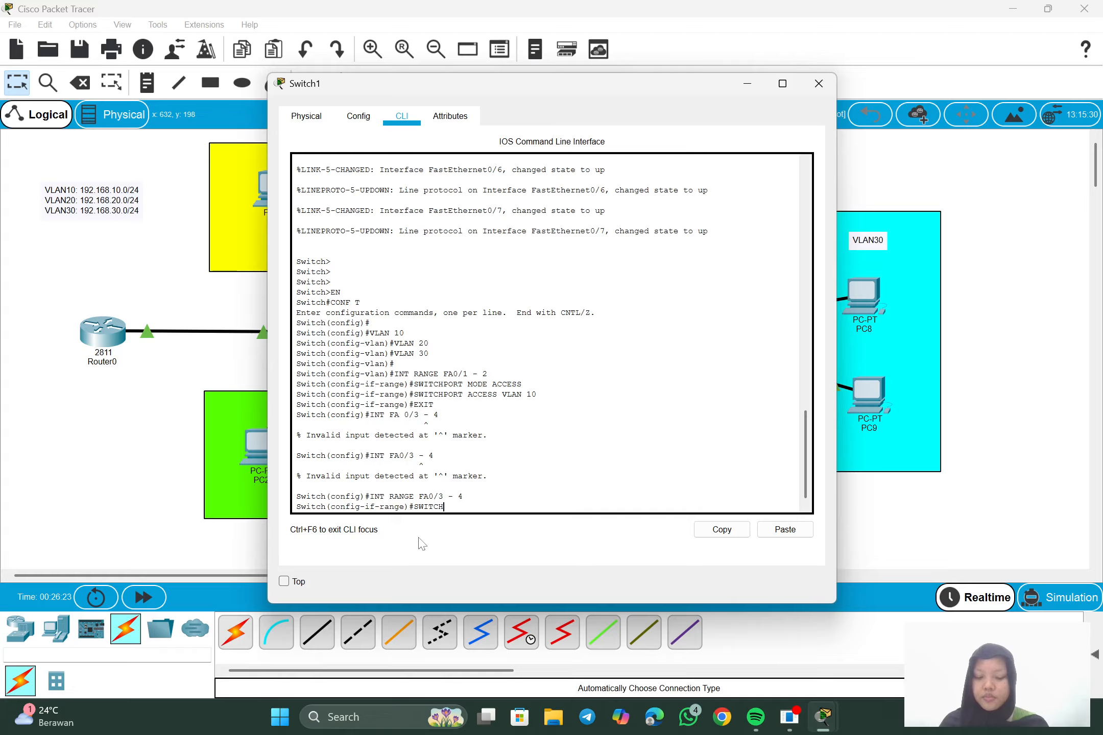
text(PORT MO)
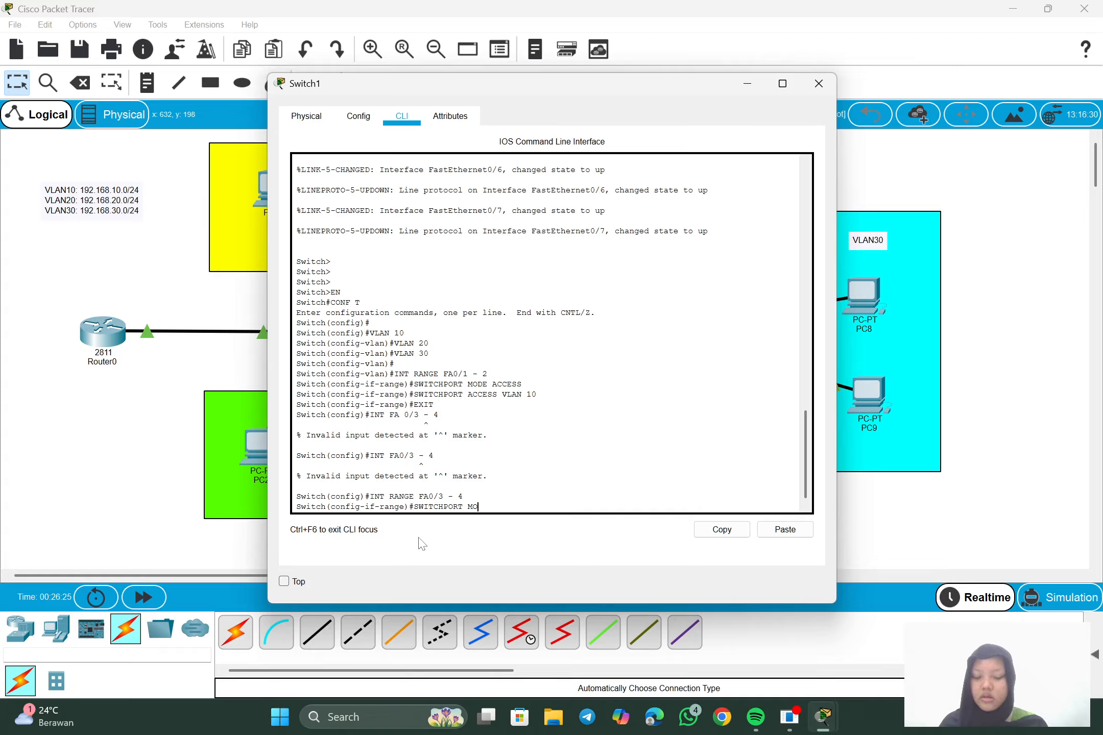
text(DE ACCESS)
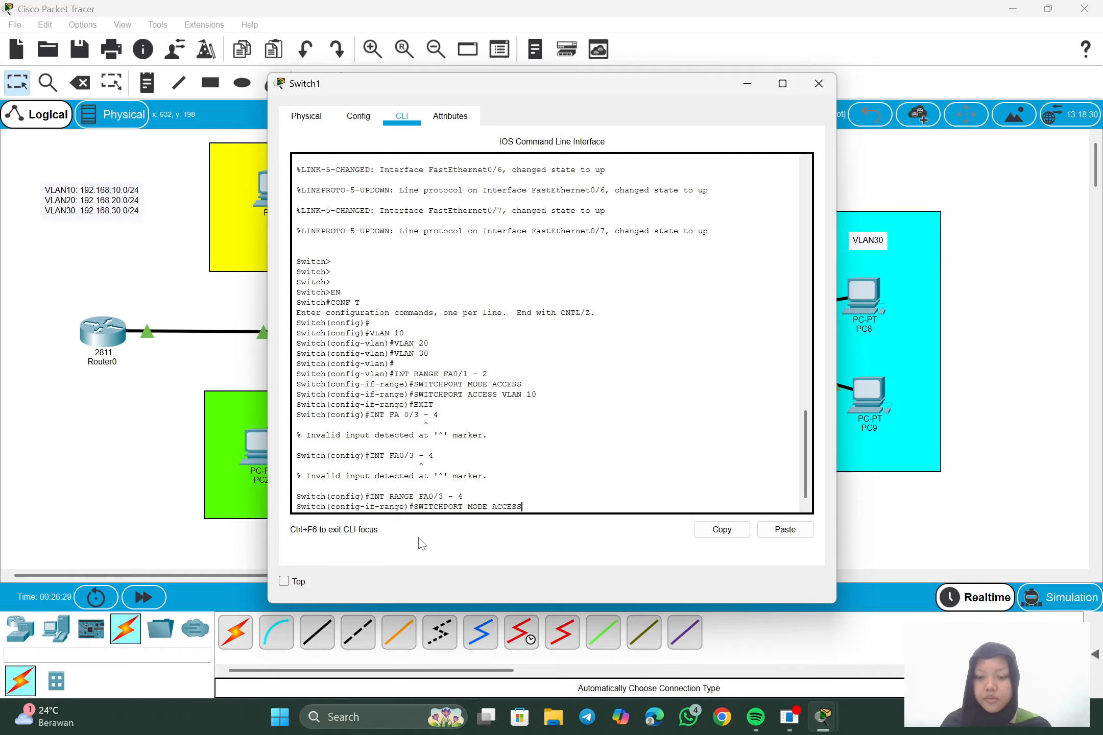
key(Return)
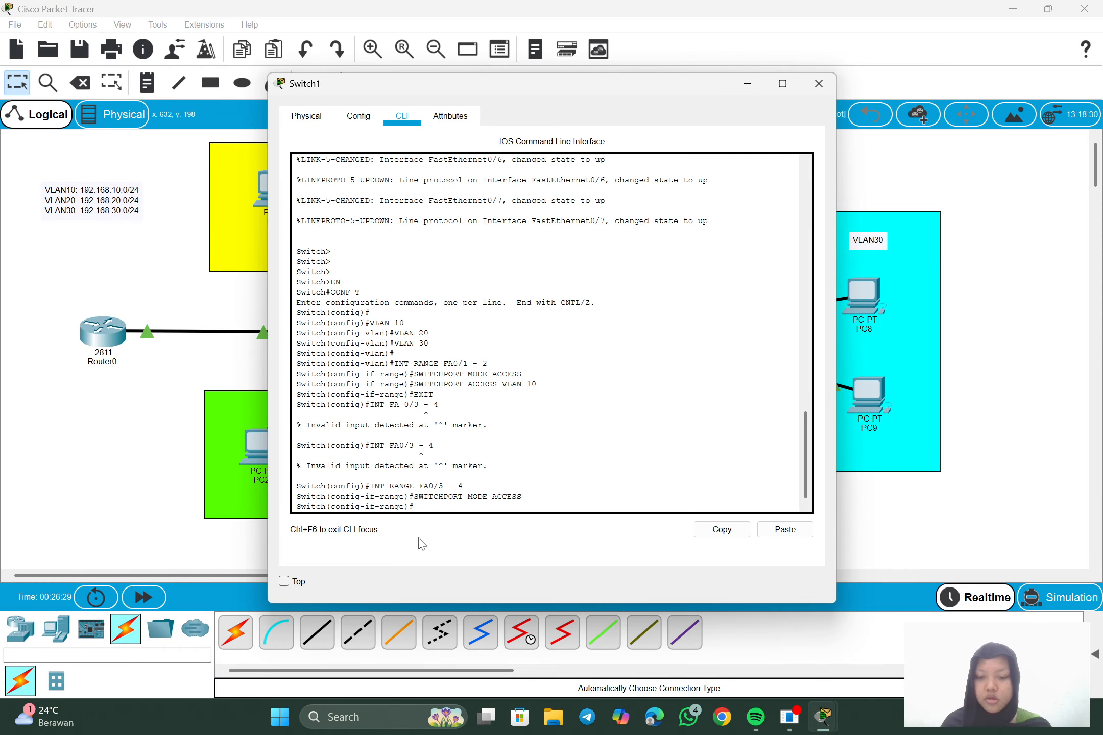
- Assign the selected FA0/3 - 4 ports to VLAN 20 with SWITCHPORT ACCESS VLAN 20 and exit the interface range configuration
text(SWI)
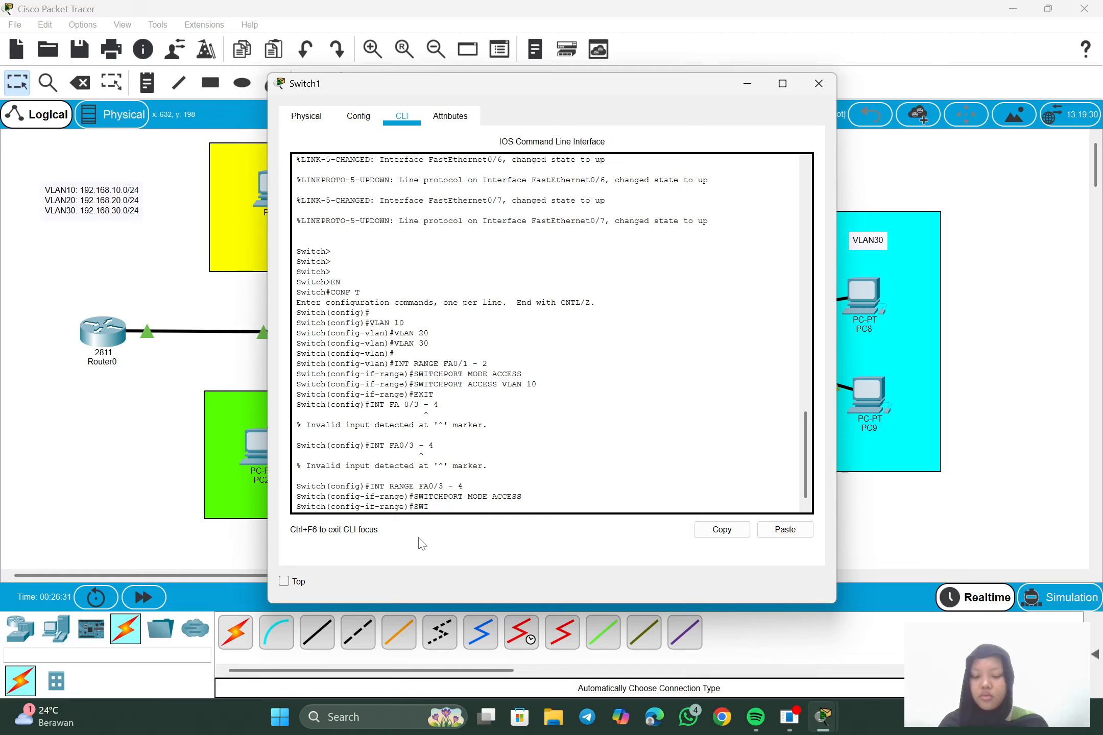
text(TCHPORT)
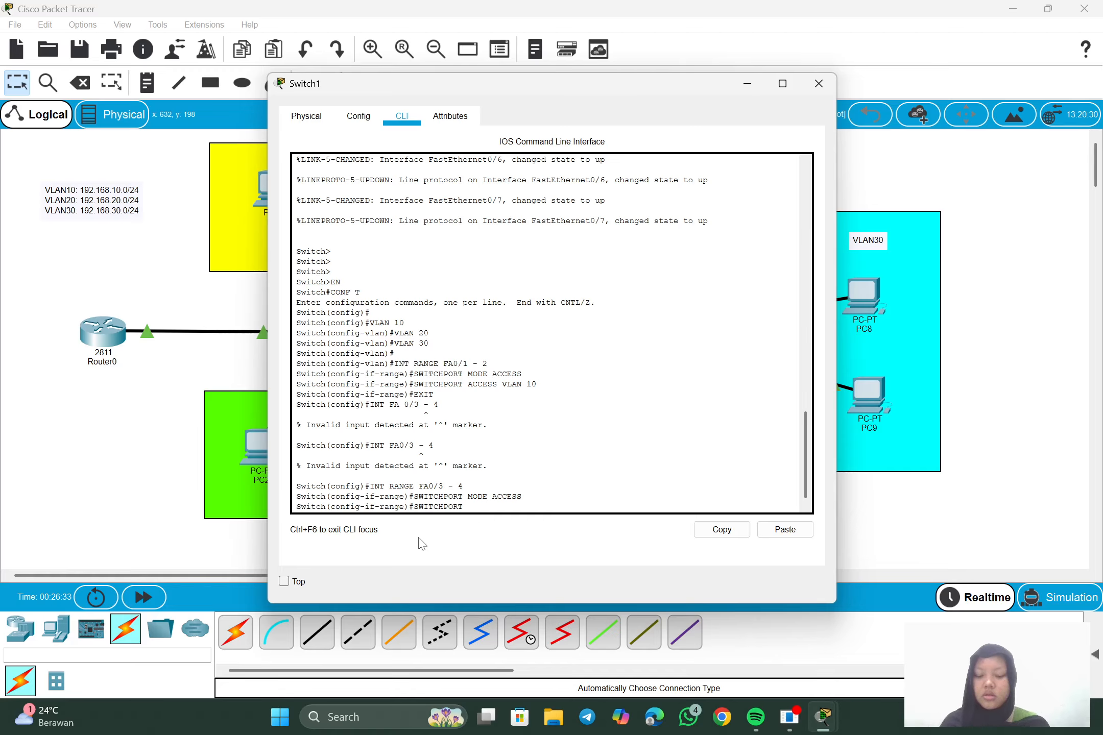
text( ACCES)
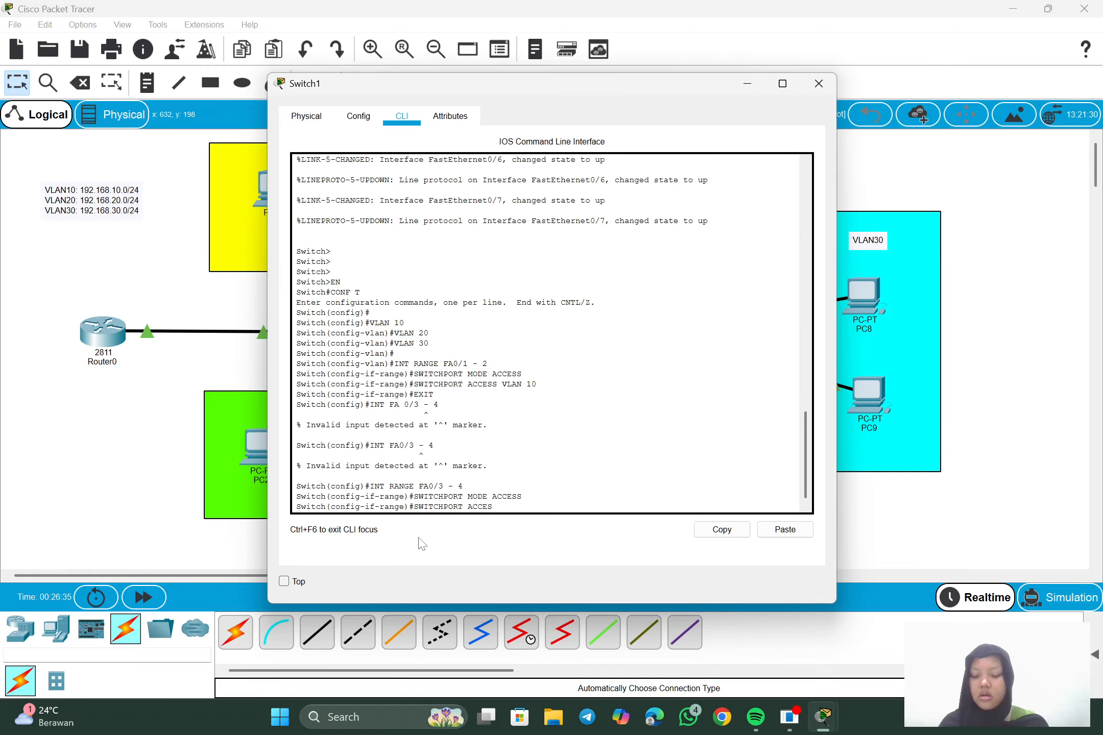
text(S VLAN)
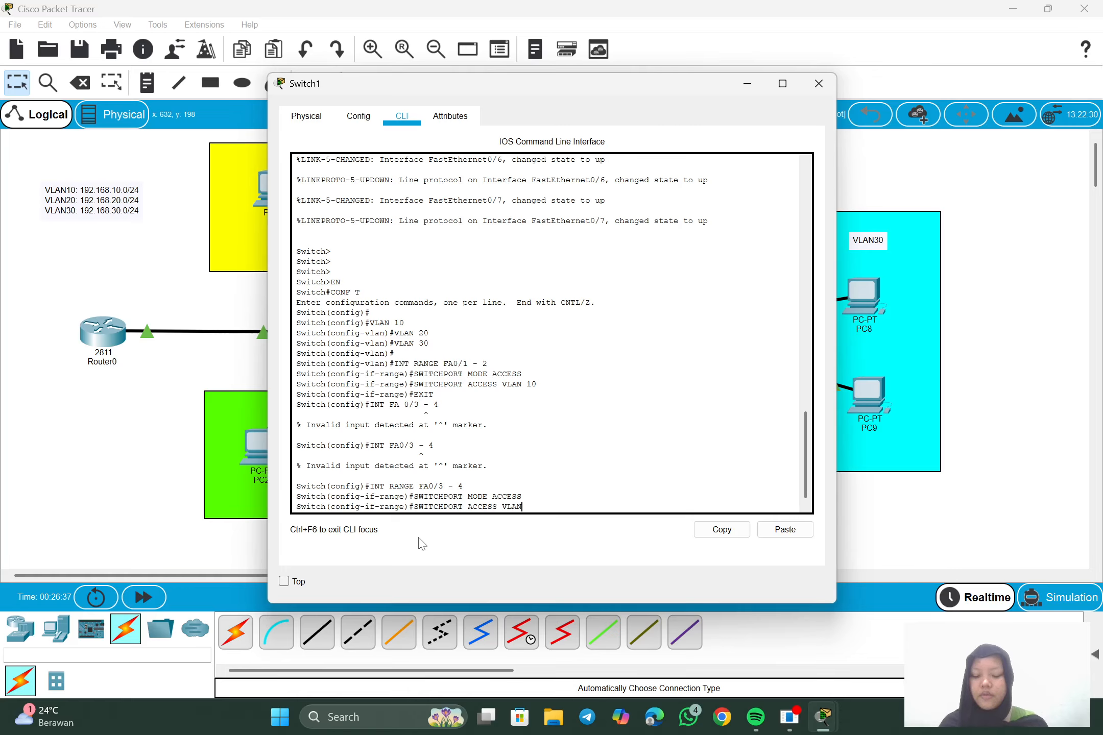
text( 20)
key(Return)
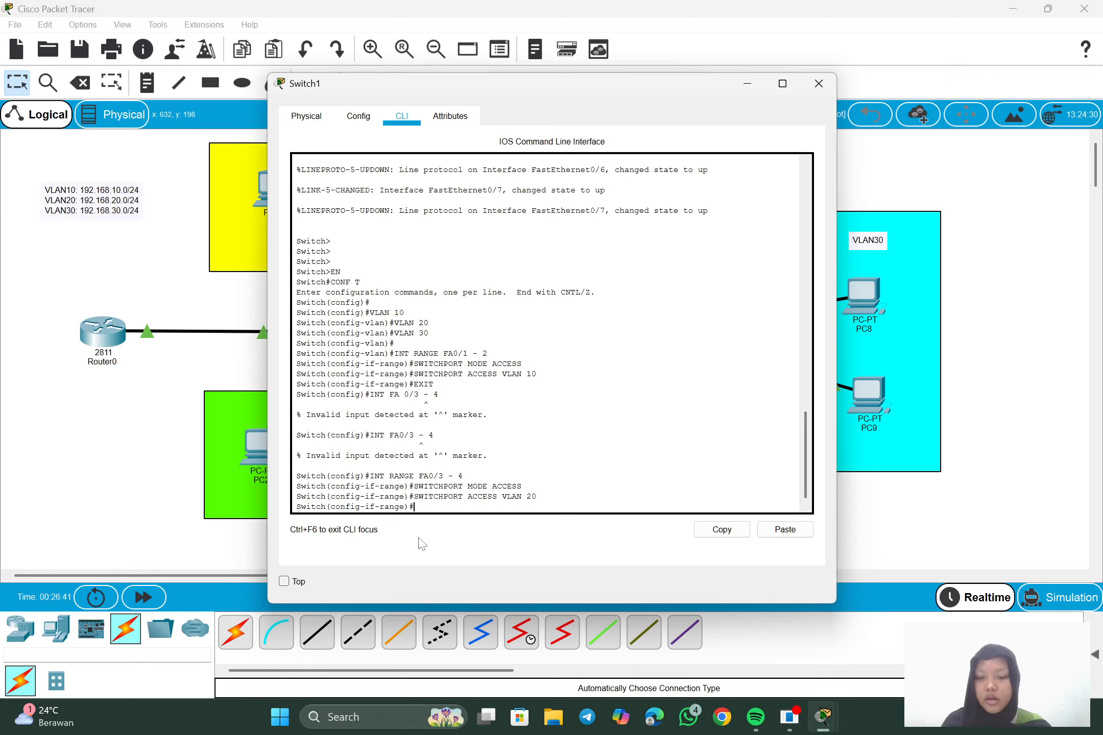
text(EXIT)
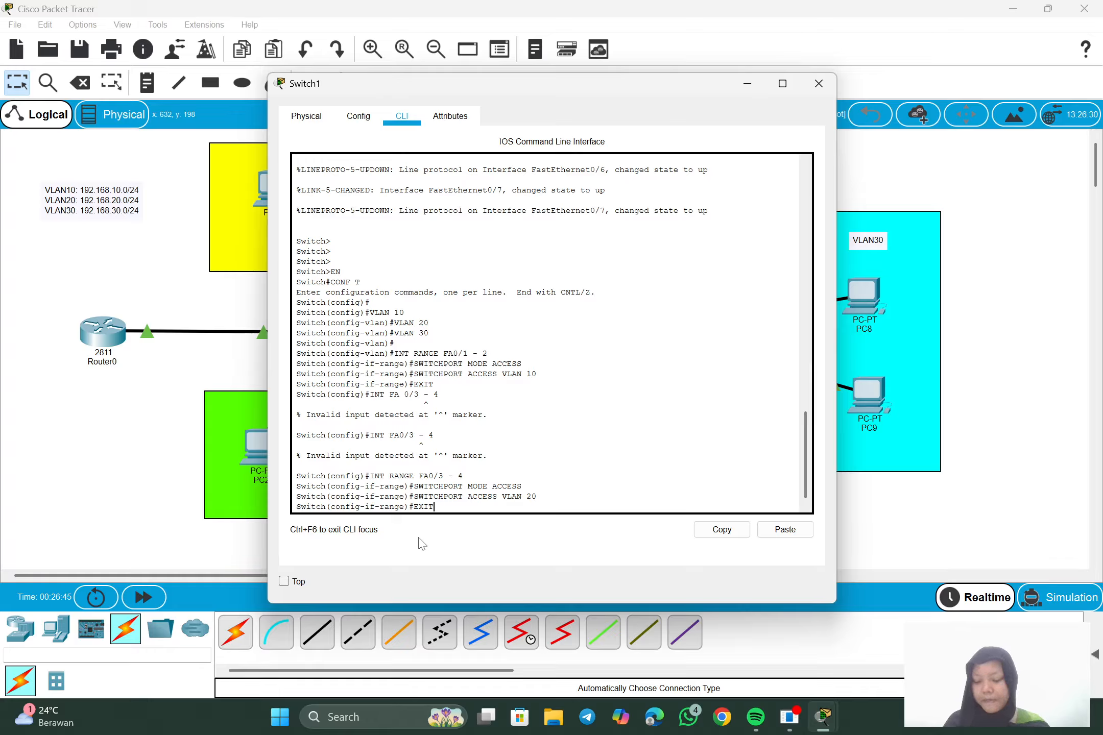
key(Return)
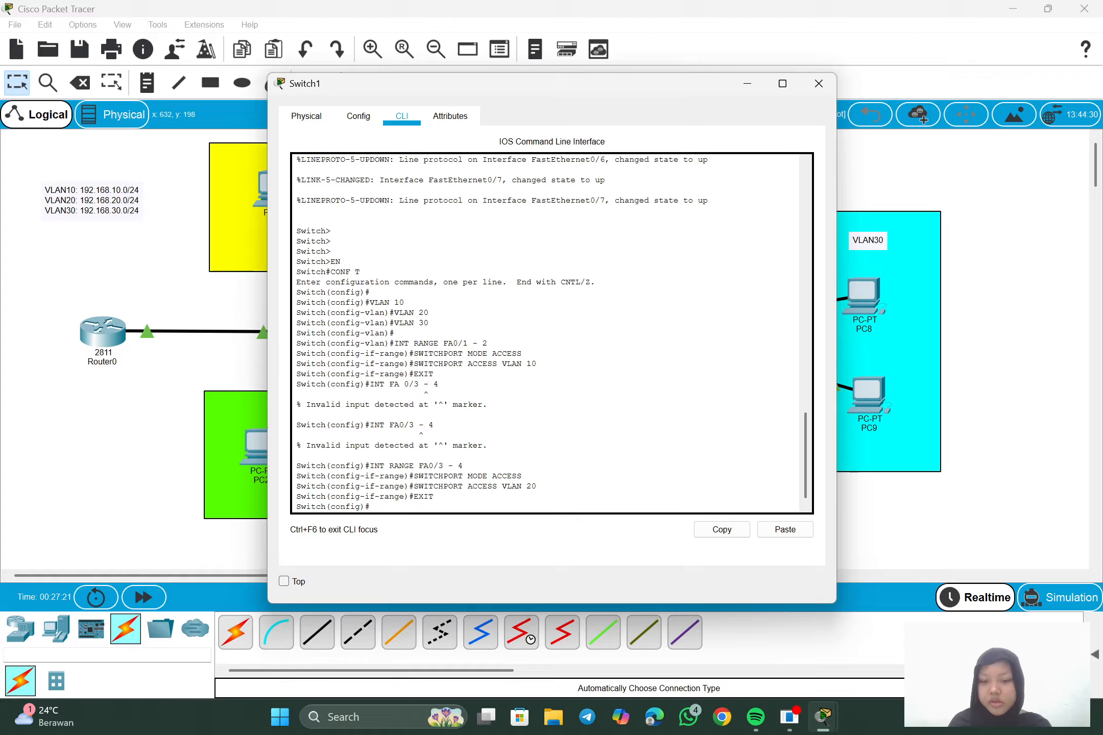
- Select ports FA0/5 and FA0/6 on Switch1 with INT RANGE FA0/5 - 6 and set them to SWITCHPORT MODE ACCESS
text(INT R)
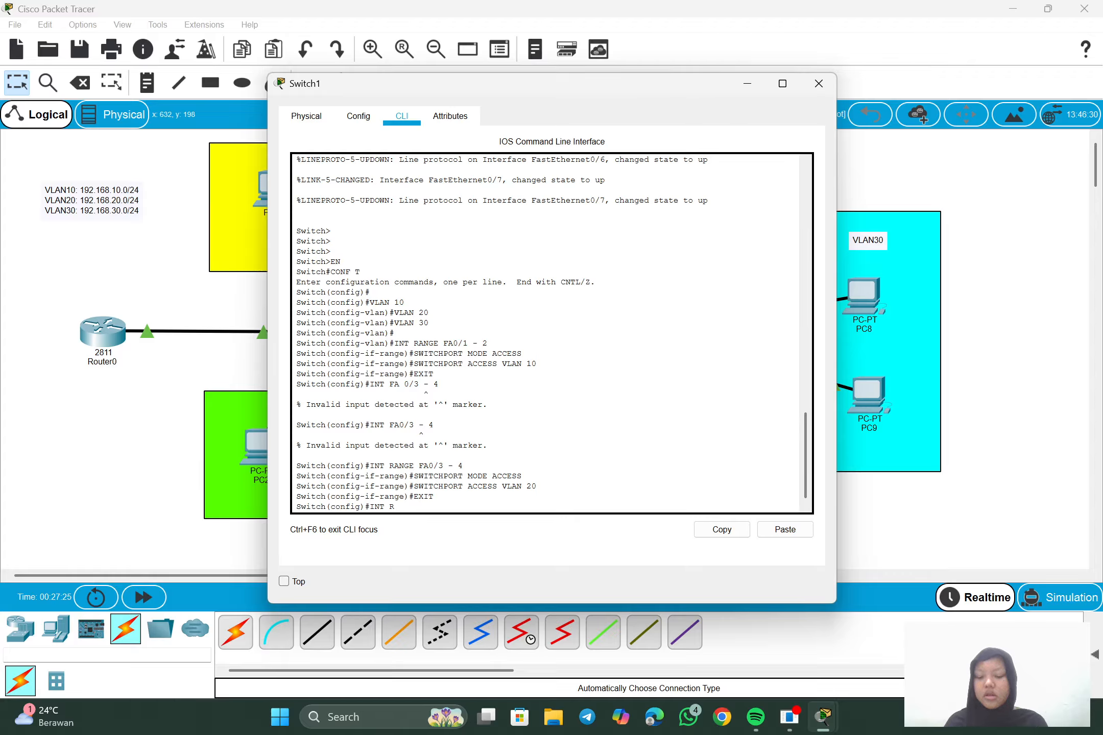
text(ANGE FA)
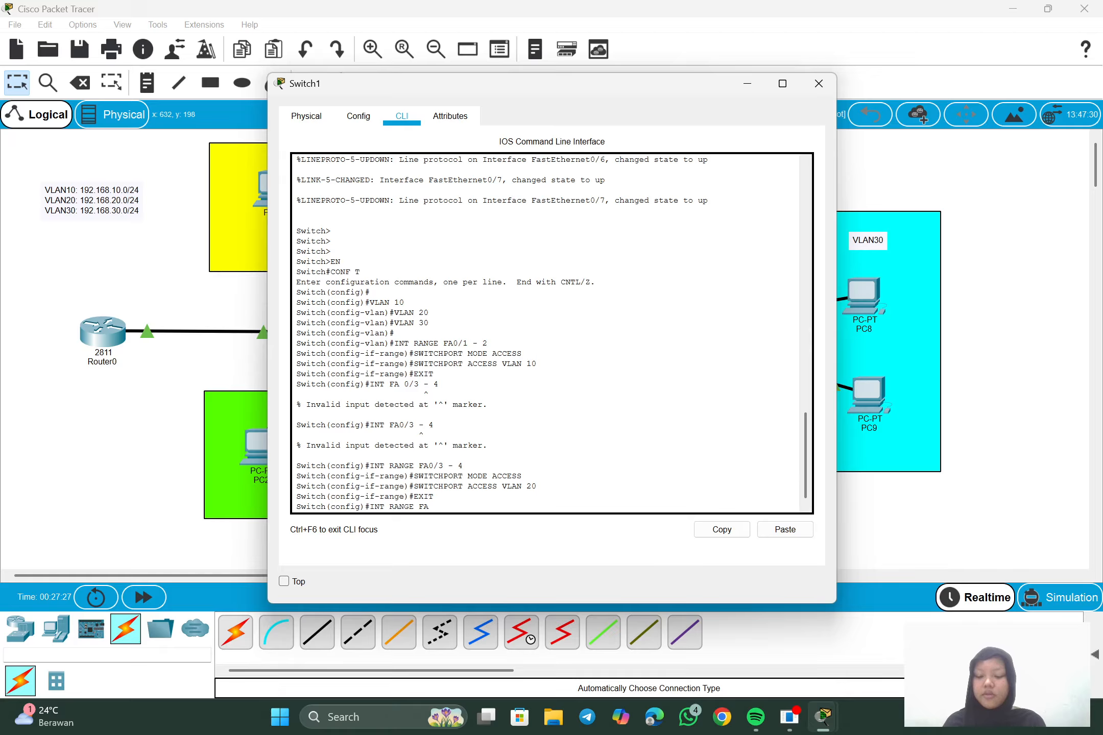
text(0/5 - 6)
key(Return)
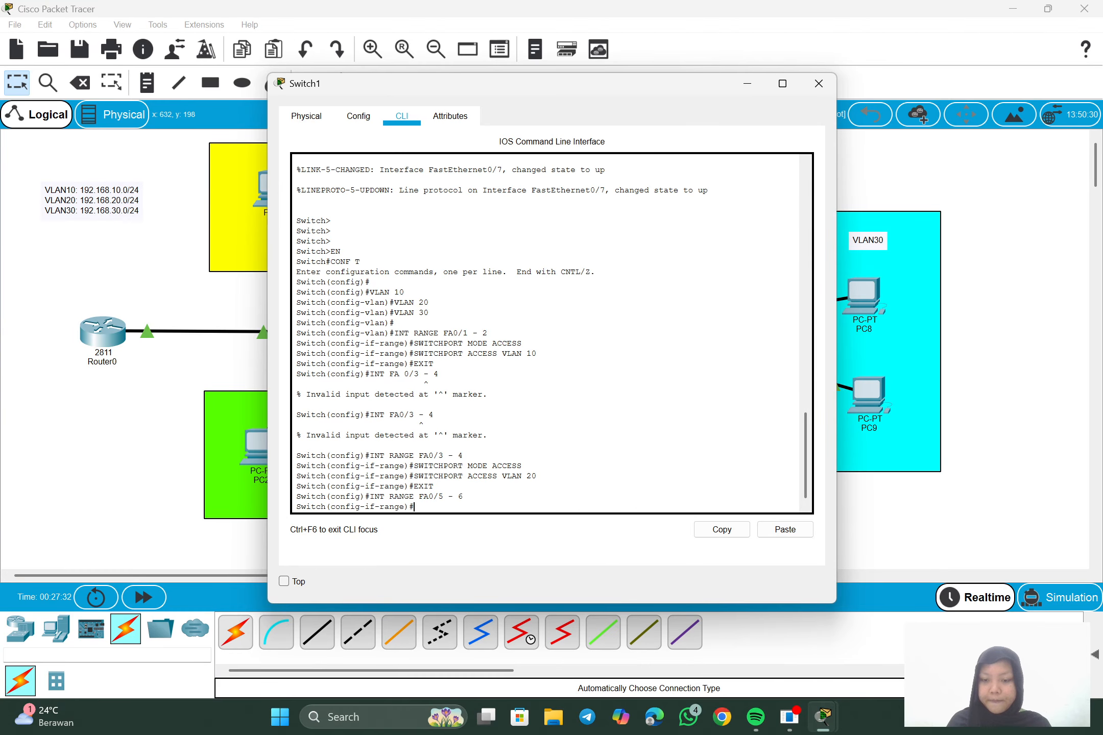
text(SWIT)
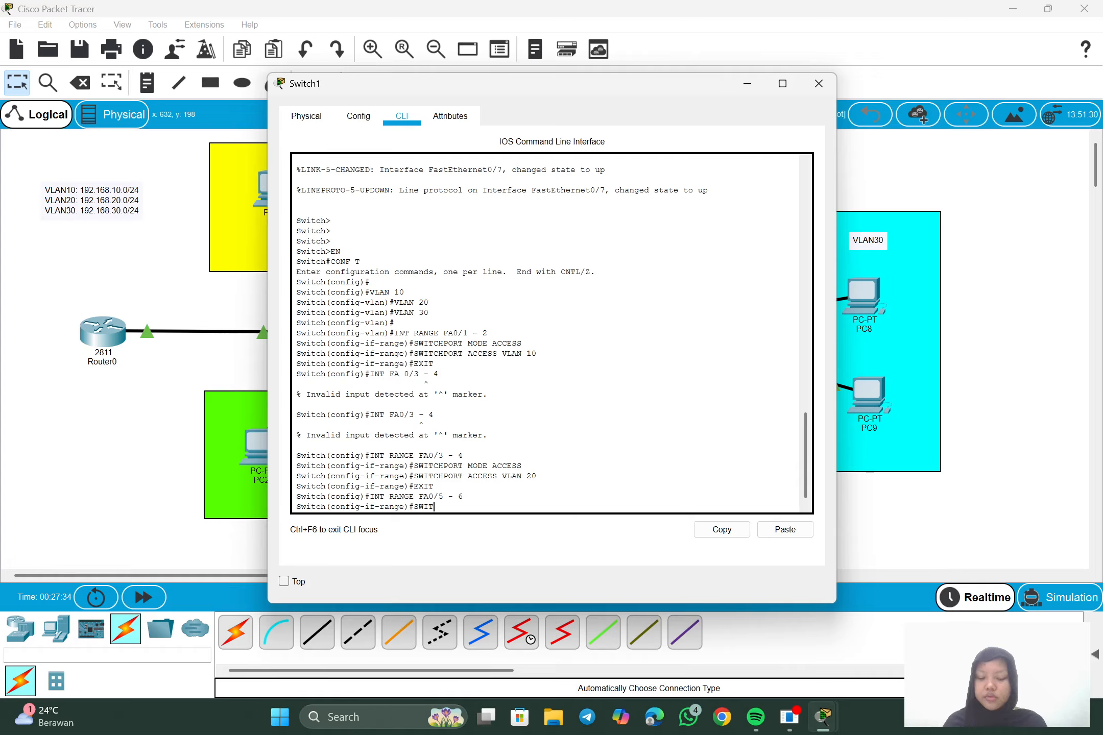
text(CHPORT MODE ACCESS)
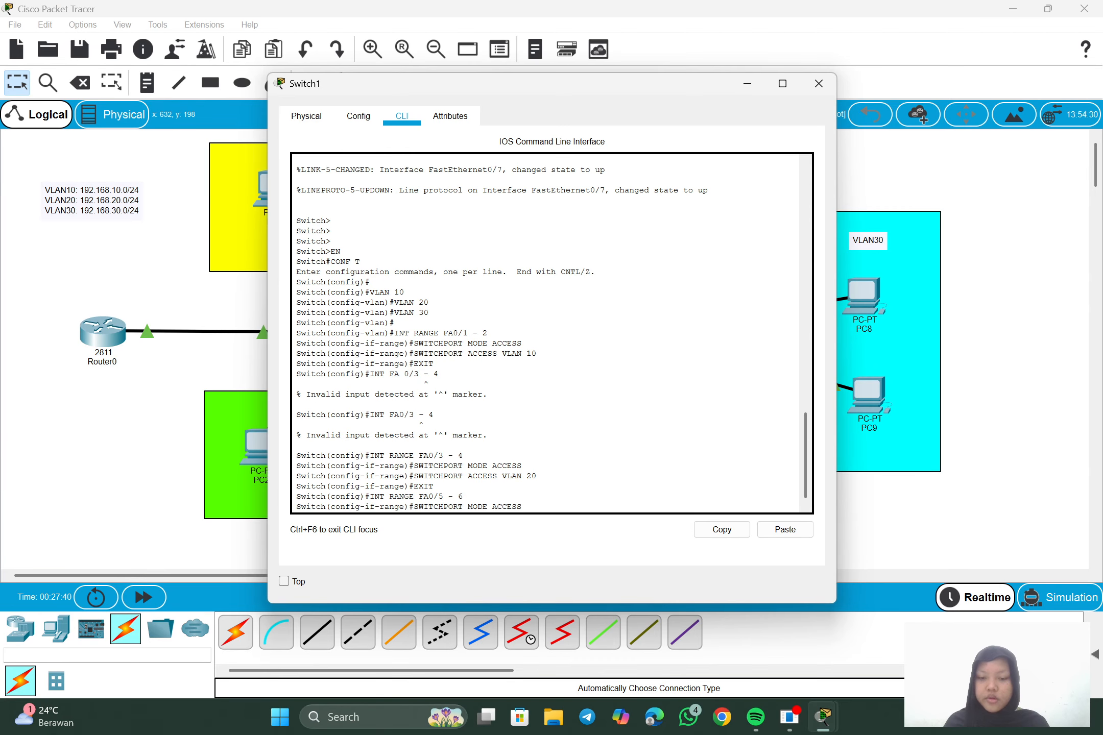
key(Return)
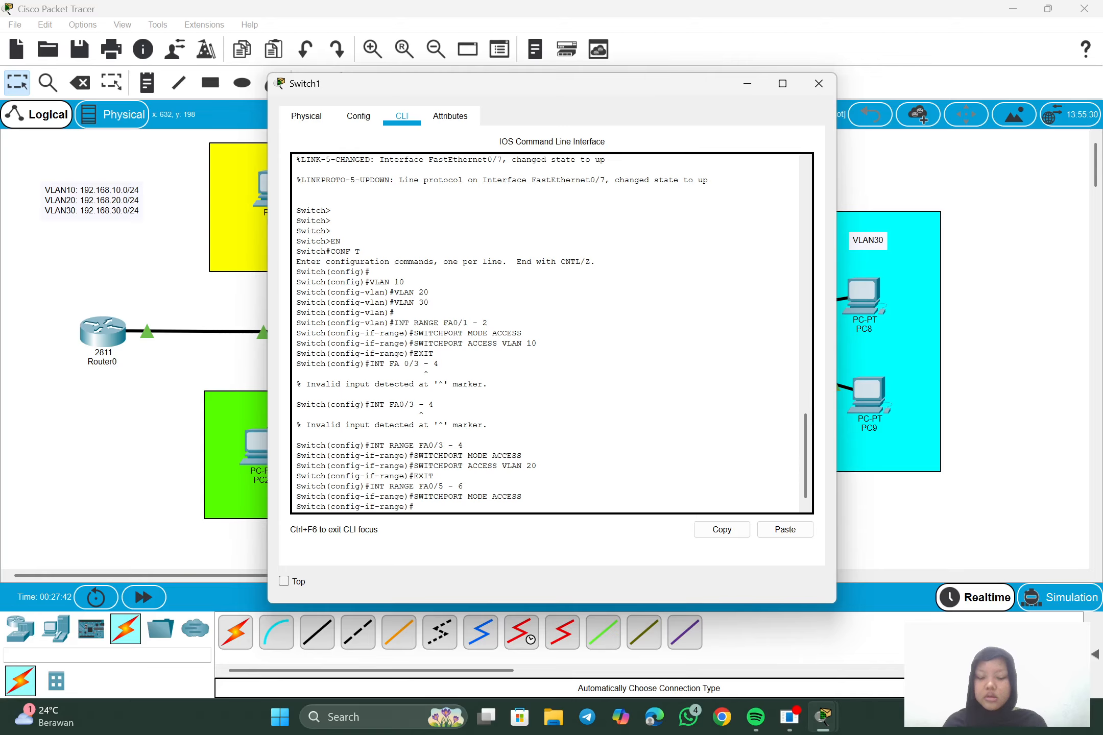
- Assign the selected FA0/5 - 6 ports to VLAN 30 with SWITCHPORT ACCESS VLAN 30 and exit the interface range configuration
text(SWITC)
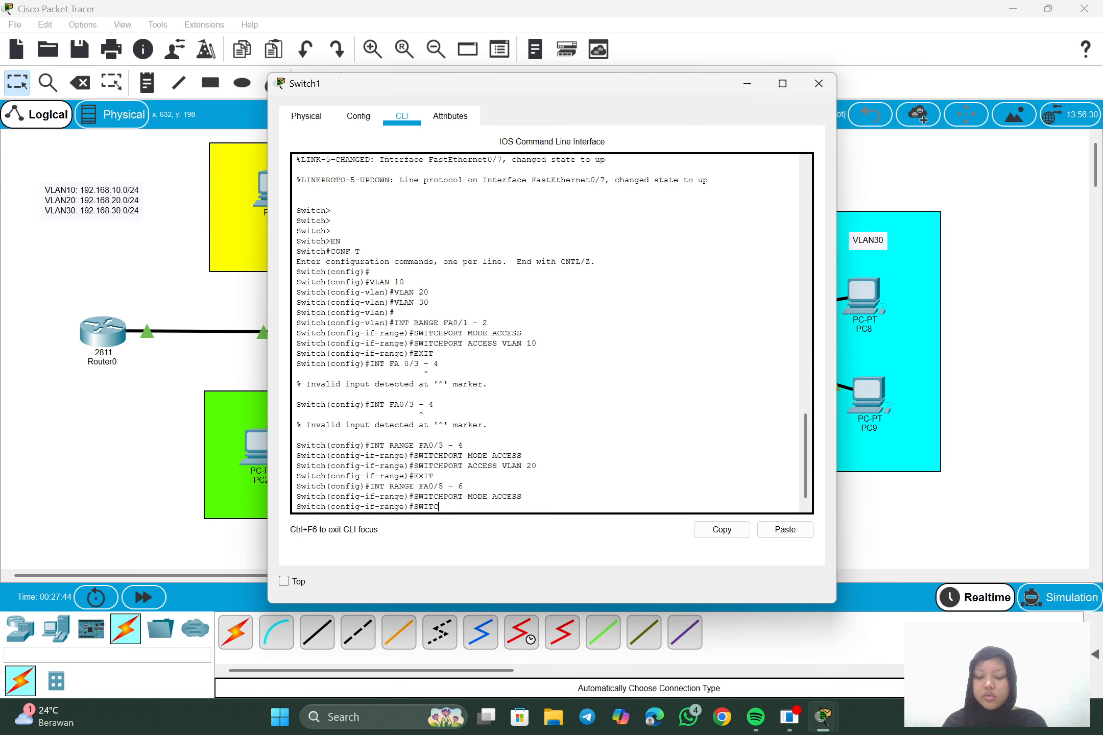
text(HPORT A)
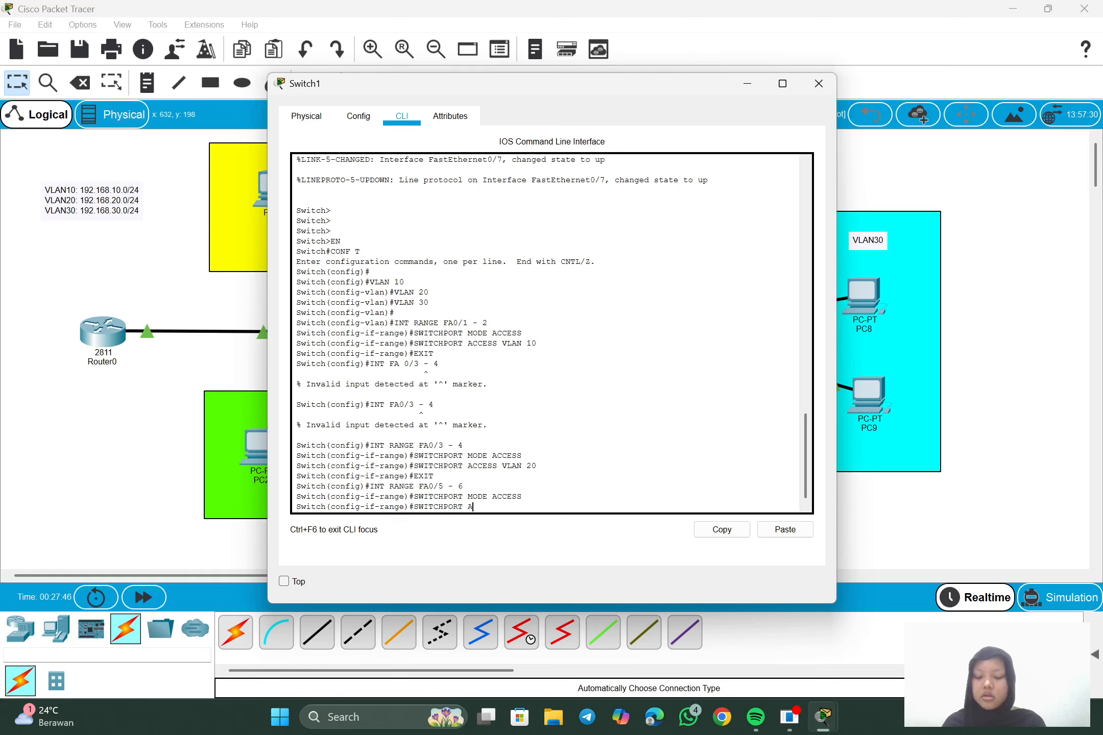
text(CCESS V)
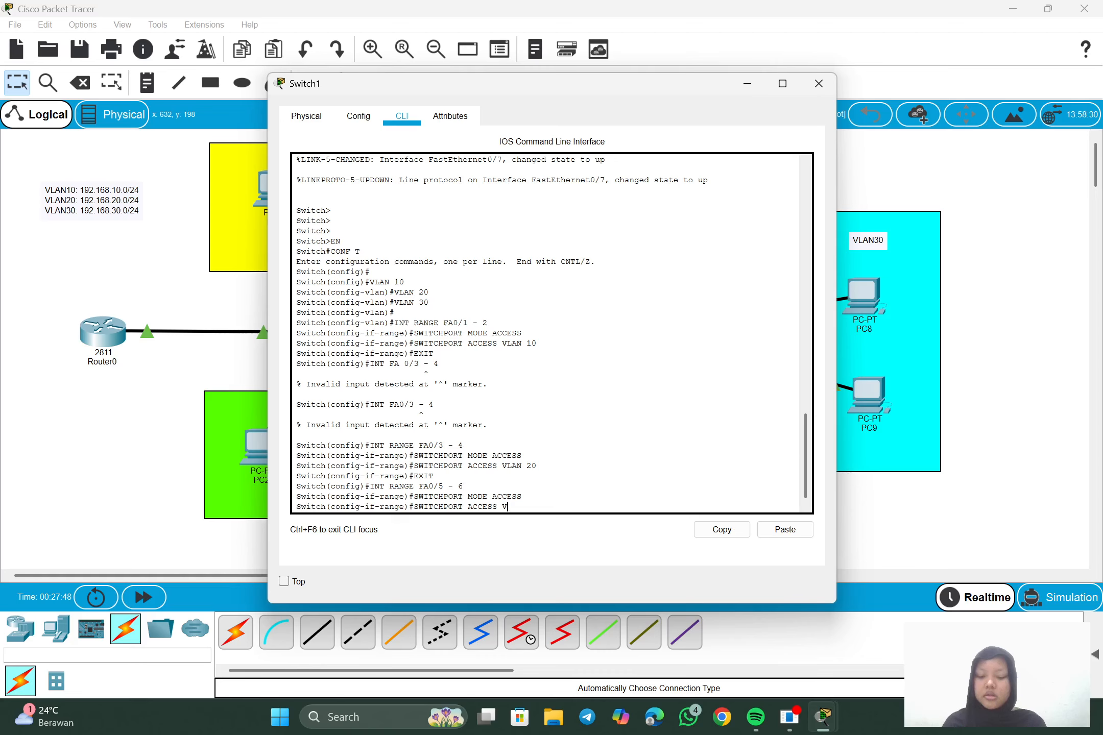
text(LAN 30)
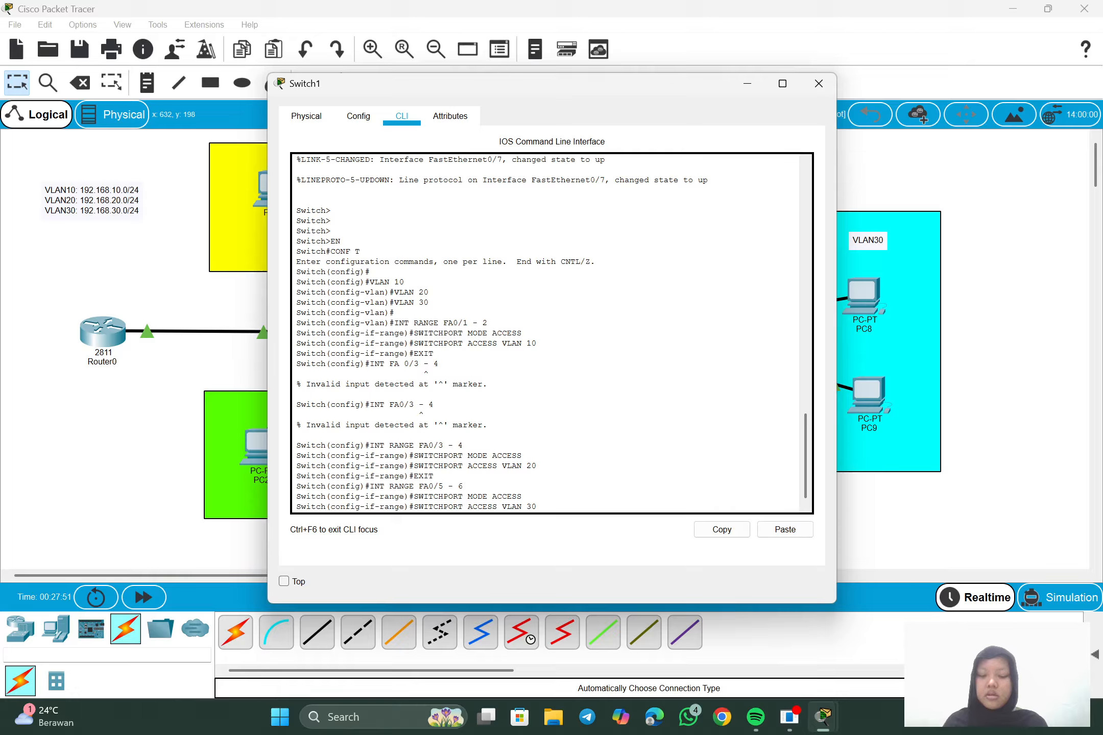
key(Return)
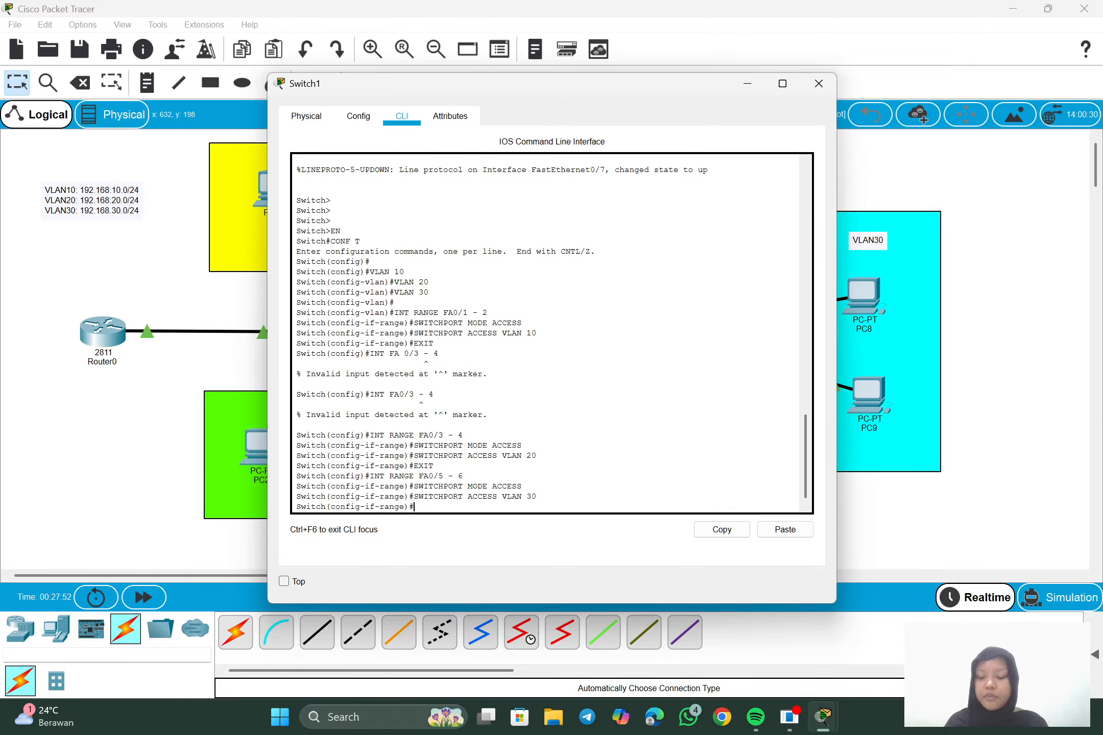
text(EXIT)
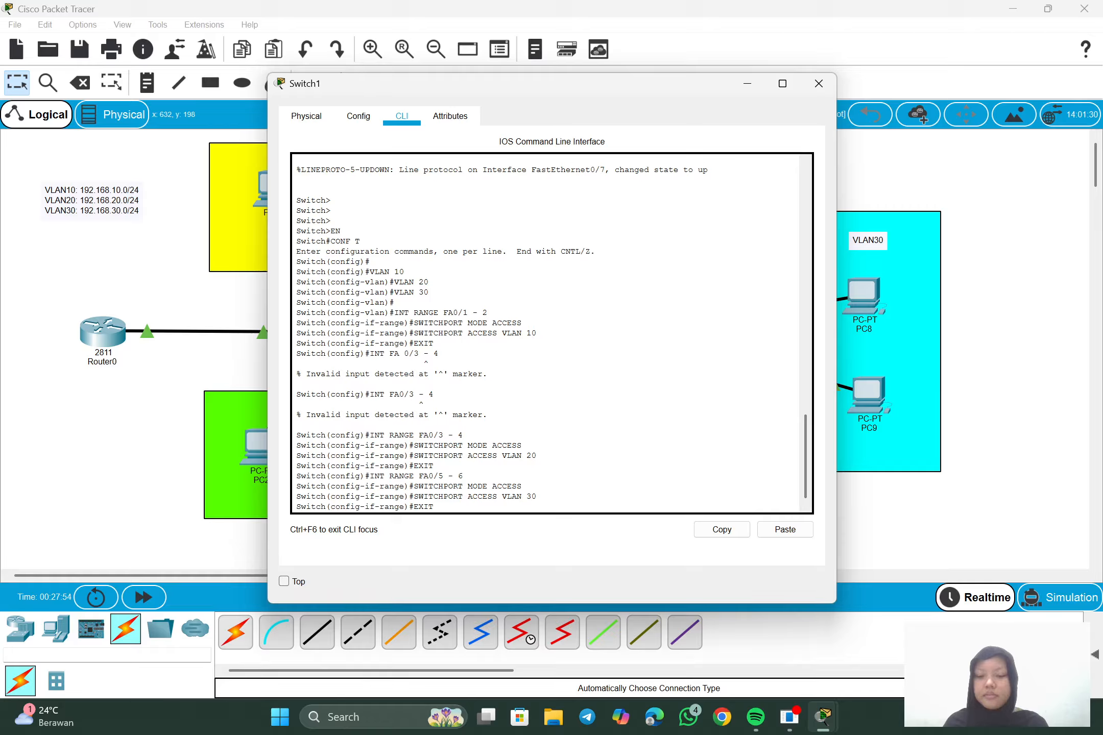
key(Return)
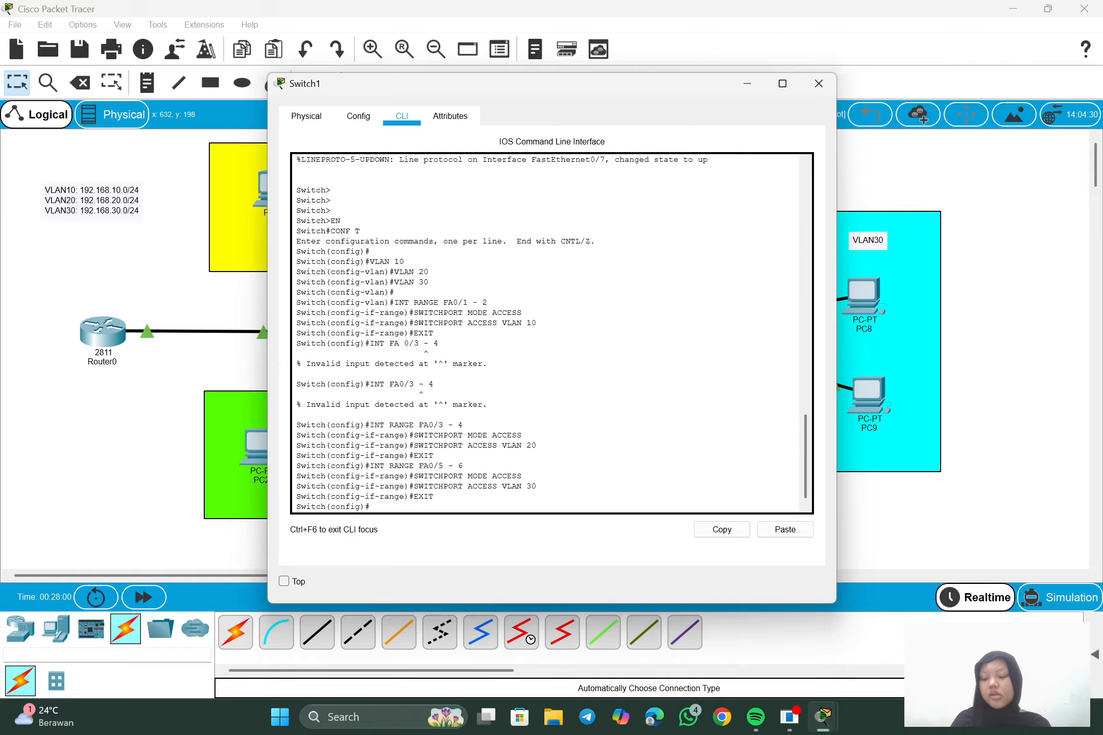
- Set Switch1's FA0/24 interface to SWITCHPORT MODE TRUNK, exit the interface configuration and minimize the Switch1 window
text(INT )
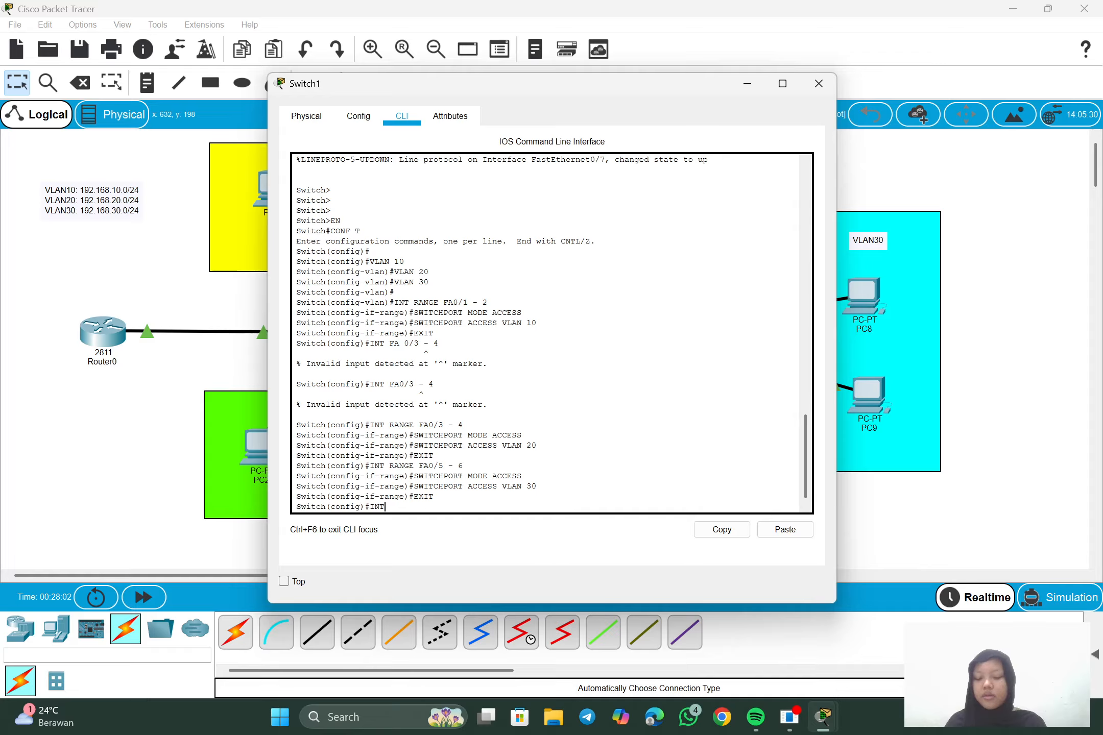
text(FA0)
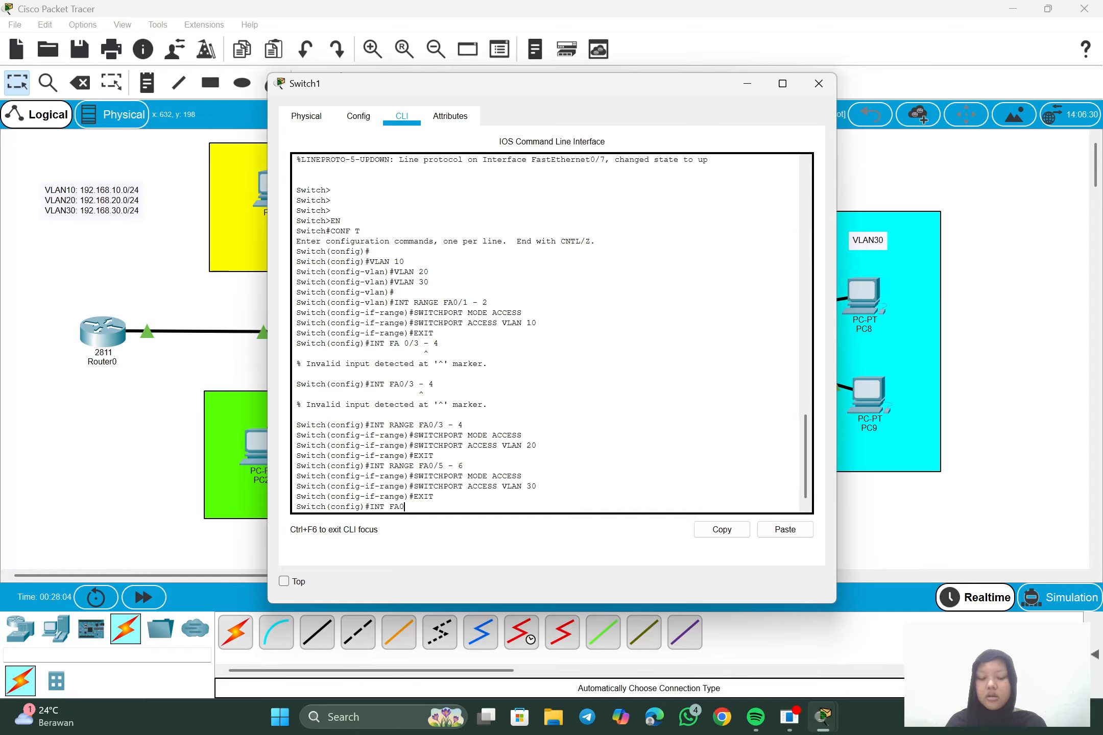
text(/24)
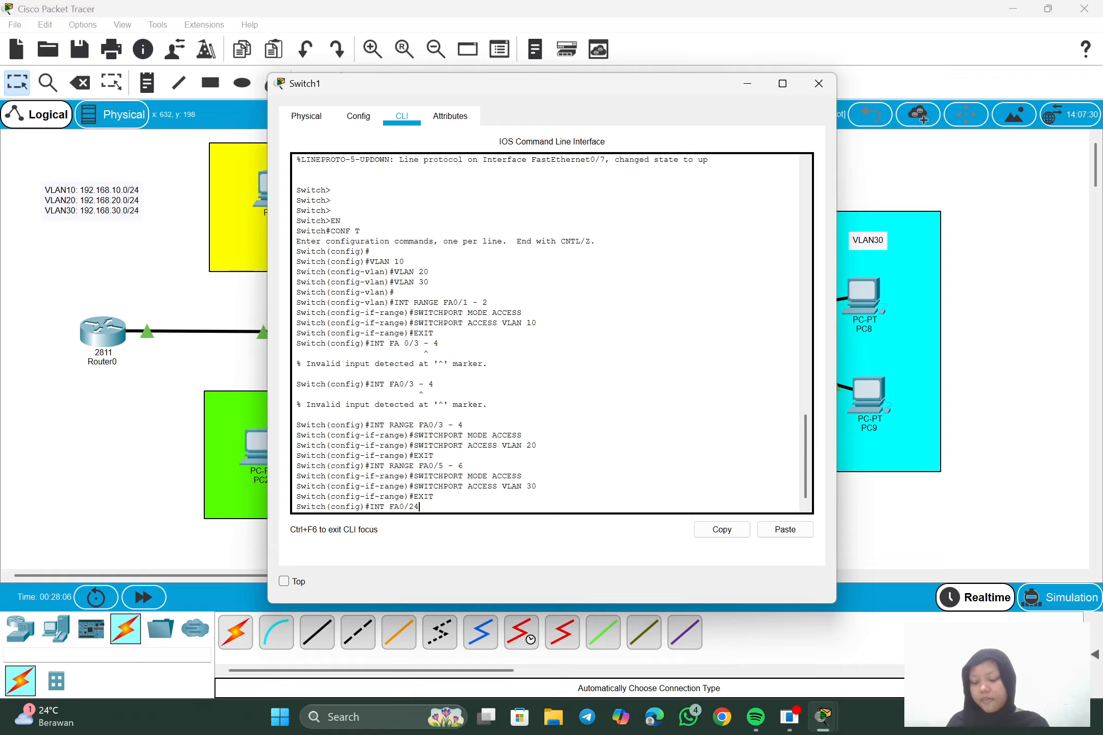
key(Return)
text(SWIT)
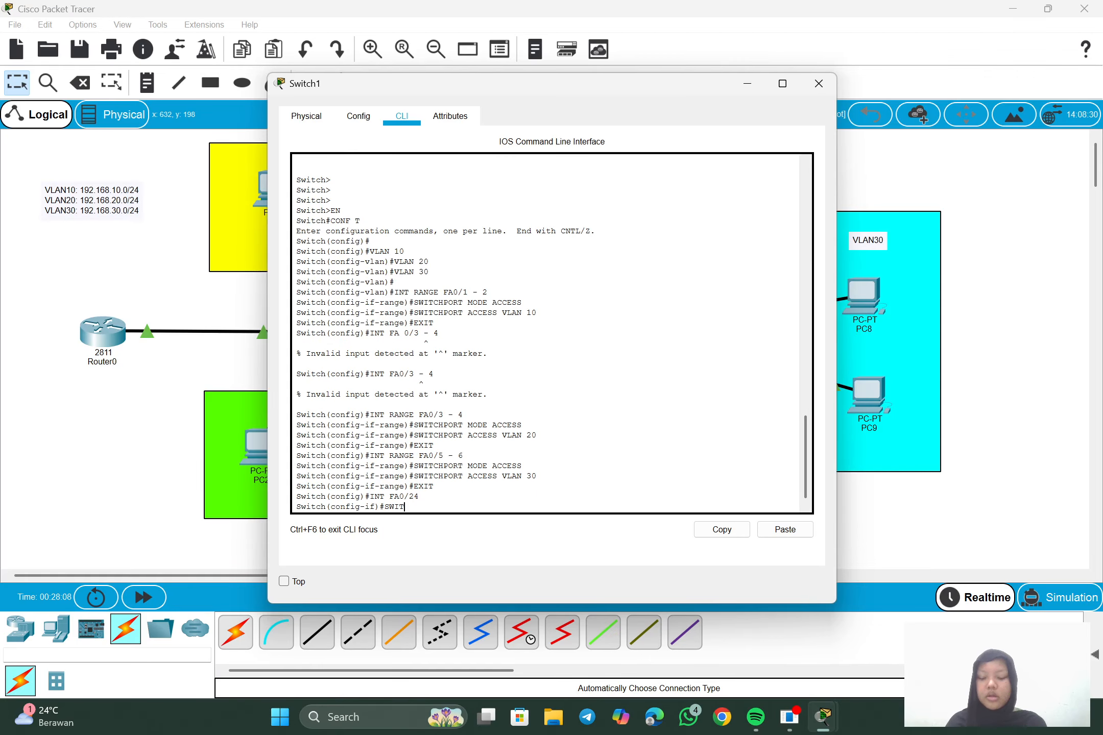
text(CHPORT)
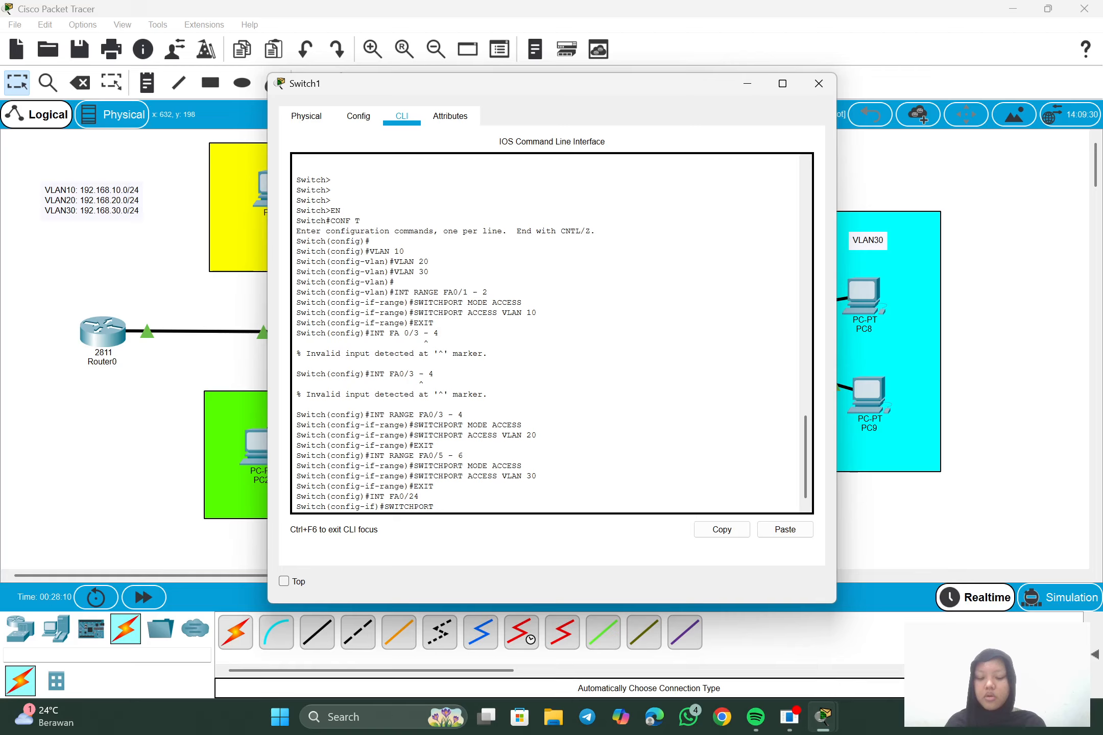
text( MODE TRUNK)
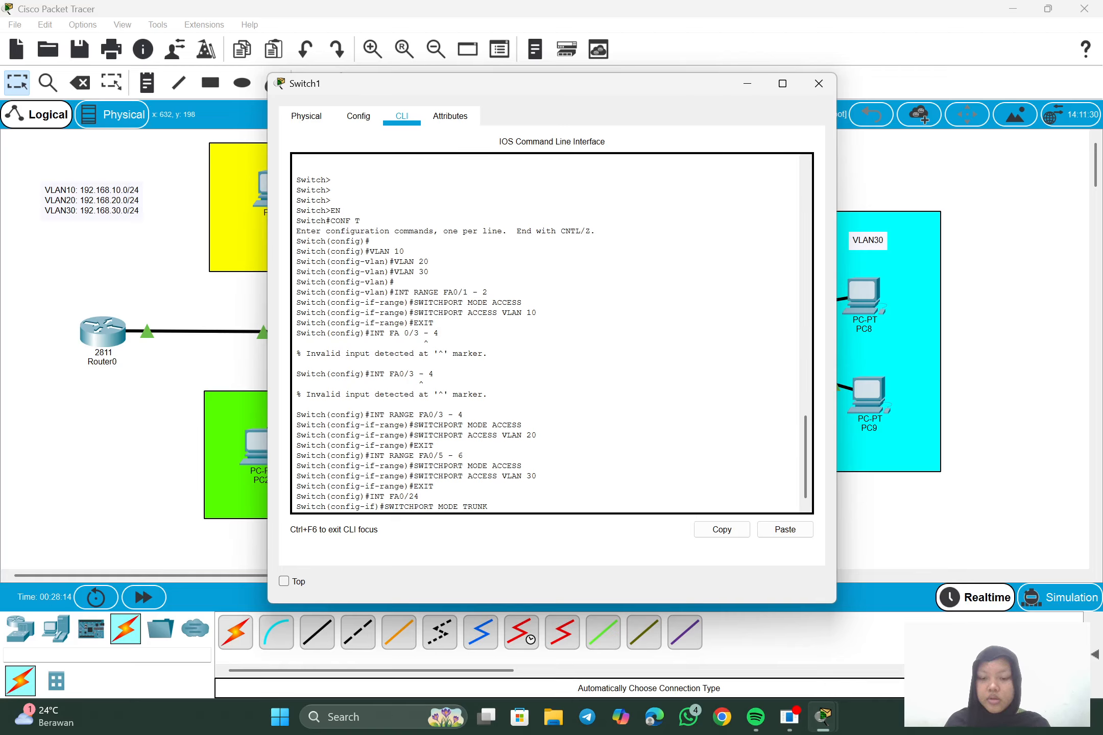
key(Return)
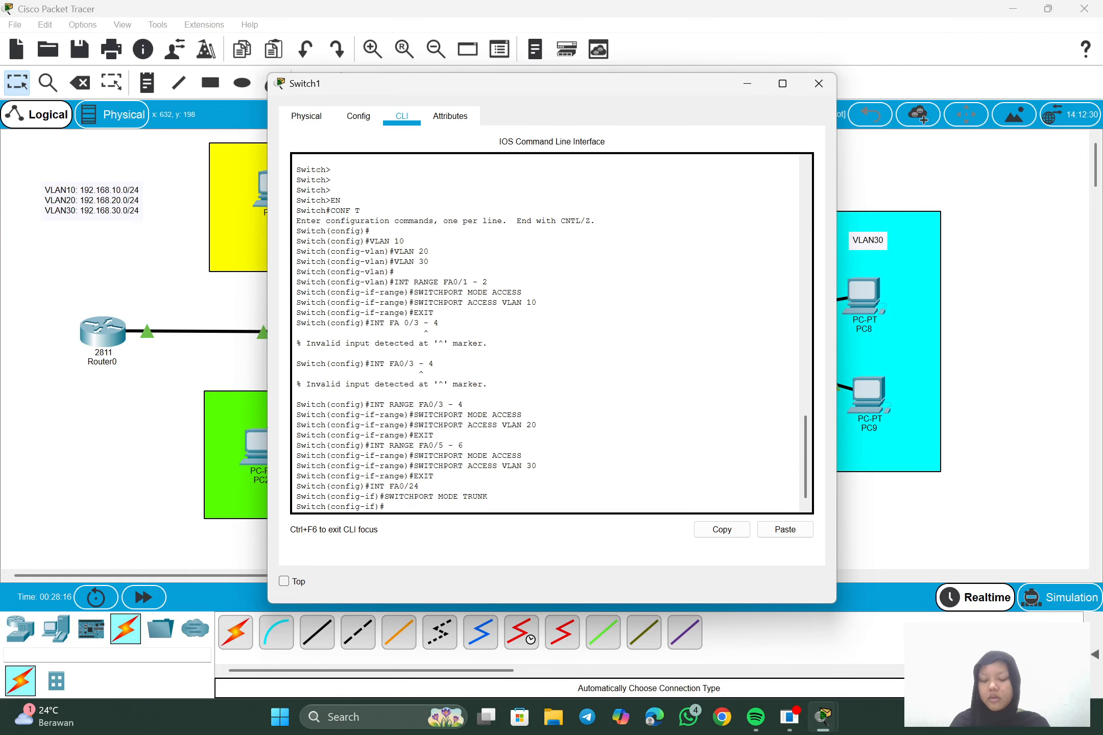
text(EXIT)
key(Return)
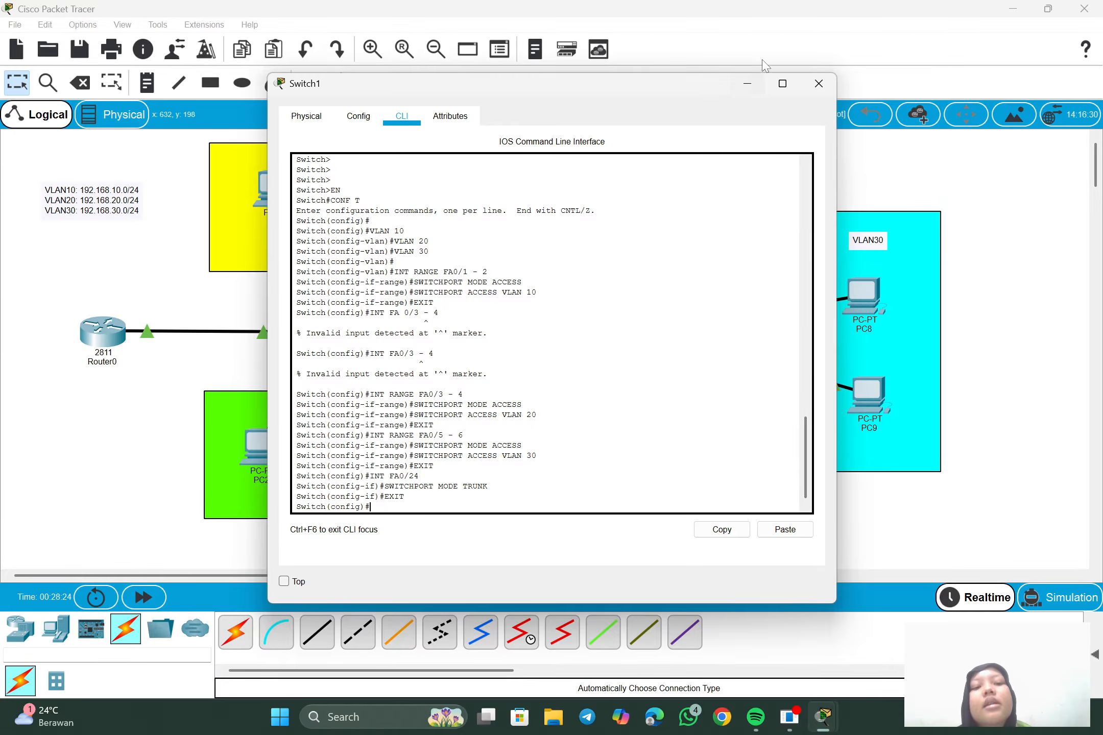
click(751, 82)
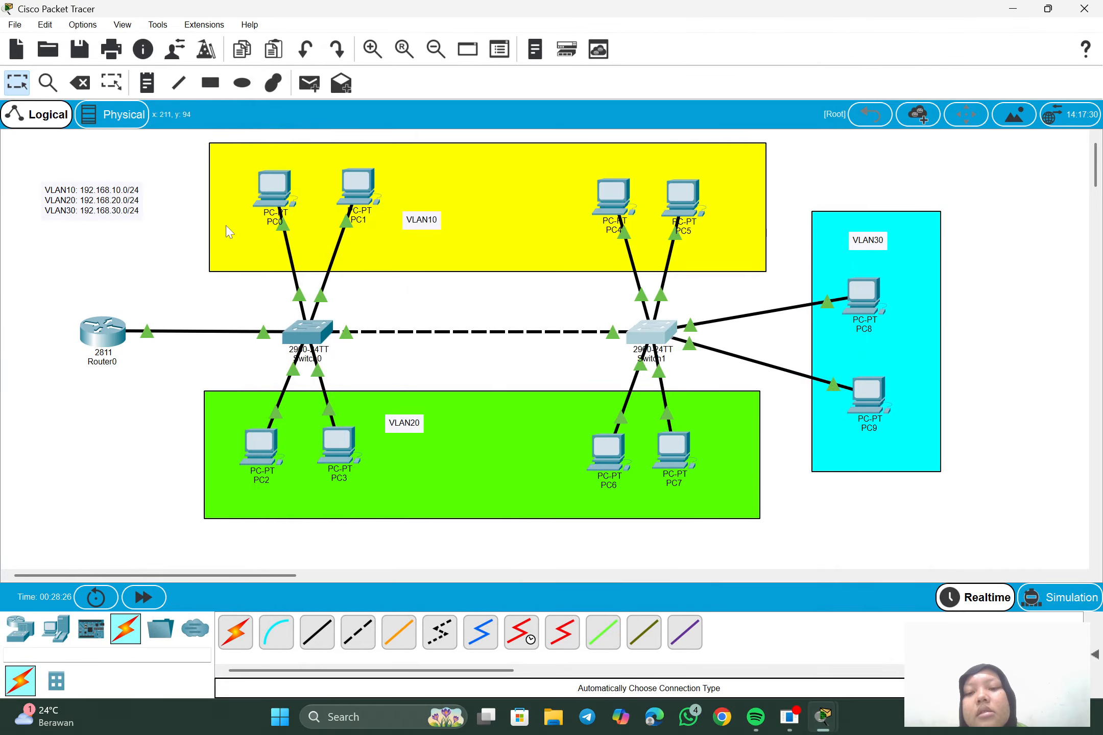
- Give PC0 the static IP address 192.168.10.2 with subnet mask 255.255.255.0 in its IP configuration
click(282, 185)
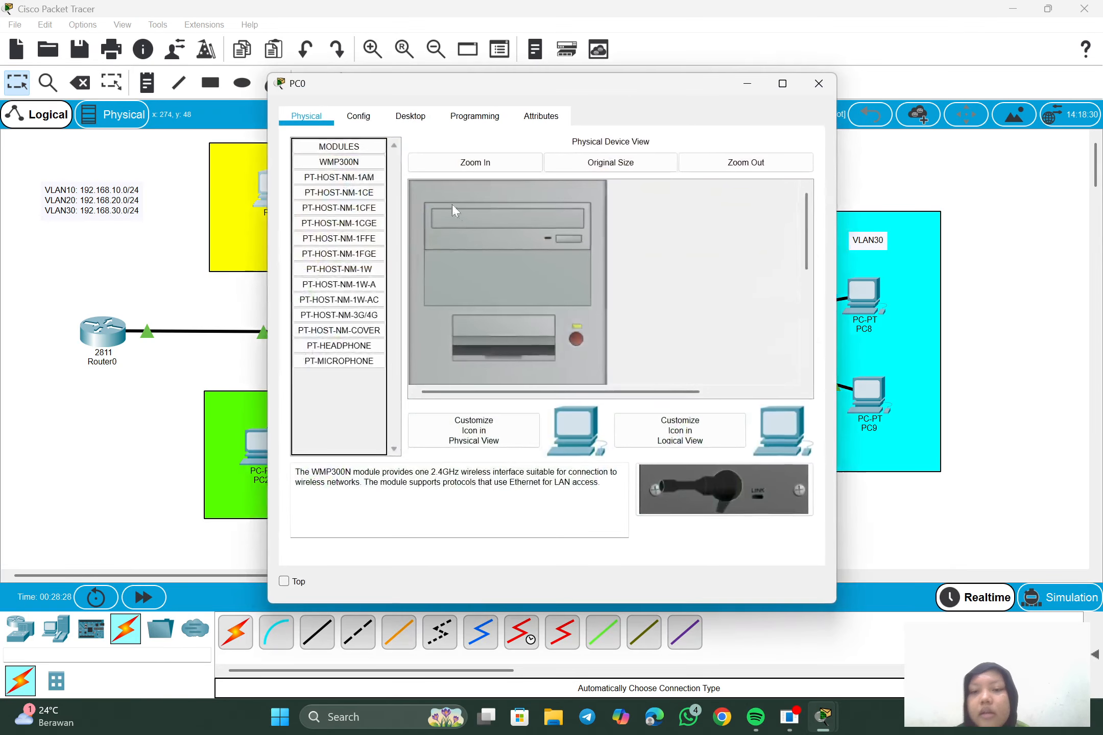
click(418, 116)
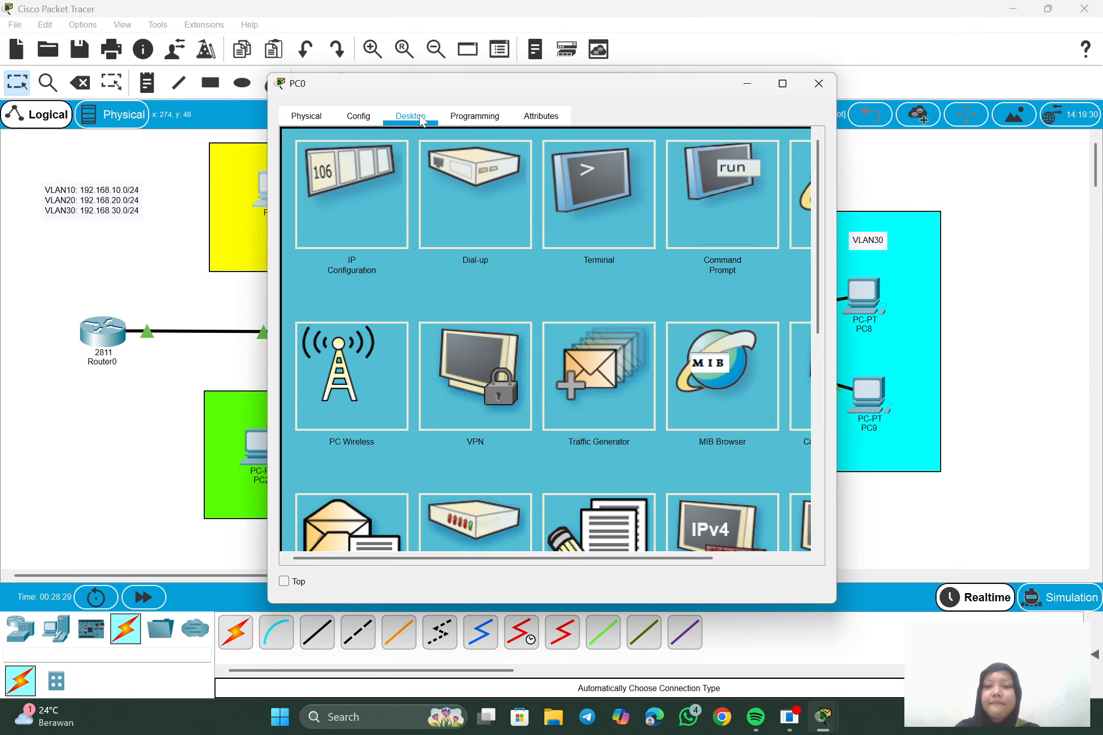
click(348, 235)
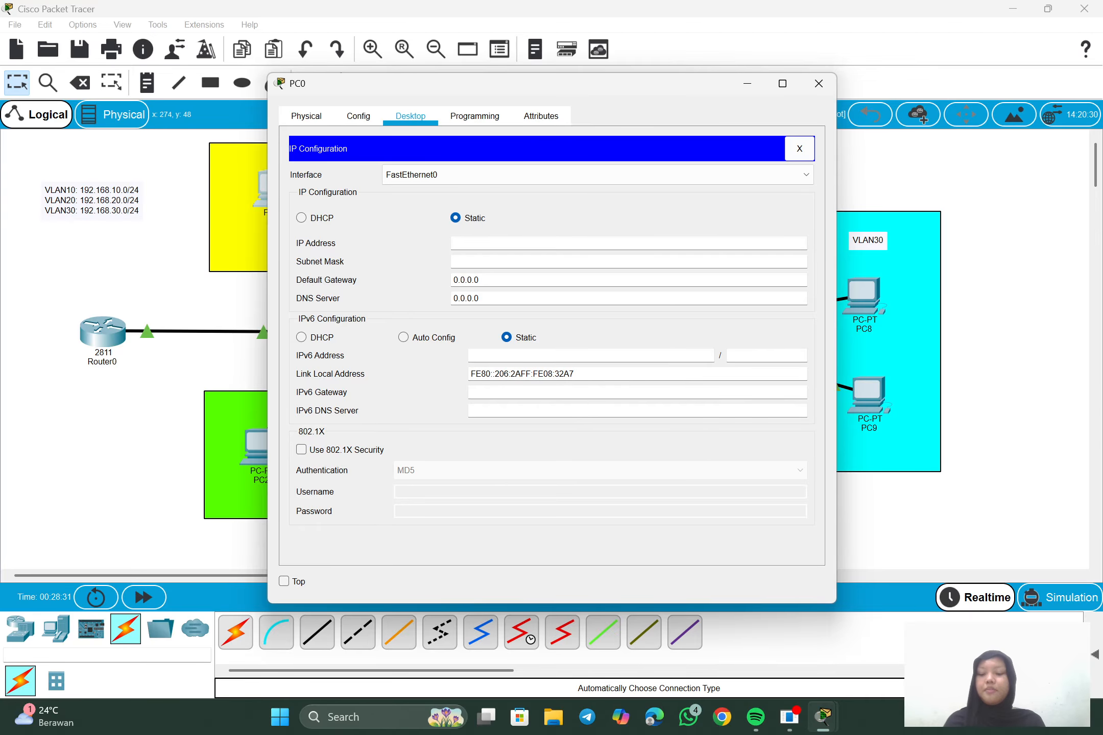
text(192.1)
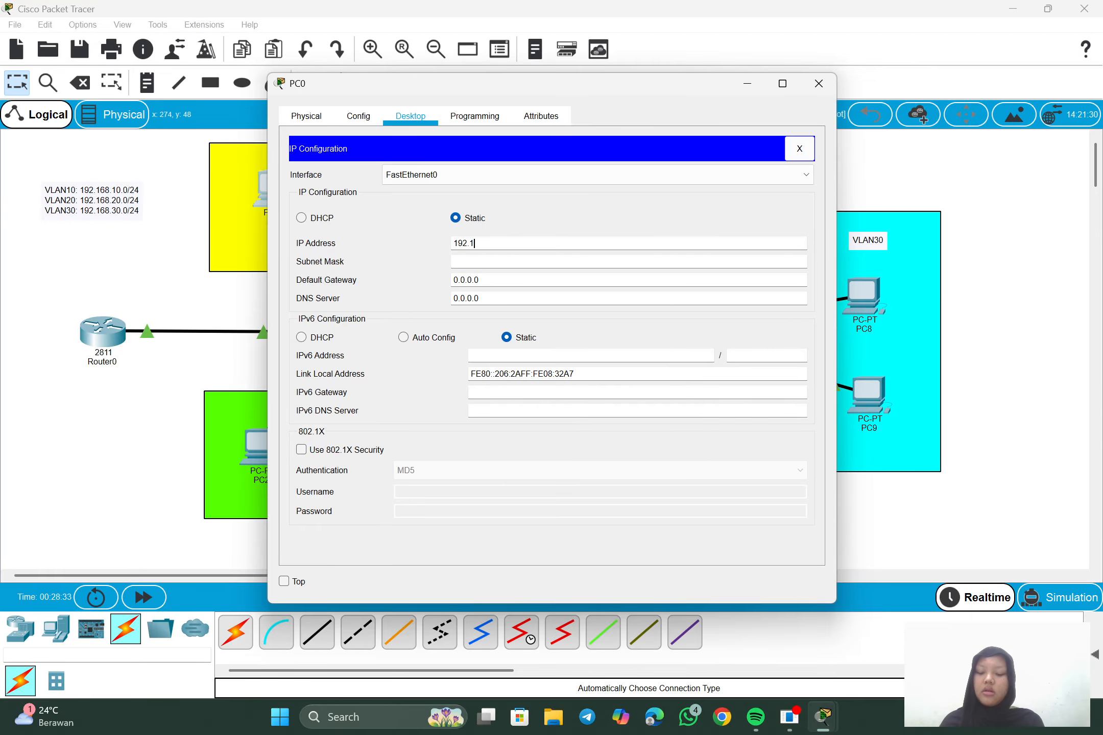
text(68)
text(.1)
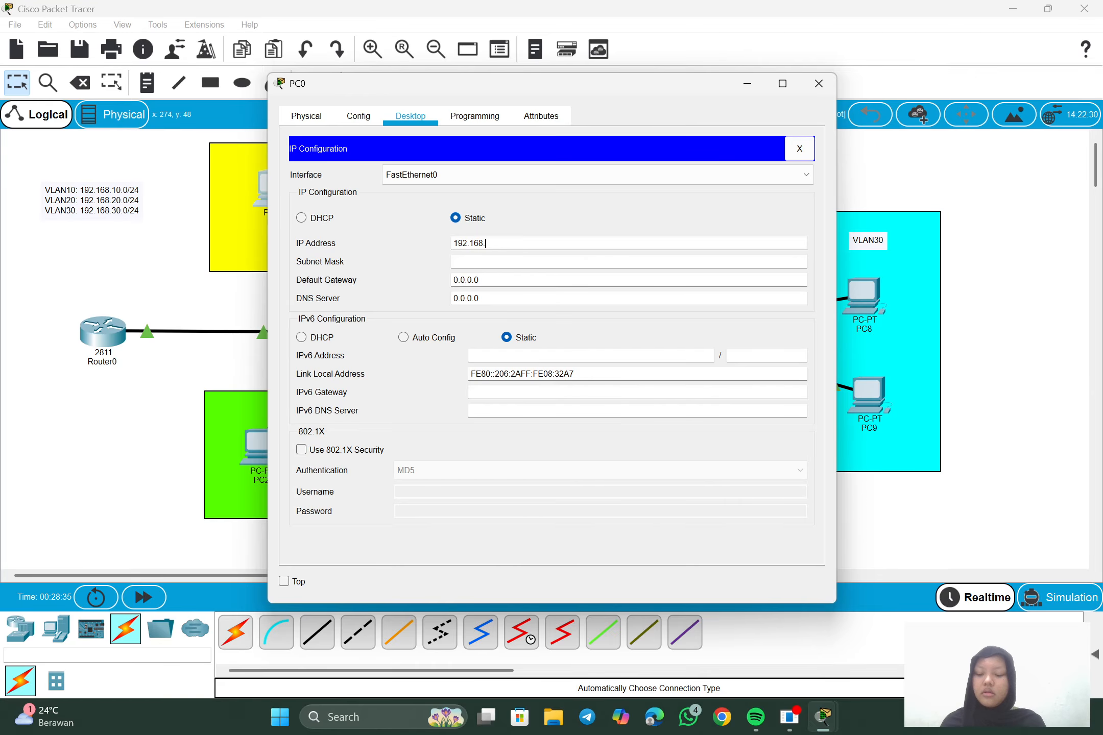
text(0.2)
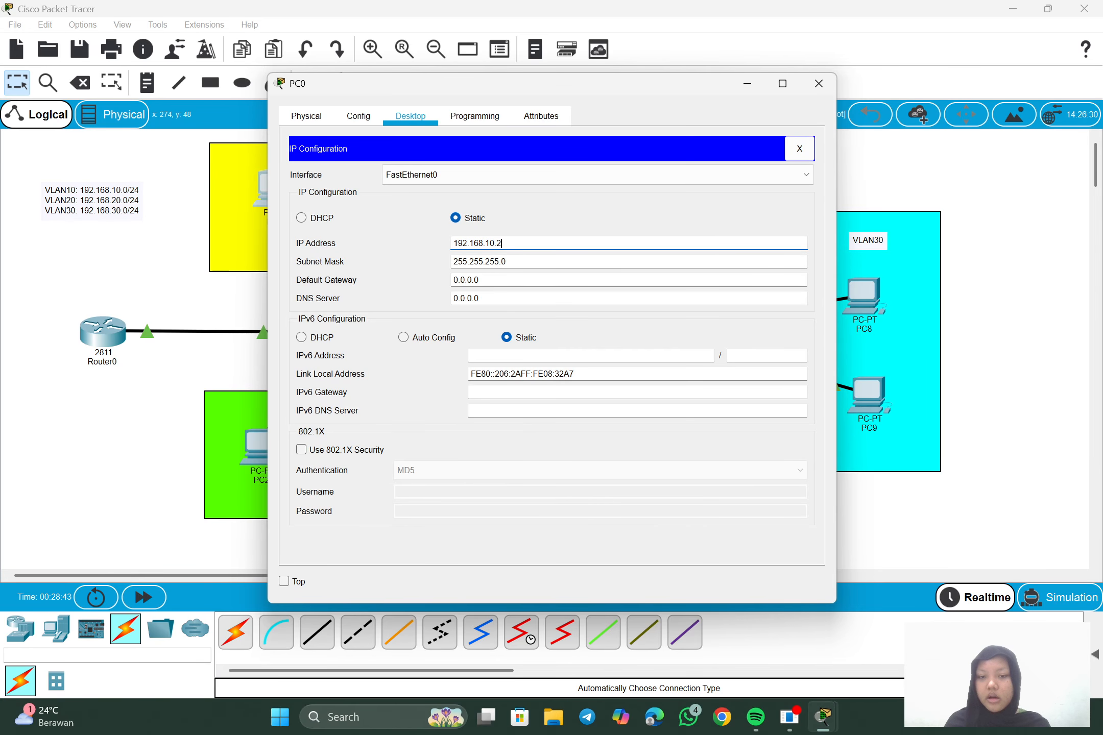
- Copy PC0's IP address into its default gateway, change the gateway to 192.168.10.1 and minimize the PC0 window
double_click(486, 244)
key(ctrl+c)
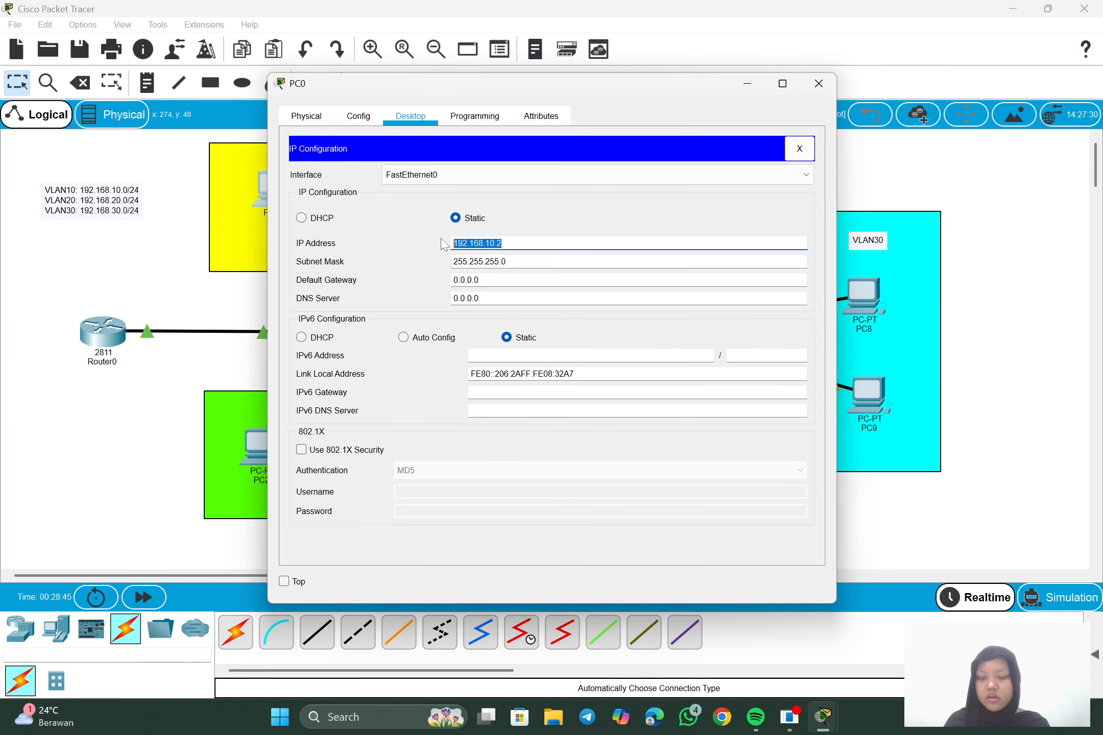
double_click(480, 281)
key(ctrl+v)
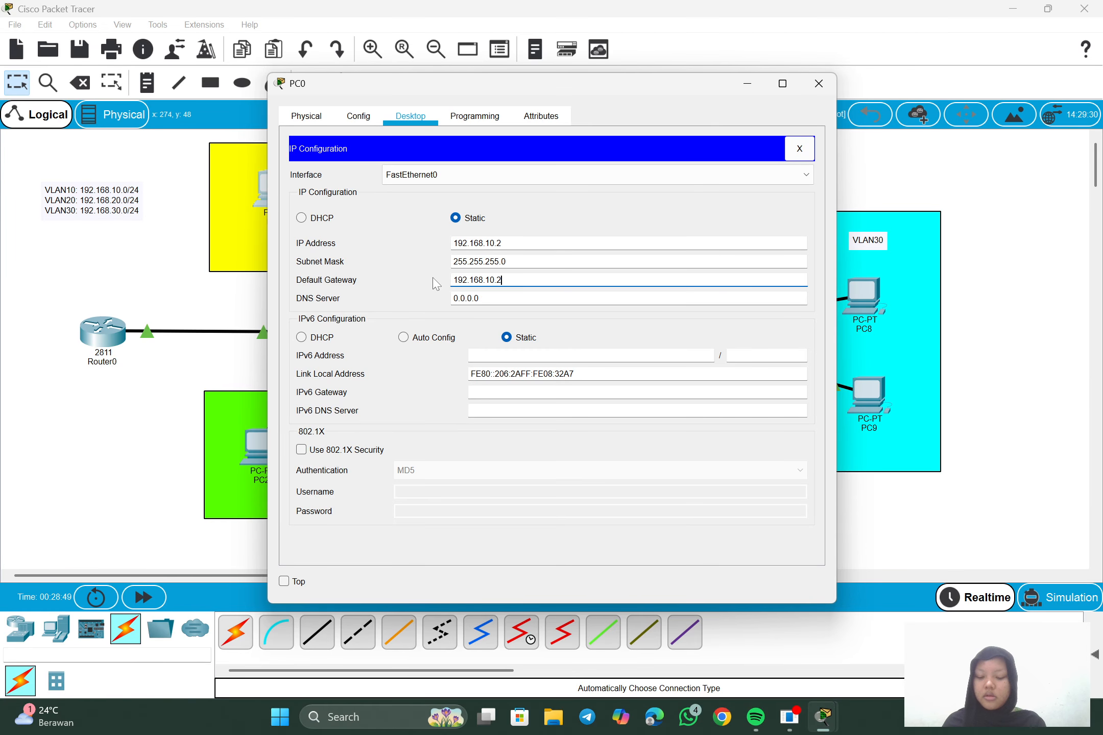
key(BackSpace)
text(1)
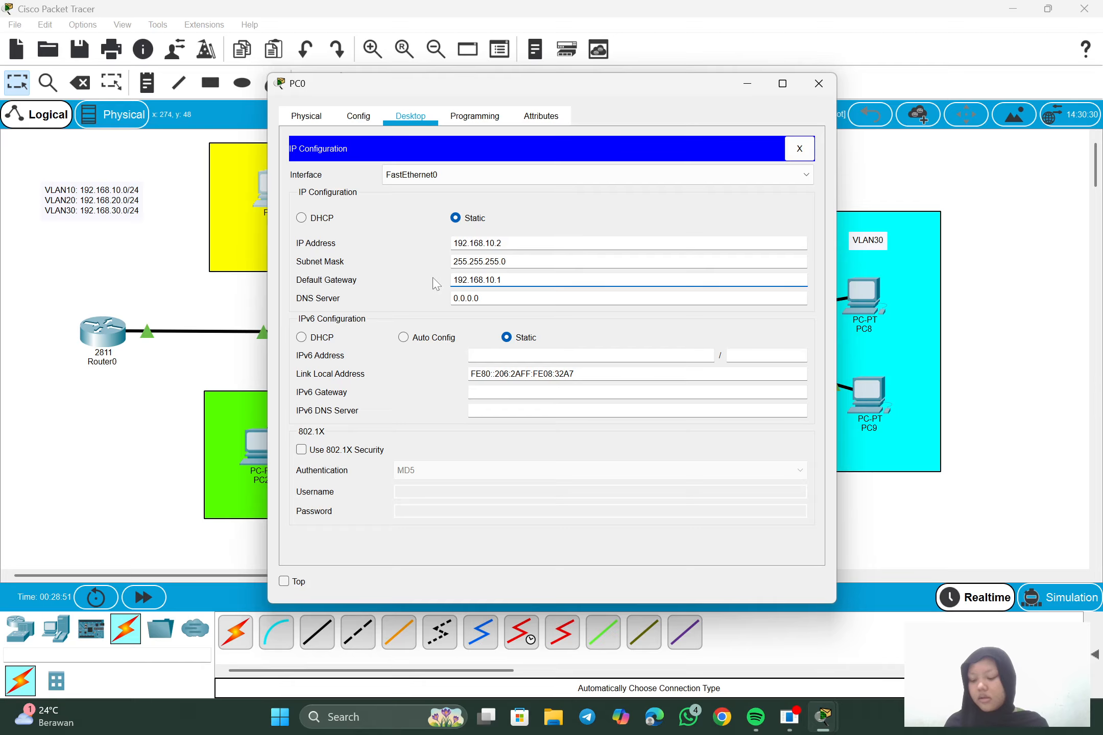
click(758, 84)
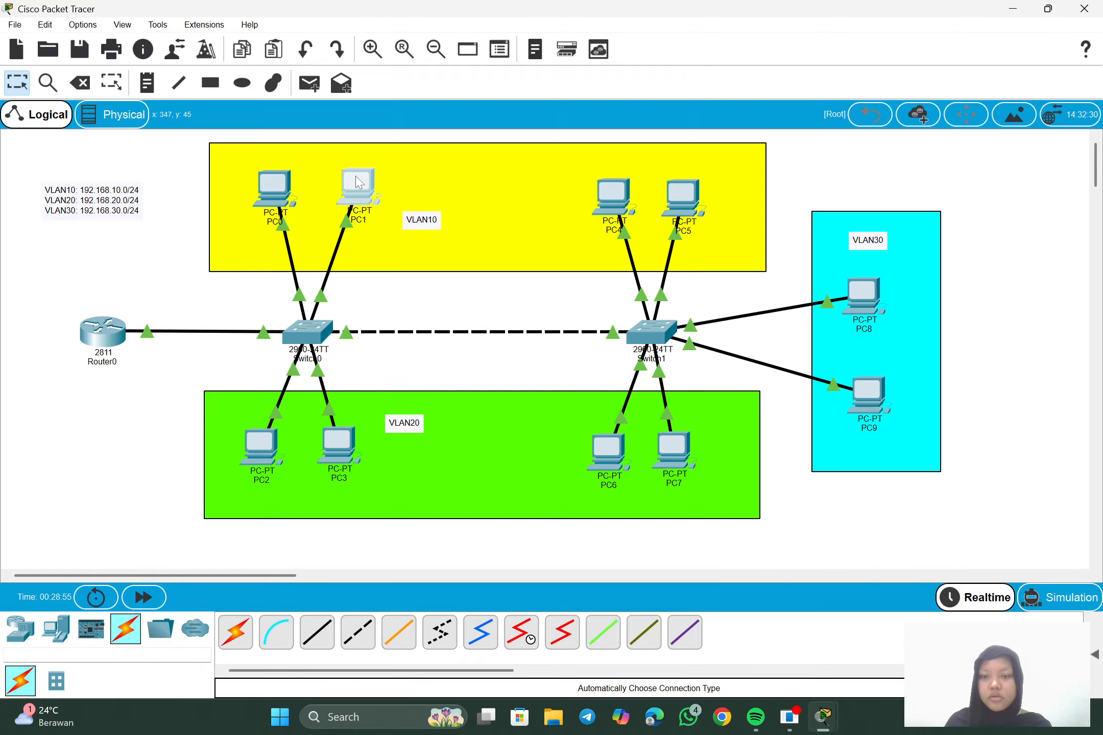
- Paste the copied address into PC1's default gateway and IP address fields, and change the IP address to 192.168.10.3
click(358, 185)
click(411, 117)
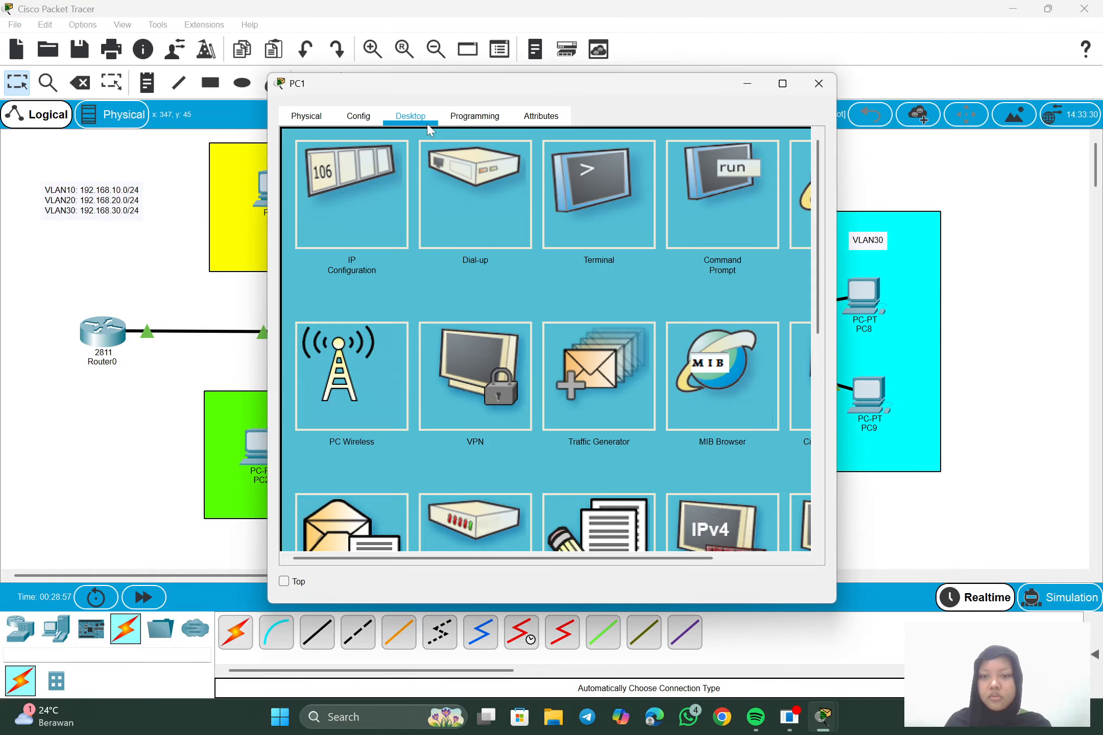
click(368, 183)
drag(481, 280, 429, 281)
key(ctrl+v)
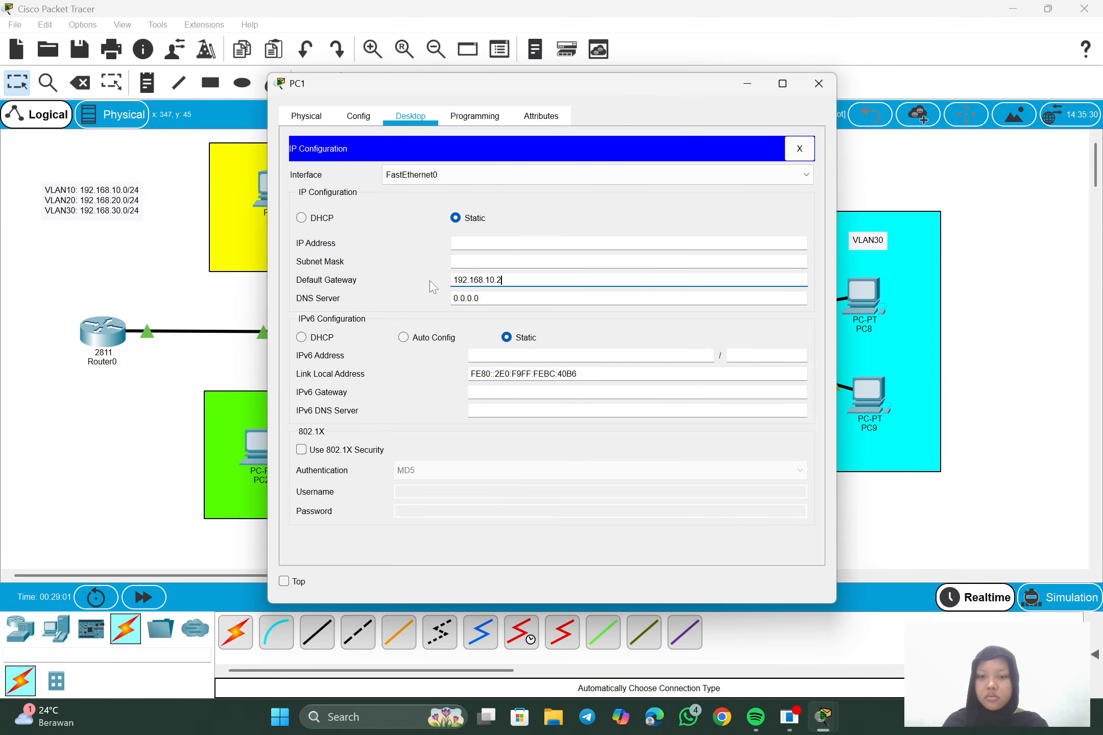
click(482, 243)
key(ctrl+v)
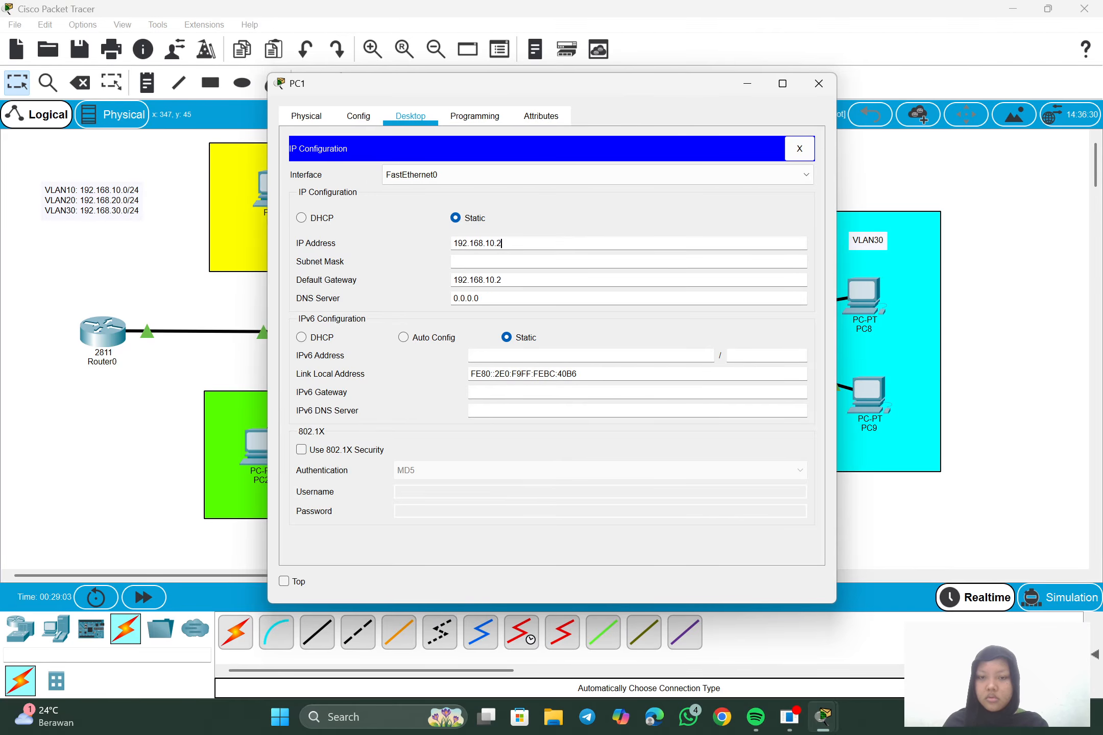
key(BackSpace)
text(3)
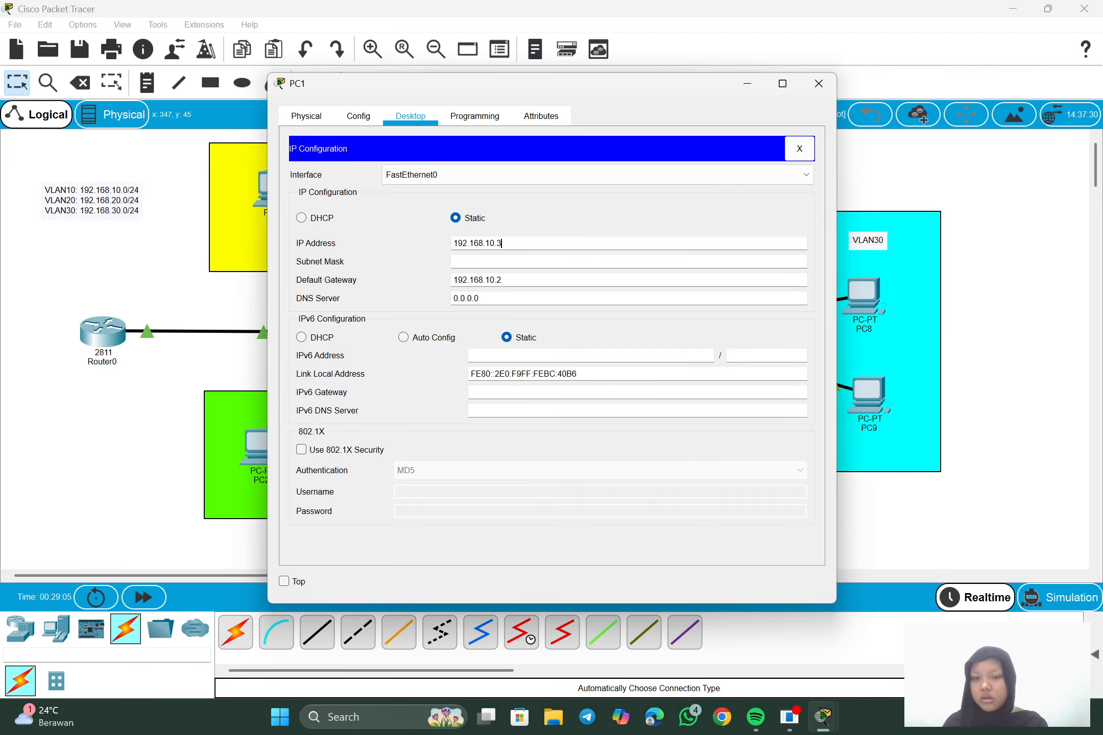
- Set PC1's default gateway to 192.168.10.1 with subnet mask 255.255.255.0 and minimize the PC1 window
click(518, 281)
key(BackSpace)
text(1)
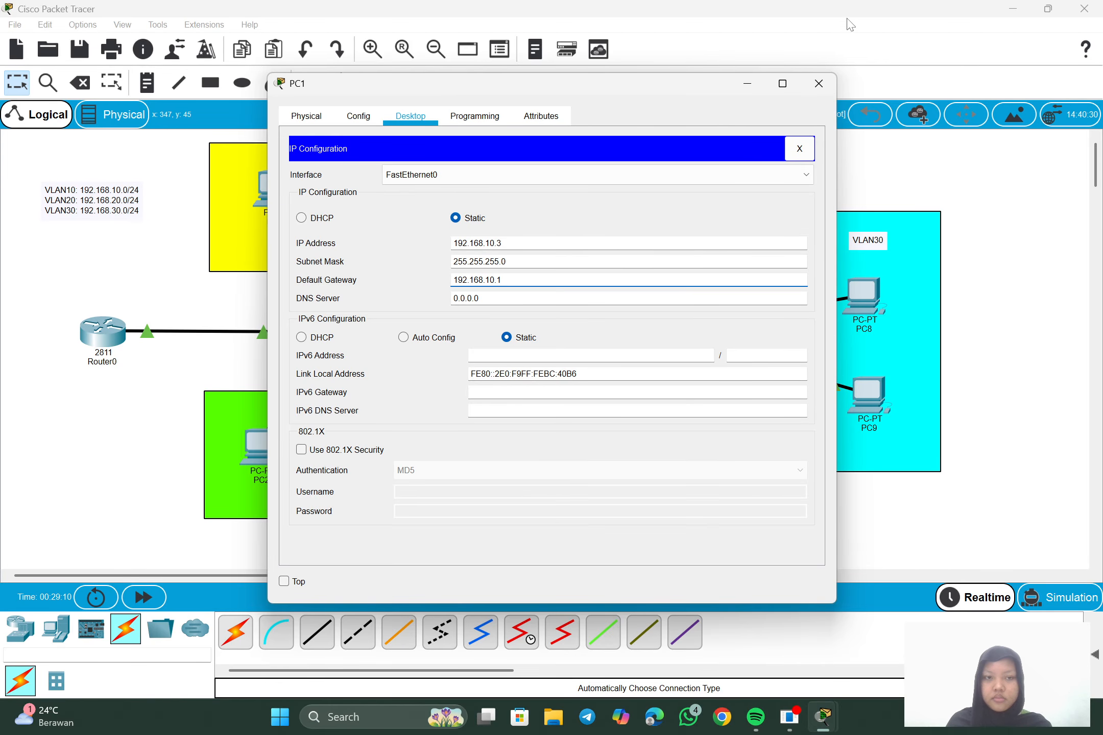
click(754, 87)
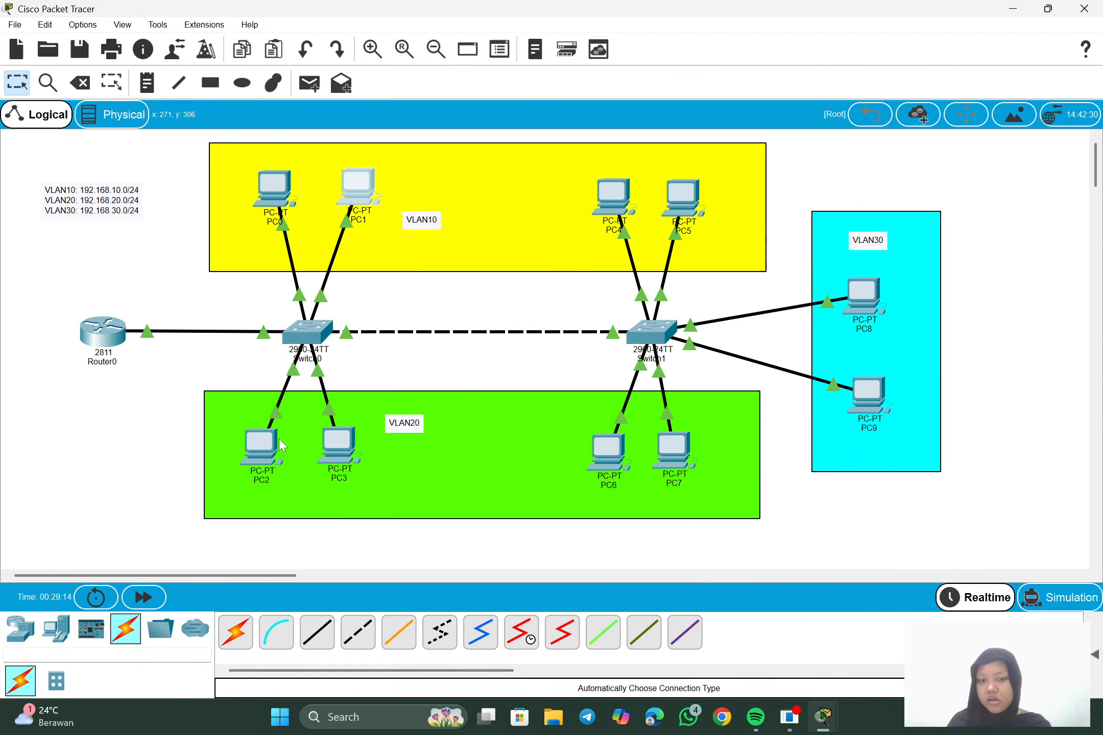
- Give PC4 the static IP address 192.168.10.4 with subnet mask 255.255.255.0 in its IP configuration
click(614, 193)
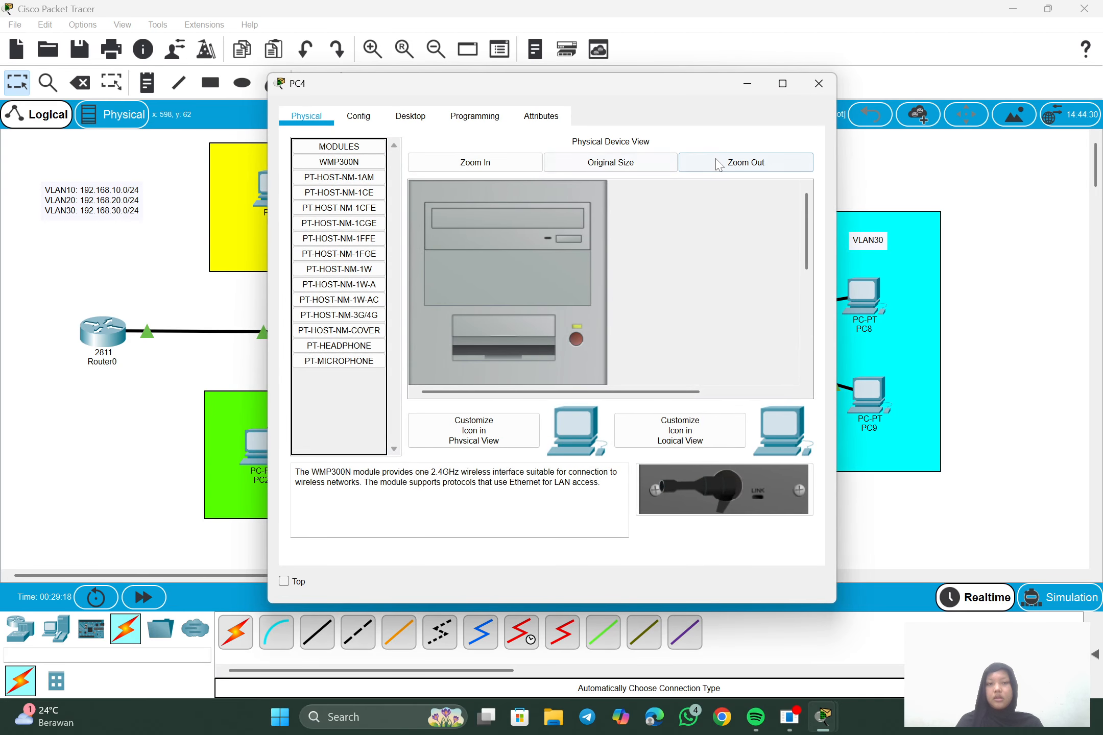
click(755, 88)
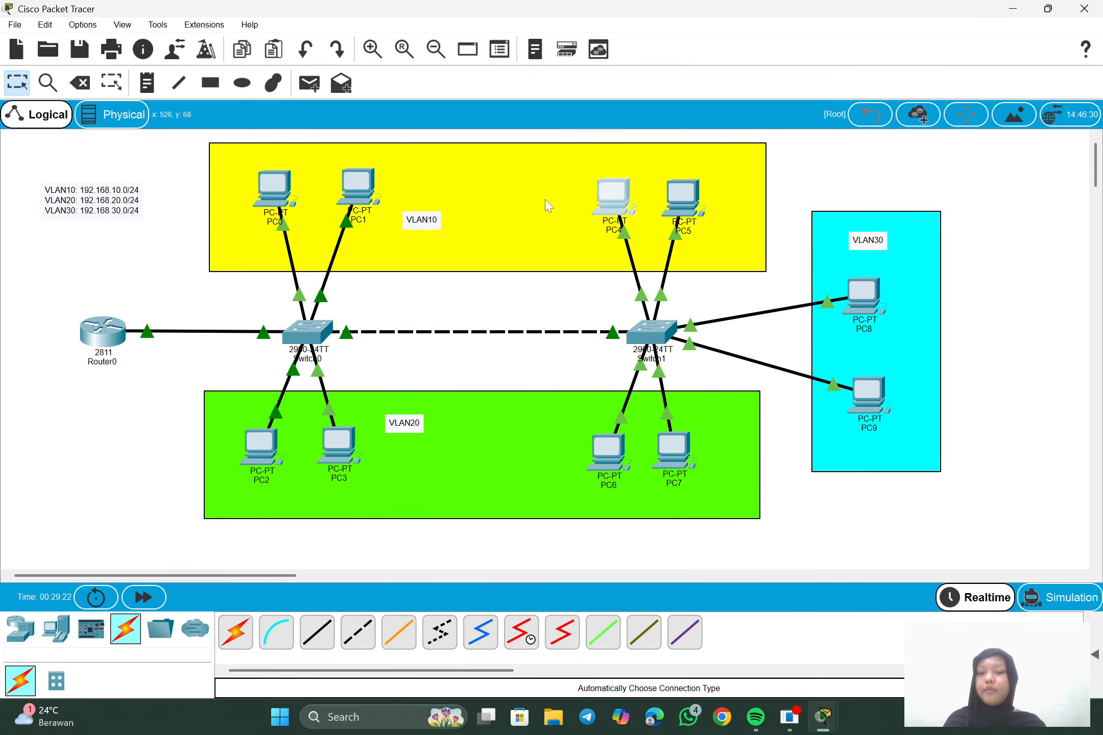
click(605, 201)
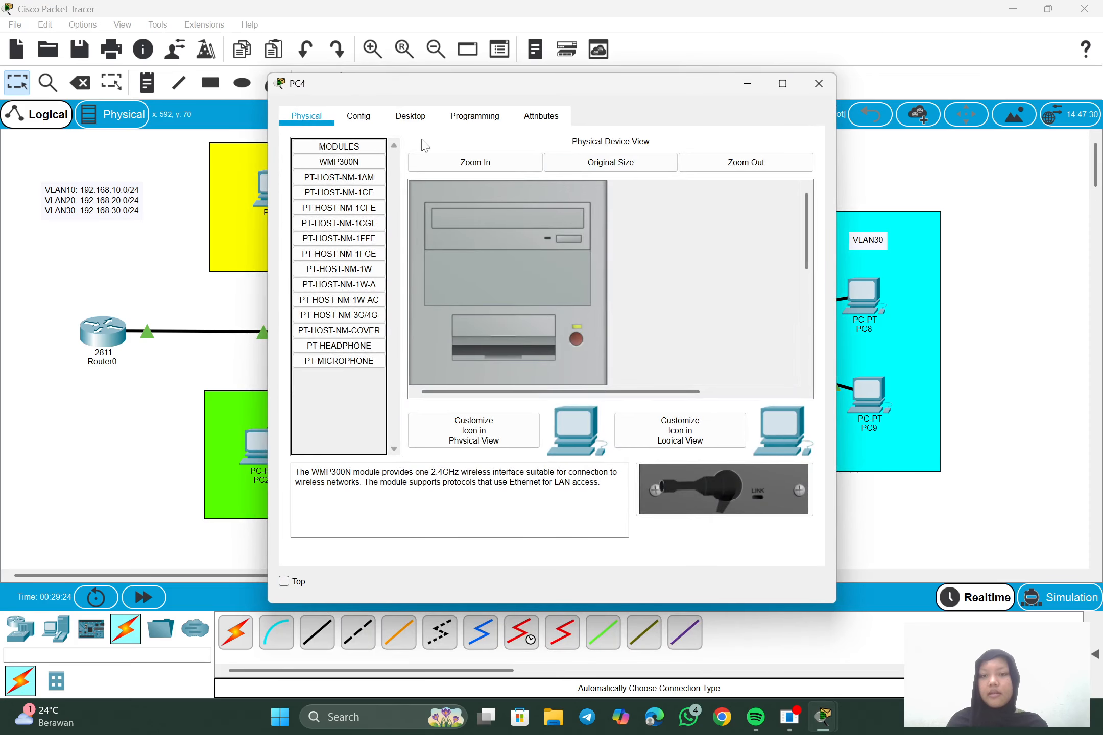
click(410, 117)
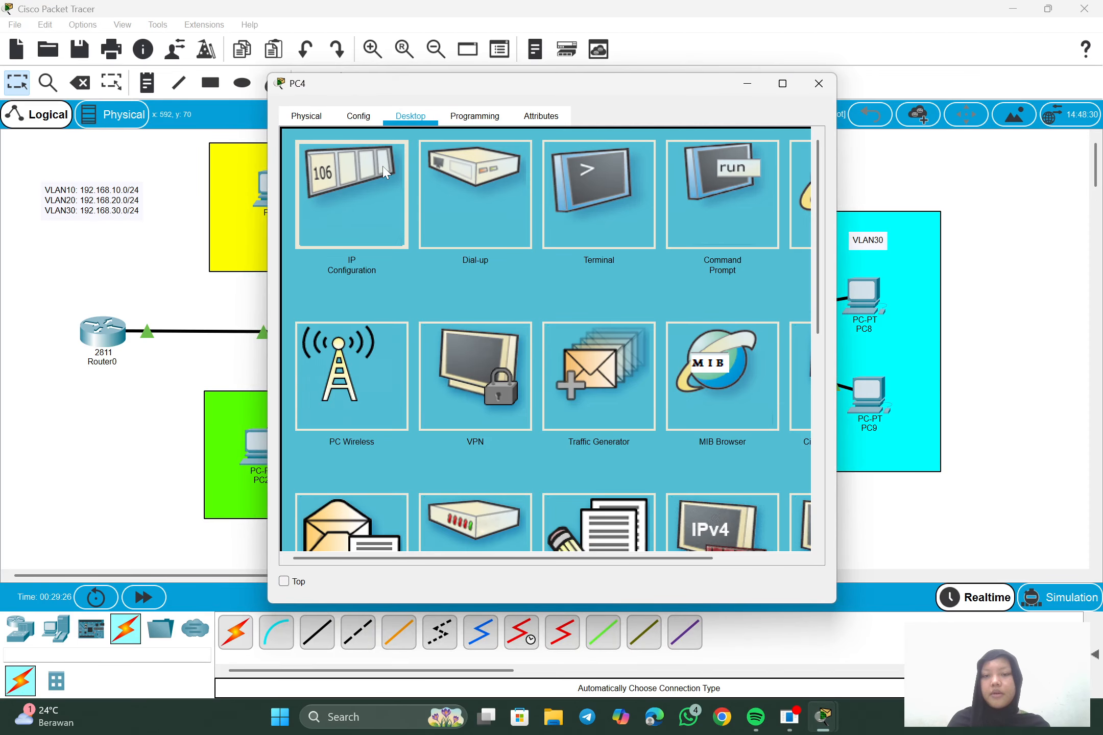
click(404, 171)
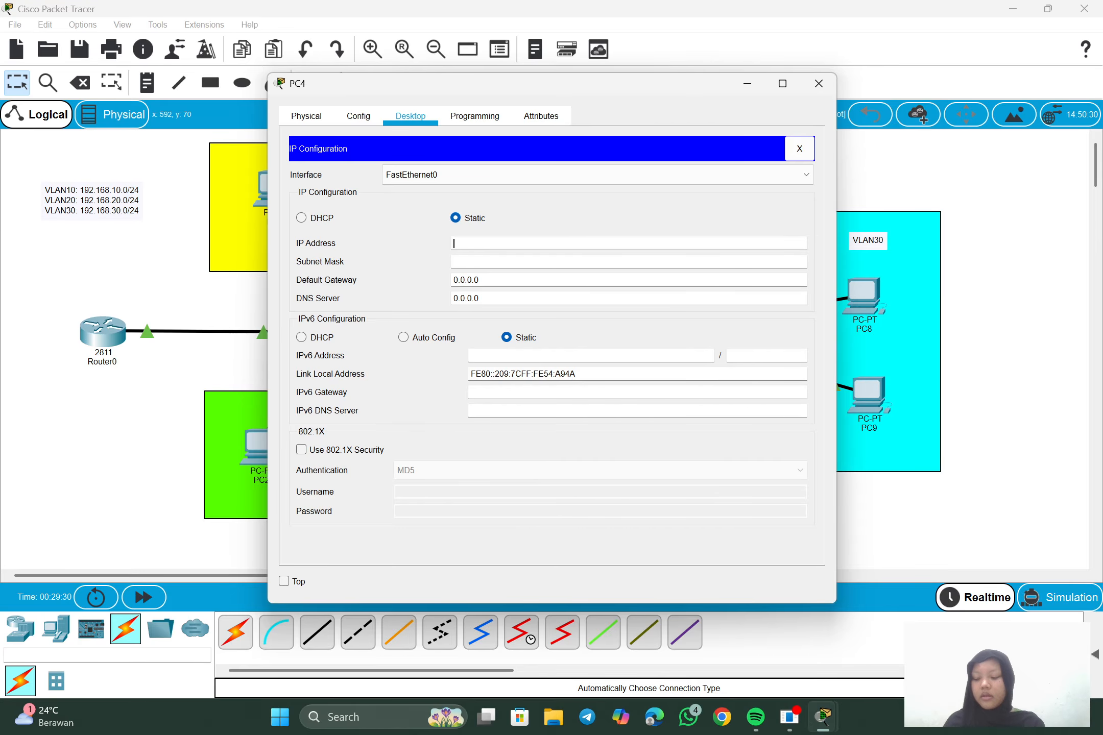
text(192.168.10.2)
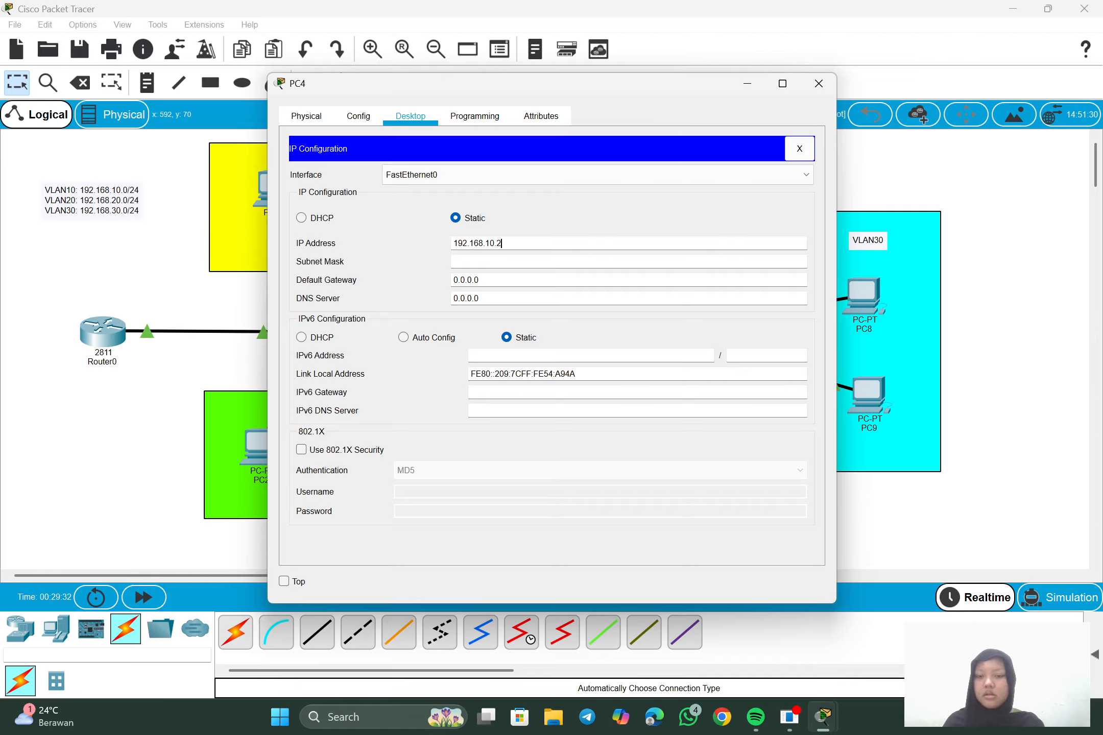
key(BackSpace)
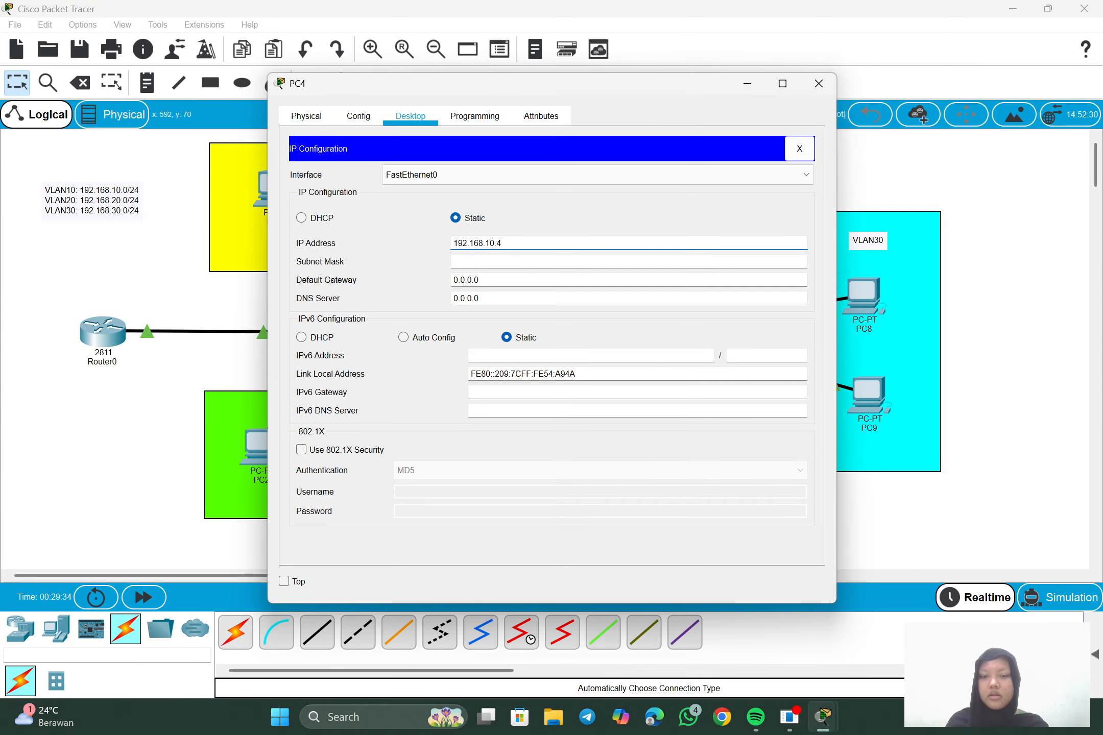
text(4)
key(Tab)
- Set PC4's default gateway to 192.168.10.1 and minimize the PC4 window
key(Tab)
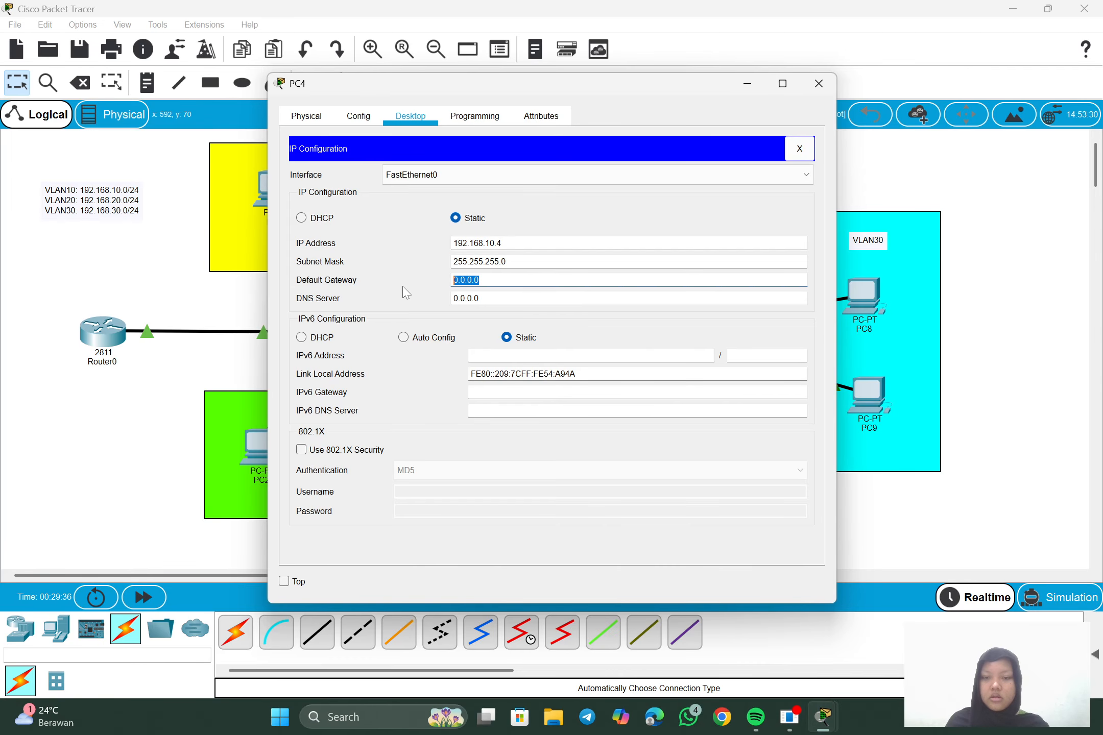
text(192.168.10.2)
key(BackSpace)
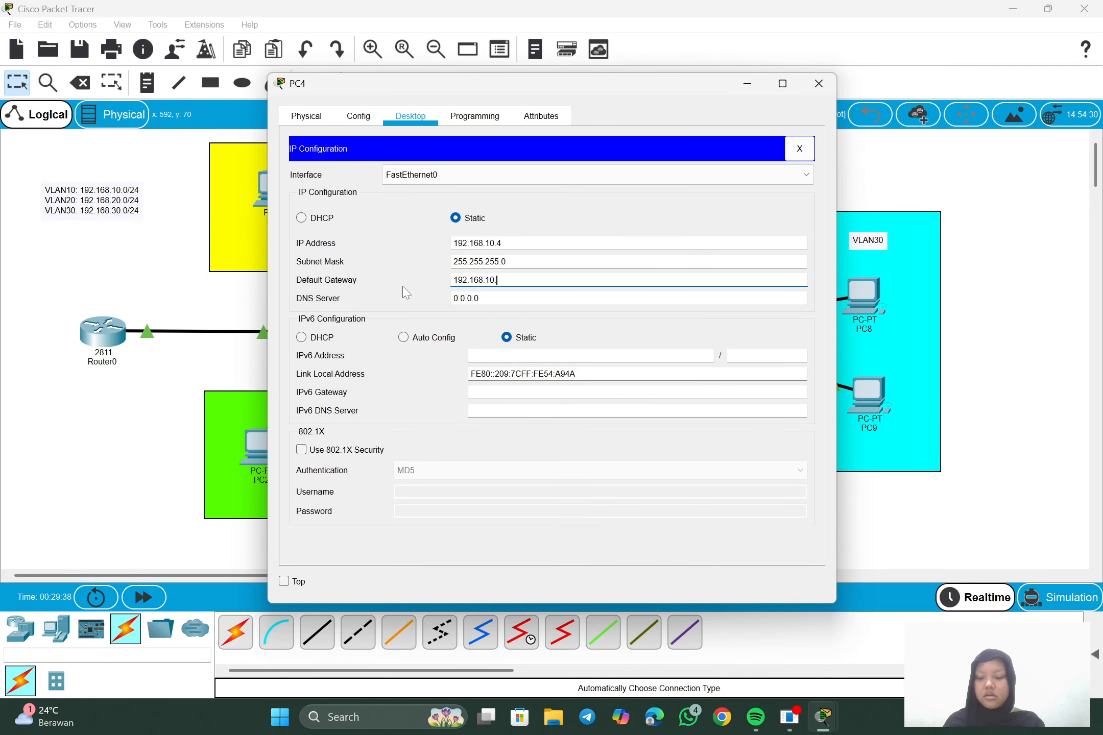
text(1)
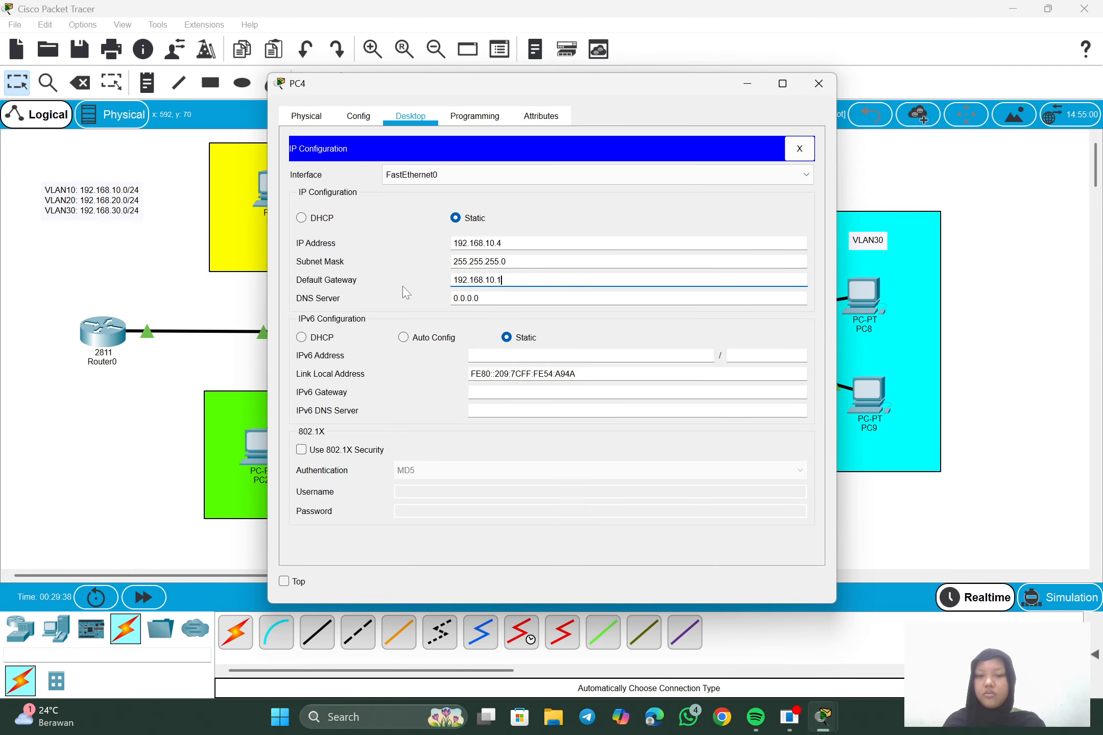
click(747, 83)
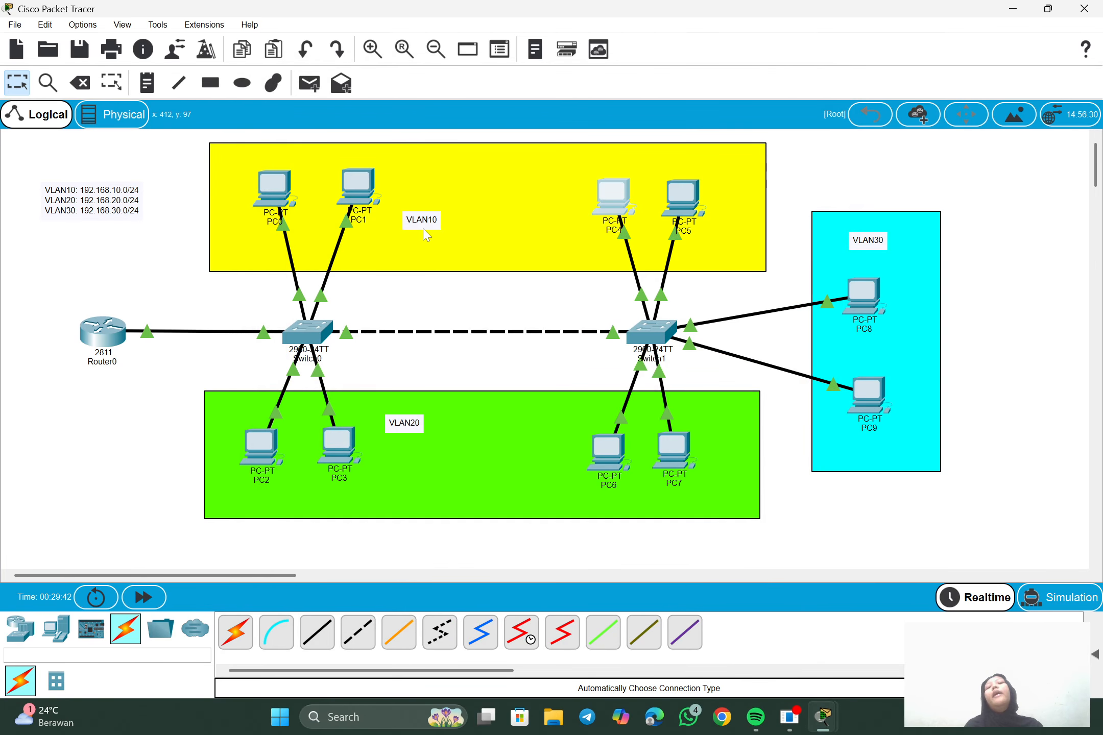
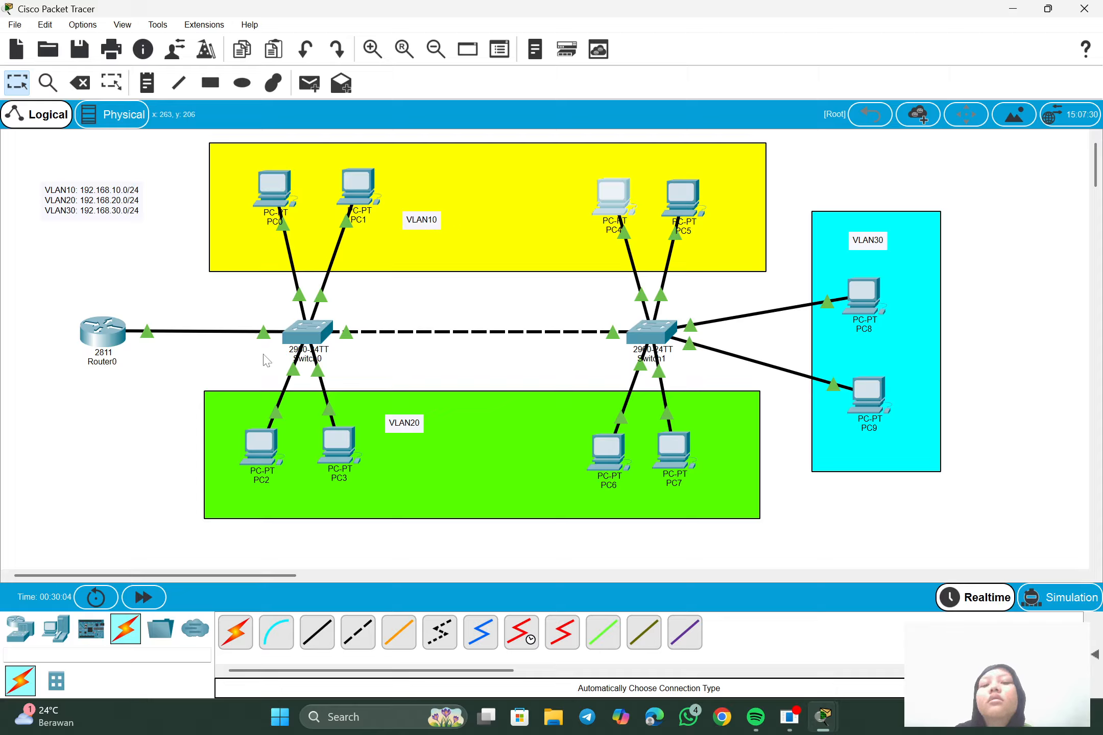
- Give PC5 the static IP address 192.168.10.5 with subnet mask 255.255.255.0 in its IP configuration
click(677, 189)
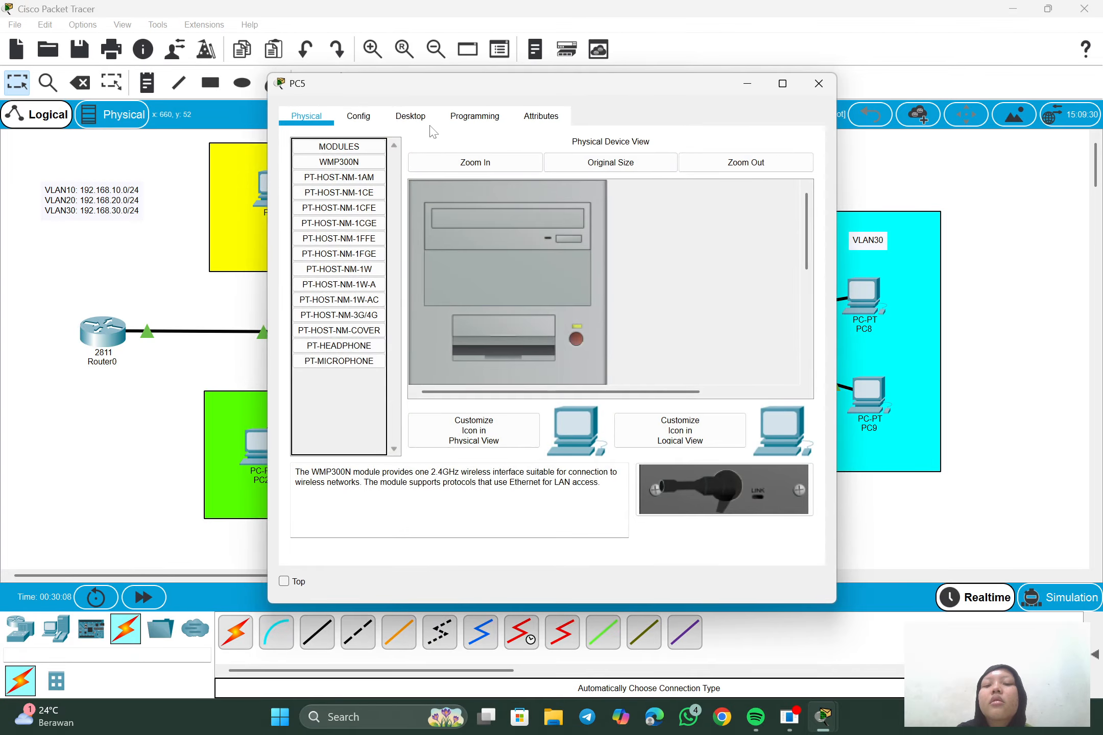
click(414, 119)
click(378, 178)
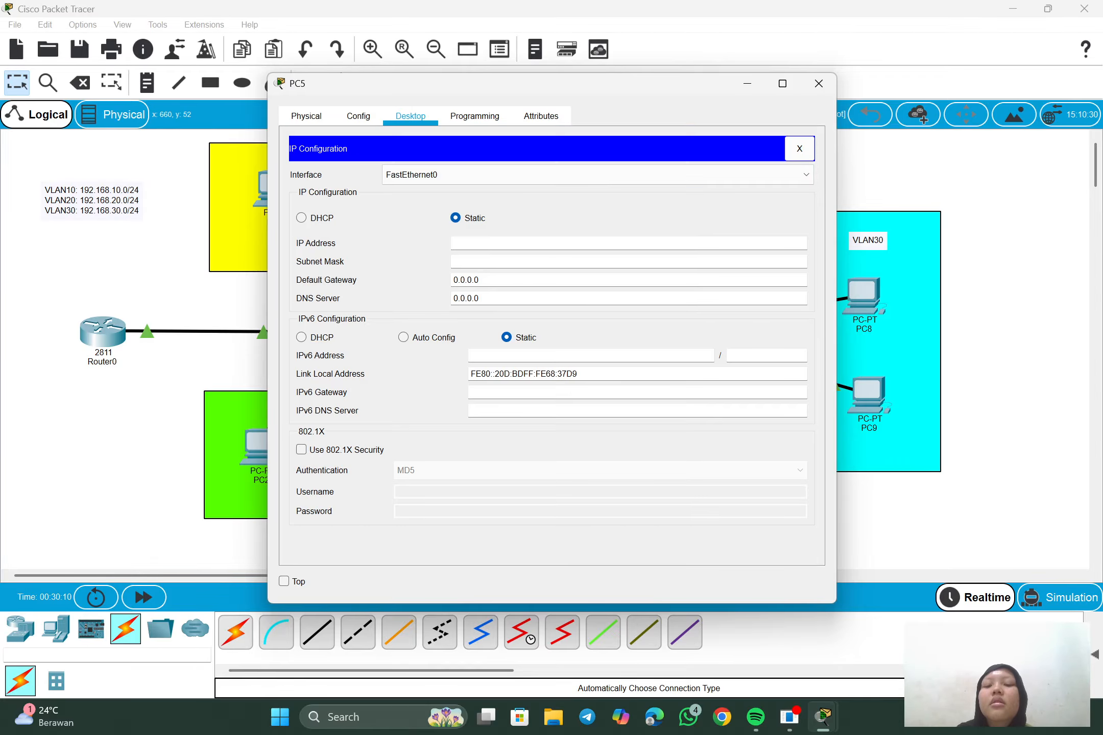
click(455, 243)
text(192.168.10.2)
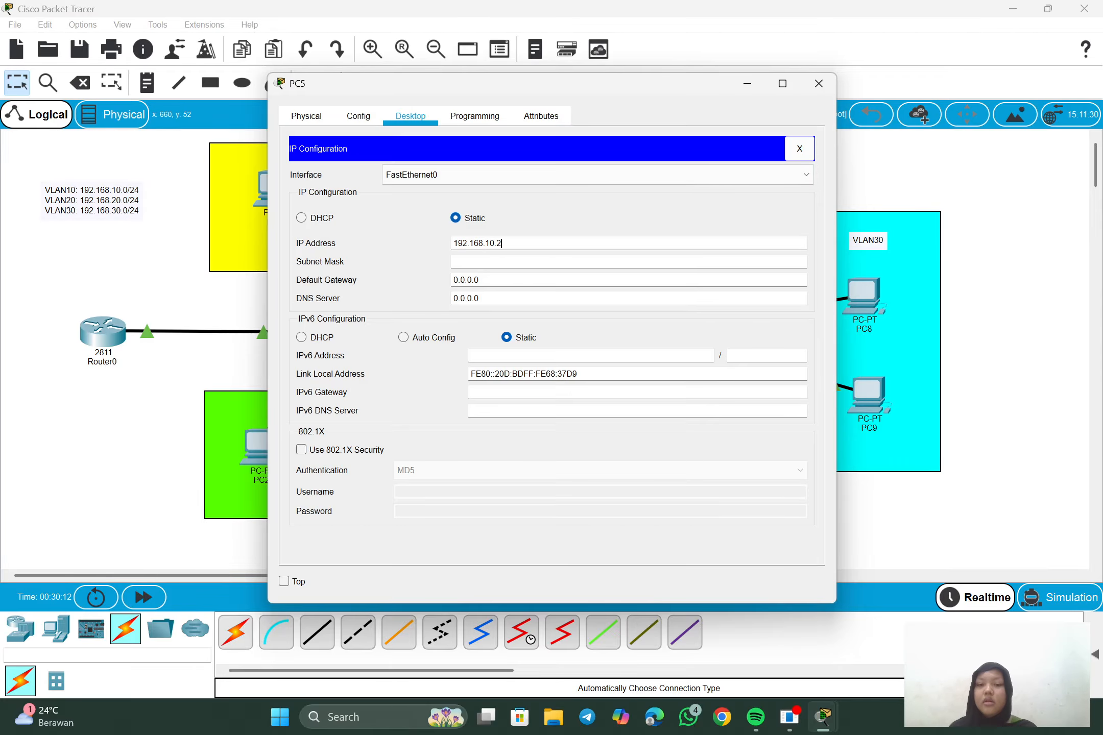
key(BackSpace)
text(5)
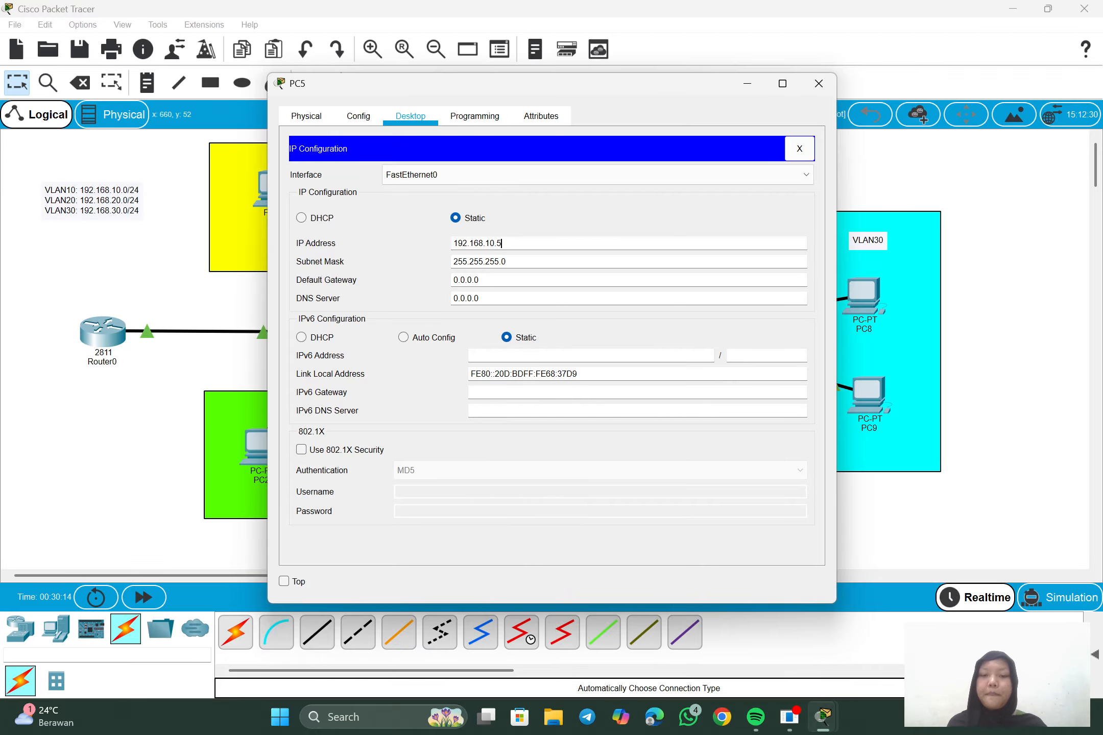
- Replace PC5's default gateway with 192.168.10.1 and minimize the PC5 window
double_click(476, 280)
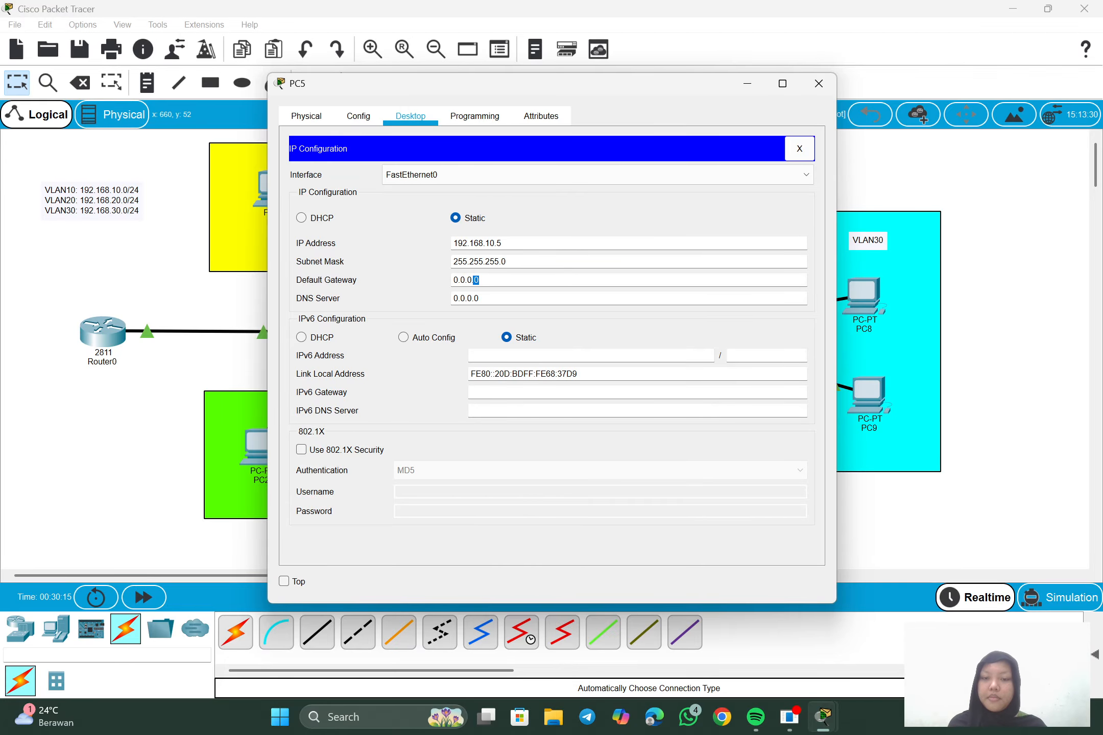
drag(480, 281, 441, 280)
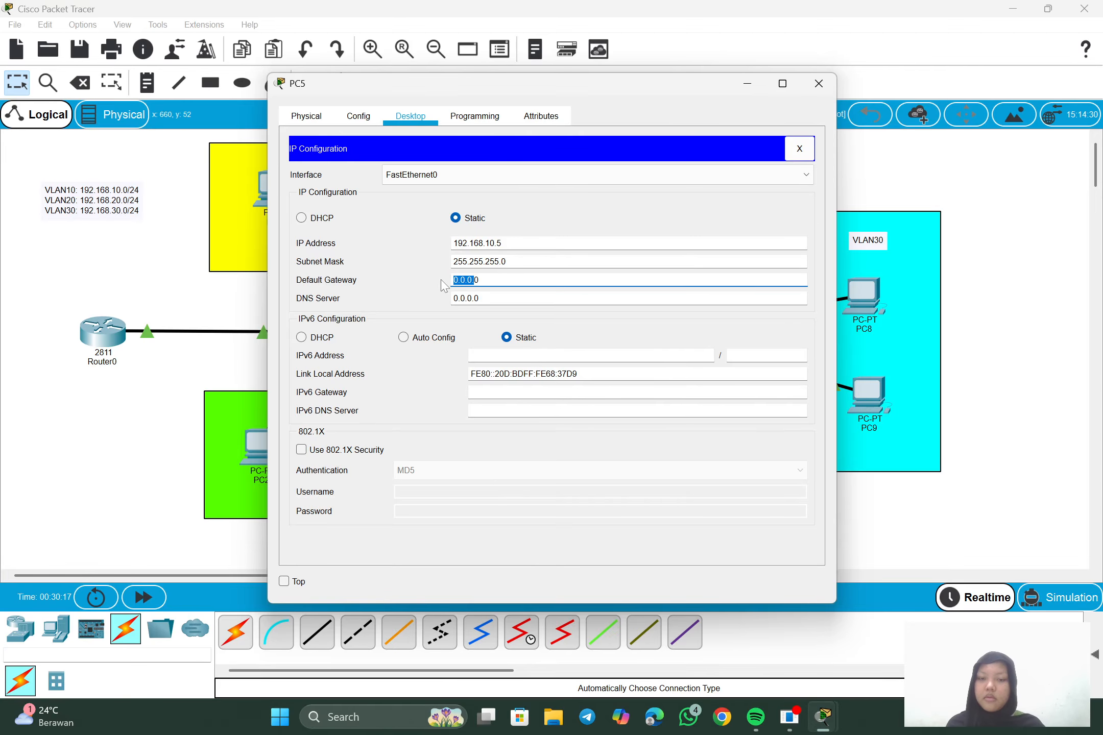
key(BackSpace)
key(BackSpace)
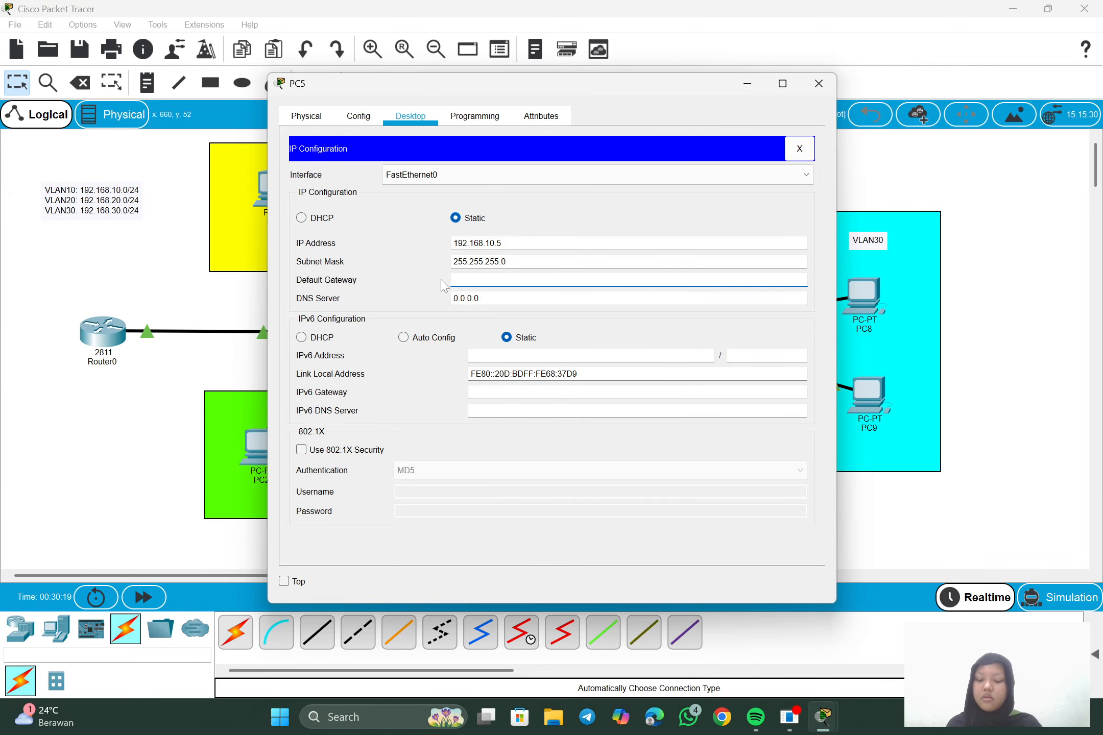
text(192.168.10.2)
key(BackSpace)
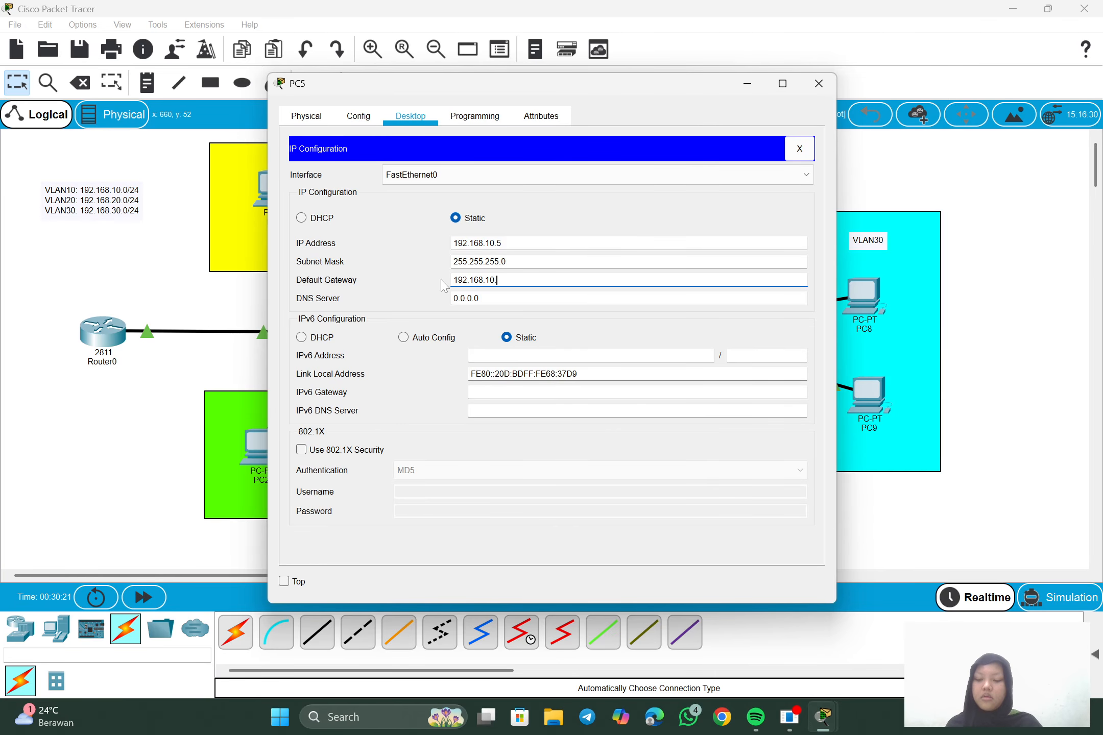
text(1)
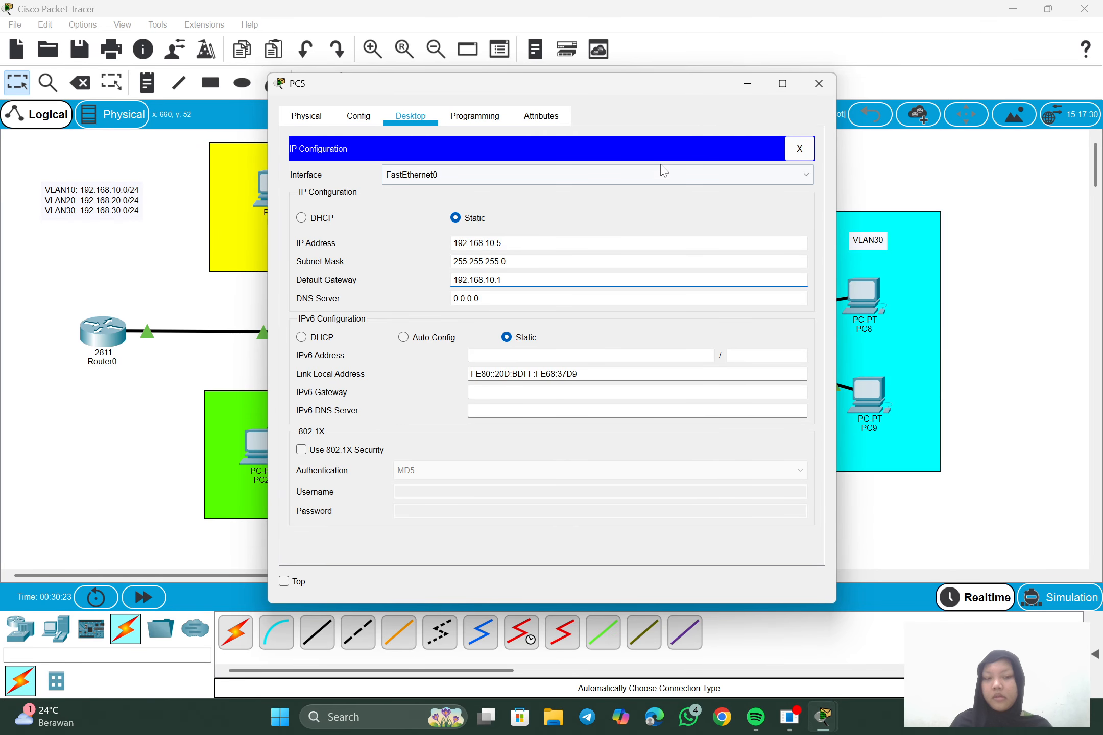
click(748, 84)
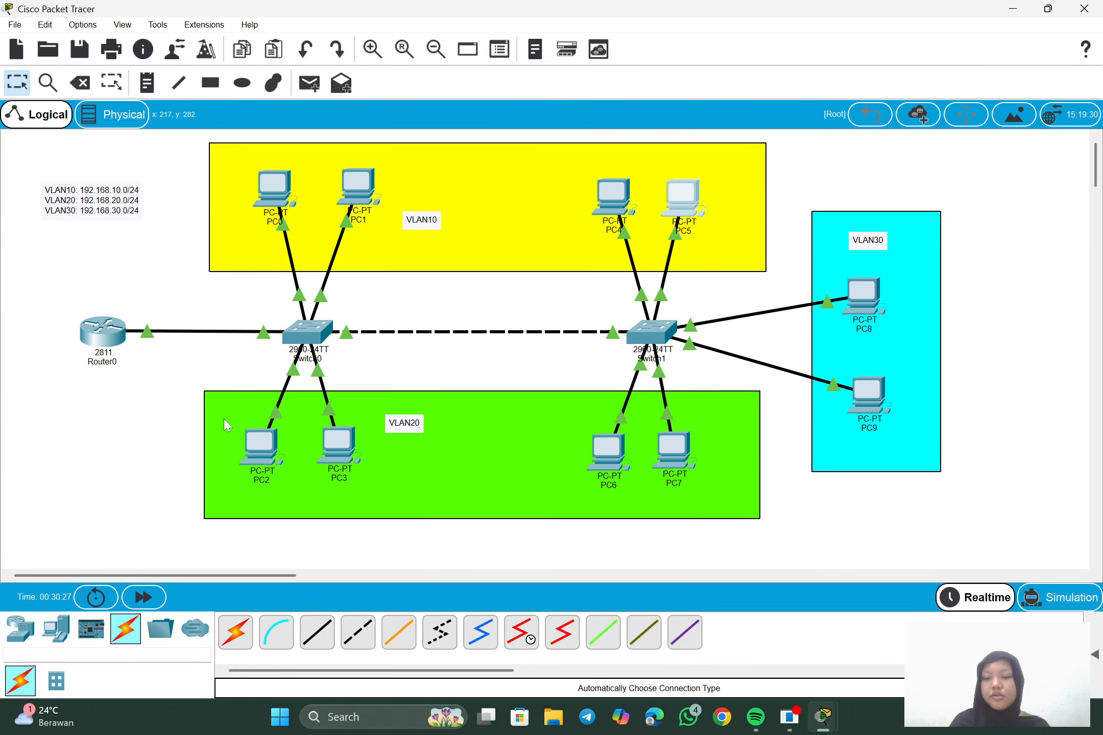
- Open PC2's IP configuration and set its static IP address to 192.168.20.2
click(265, 464)
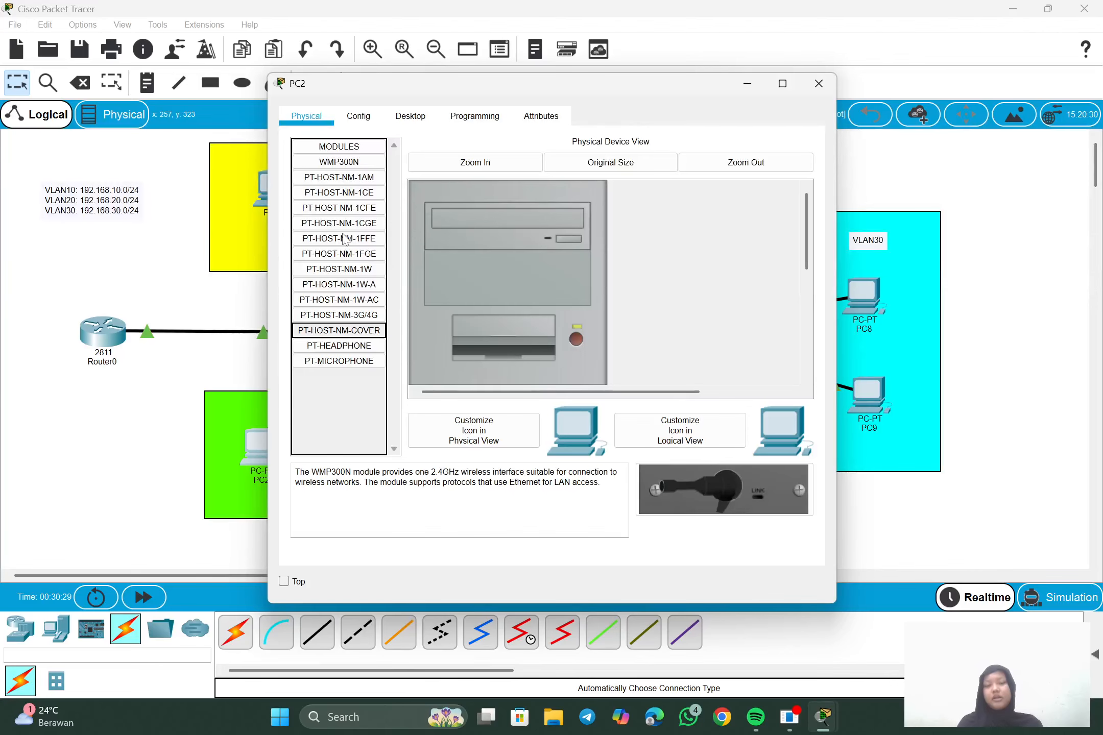
click(411, 117)
click(348, 185)
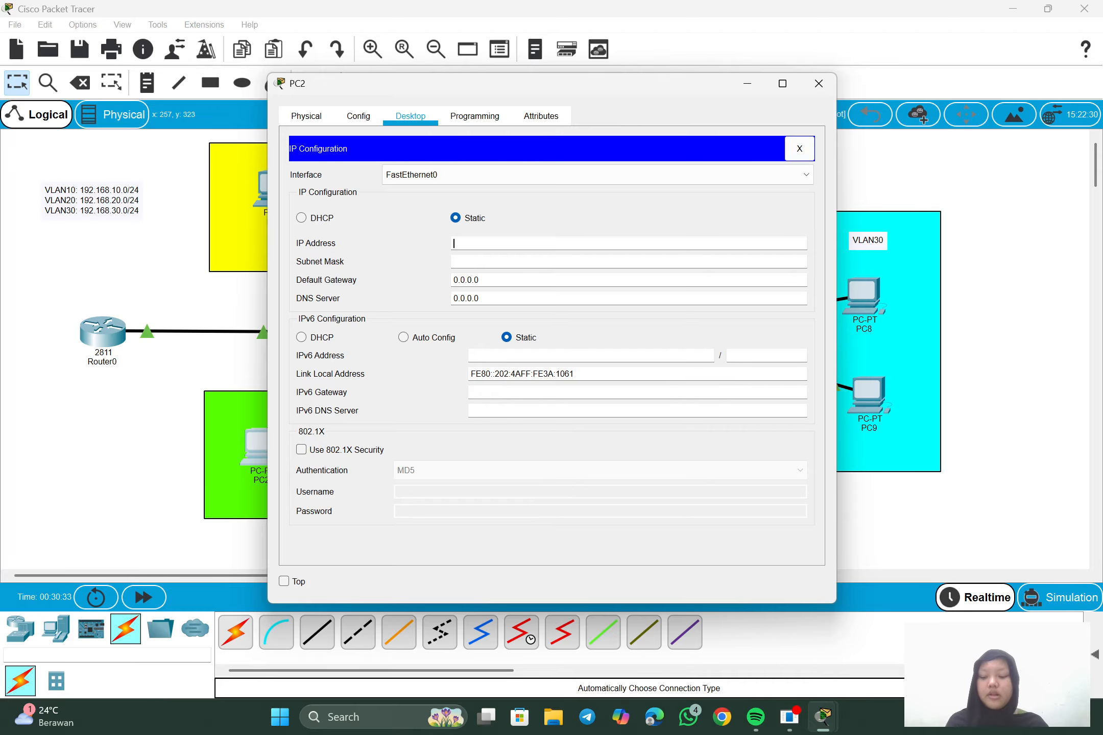
text(192.168.10.2)
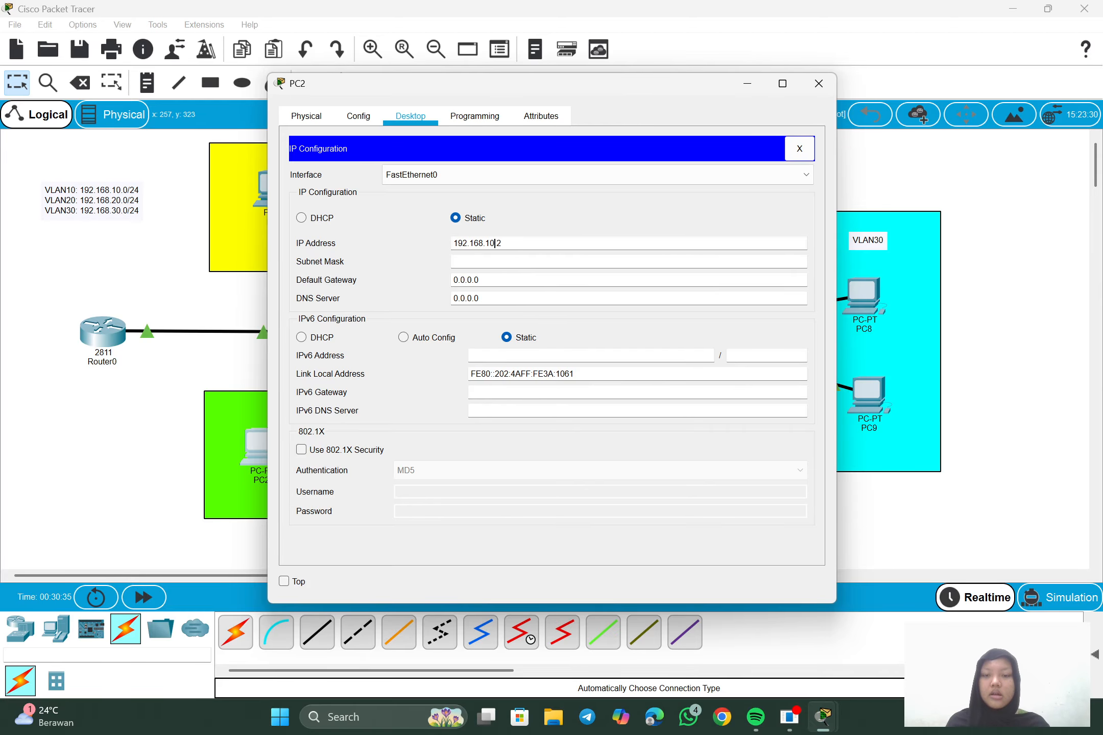
click(490, 243)
key(BackSpace)
text(2)
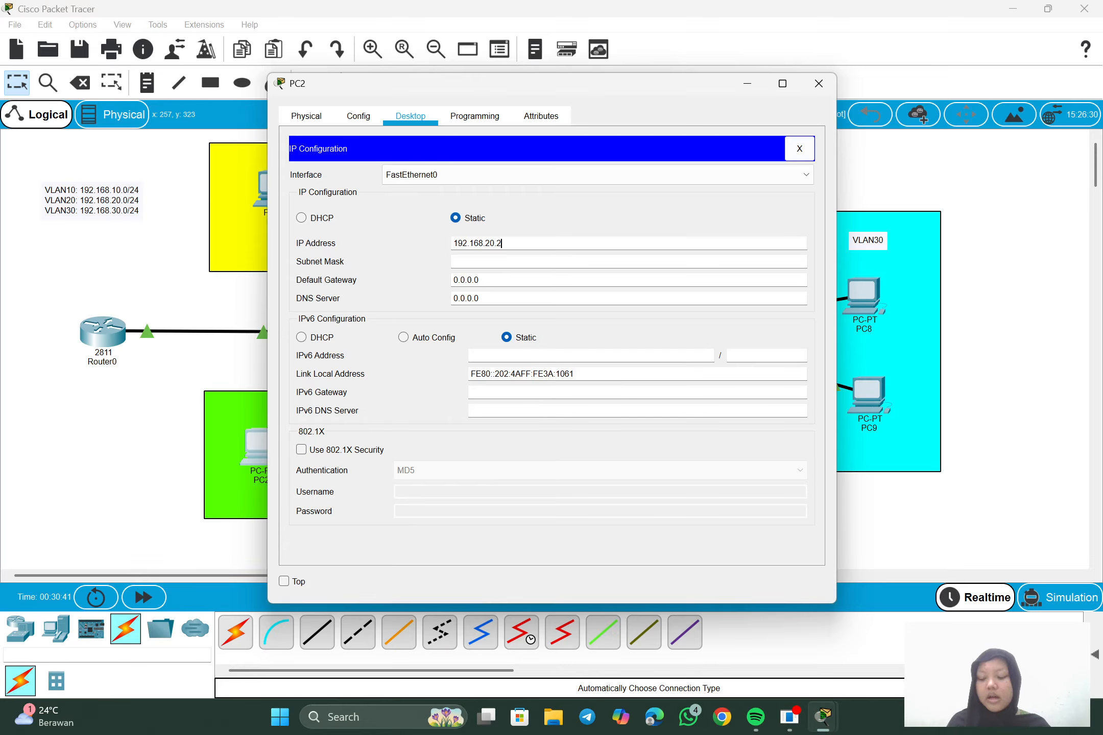
- Fill in PC2's subnet mask 255.255.255.0, copy its IP address into the default gateway and change the gateway to 192.168.20.1
drag(502, 243, 437, 251)
key(ctrl+c)
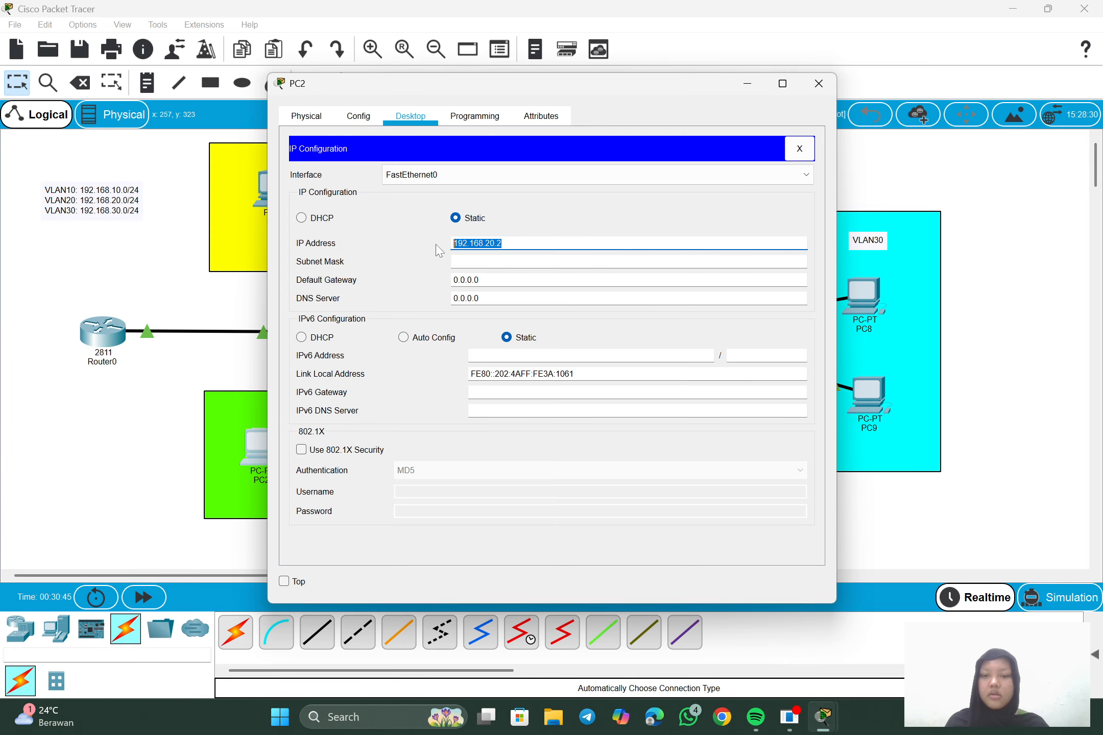
click(469, 272)
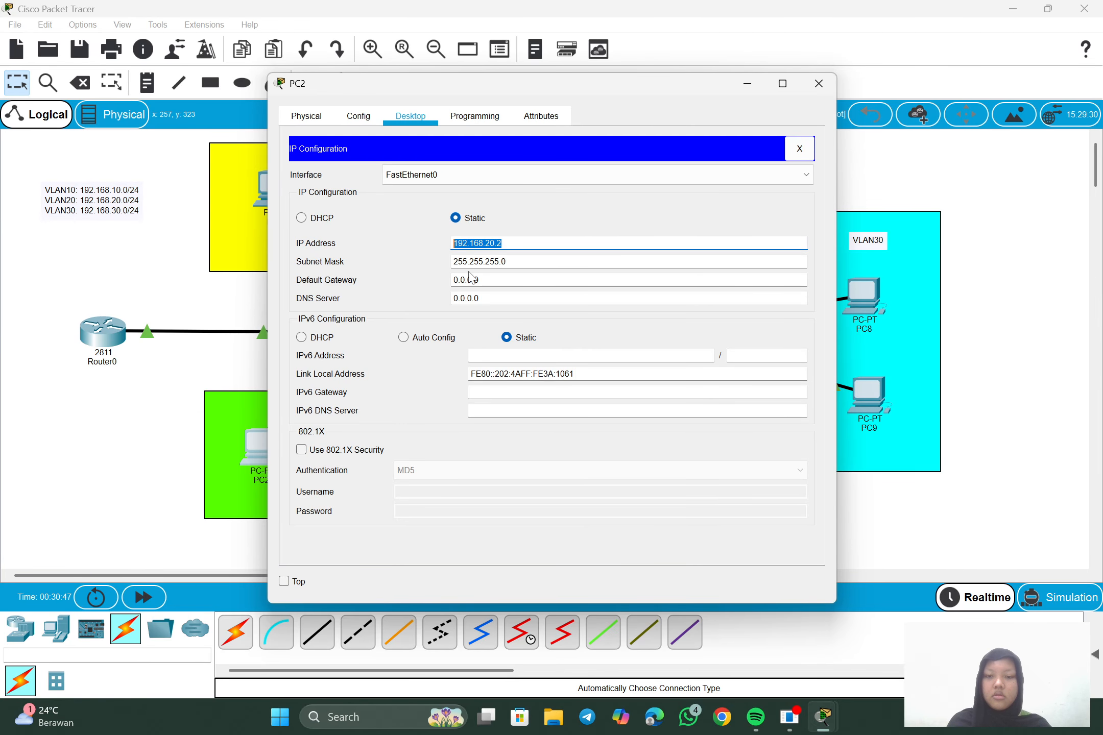
drag(479, 280, 424, 280)
key(ctrl+v)
key(BackSpace)
text(1)
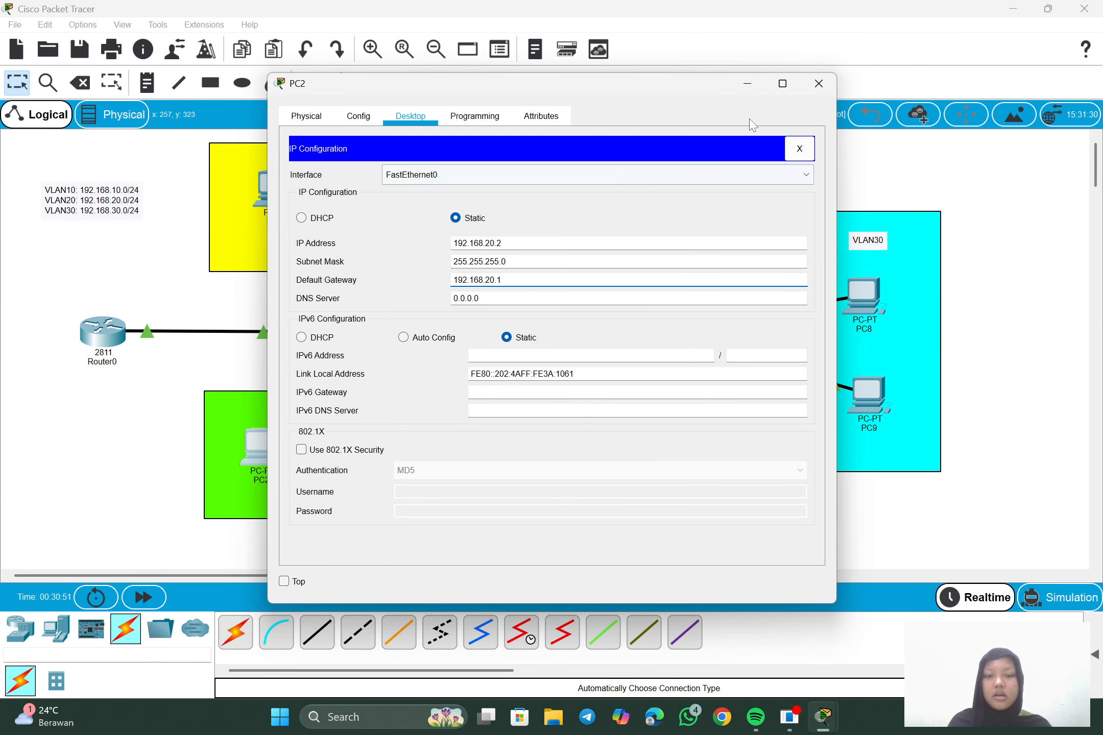
- Minimize the PC2 window and give PC3 the static IP address 192.168.20.3 with subnet mask 255.255.255.0
click(748, 85)
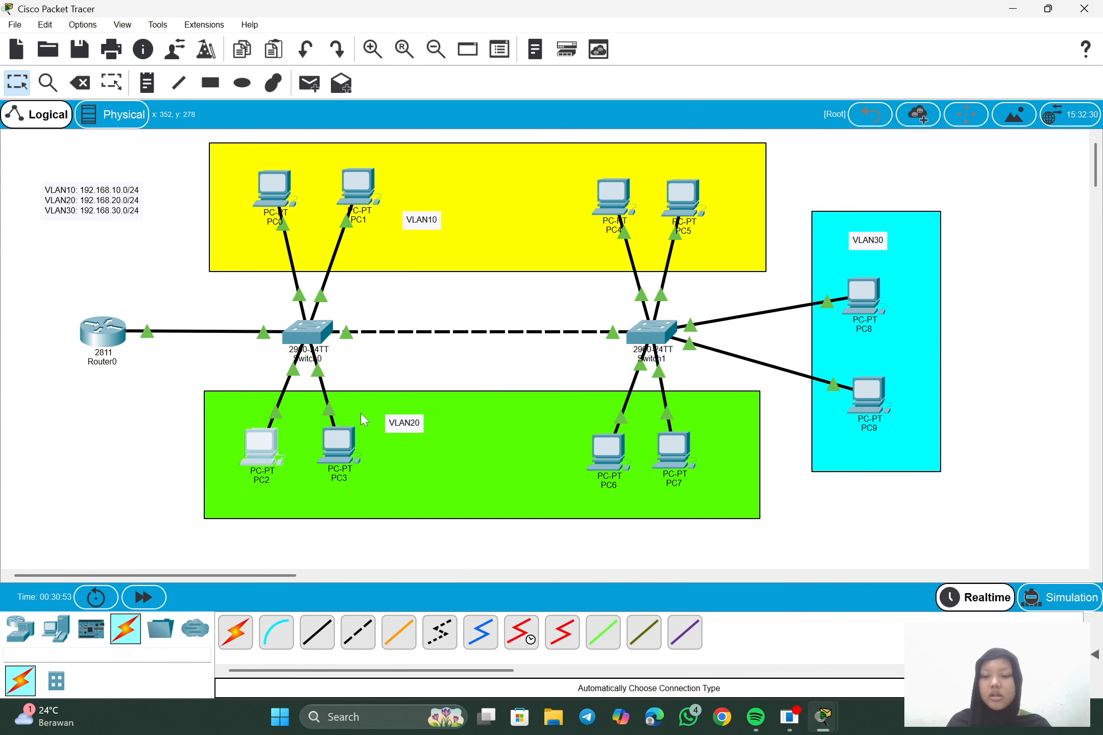
click(343, 447)
click(410, 115)
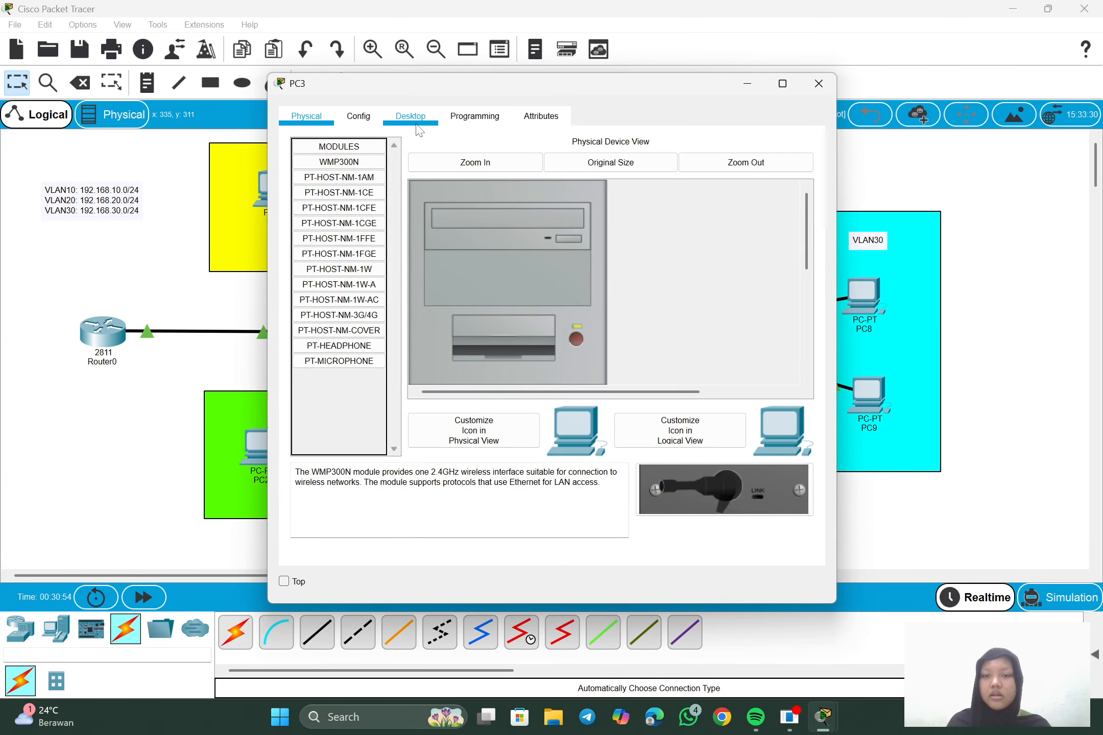
click(374, 211)
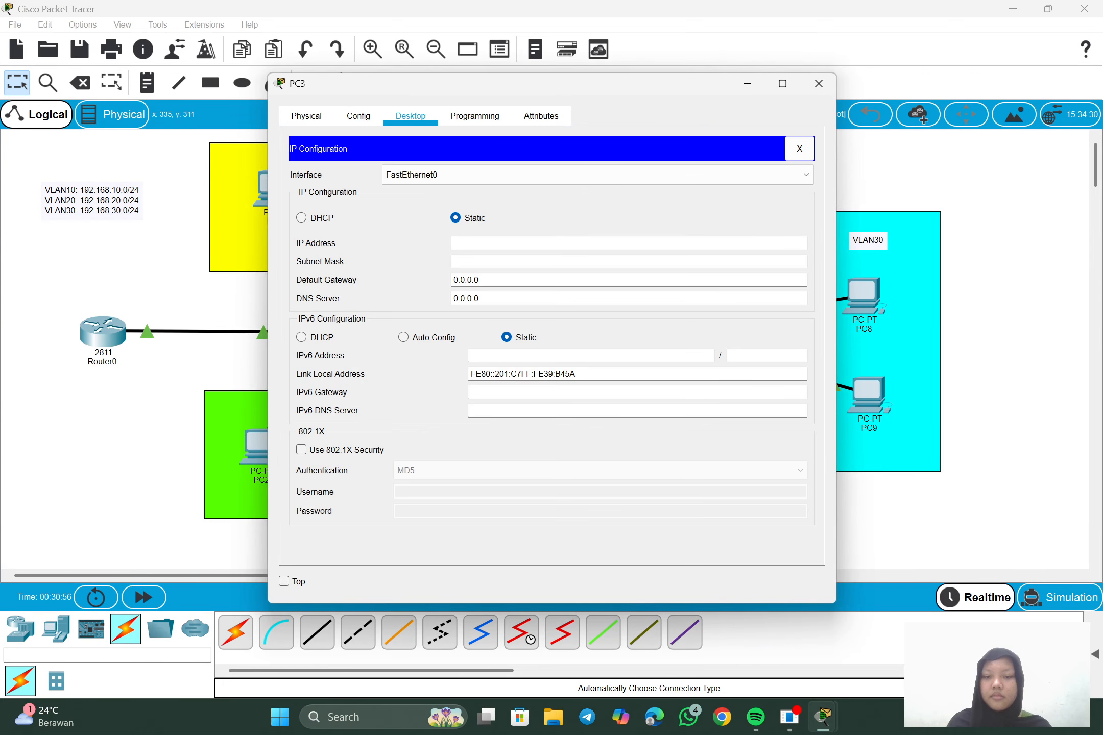
key(ctrl+v)
key(BackSpace)
text(3)
key(Return)
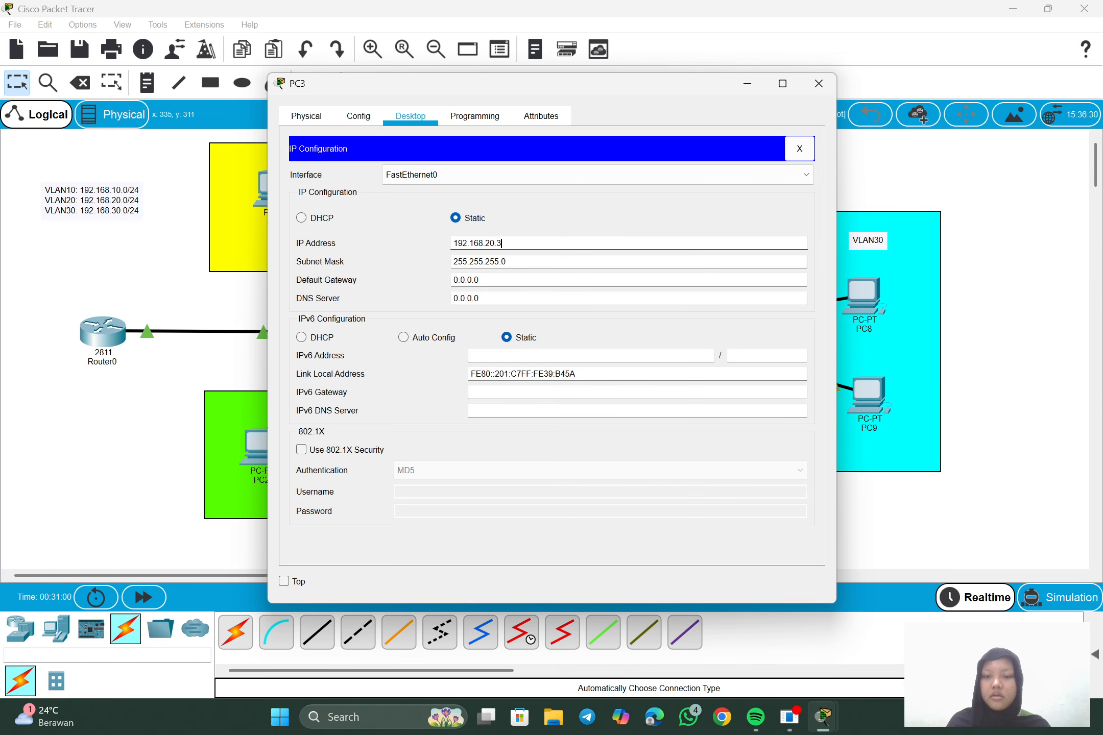
- Set PC3's default gateway to 192.168.20.1 and minimize the PC3 window
key(Tab)
key(Tab)
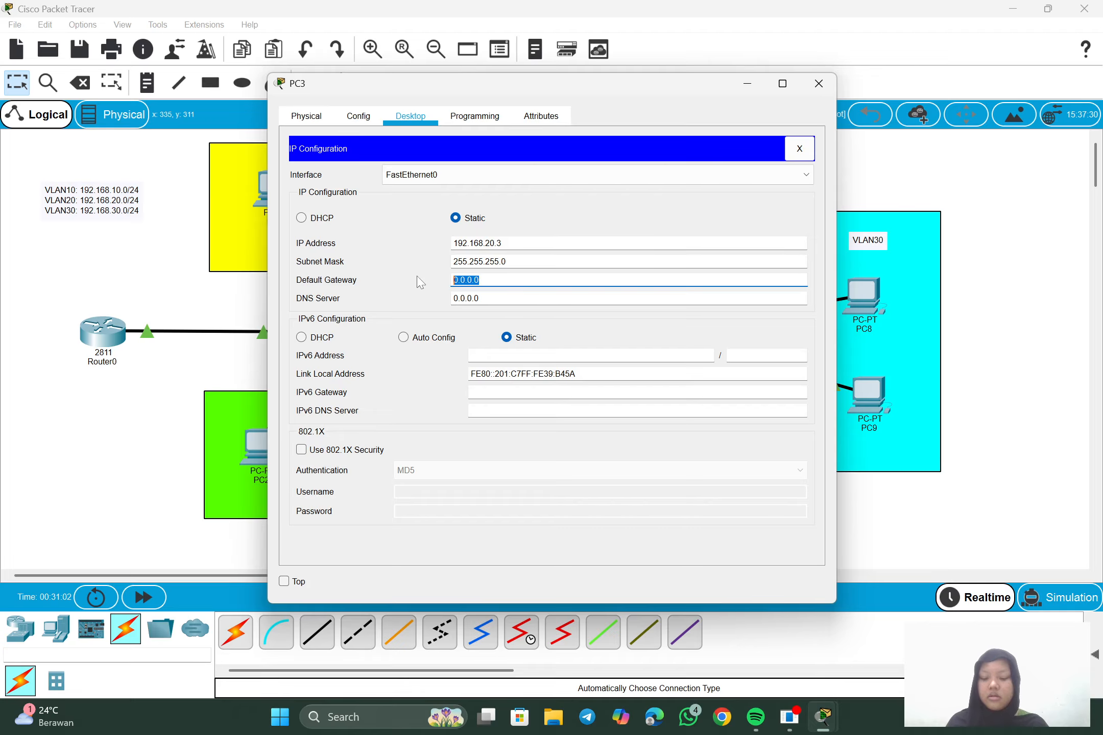
text(192.168.20.1)
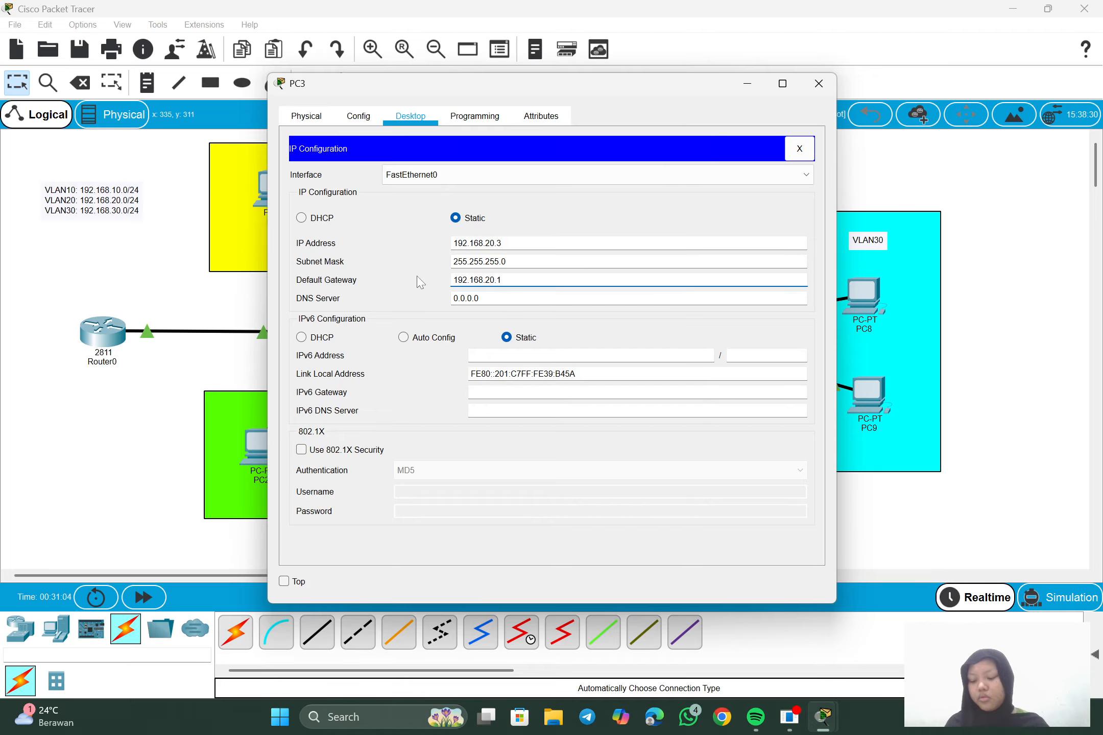
click(747, 83)
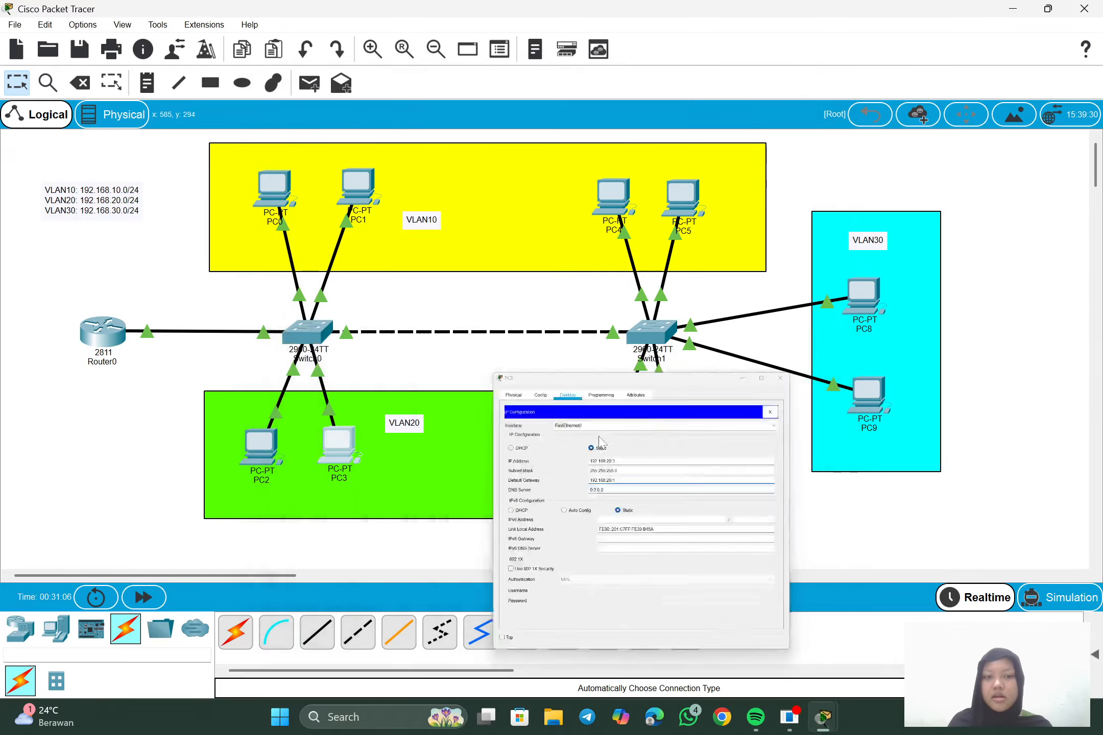
- Open PC6's IP configuration and set its static IP address to 192.168.20.4
click(608, 451)
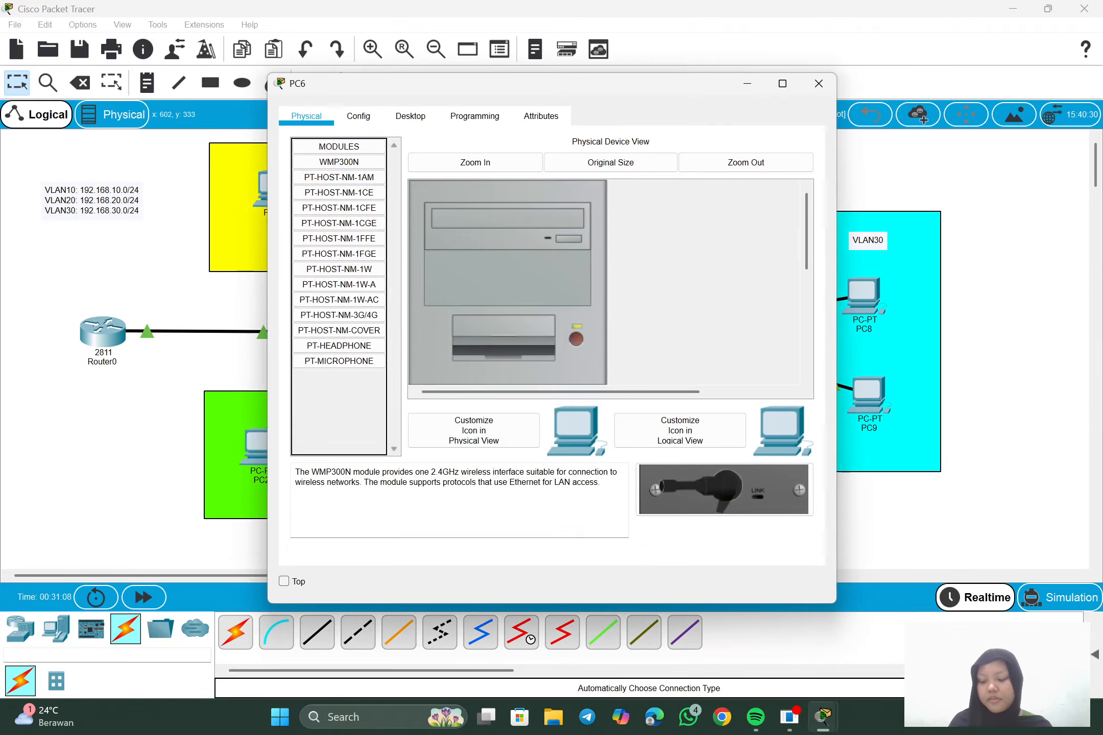
click(411, 116)
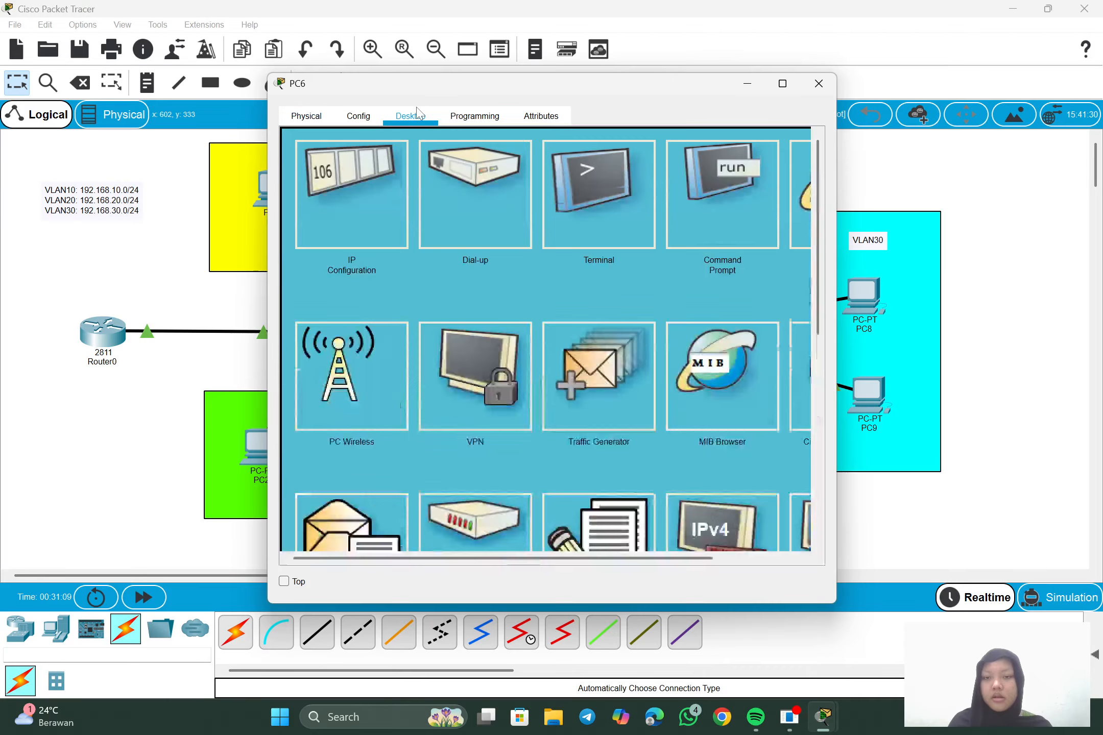
click(359, 182)
click(454, 243)
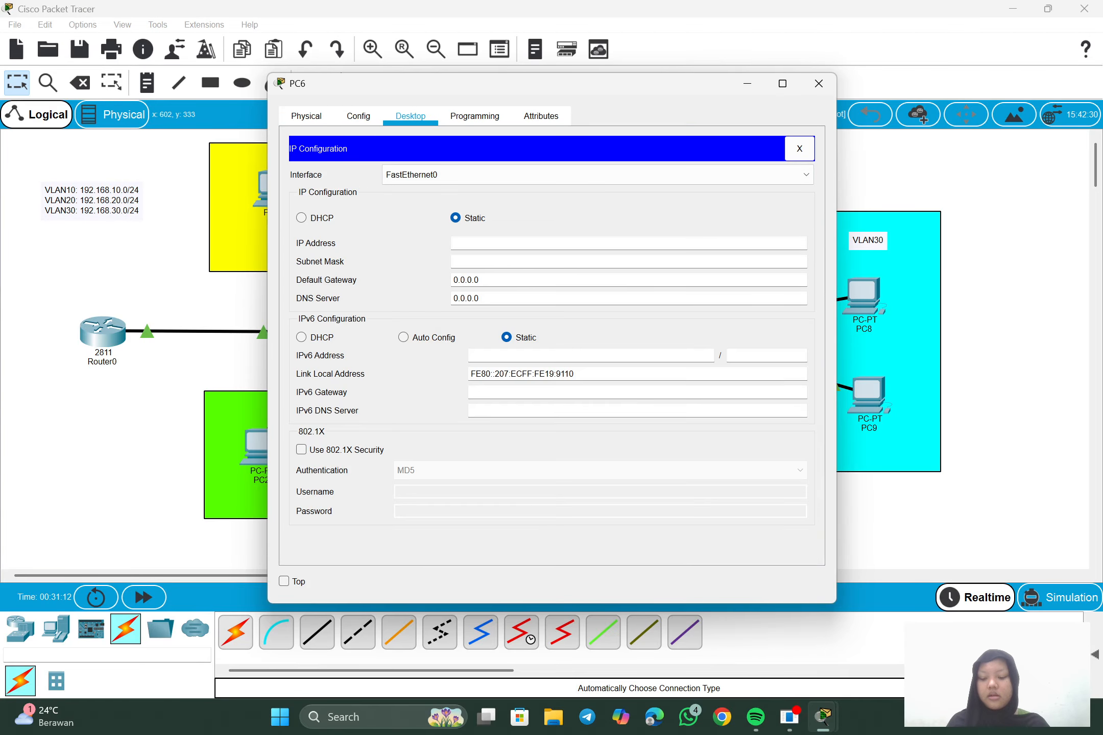
key(ctrl+v)
key(BackSpace)
text(4)
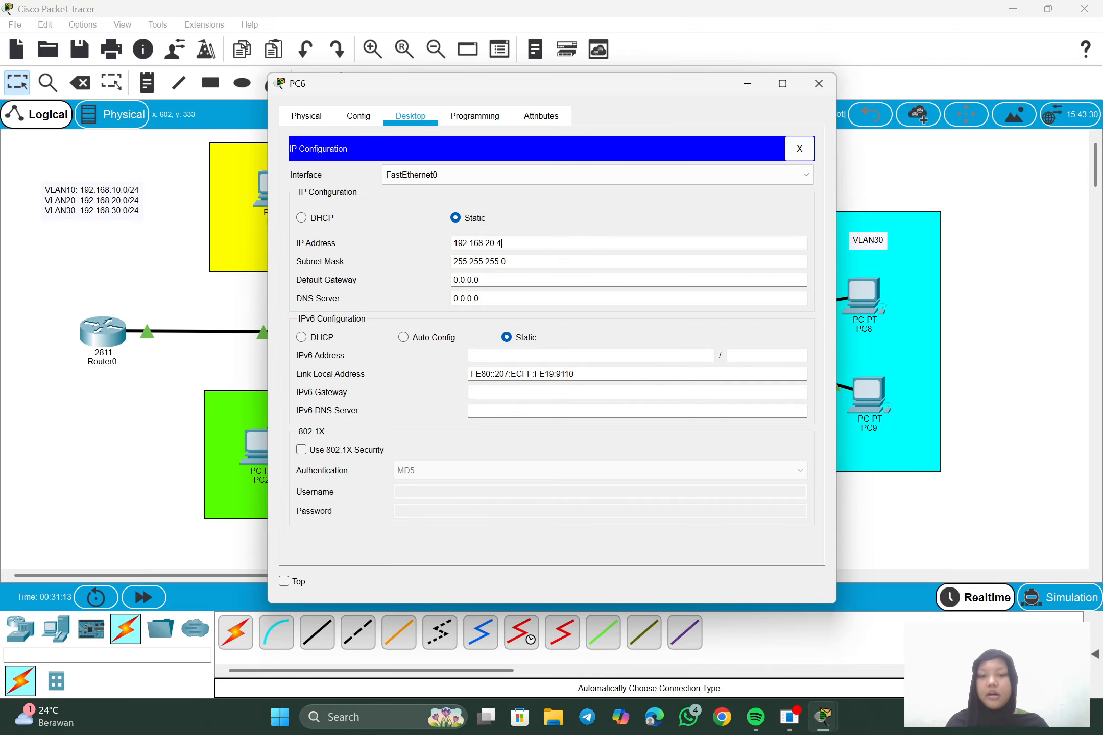
- Fill in PC6's subnet mask 255.255.255.0, set its default gateway to 192.168.20.1 and close the PC6 window
key(Tab)
key(Tab)
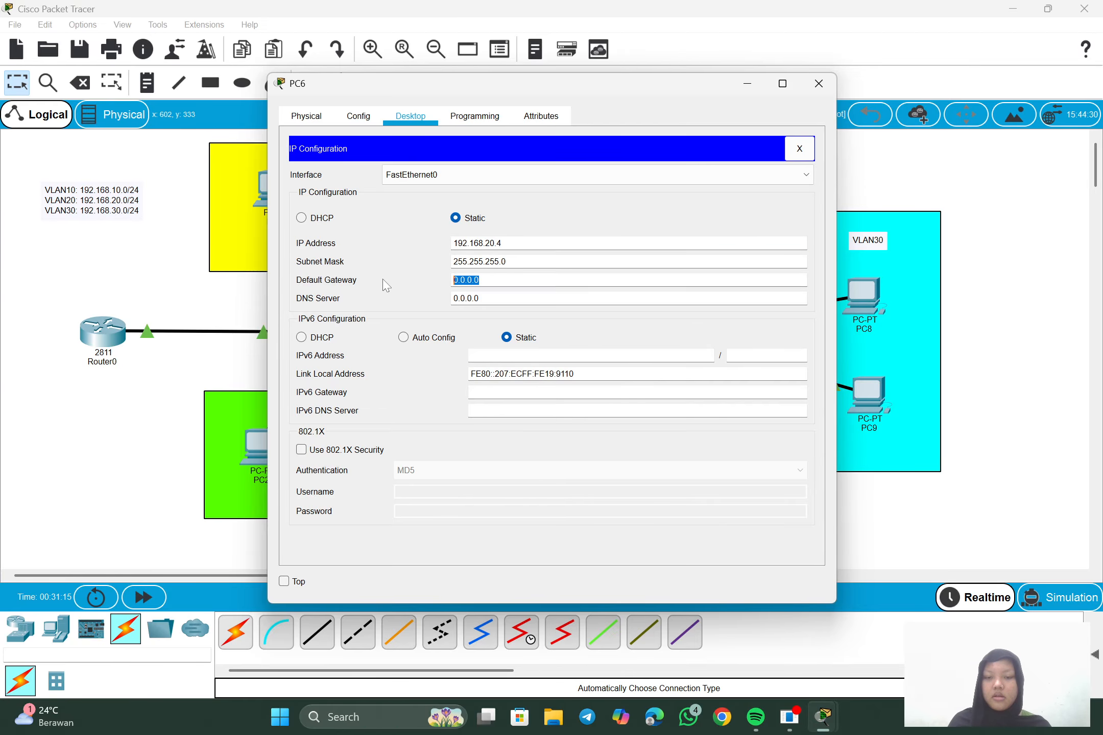
text(192.168.20.2)
key(BackSpace)
text(1)
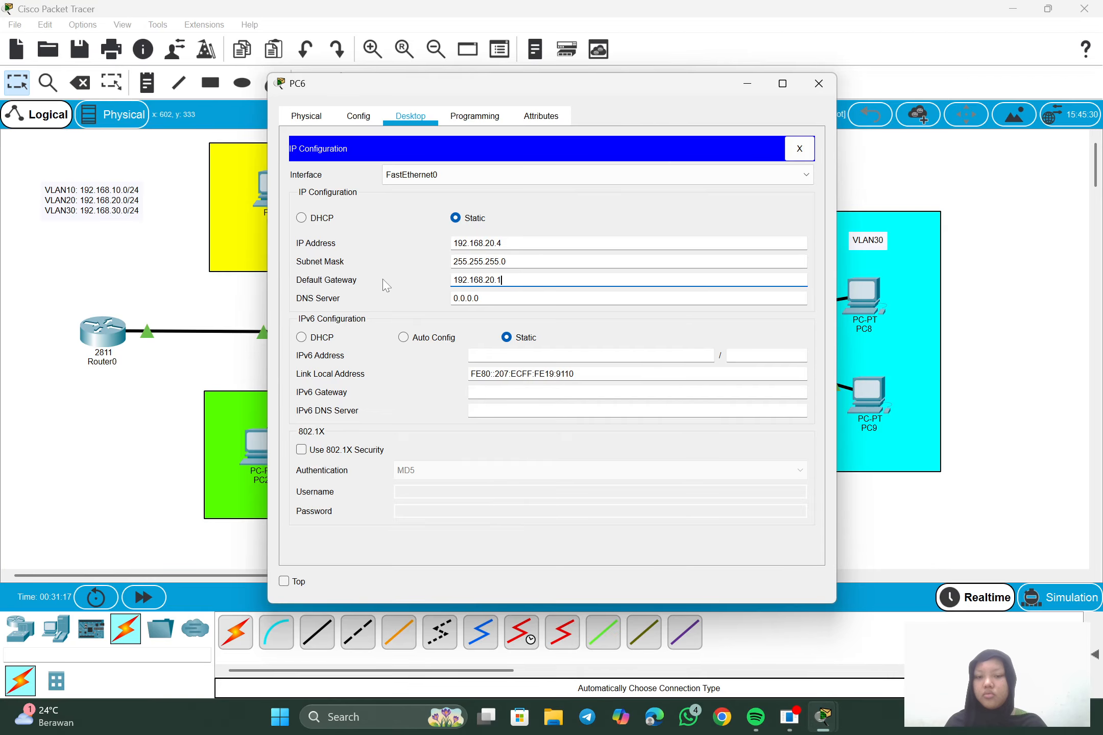
click(818, 83)
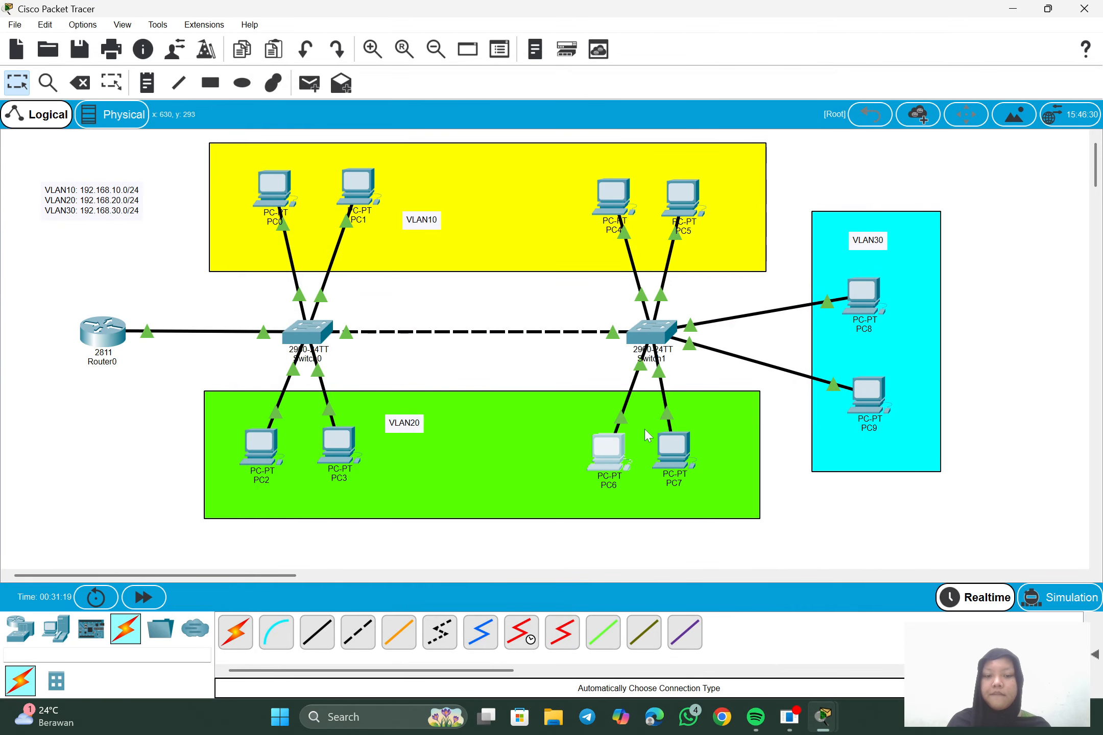
- Give PC7 the static IP address 192.168.20.5 with subnet mask 255.255.255.0 in its IP configuration
click(671, 456)
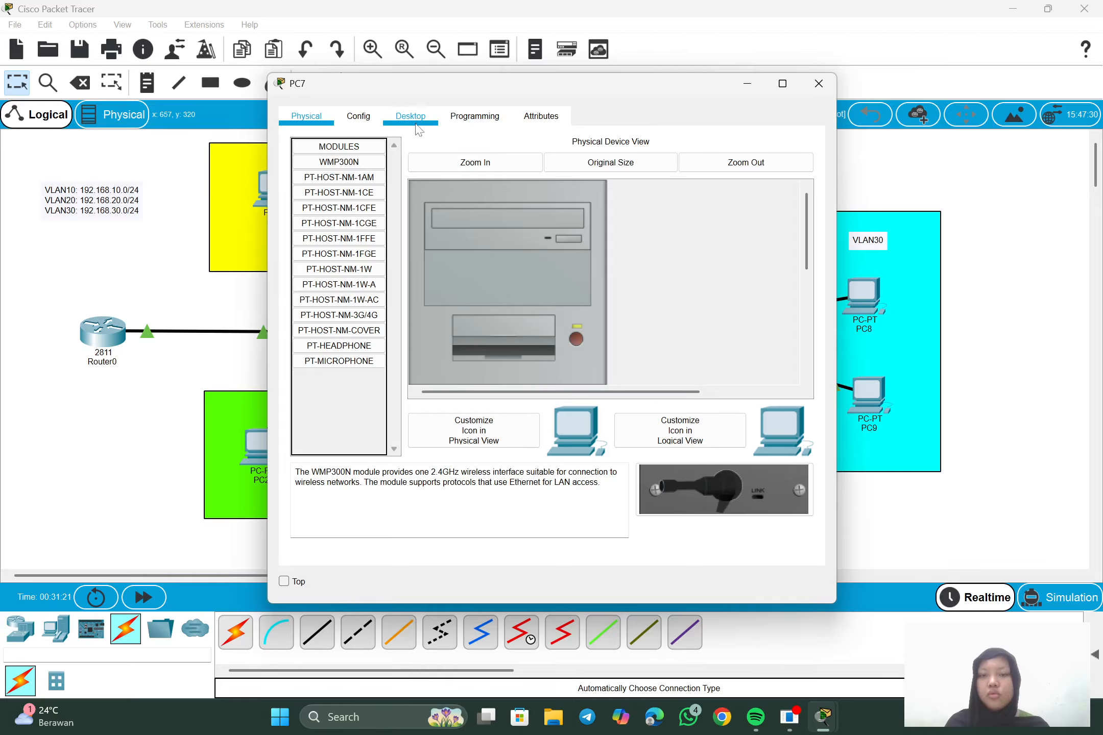
click(414, 119)
click(379, 233)
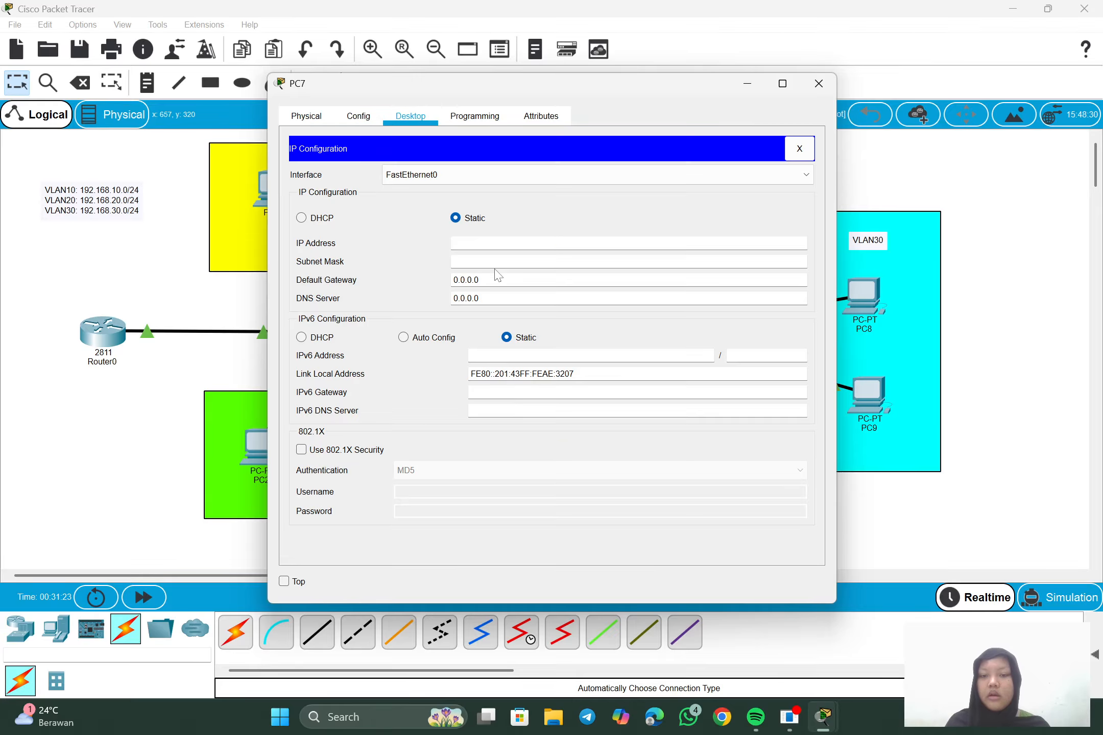
text(192.168.20.)
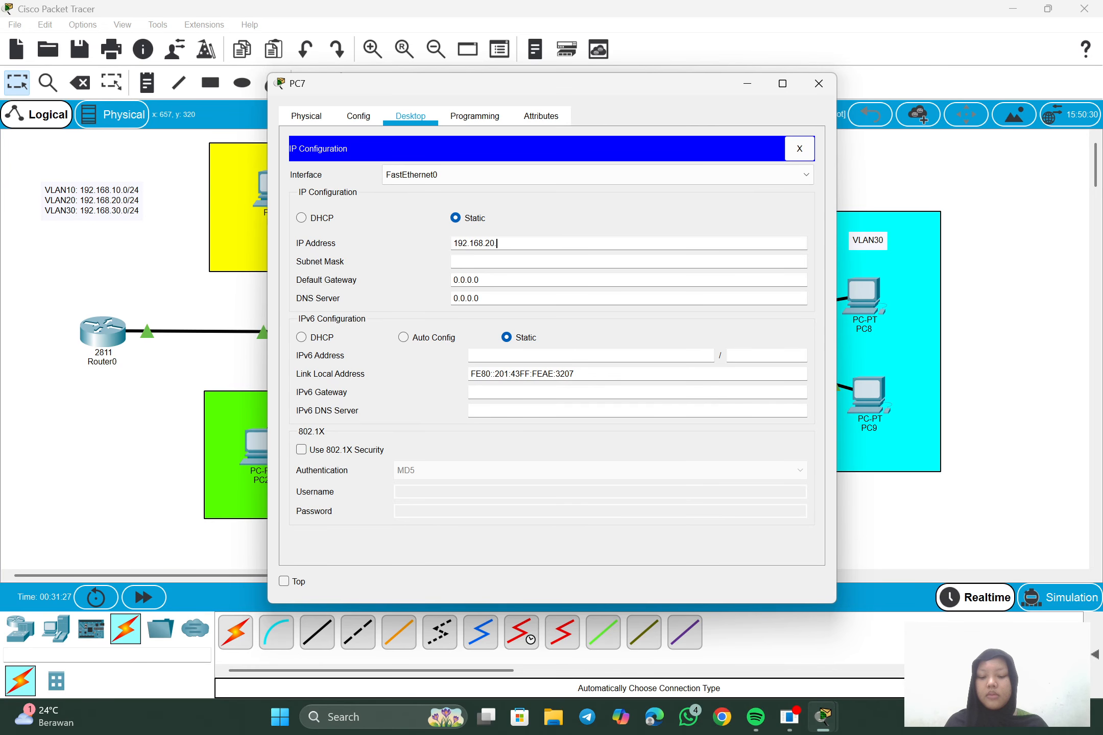
text(5)
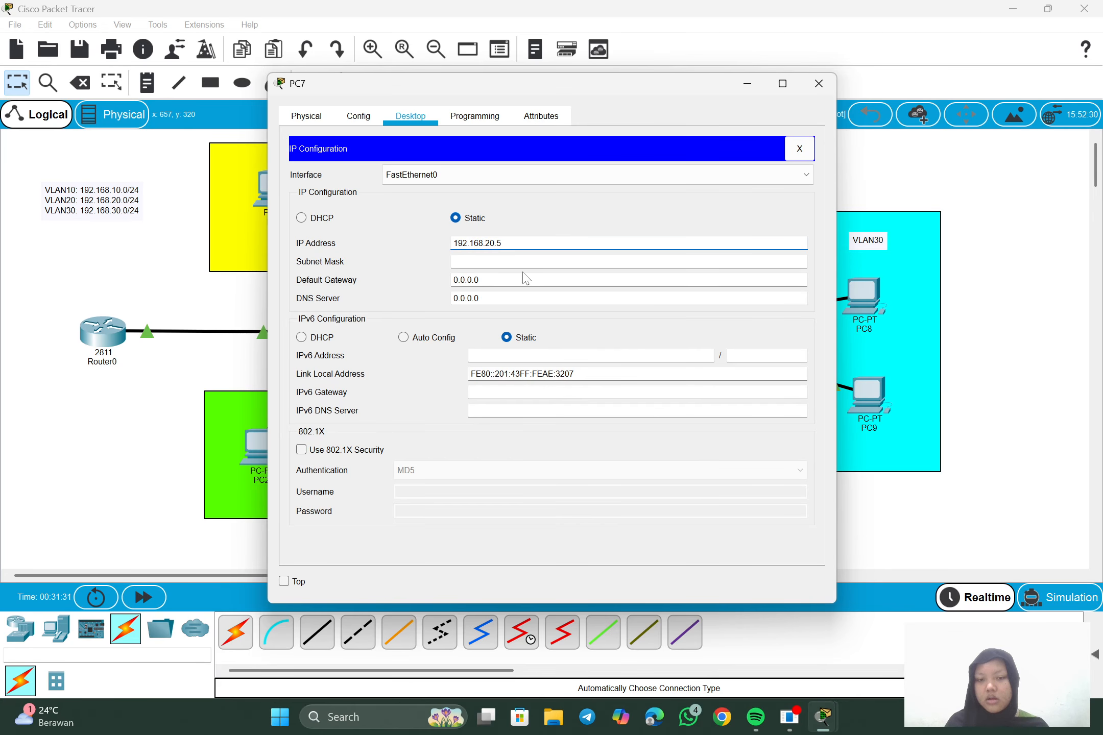
key(Return)
click(516, 287)
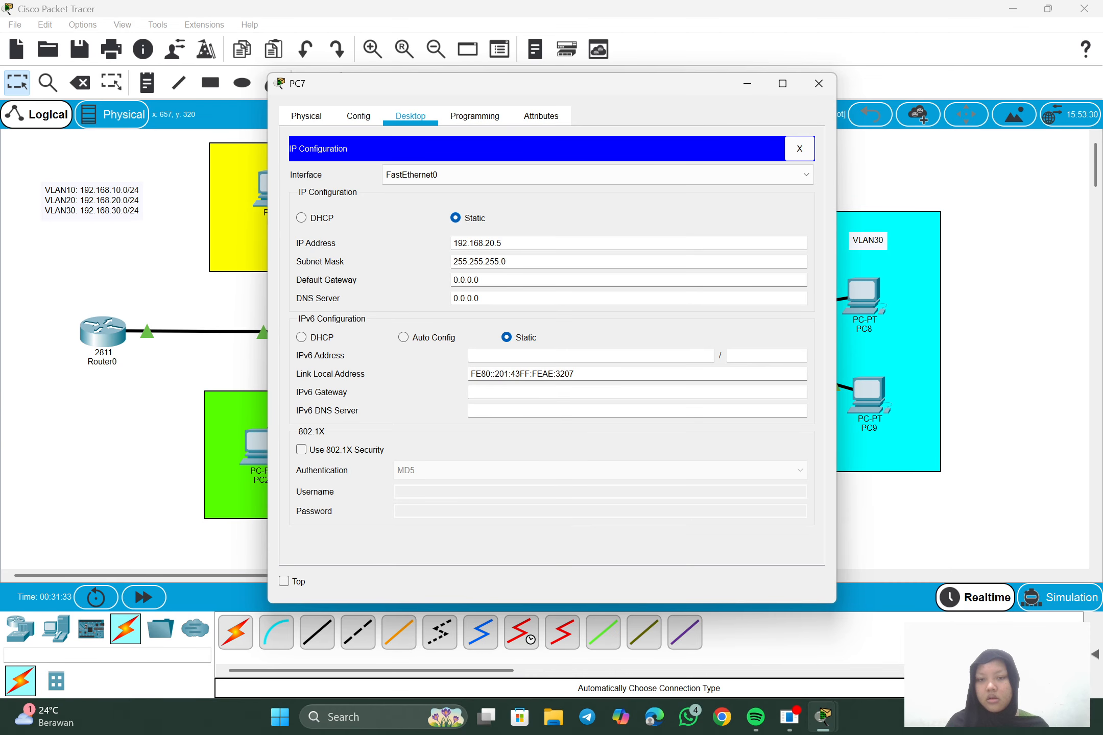
- Replace PC7's default gateway with 192.168.20.1 and minimize the PC7 window
drag(481, 280, 449, 280)
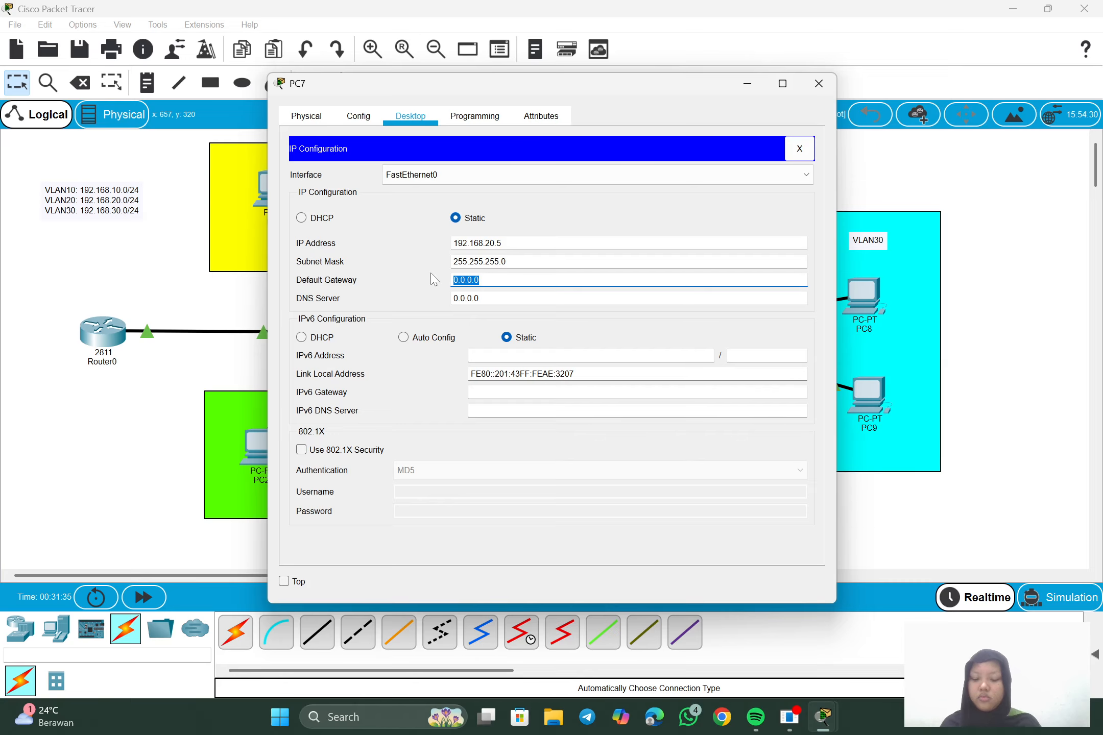
text(192.168.20.1)
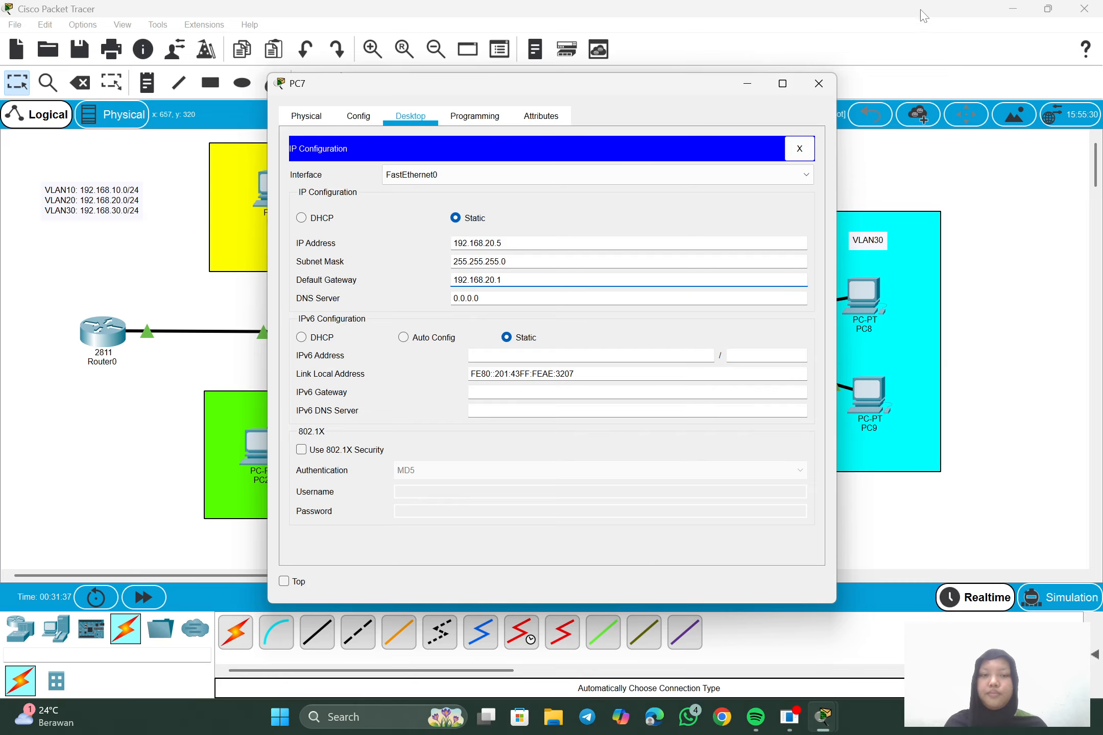
click(747, 83)
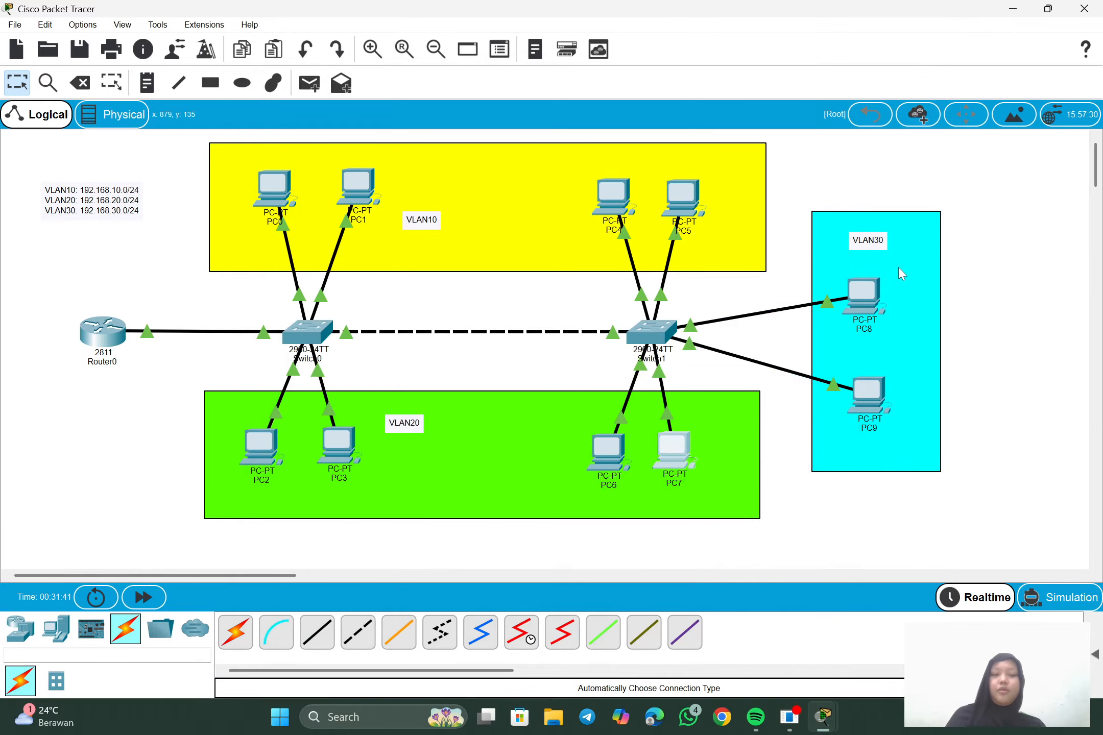
- Give PC8 in VLAN30 the static IP address 192.168.30.2 with subnet mask 255.255.255.0
click(863, 293)
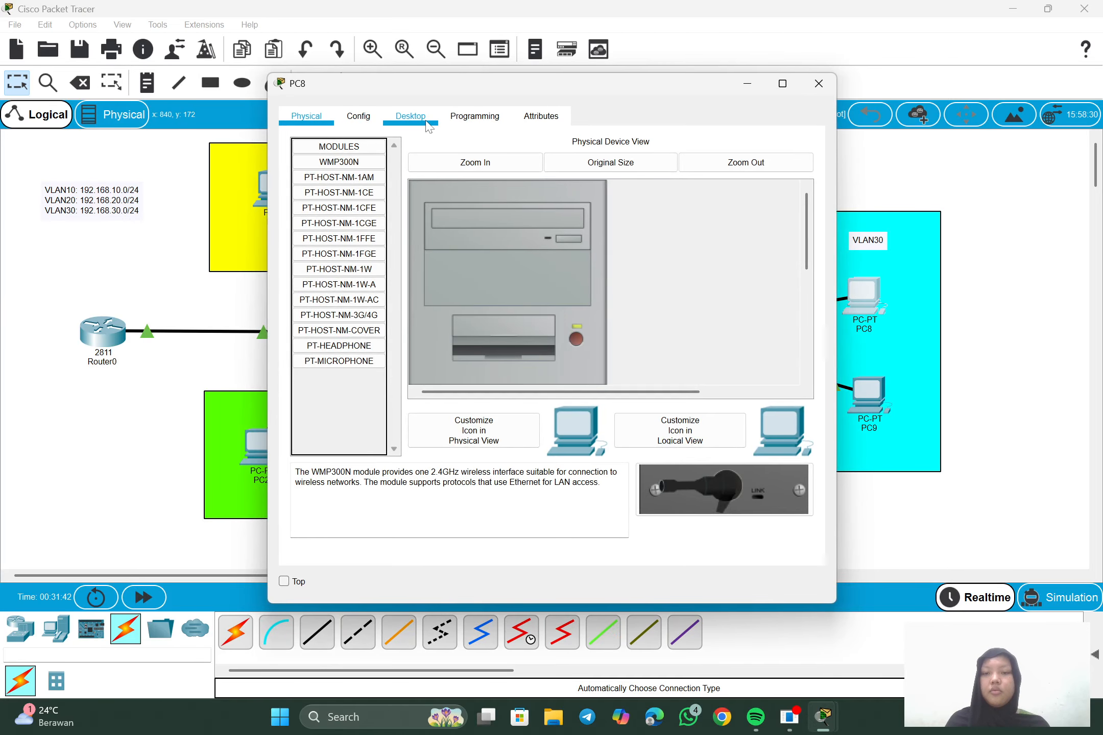
click(425, 123)
click(376, 186)
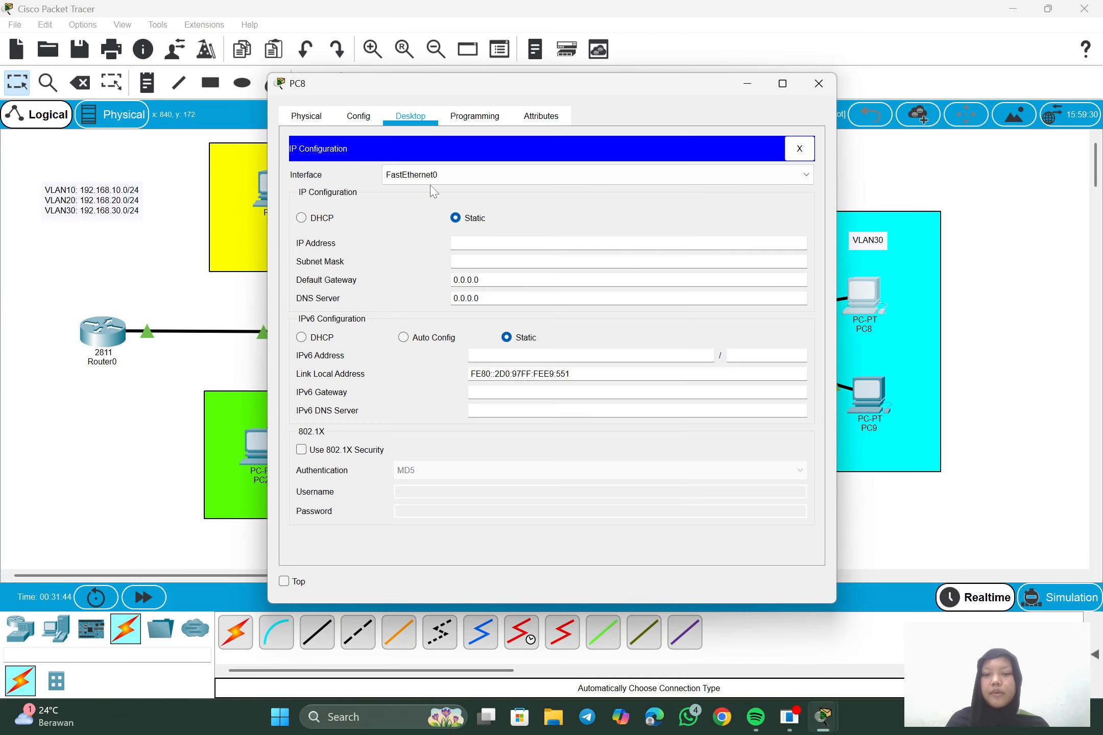
click(505, 243)
text(192.168.20.2)
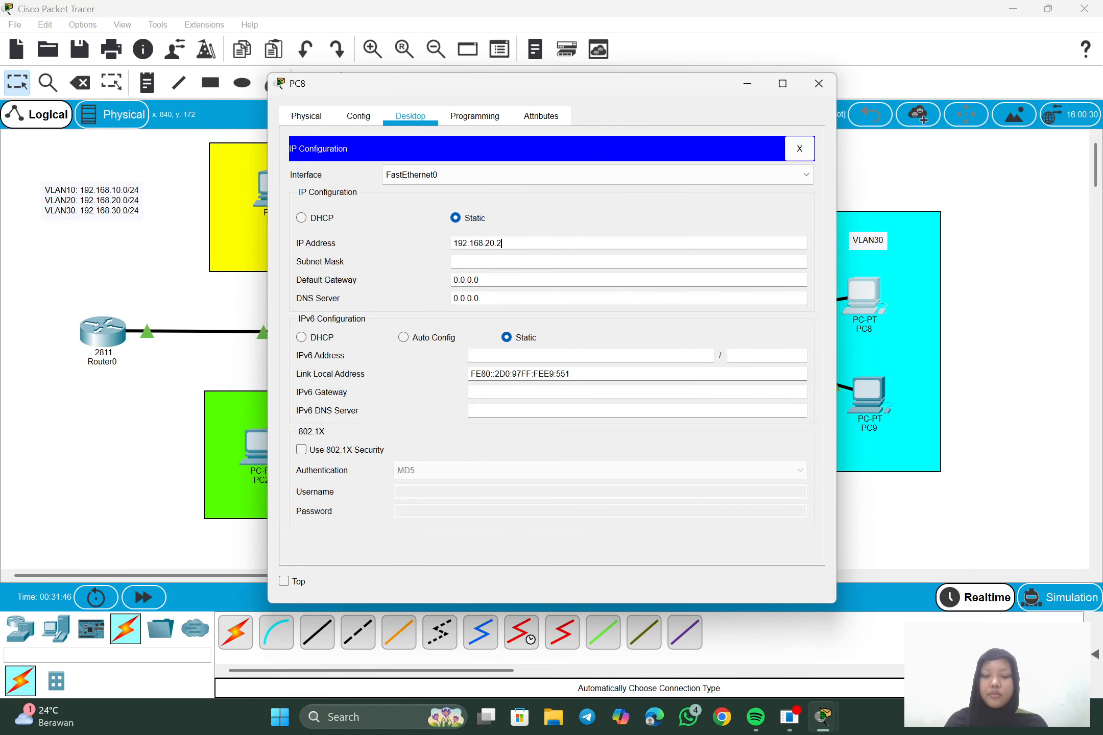
double_click(491, 243)
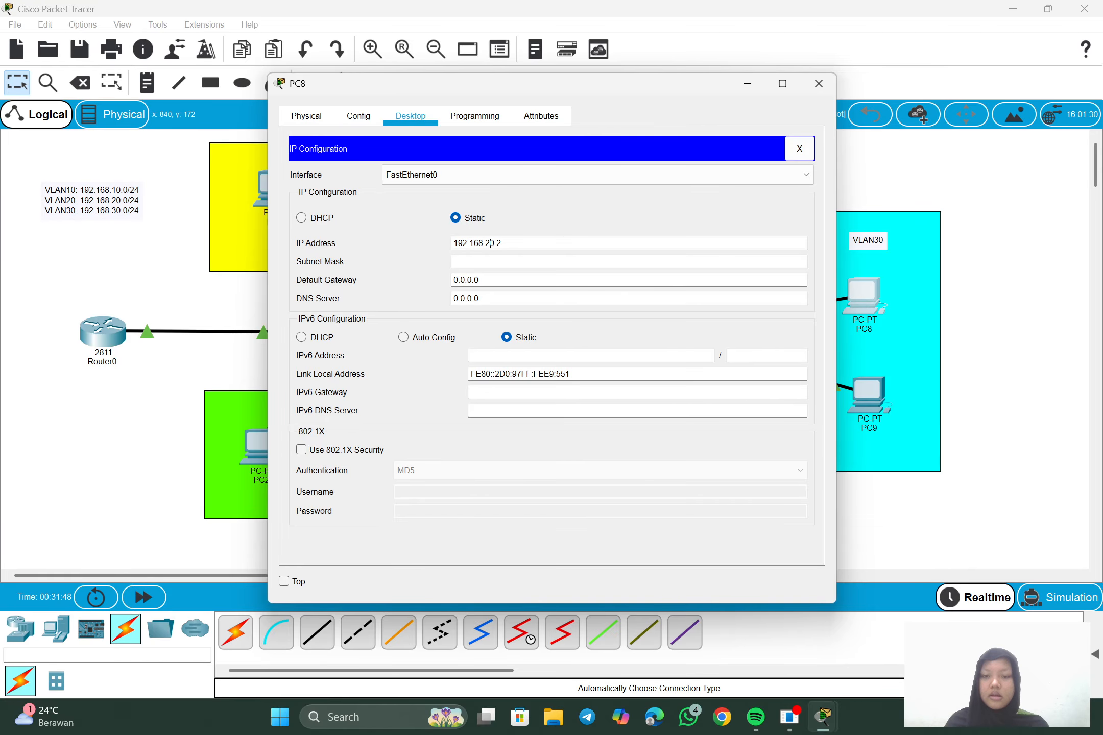
text(30)
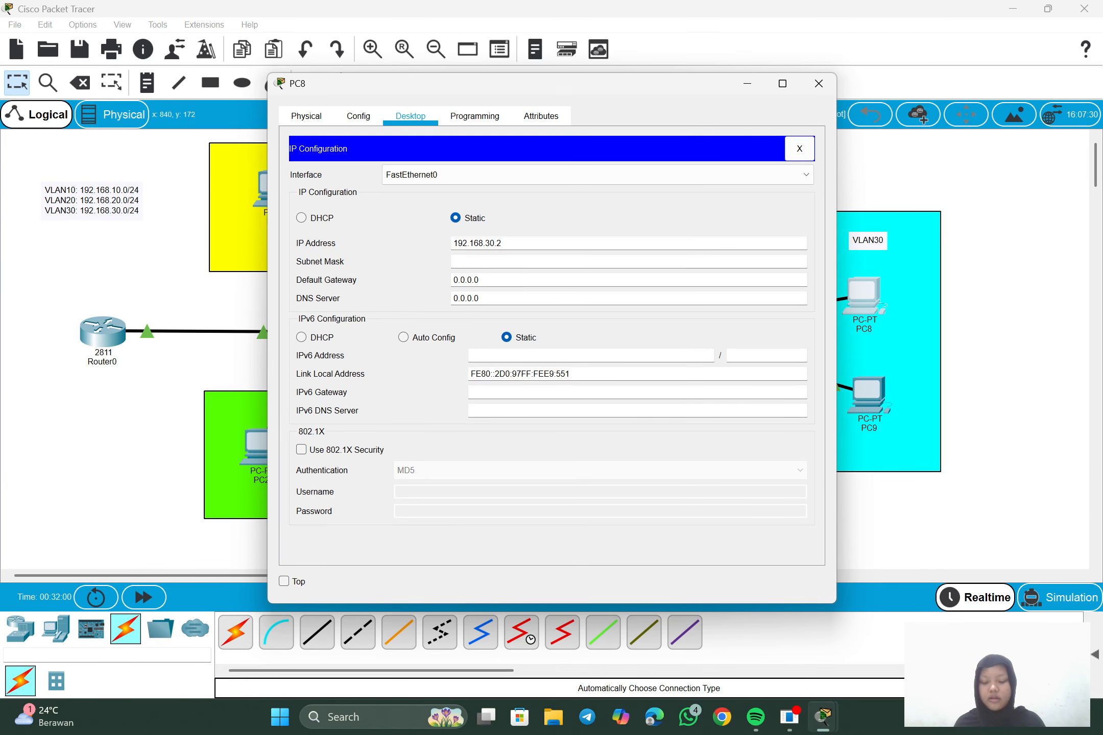
click(491, 243)
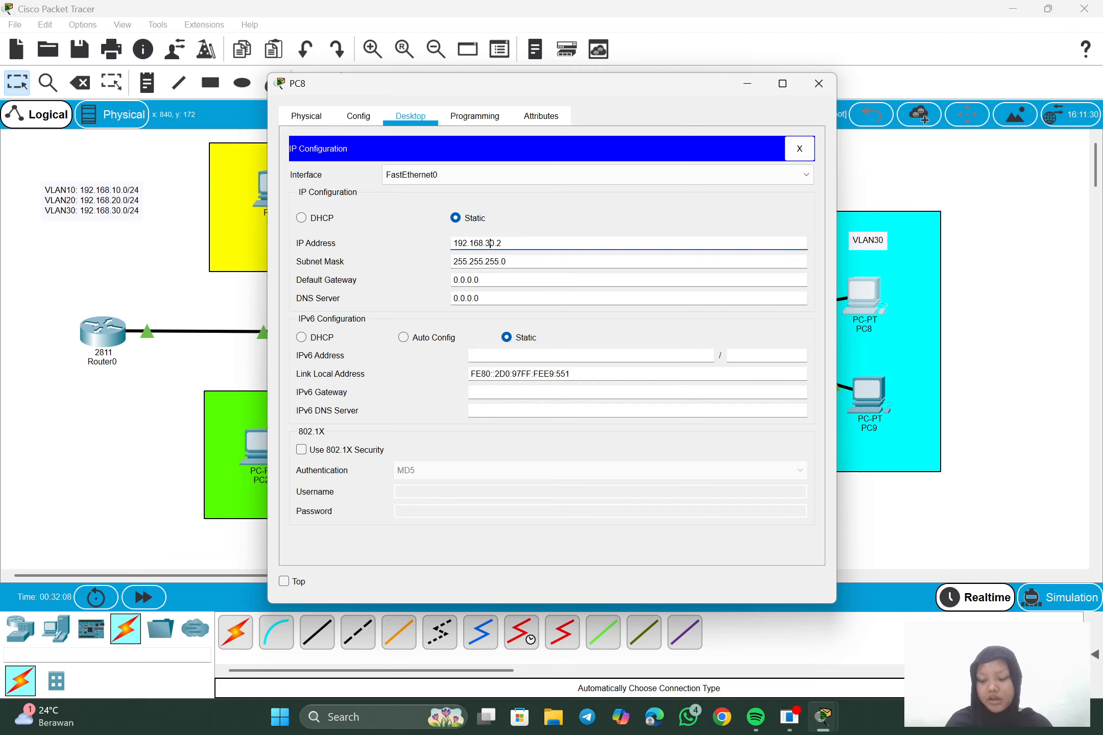
- Set PC8's default gateway to 192.168.30.1 and minimize the PC8 window
drag(480, 281, 420, 276)
text(192.168.20.1)
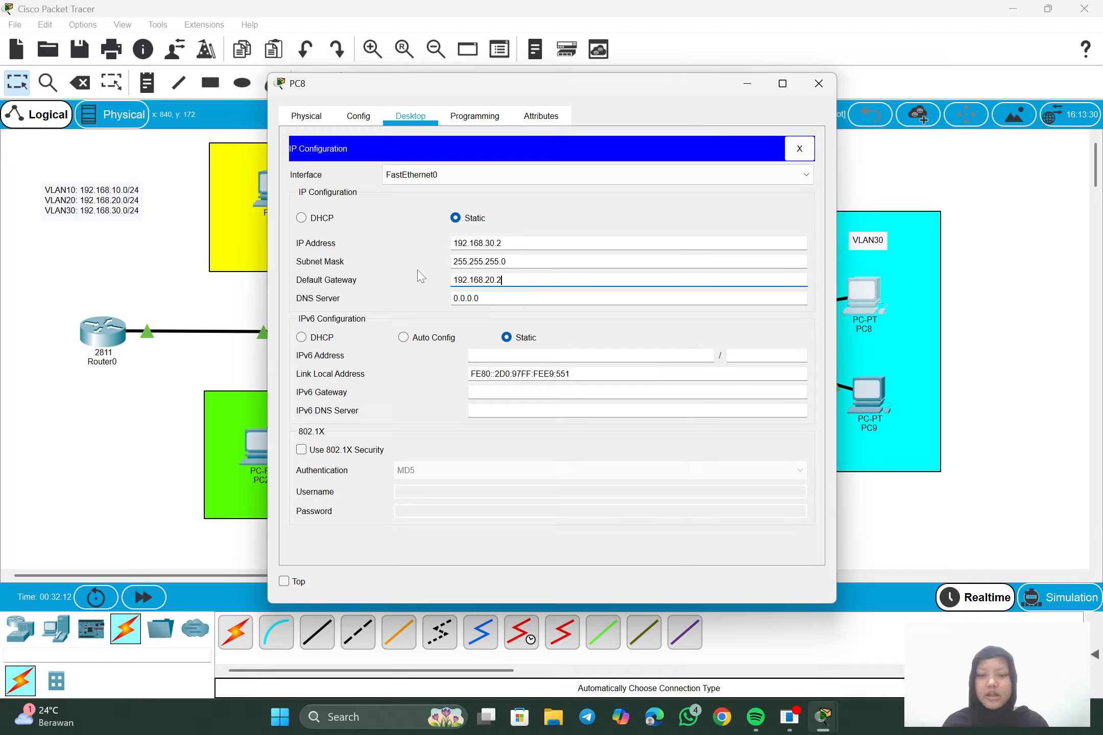
key(Left)
key(Left)
key(BackSpace)
text(3)
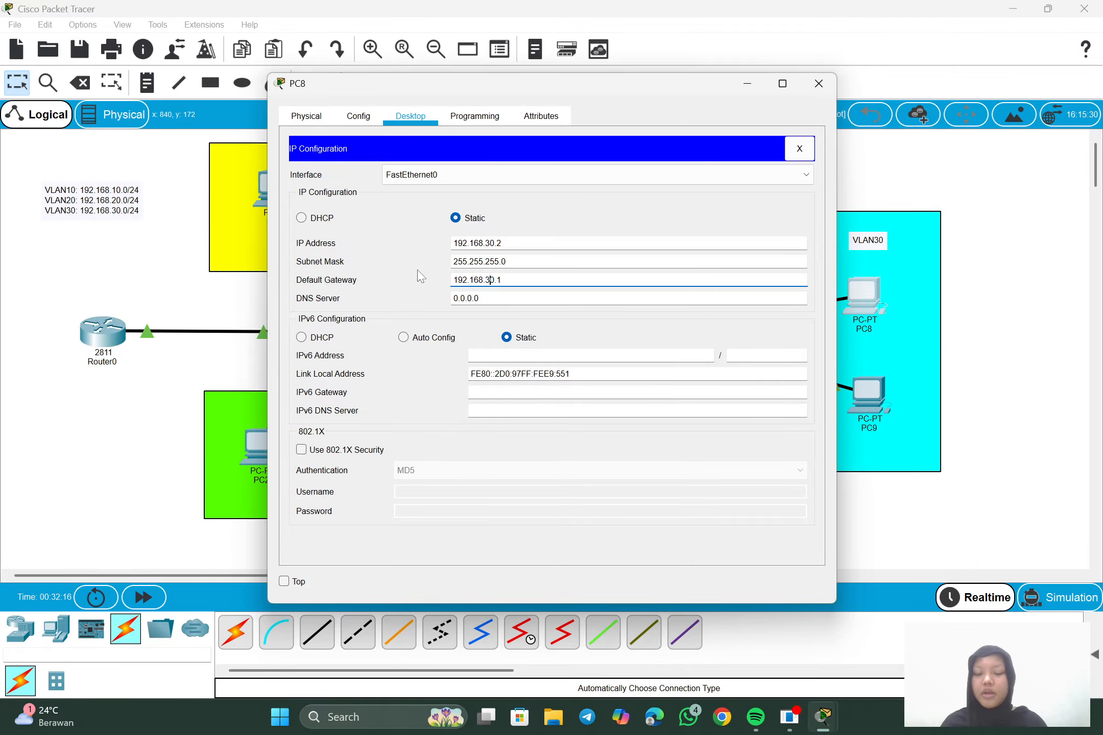
click(747, 83)
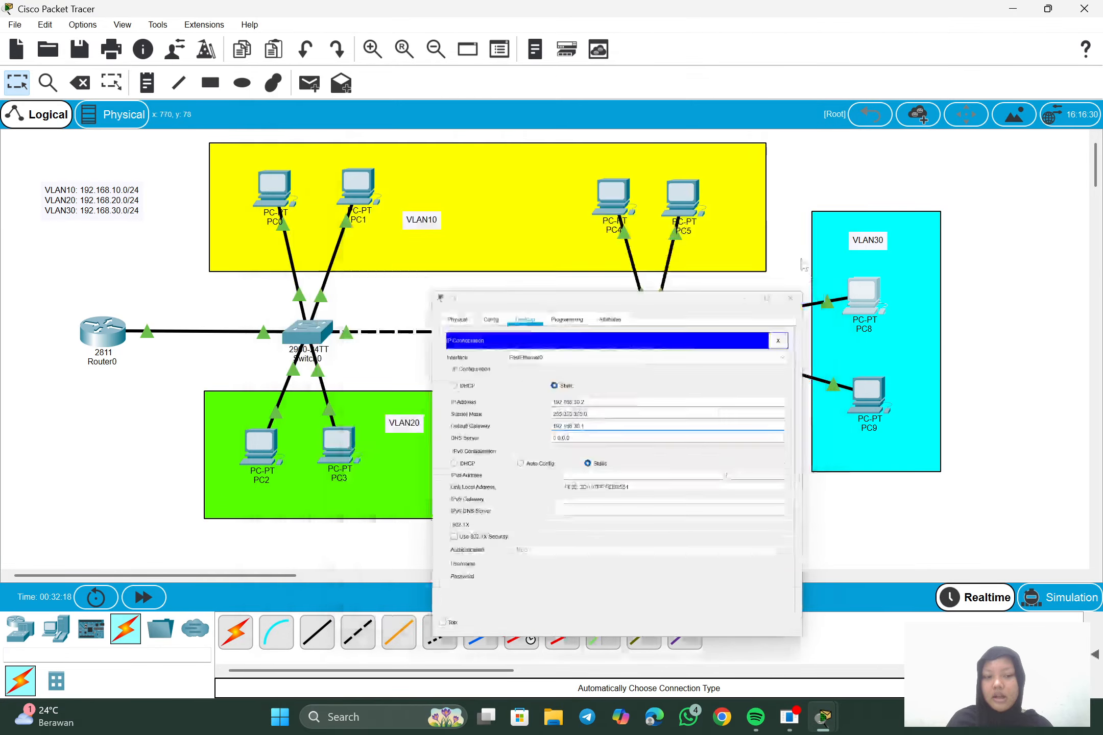
- Give PC9 in VLAN30 the static IP address 192.168.30.3 with subnet mask 255.255.255.0
click(866, 391)
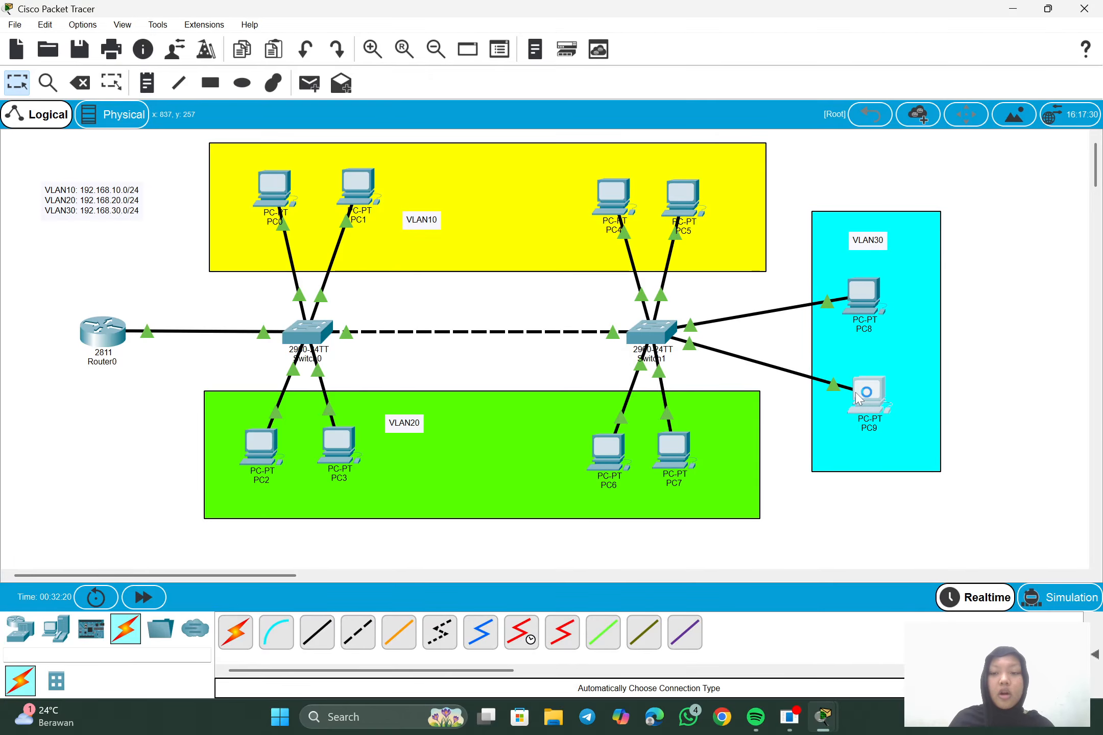
click(410, 116)
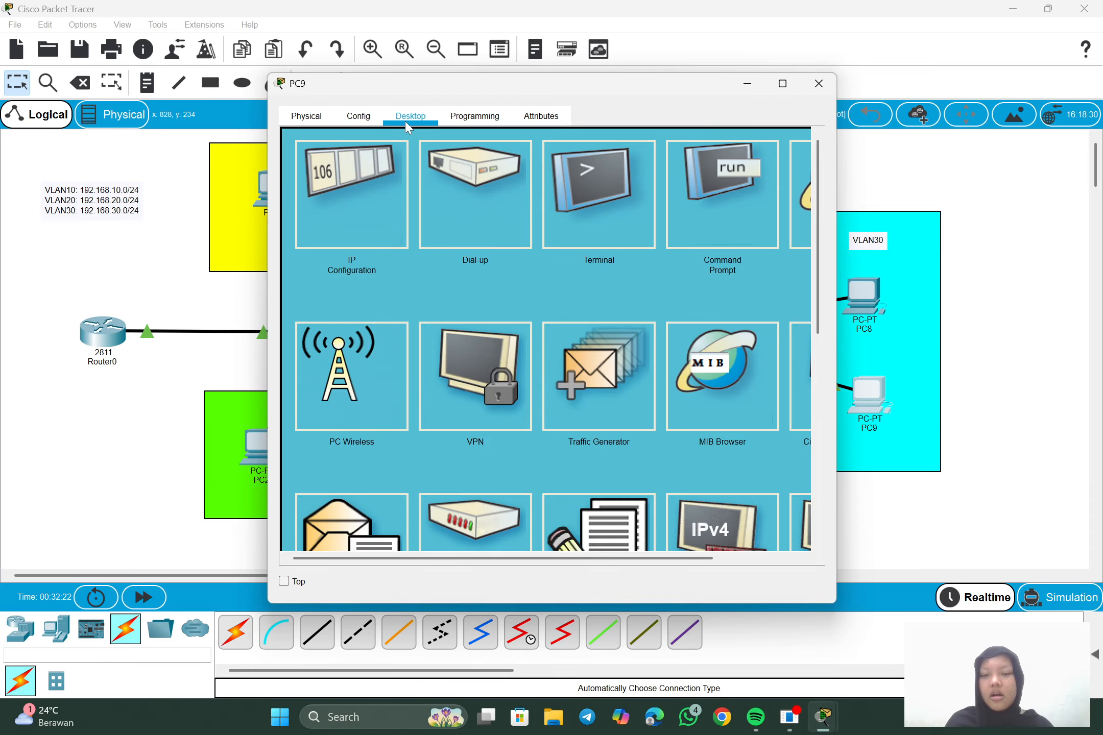
click(366, 205)
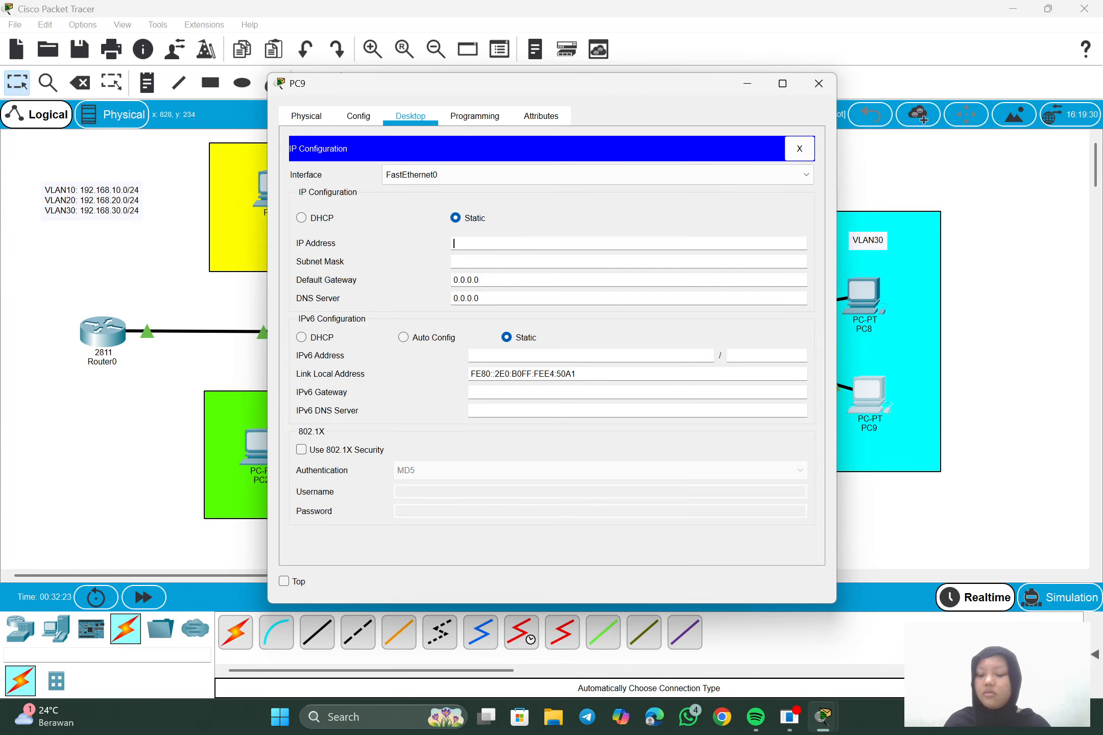
text(192.168.20.2)
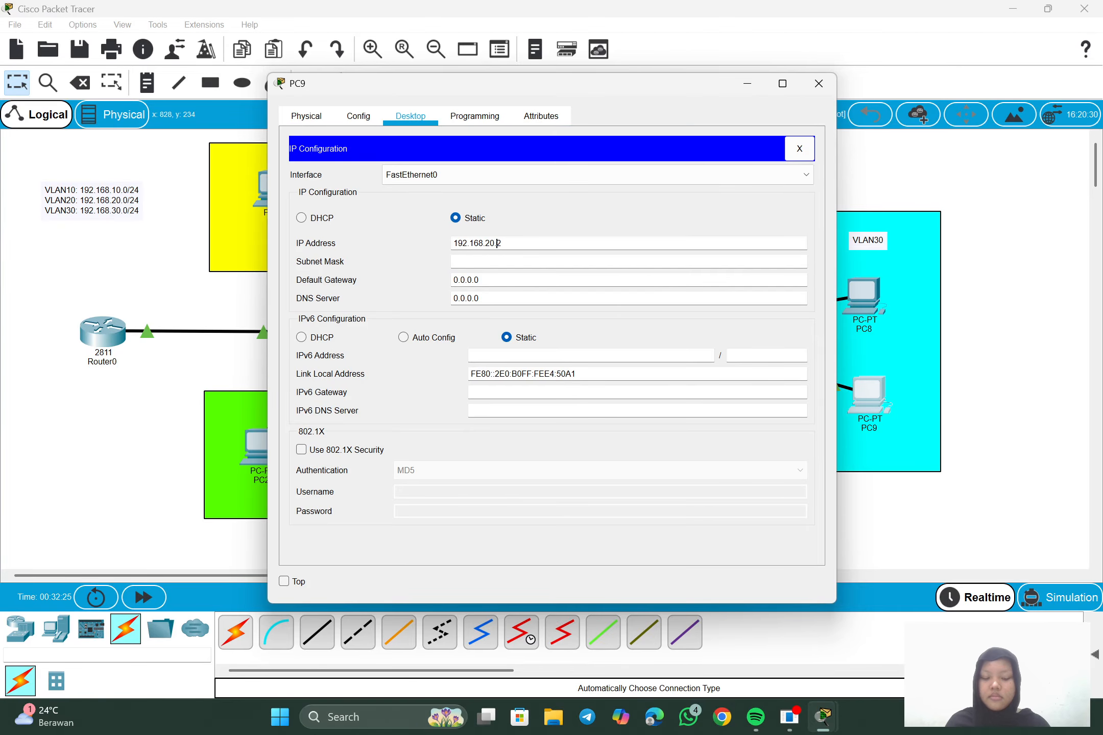
key(Left)
key(BackSpace)
text(3)
key(Right)
key(Right)
key(Right)
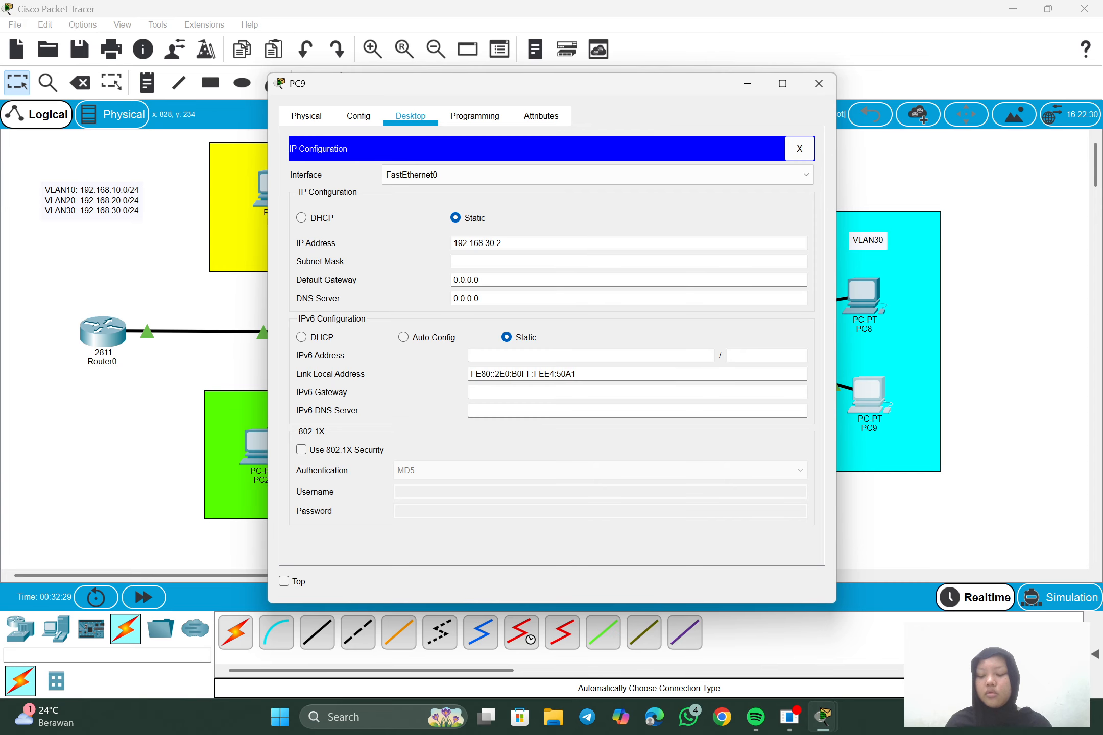
key(BackSpace)
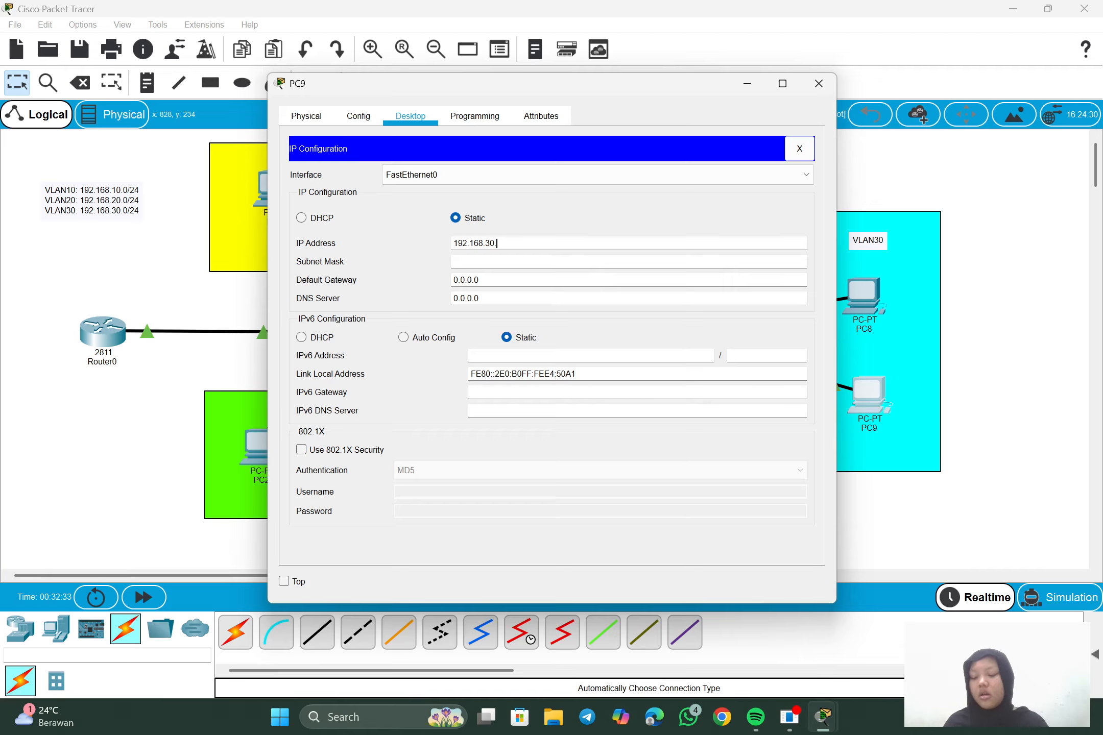
text(3)
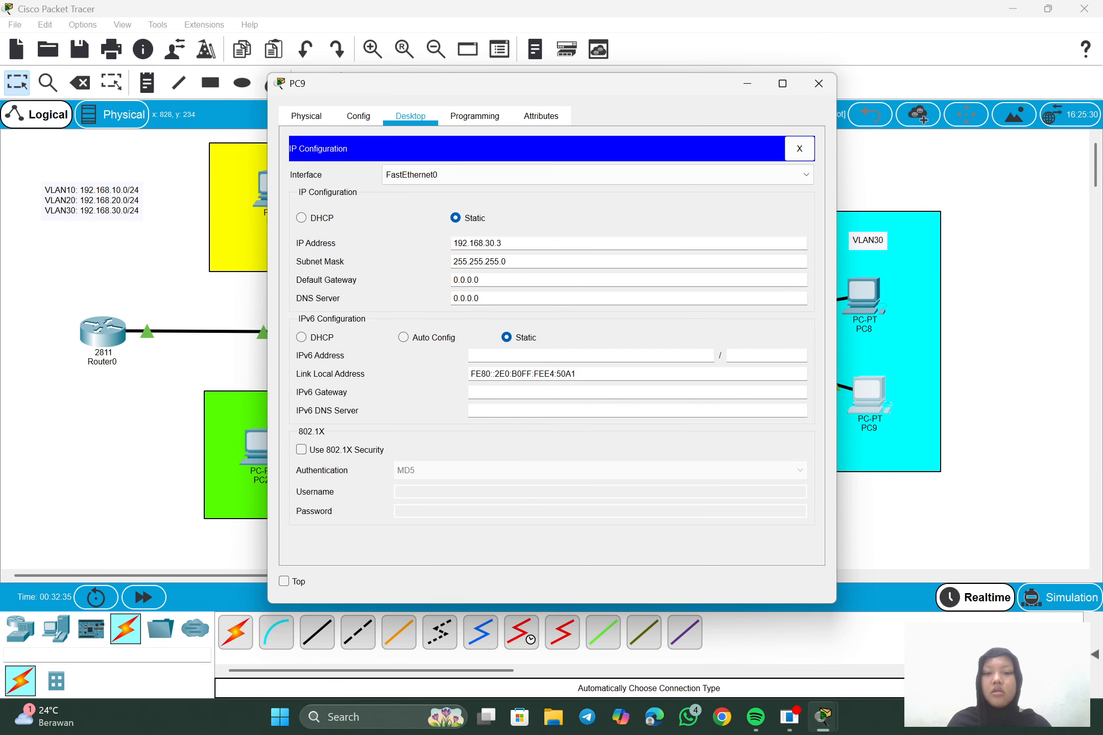
- Set PC9's default gateway to 192.168.30.1 and close the PC9 window
drag(479, 280, 433, 270)
text(192.168.20.2)
key(BackSpace)
key(BackSpace)
key(BackSpace)
key(BackSpace)
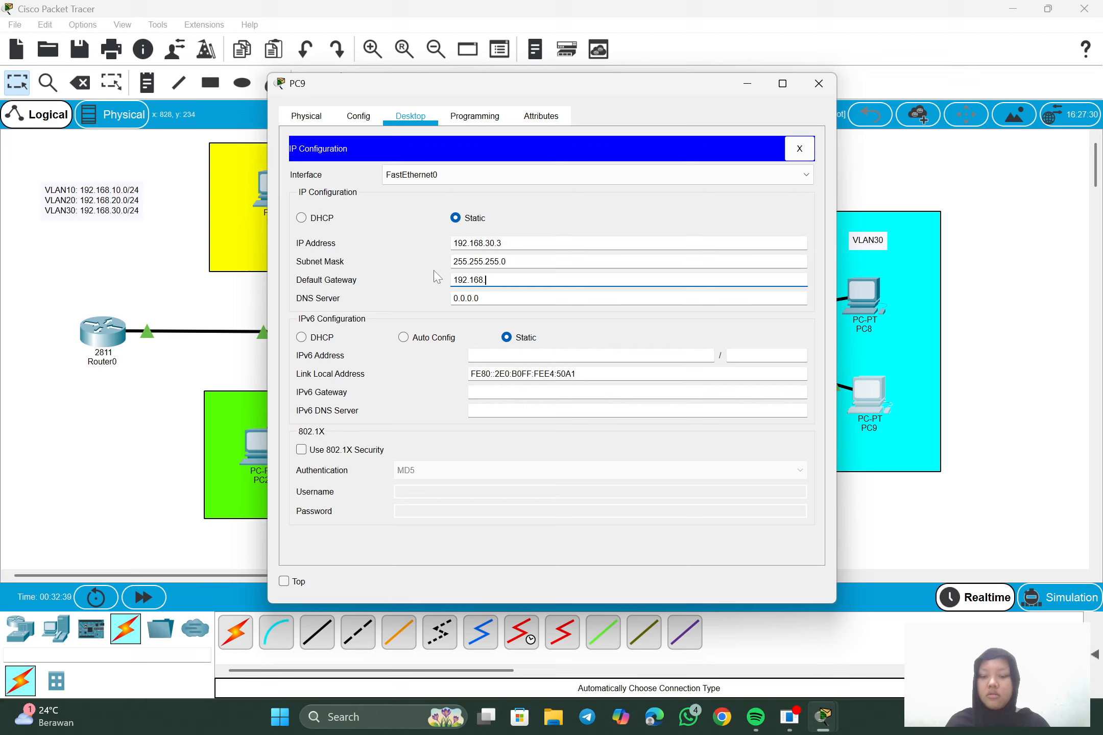
text(30.1)
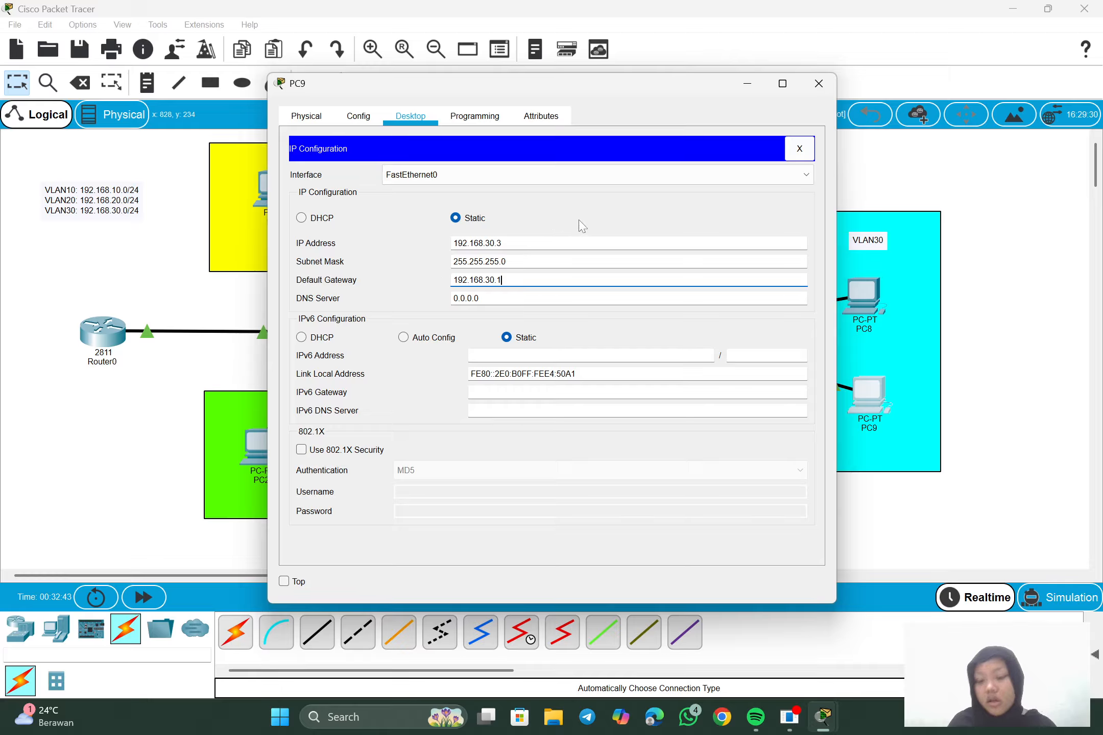
click(819, 85)
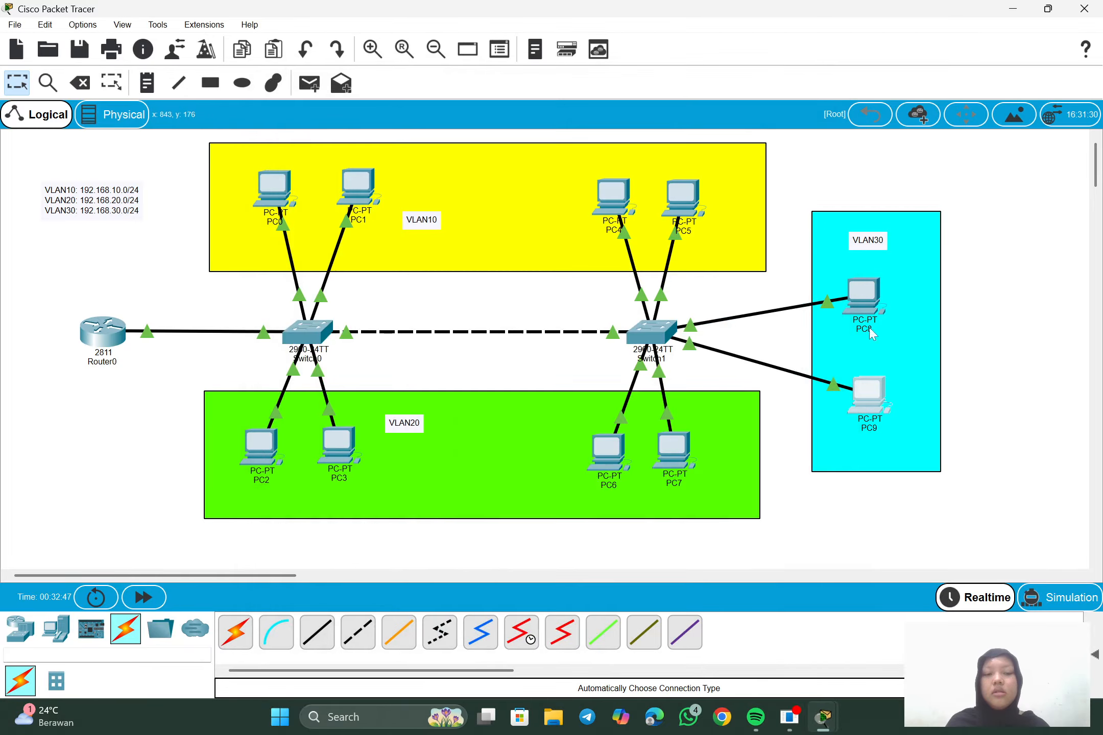
- Review PC8's IP address, subnet mask and gateway in its IP configuration, and minimize the PC8 window
click(856, 300)
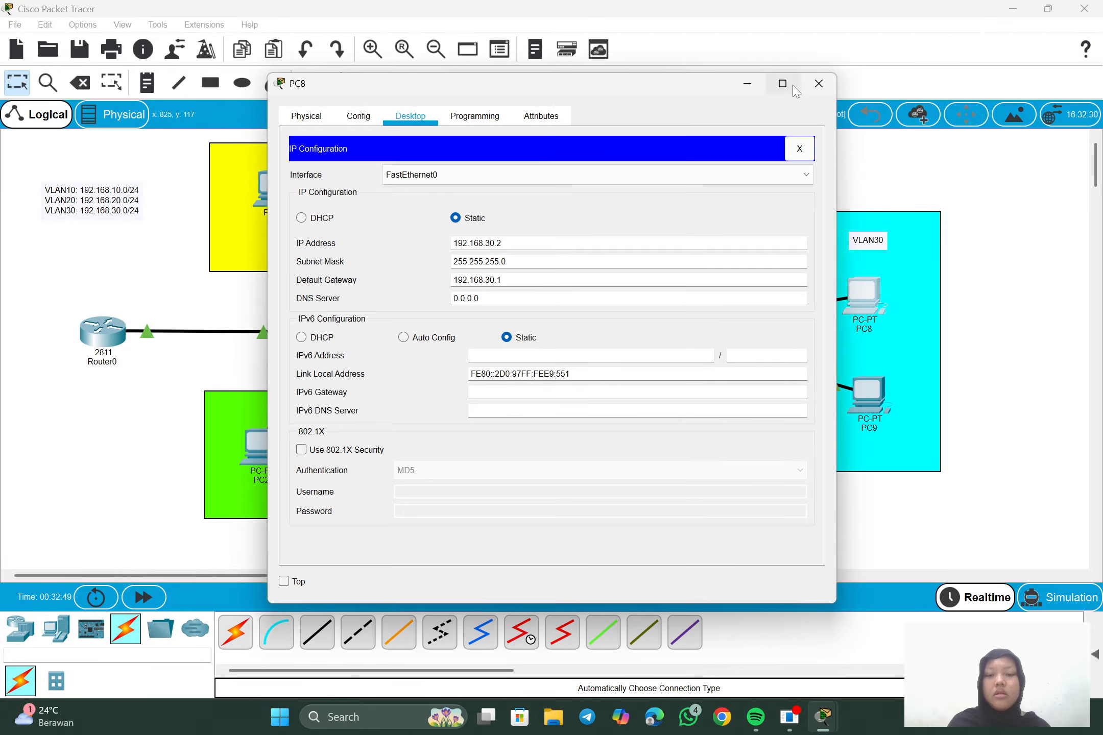
click(747, 86)
scroll(713, 277, down, 3)
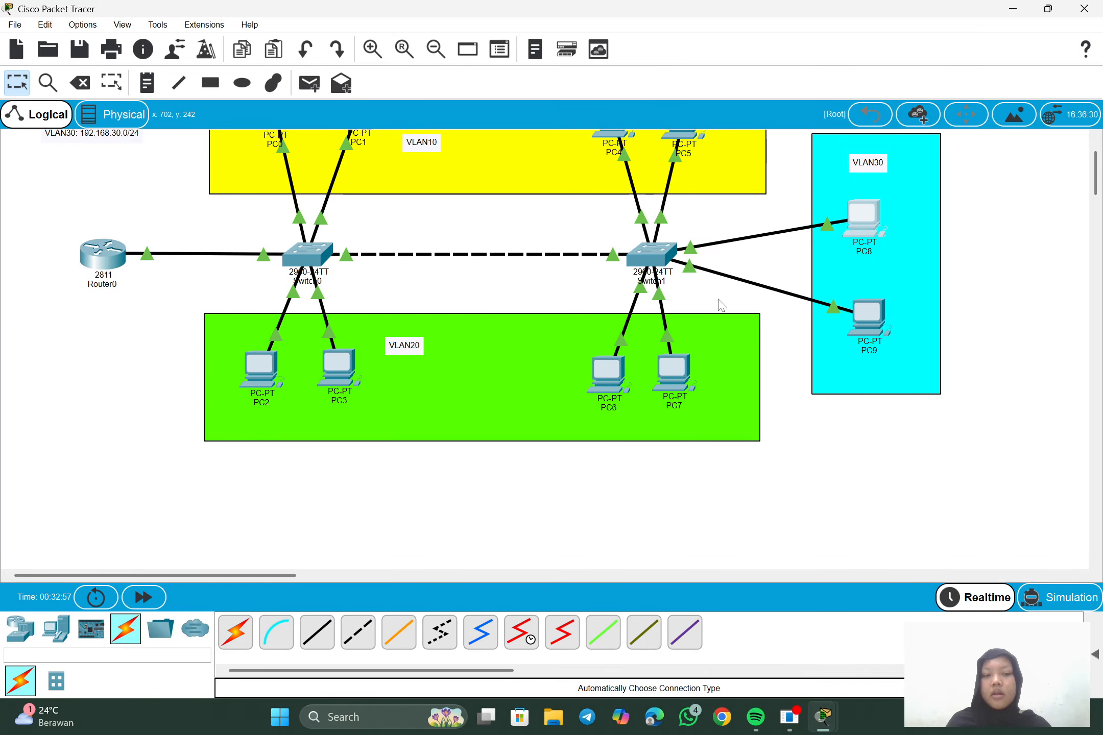
scroll(715, 294, up, 3)
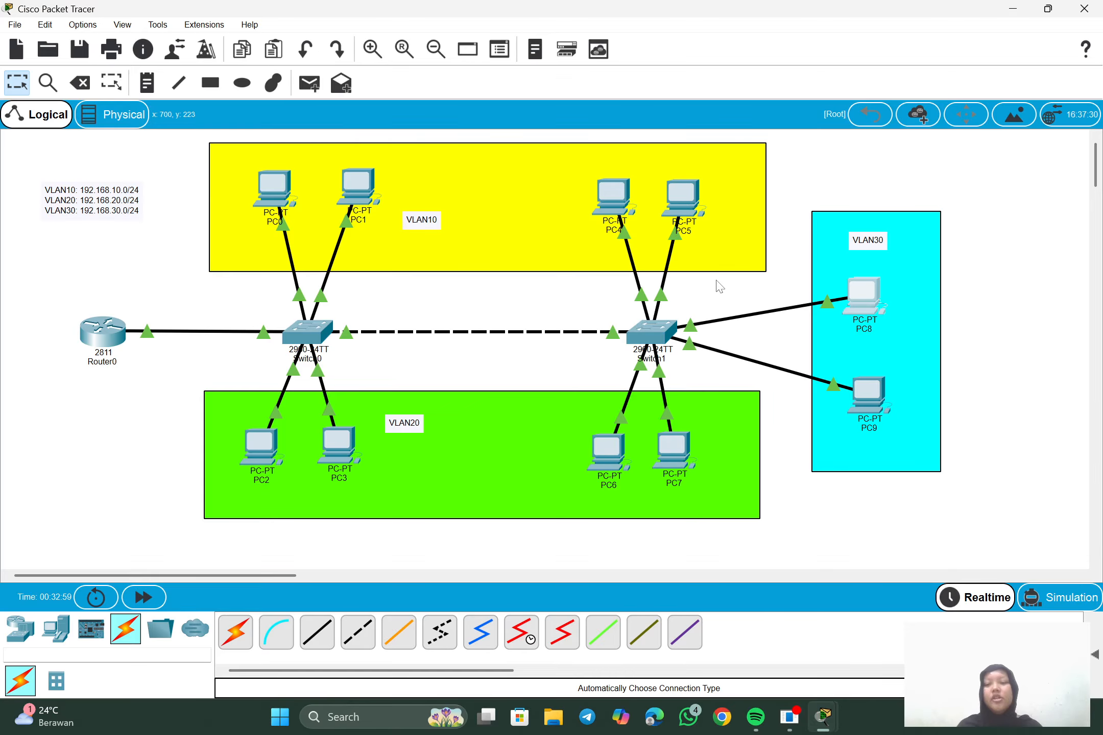
- Display Router0's routing table by running SHOW IP ROUTE on its command line
click(90, 336)
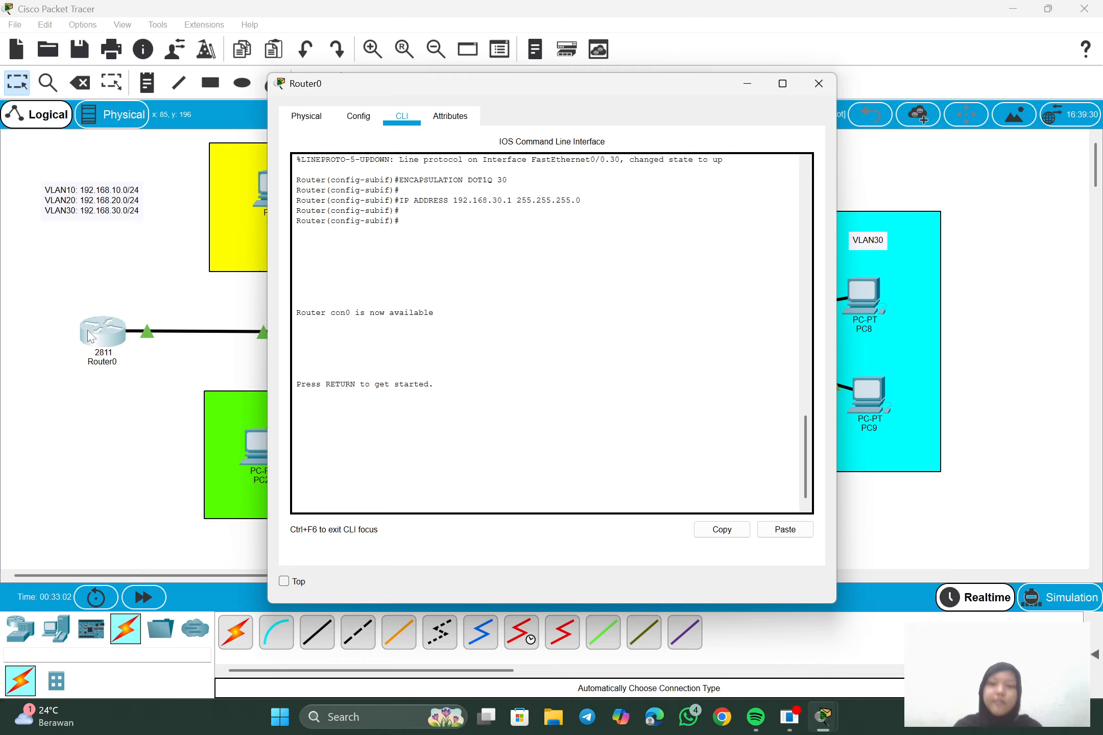
key(Return)
key(Return)
key(Return)
key(Return)
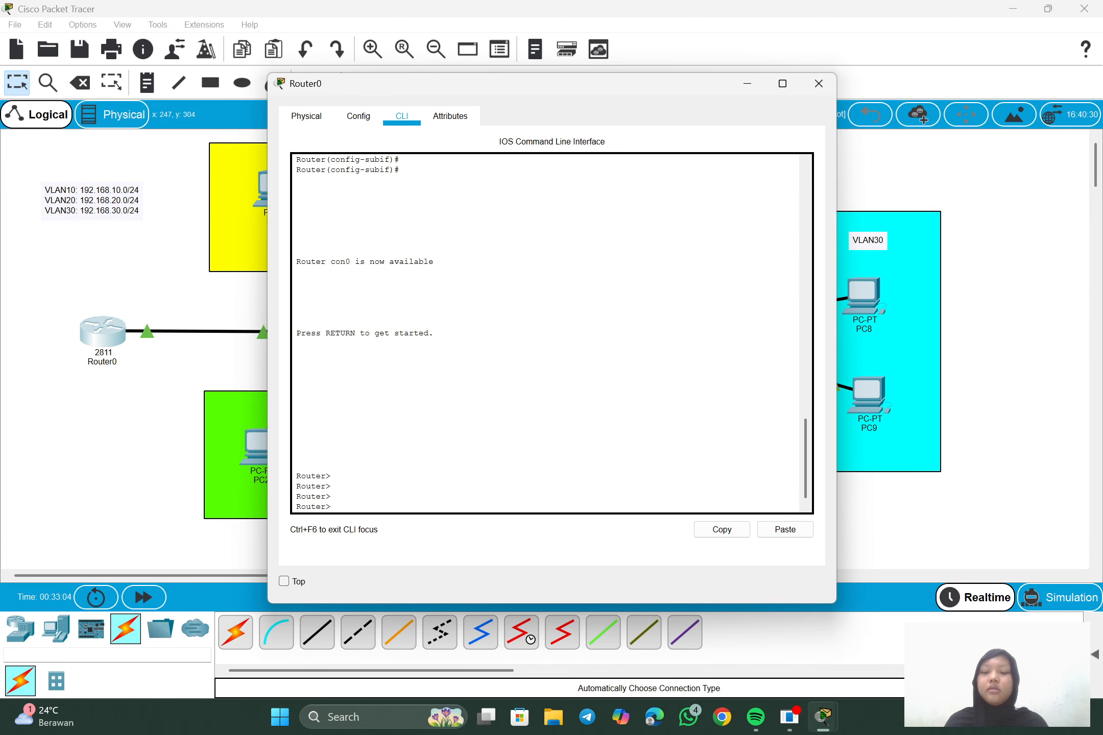
key(Return)
text(S)
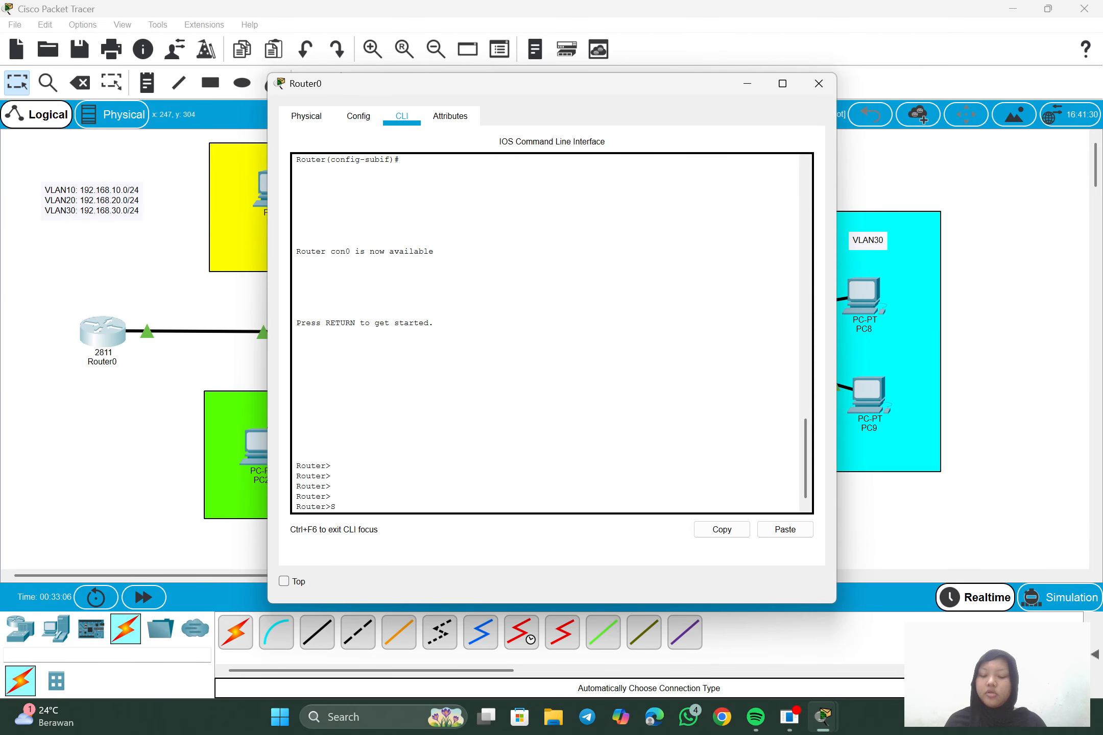
text(HOW IP )
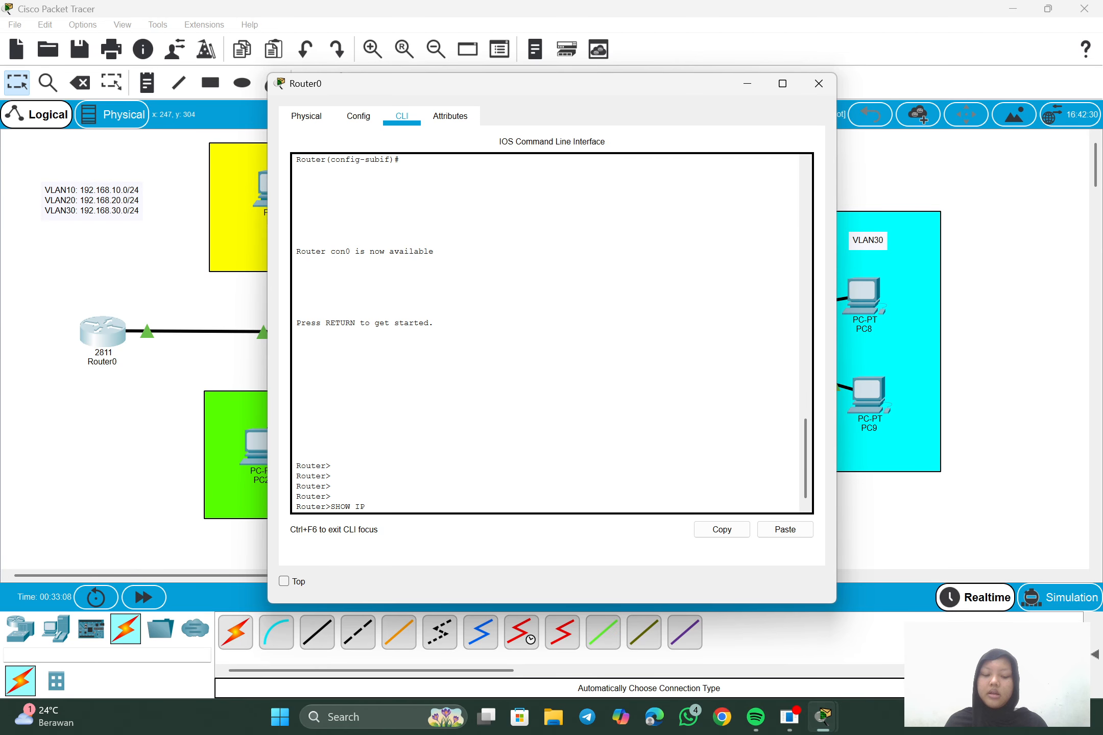
text(ROUTE)
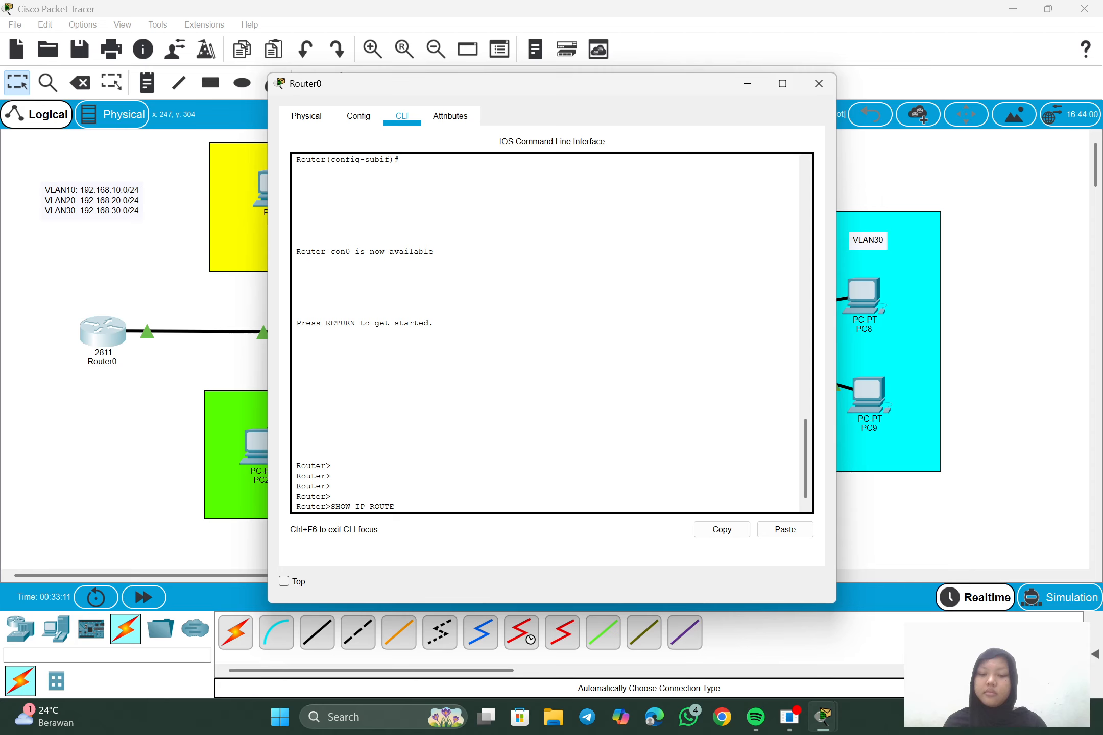
key(Return)
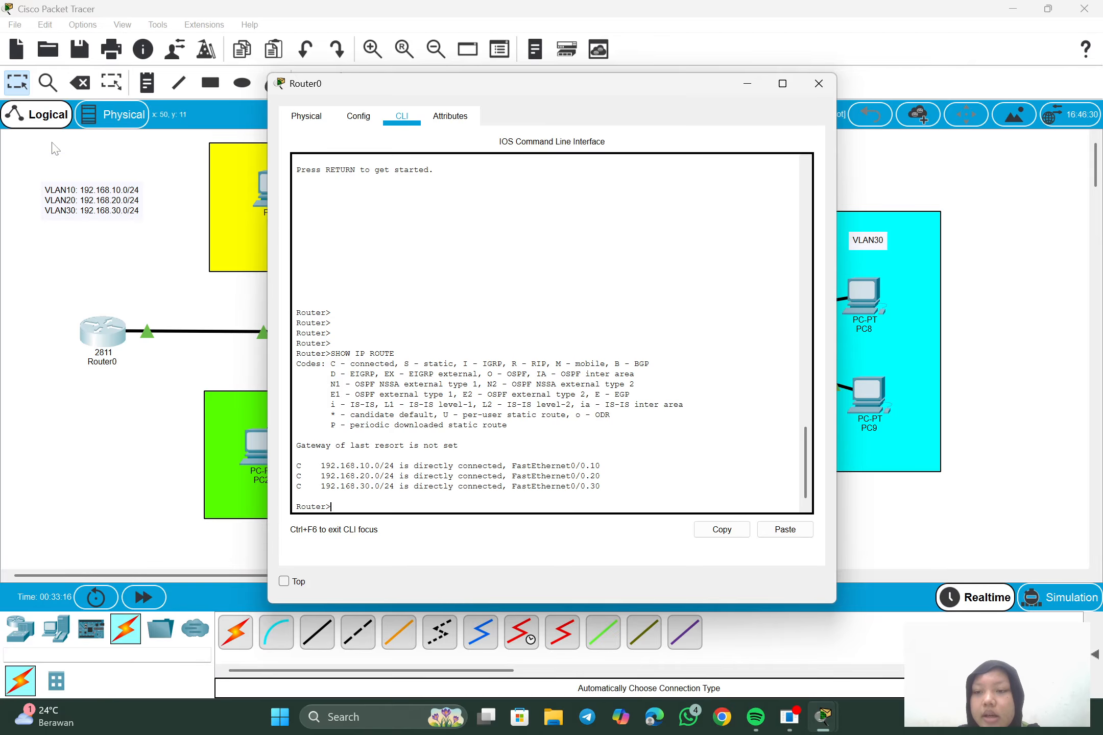
- Compare the VLAN subnet note with the routes listed on Router0, and minimize the router window
click(97, 193)
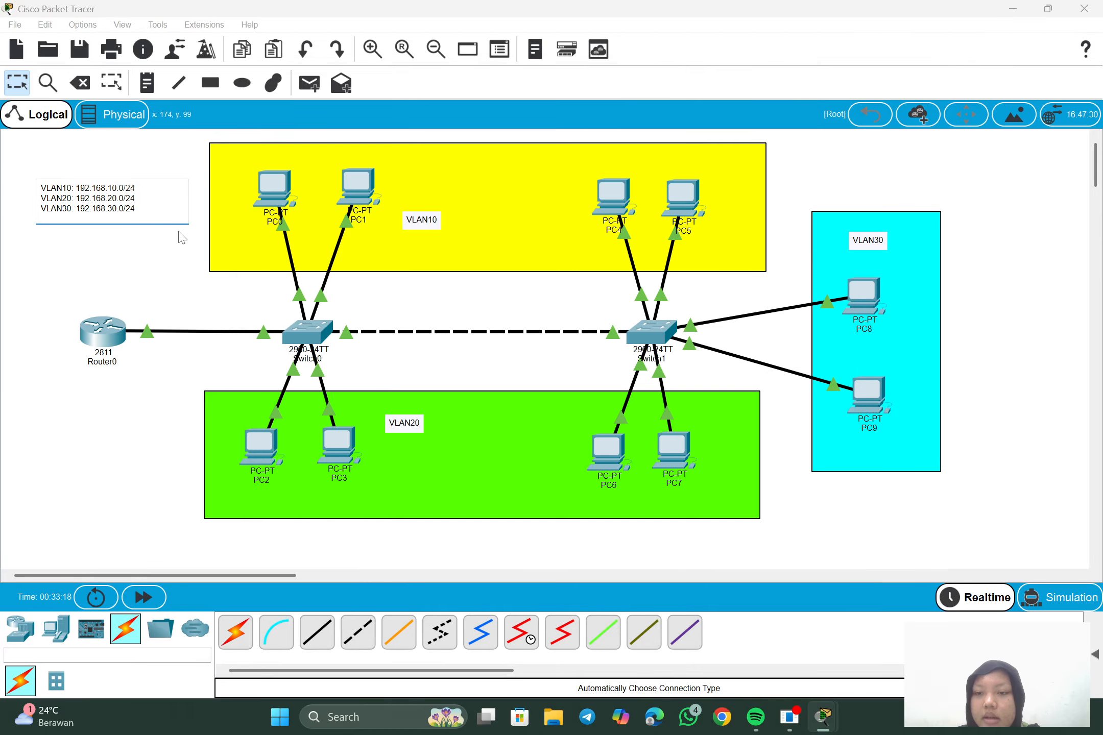
click(100, 327)
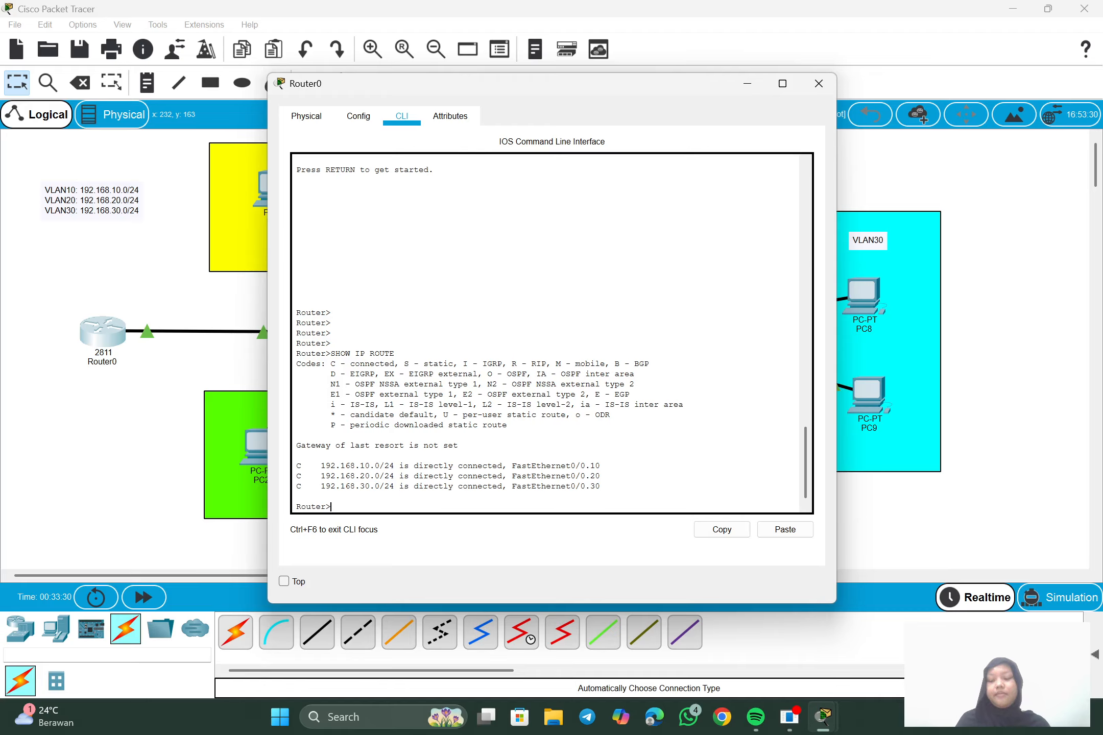
click(745, 93)
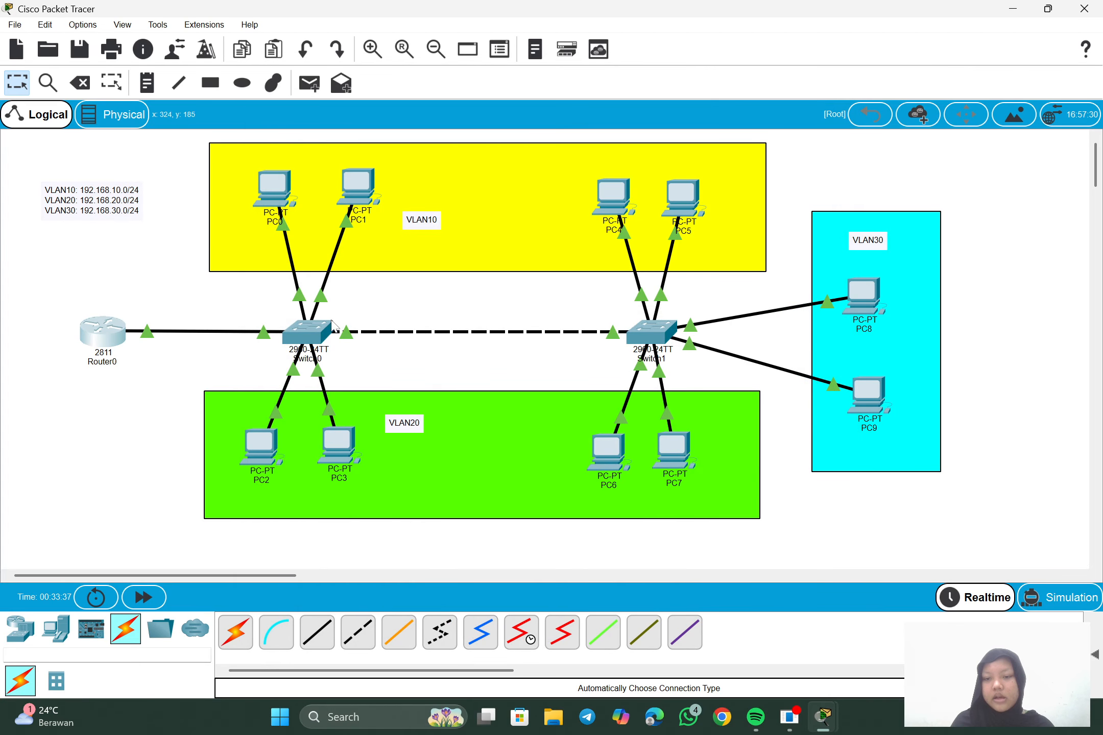
- Leave global configuration mode on Switch0's command line with EXIT
click(329, 327)
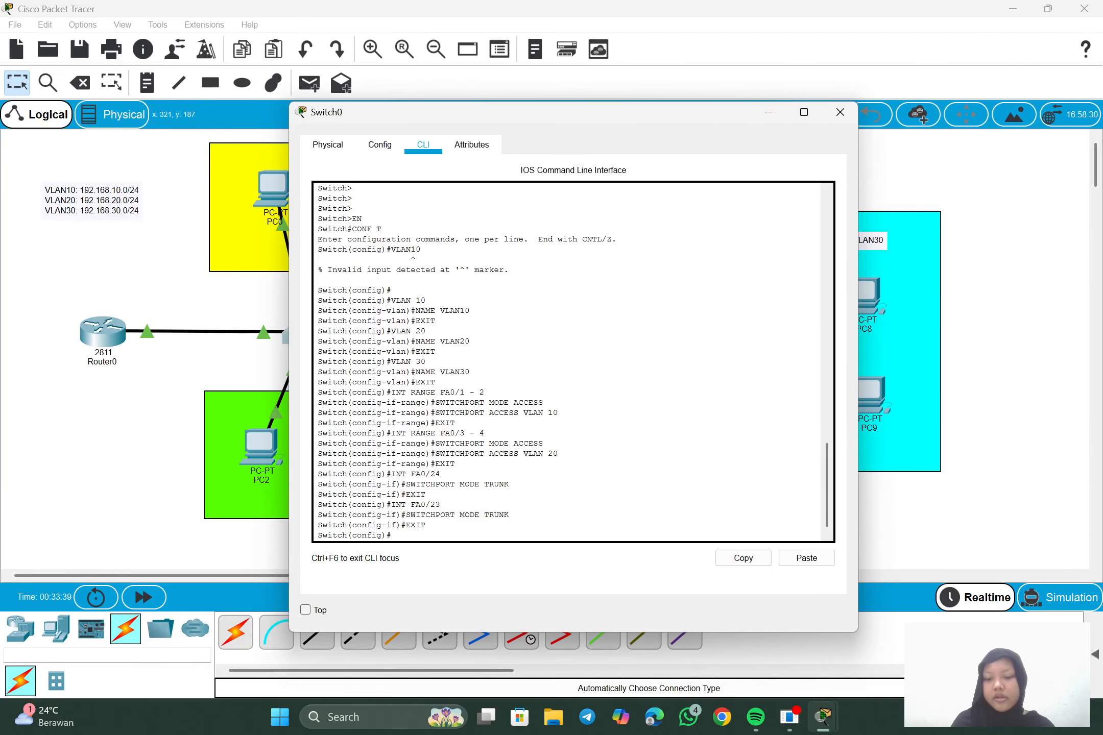
key(Return)
key(Return)
key(Return)
key(Return)
key(Return)
key(Return)
key(Return)
key(Return)
key(Return)
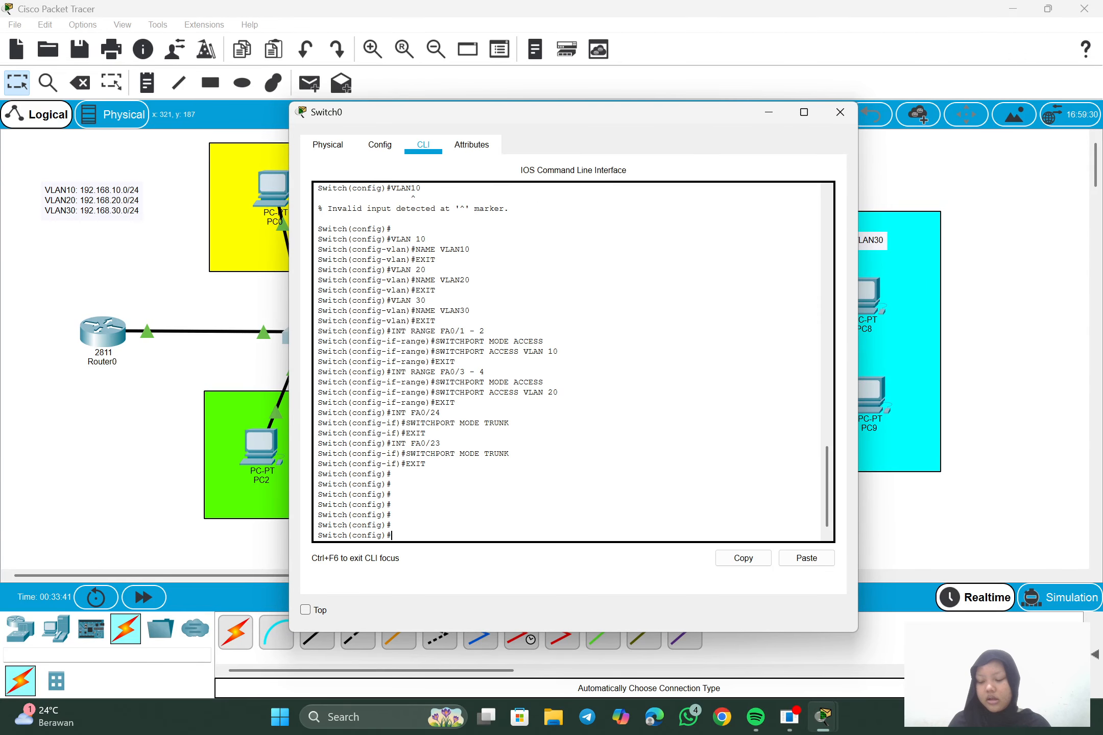
text(EXIT)
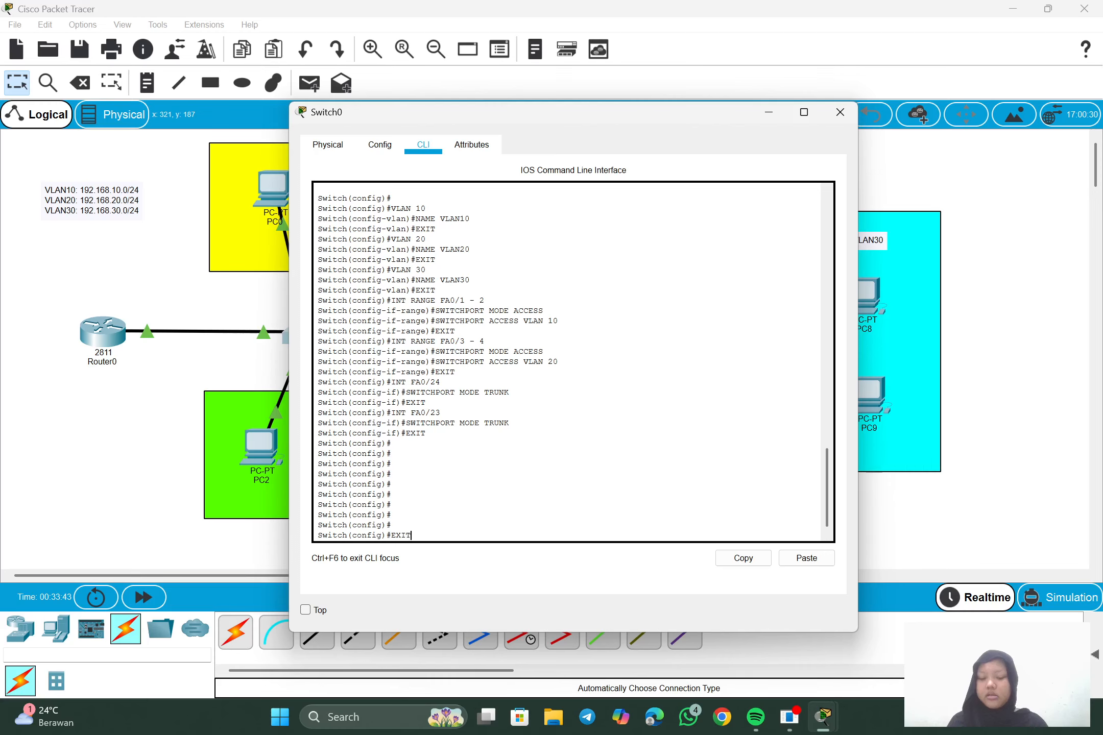
key(Return)
key(Return)
key(Return)
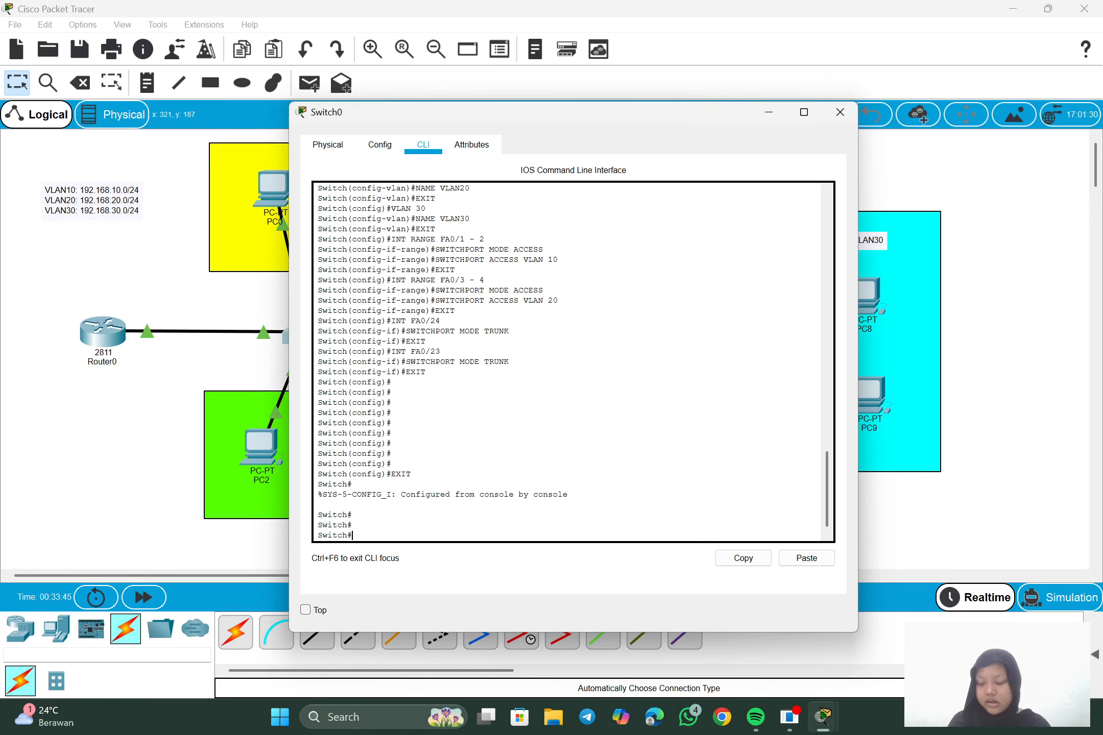
- List Switch0's VLANs and their port assignments with SHOW VLAN BRIEF
text(SH)
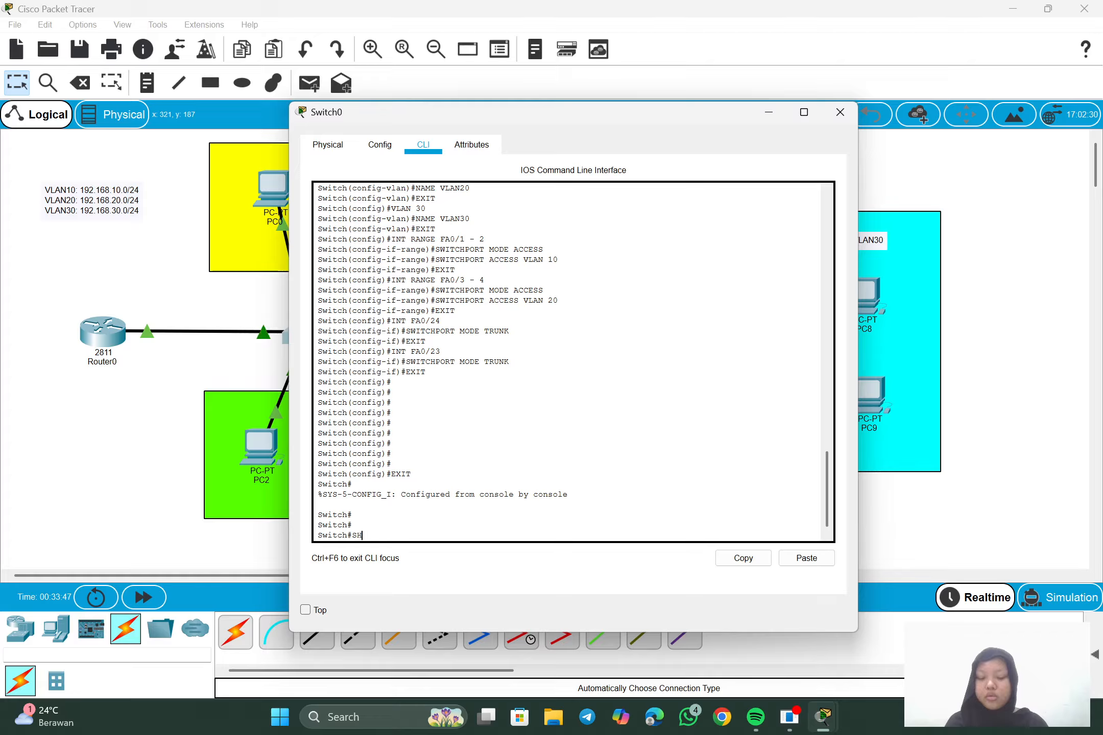
text(OW VLA)
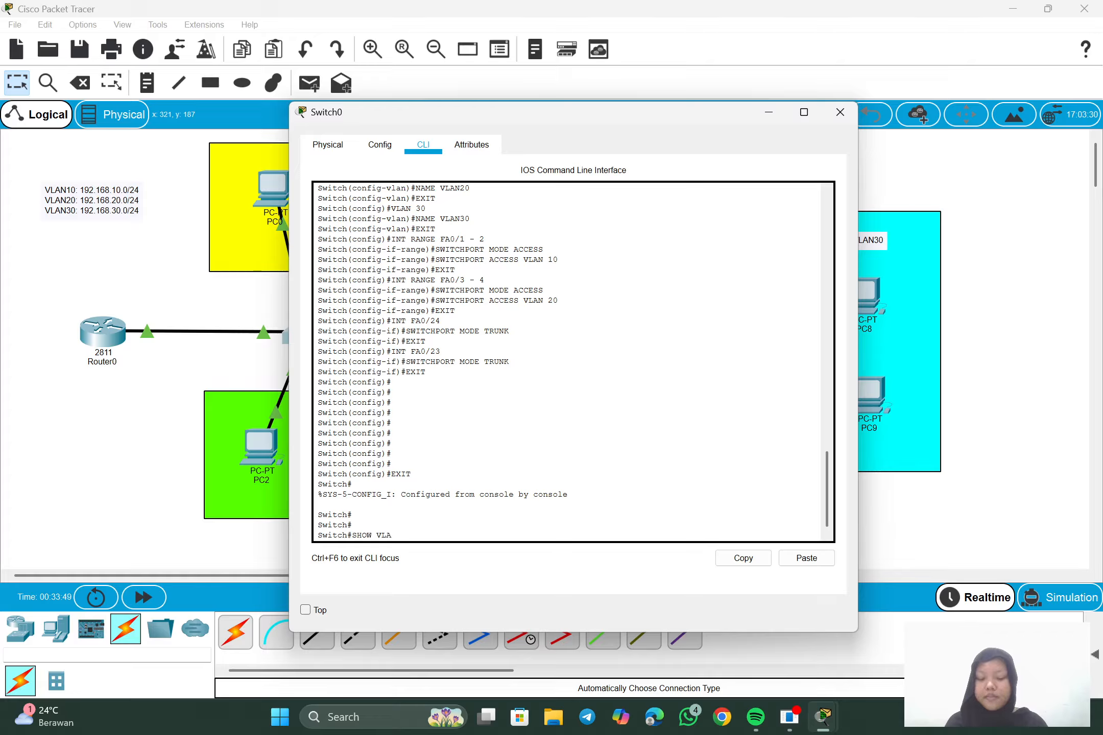
text(N BRIEF)
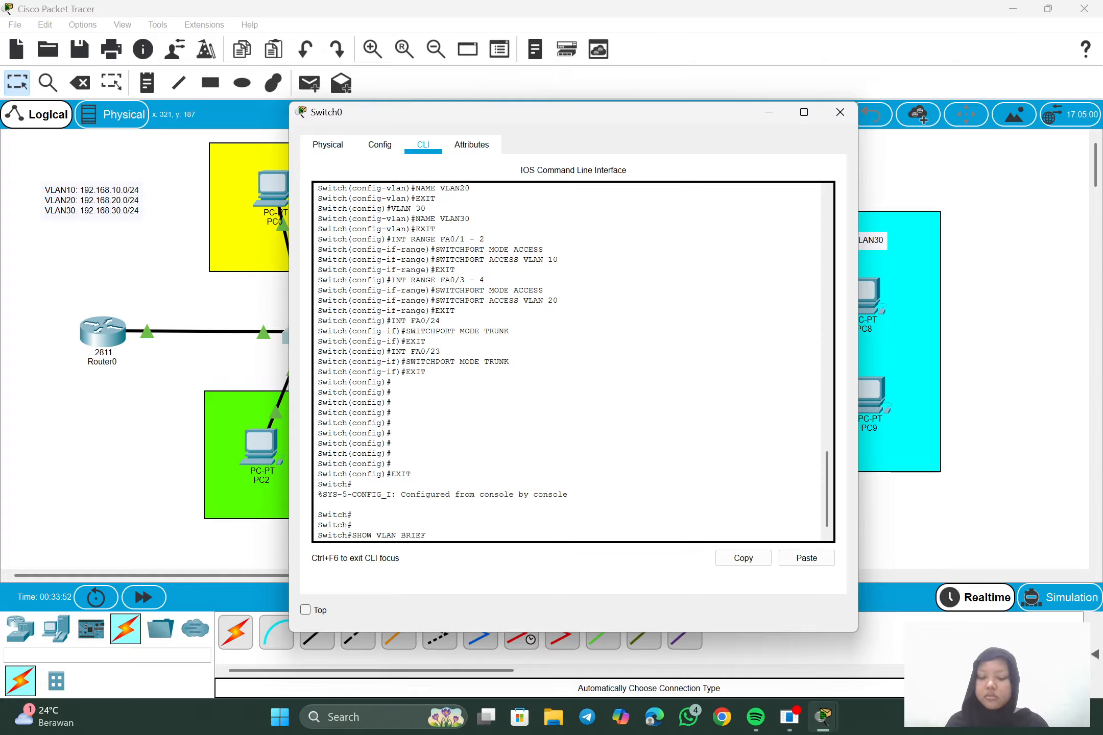
key(Return)
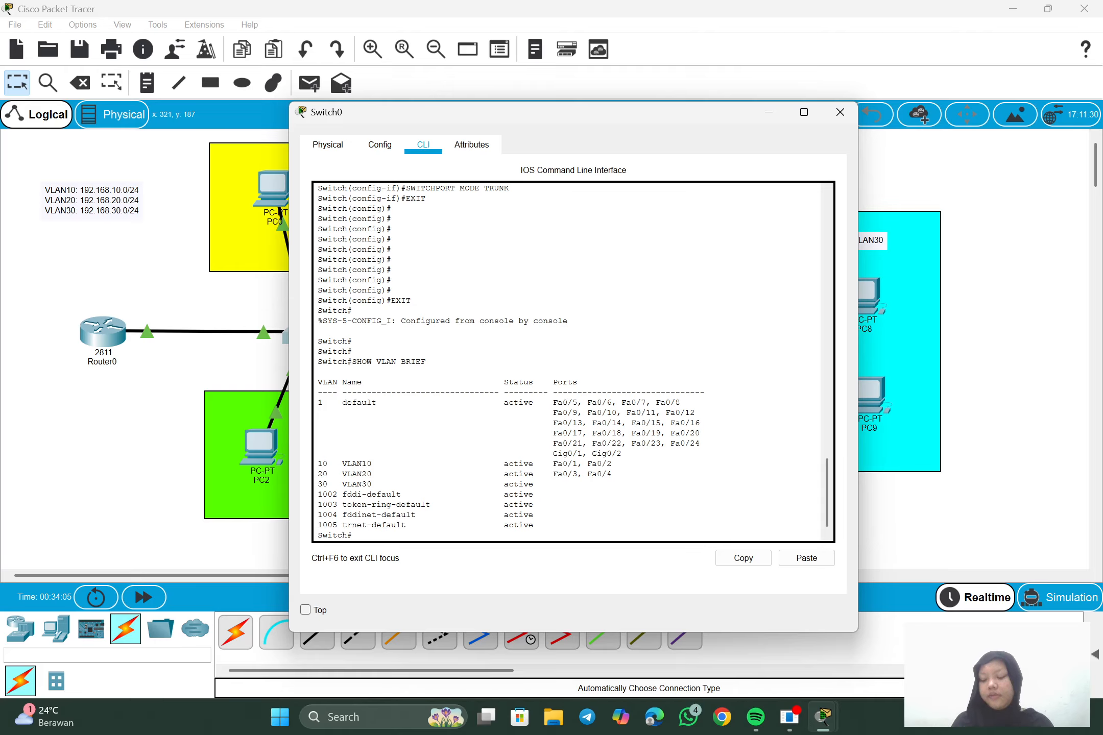
- Check Switch0's trunk ports with SHOW INTERFACES TRUNK and minimize the Switch0 window
text(HOW)
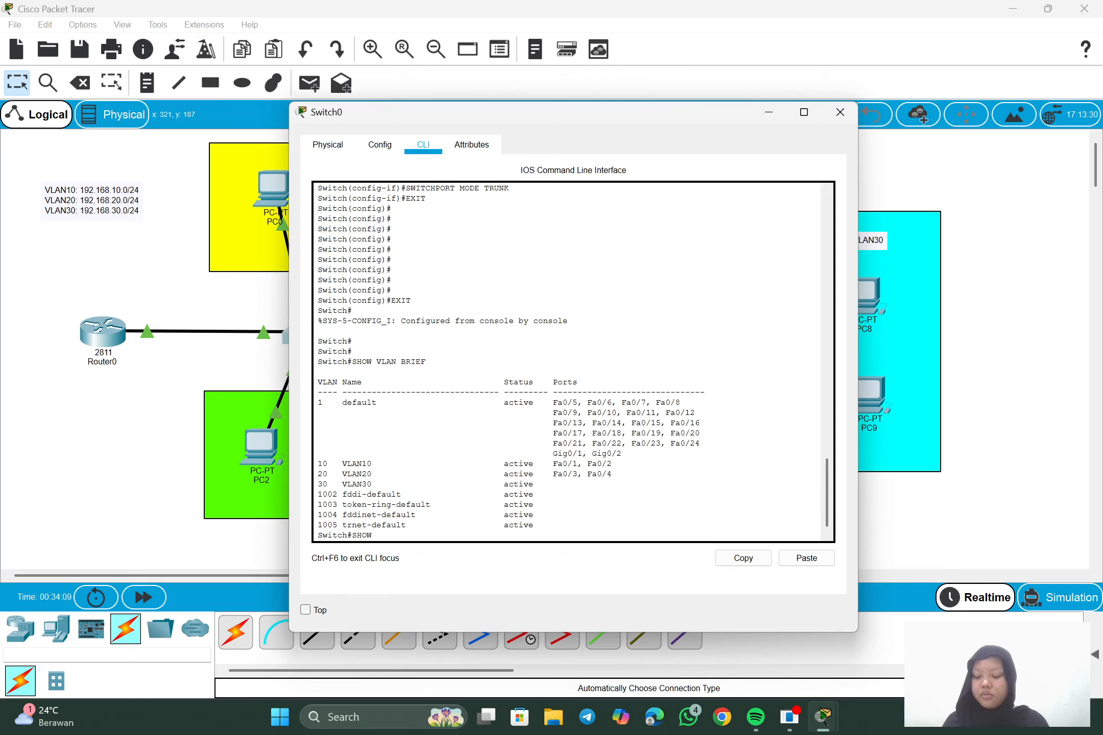
text( INTERF)
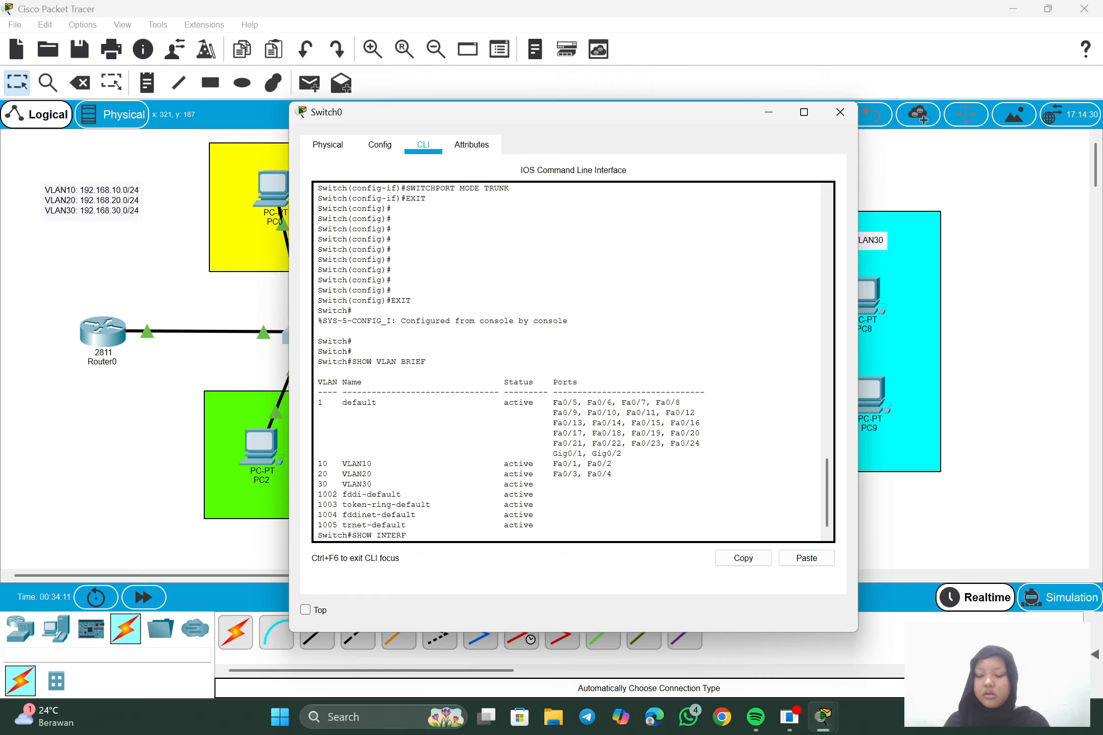
text(ACES TRUN)
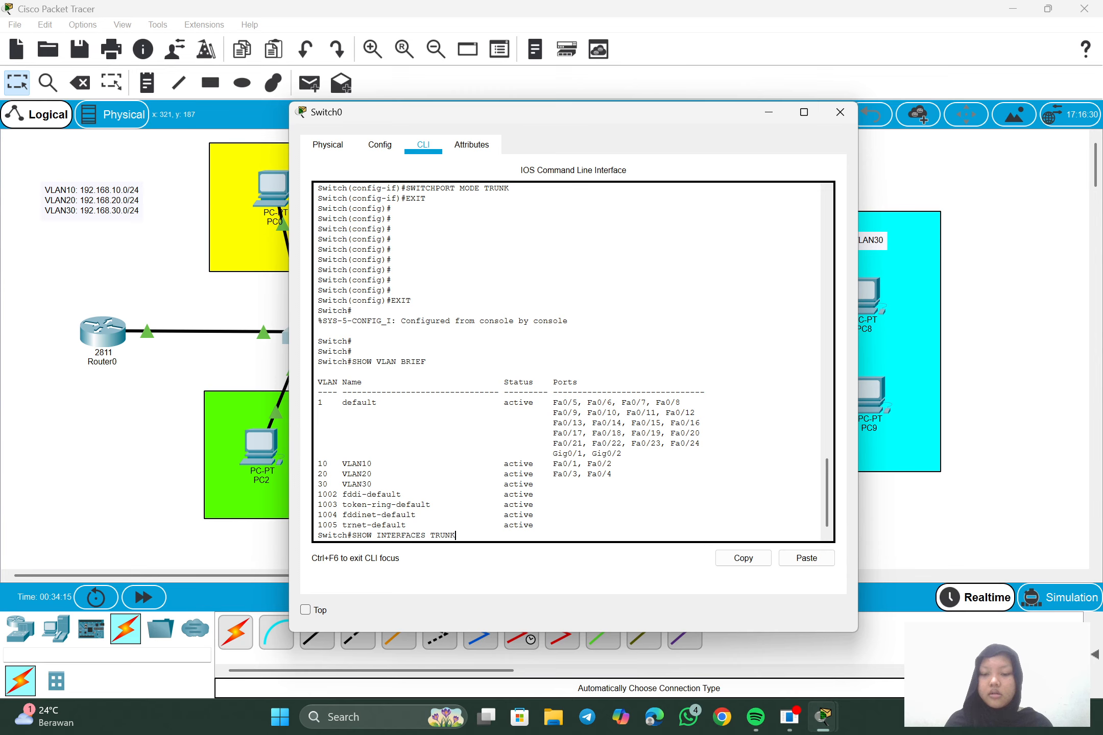
text(K)
key(Return)
key(Return)
key(Return)
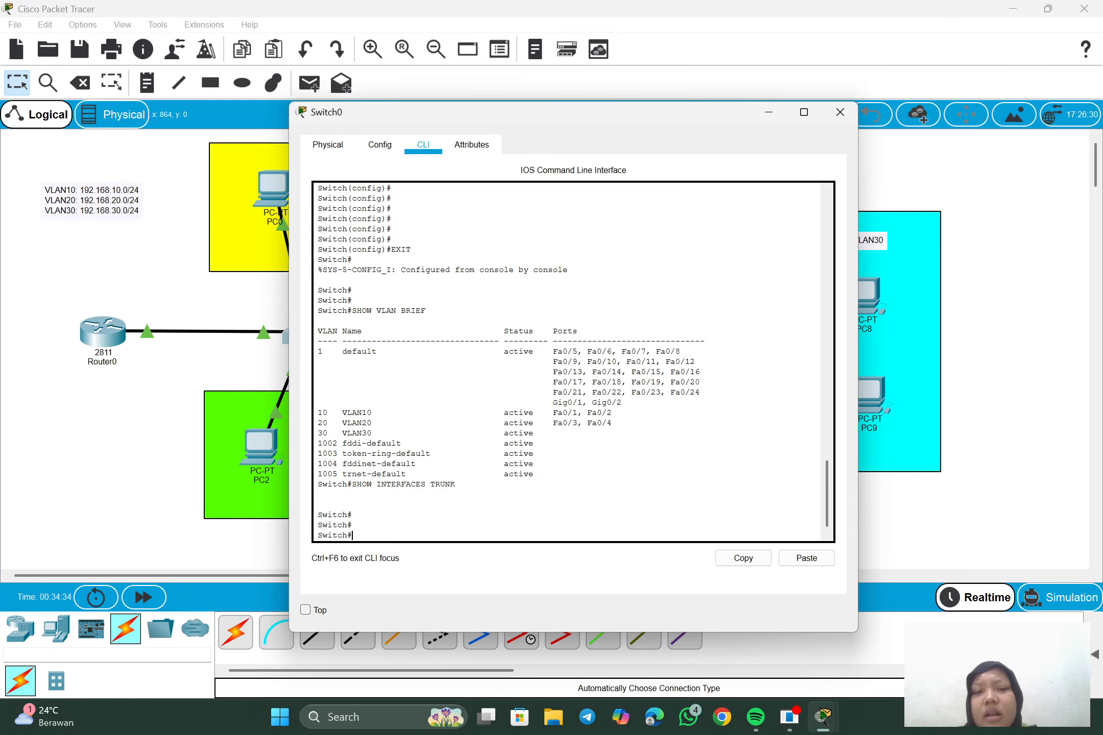
click(772, 118)
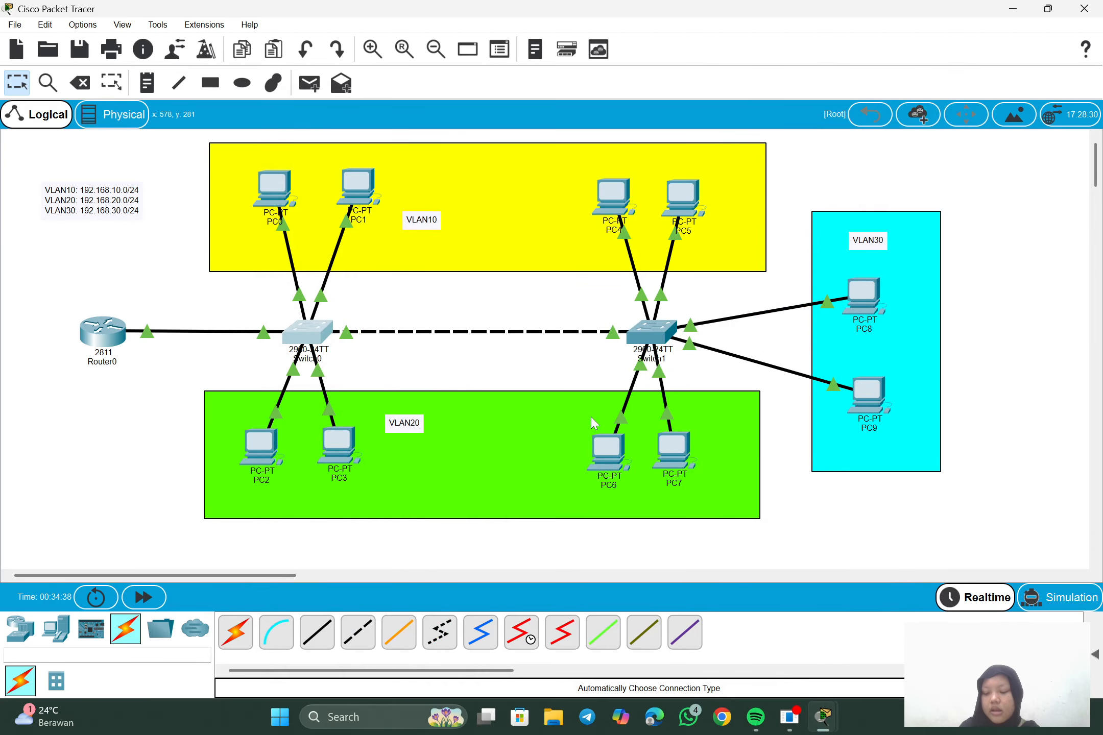
- Ping 192.168.10.2 from Switch0's command line and dismiss the low-battery notice
click(304, 334)
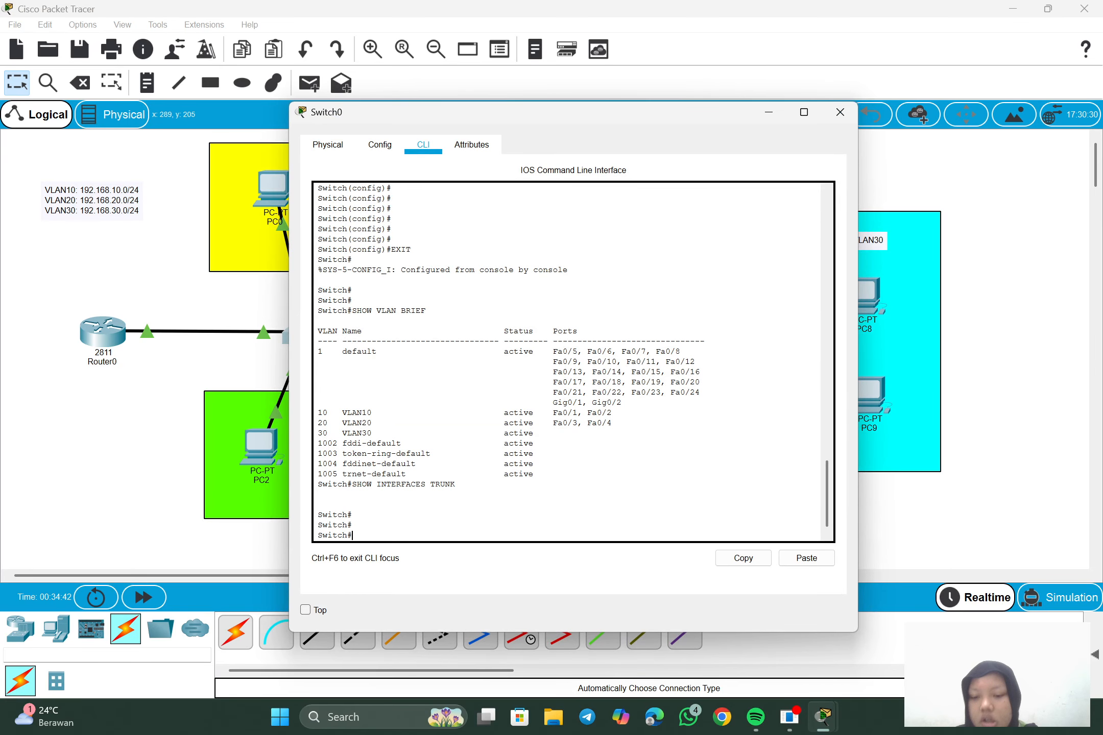
text(PING)
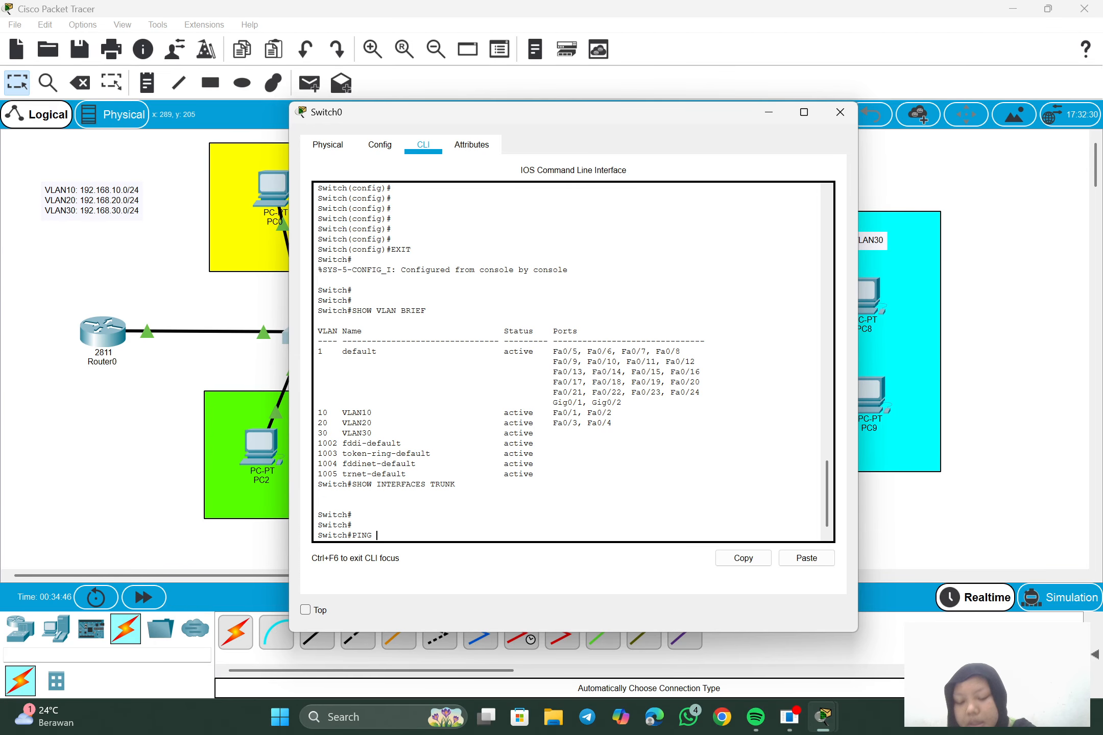
text( 192.)
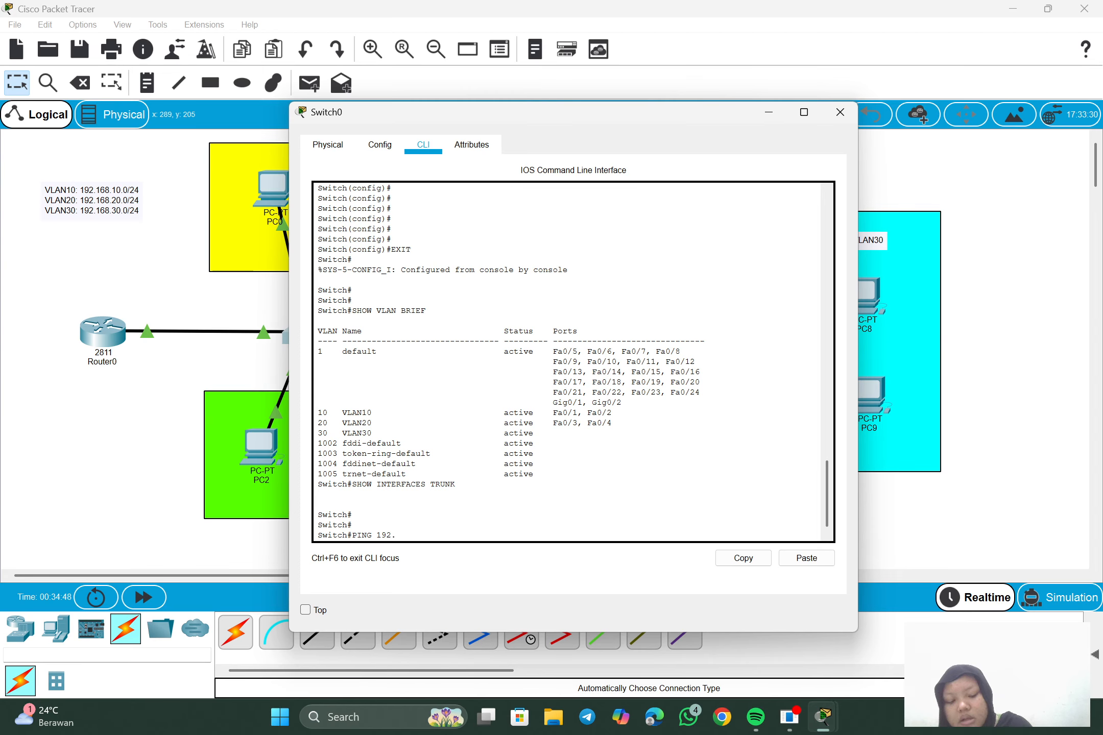
text(168.)
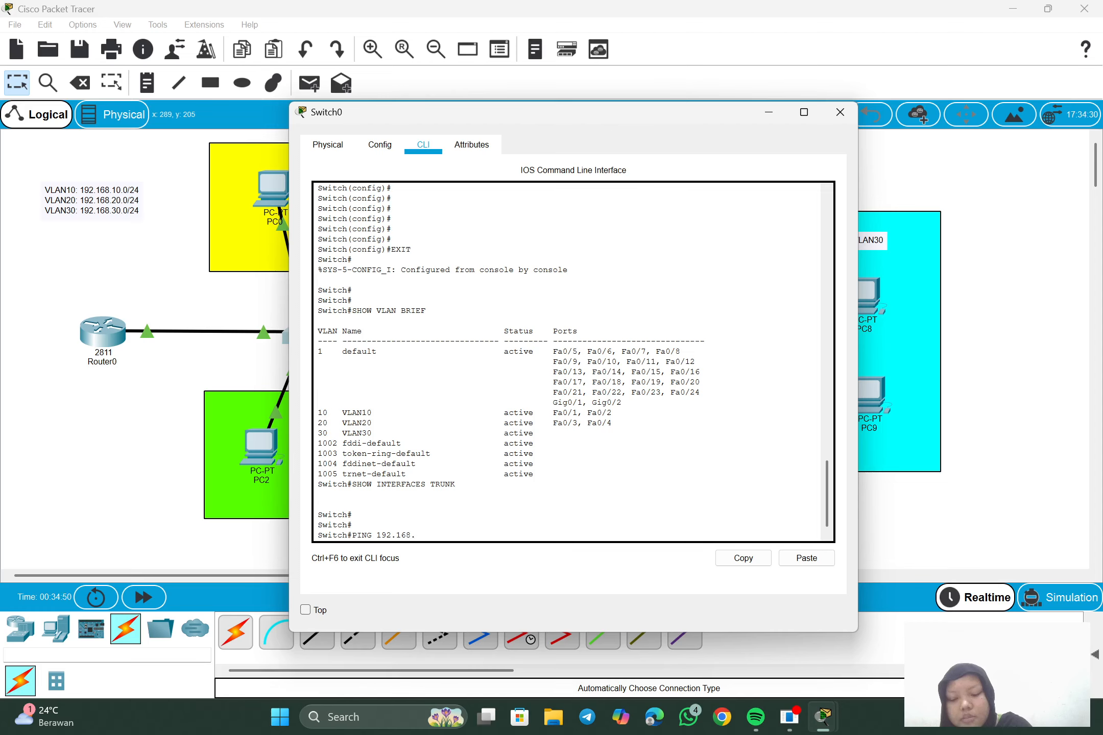
text(10.)
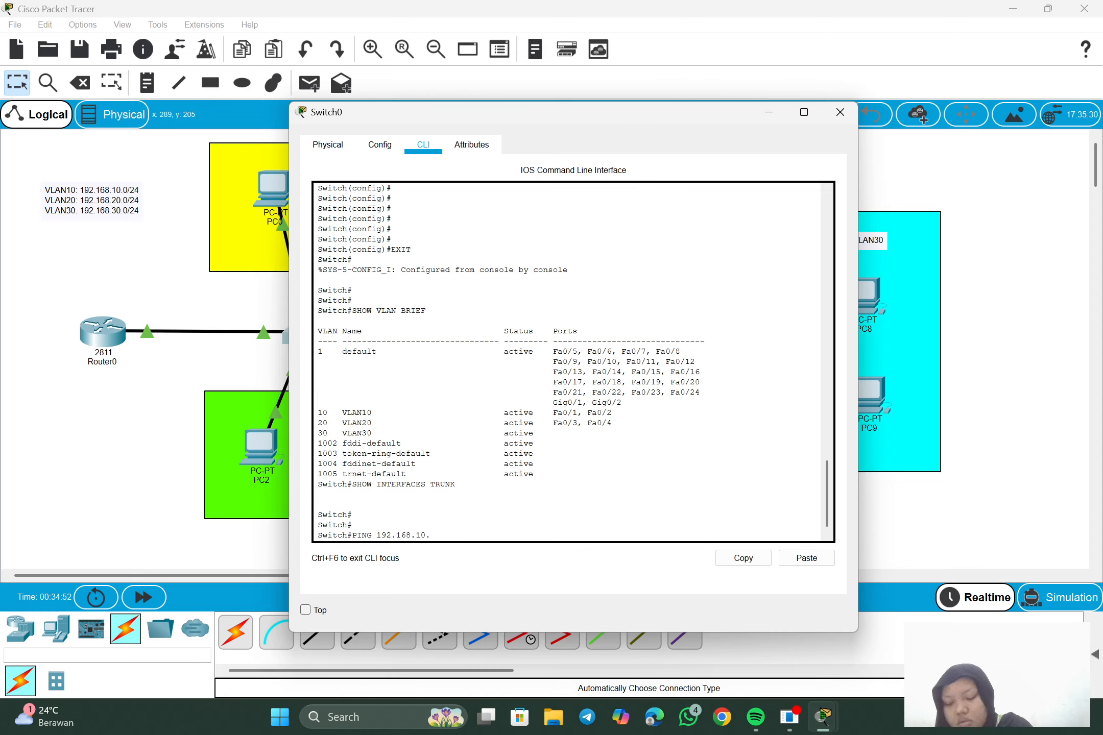
text(2)
key(Return)
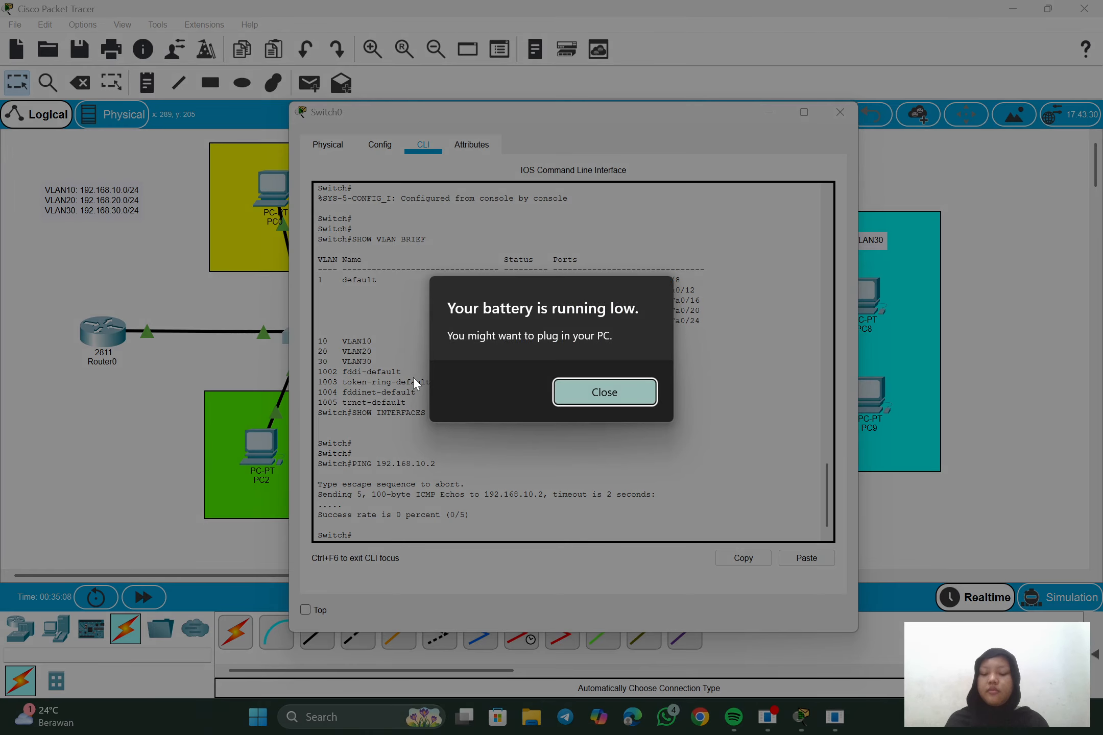
click(605, 395)
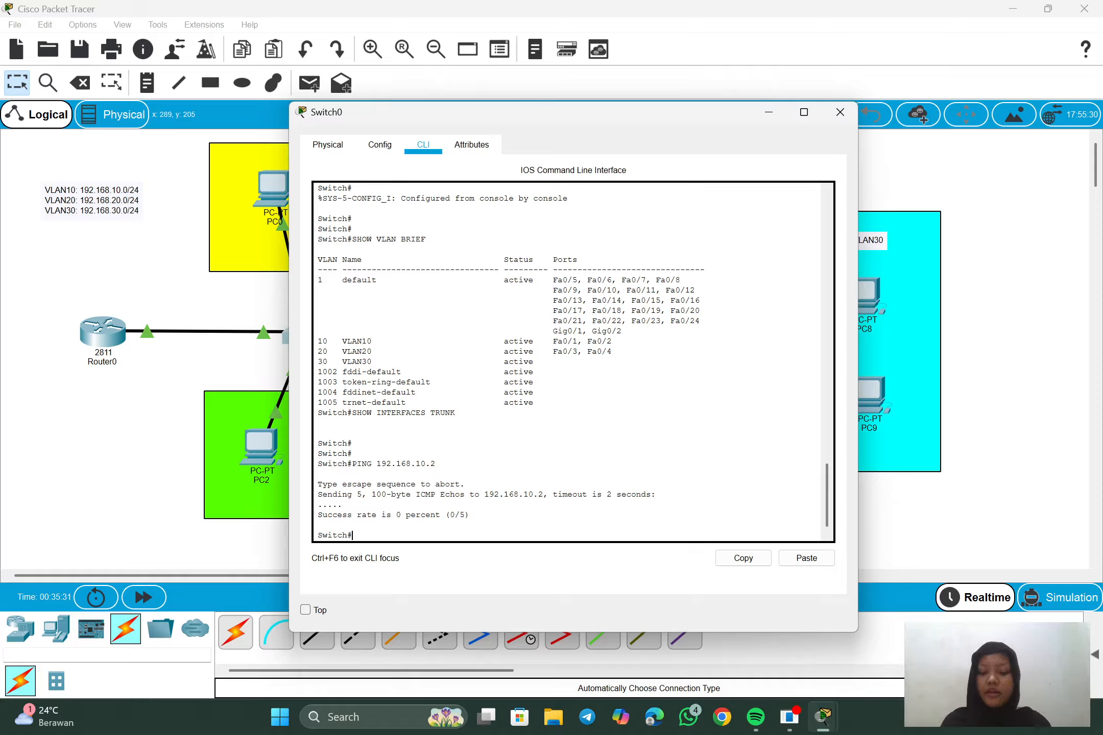
- Ping 192.168.20.2 from Switch0 to test connectivity to VLAN 20
text(PING)
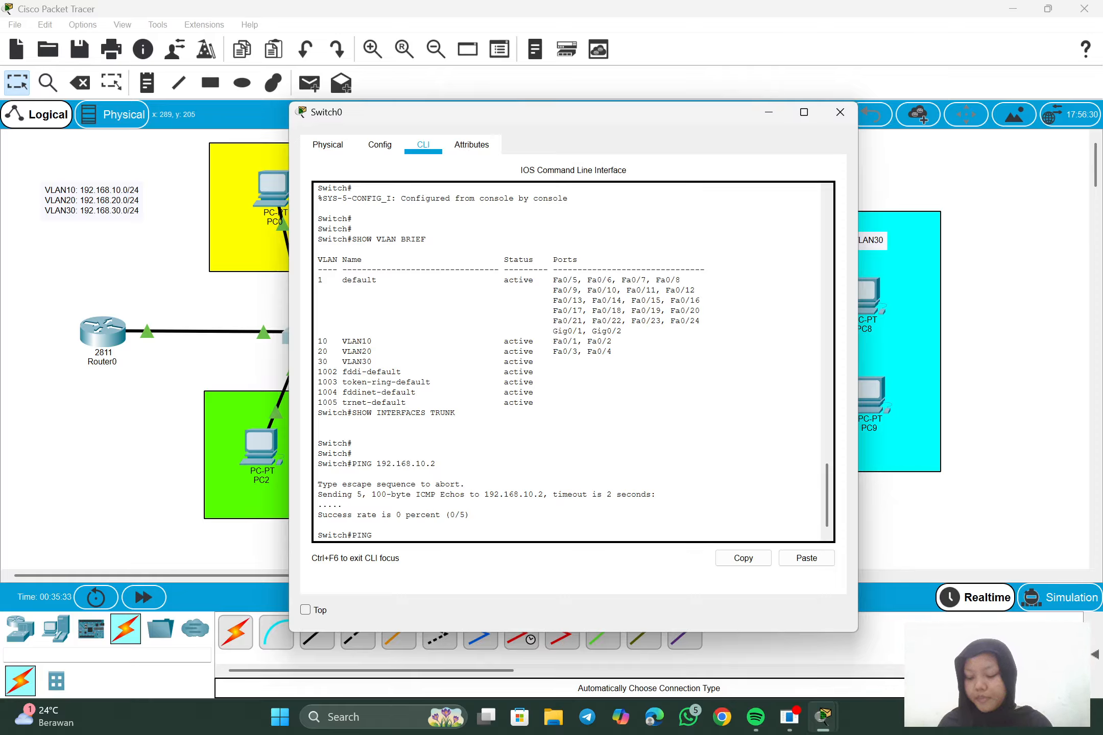
text( 192.168.20.)
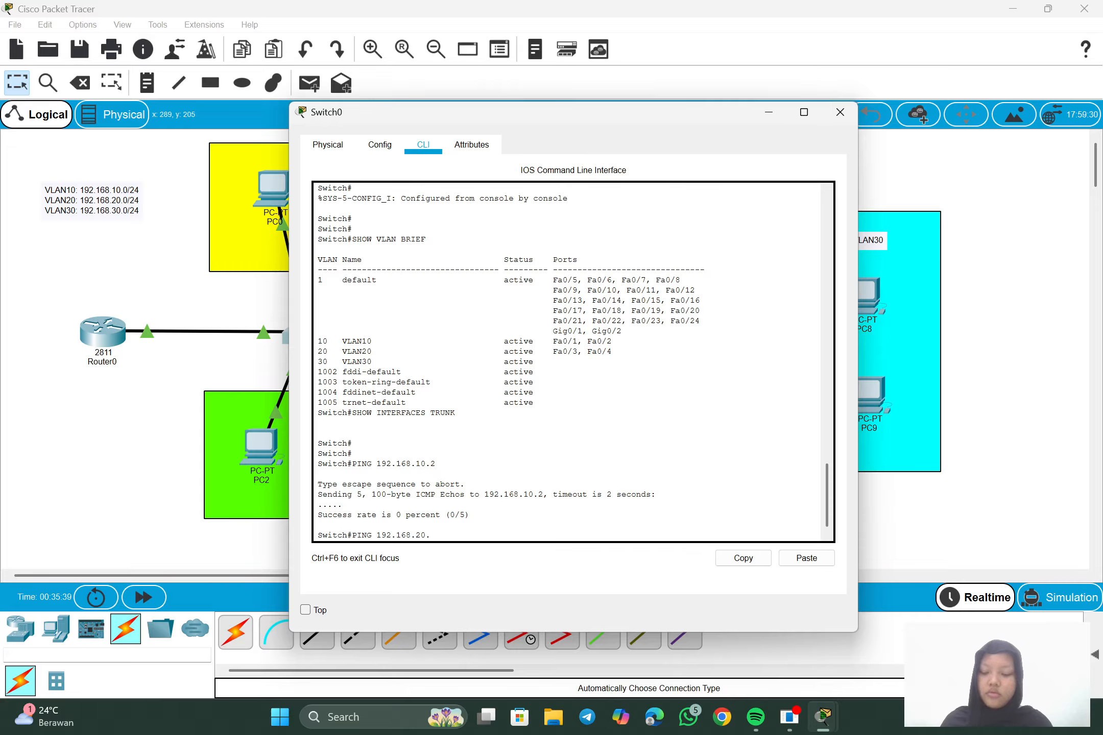
text(2)
key(Return)
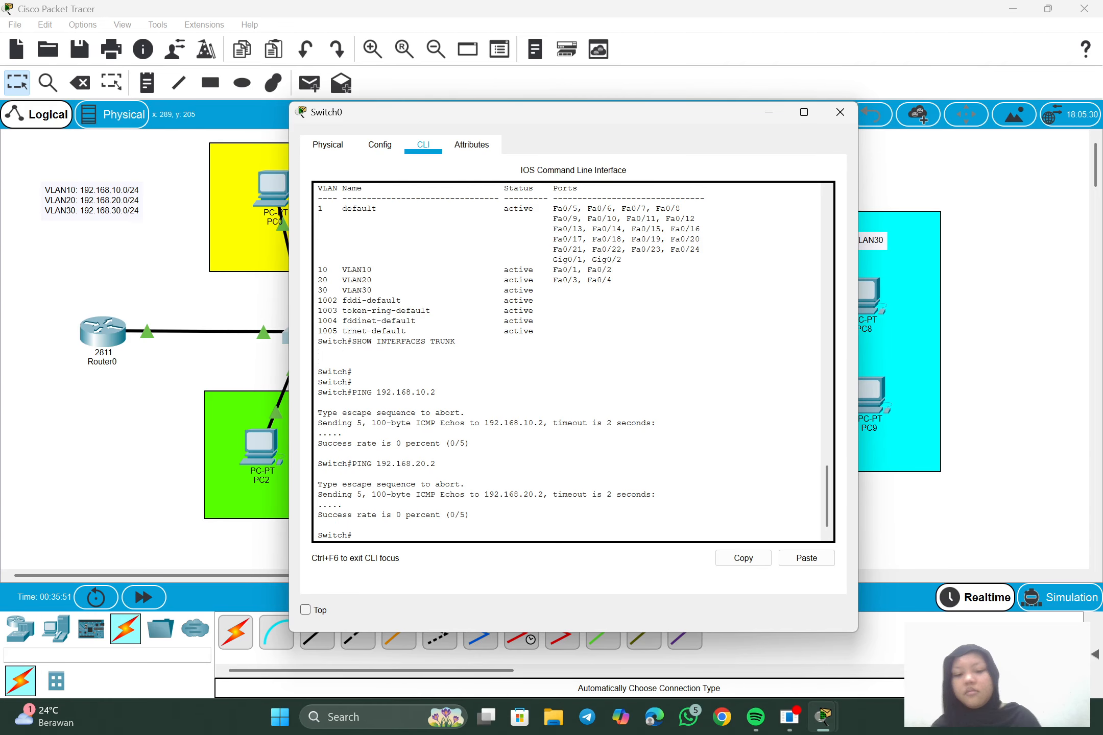
- Reuse the previous ping command on Switch0 to ping 192.168.30.2 in VLAN 30
key(Up)
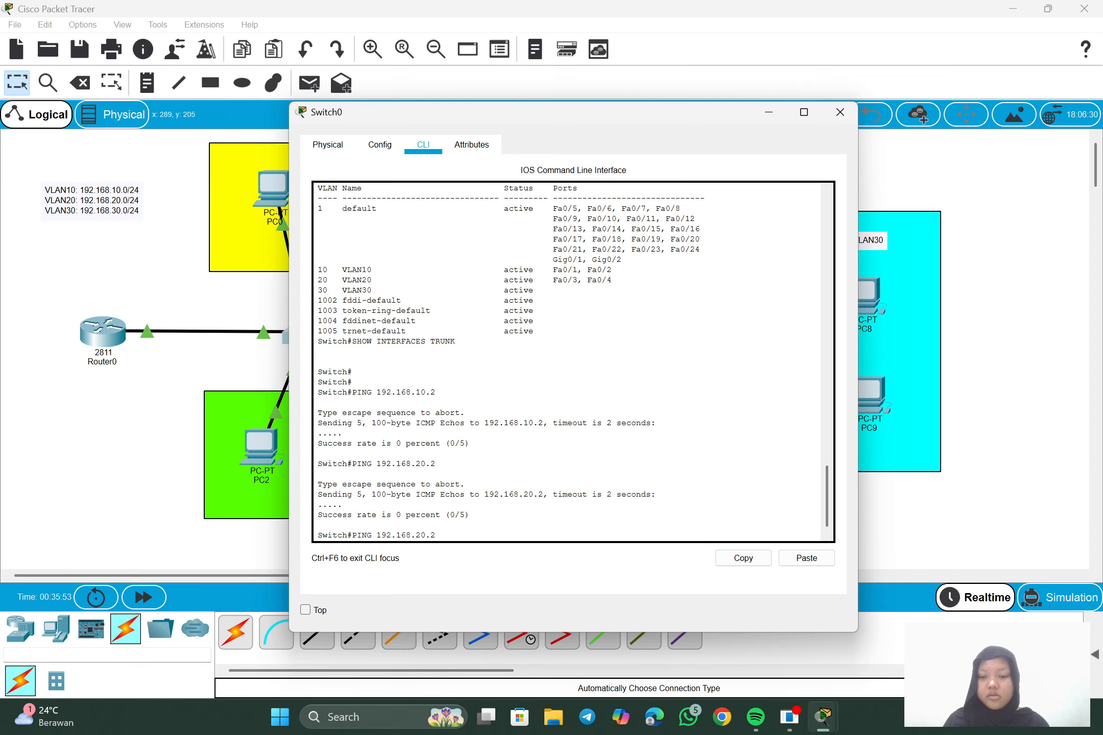
key(BackSpace)
key(BackSpace)
key(BackSpace)
key(BackSpace)
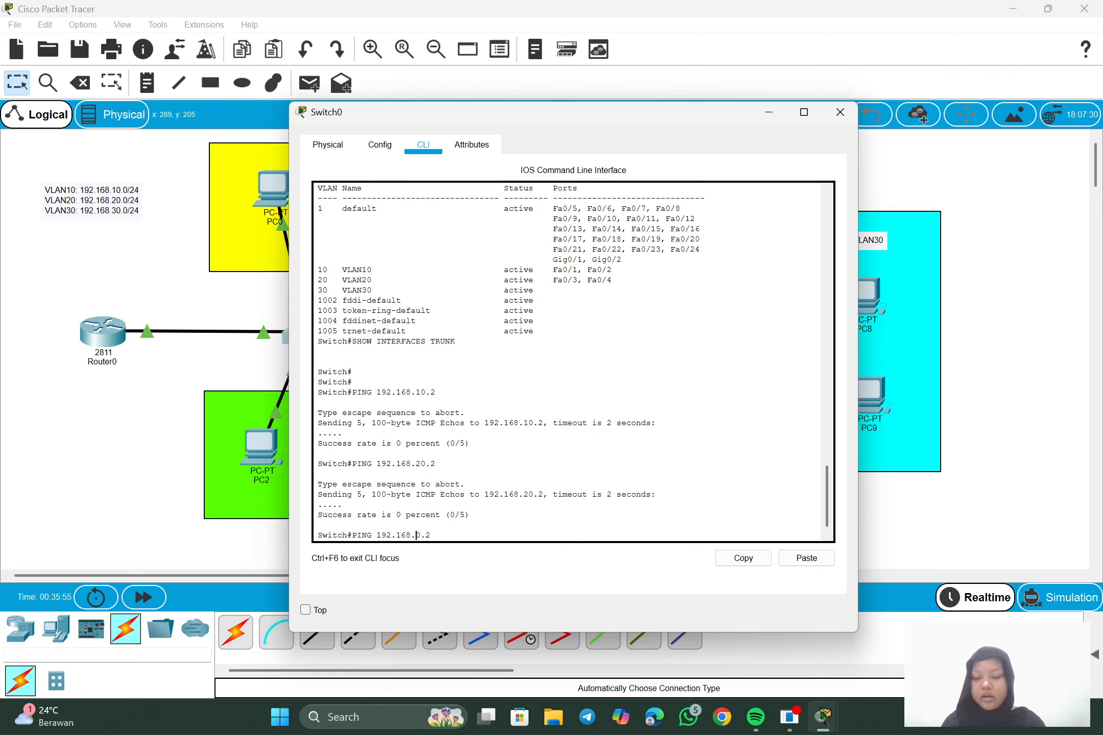
text(30.2)
key(Return)
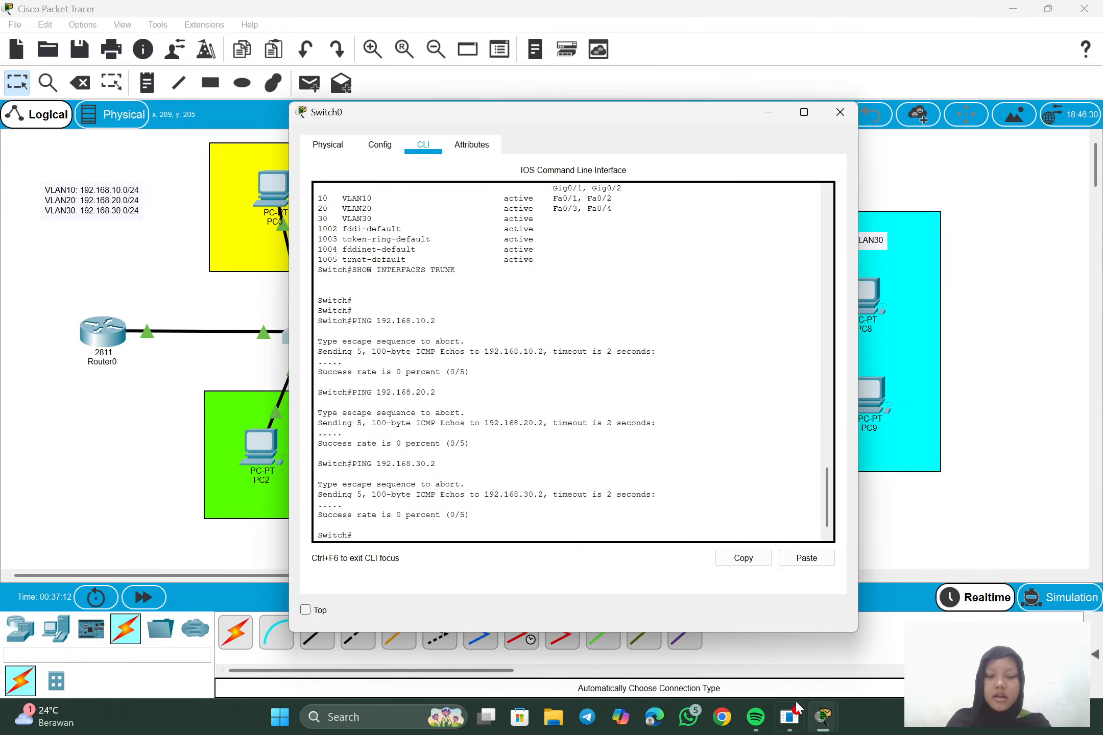
click(797, 719)
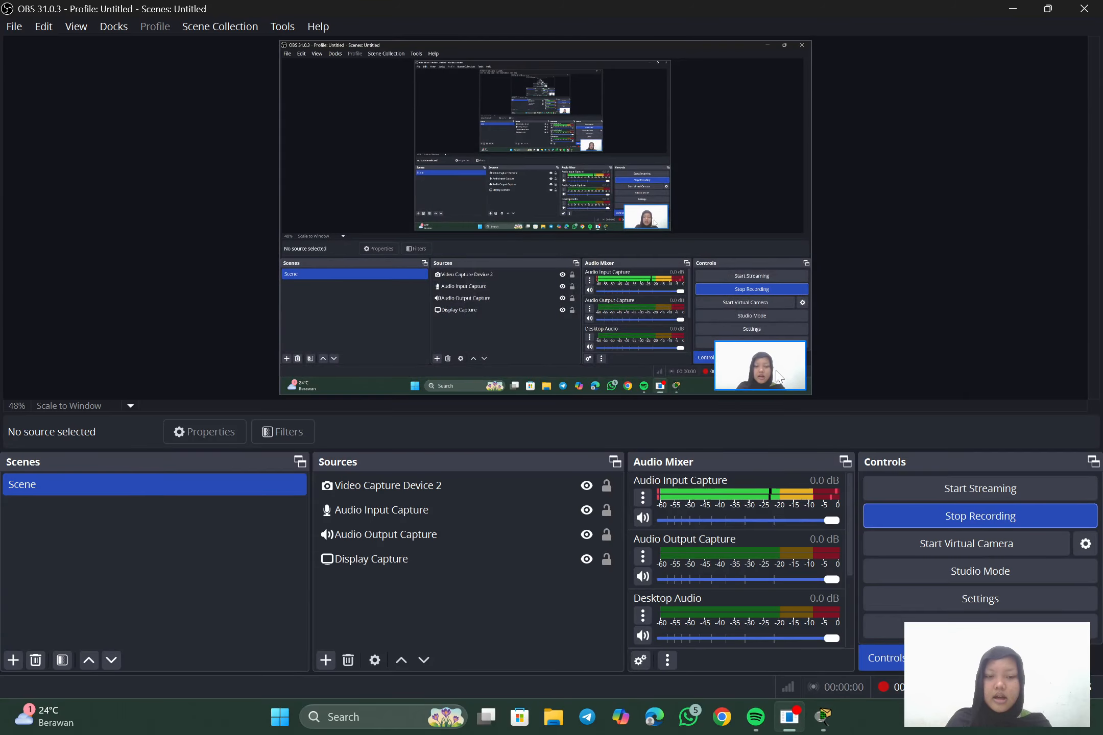